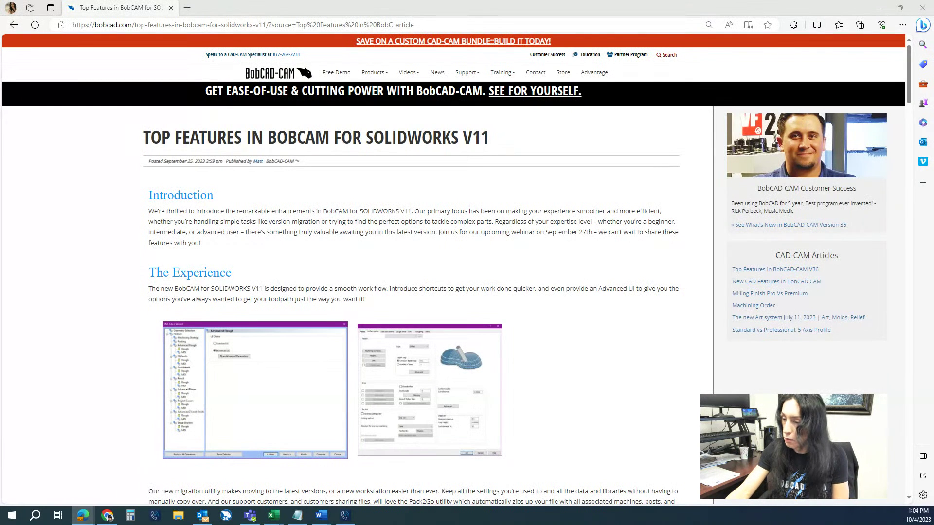
Read the BobCAM for SOLIDWORKS V11 article from the introduction through the migration, contextual toolbar, custom tool shape and Tool Crib sections
scroll(275, 218, "down", 4)
scroll(274, 218, "up", 3)
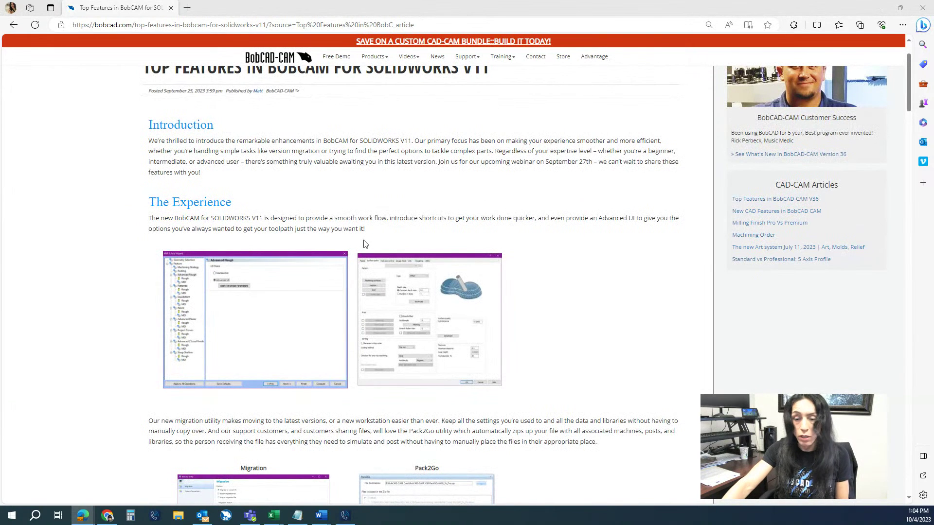
scroll(364, 243, "down", 1)
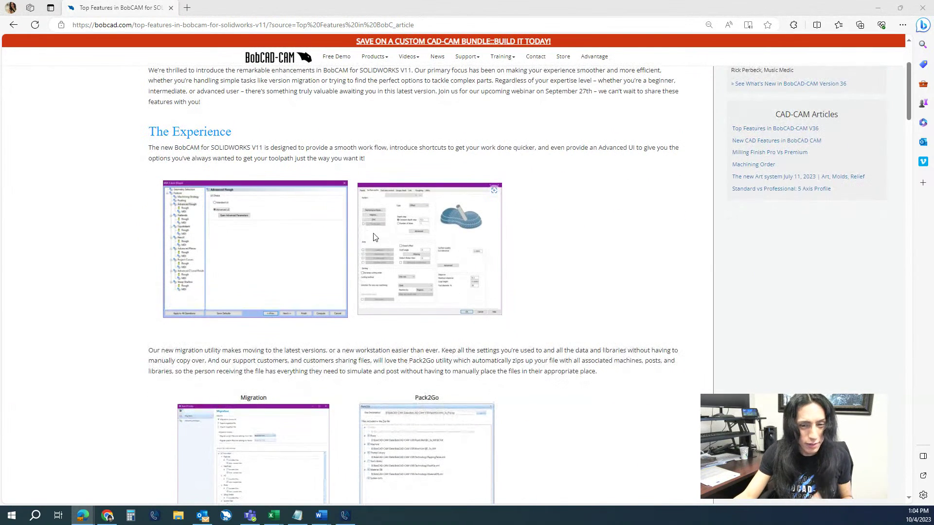
scroll(374, 236, "down", 4)
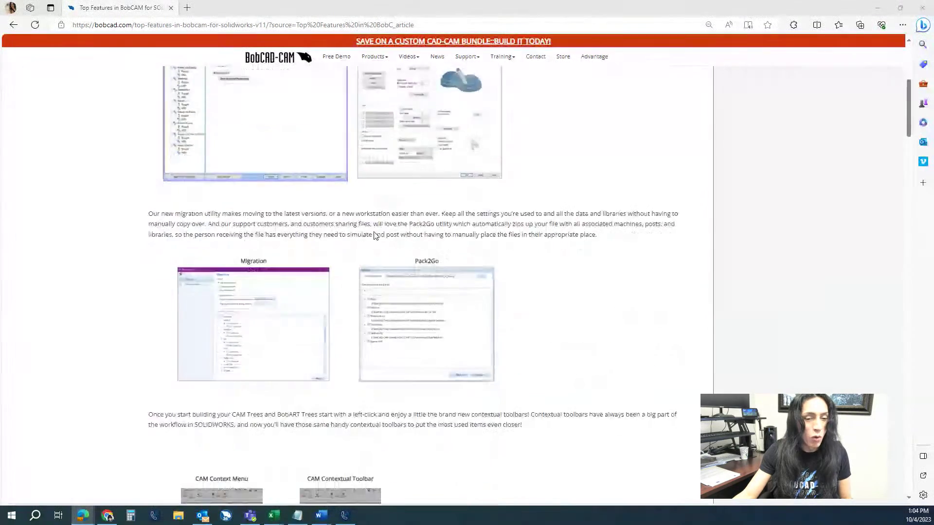
scroll(373, 235, "down", 1)
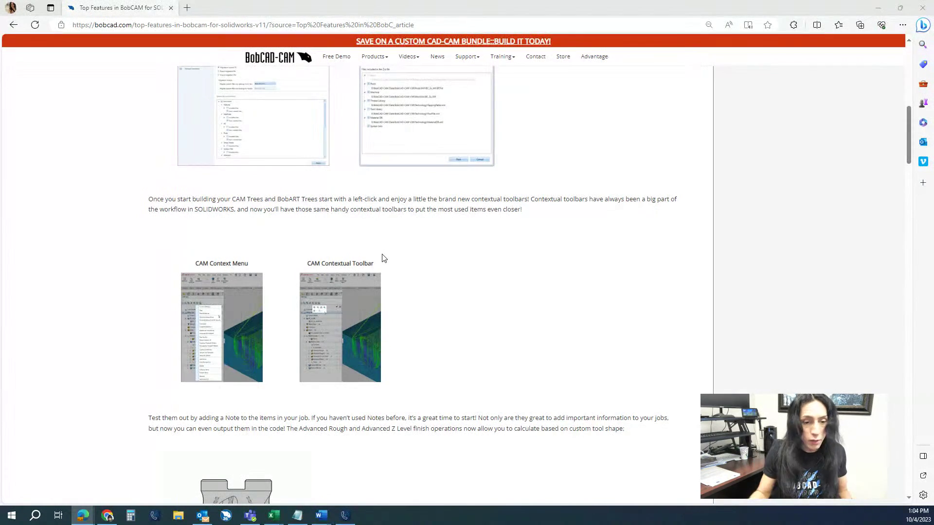
scroll(247, 277, "down", 3)
scroll(250, 278, "down", 2)
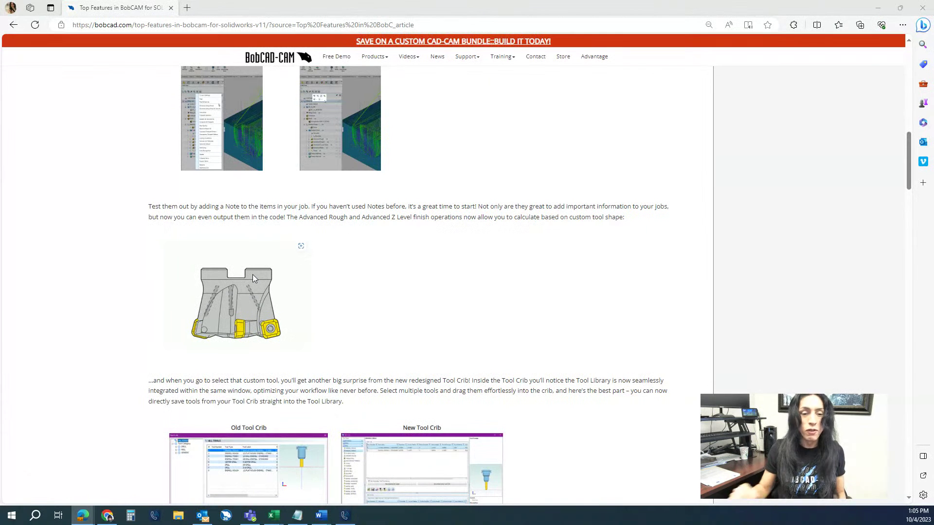
scroll(238, 278, "down", 3)
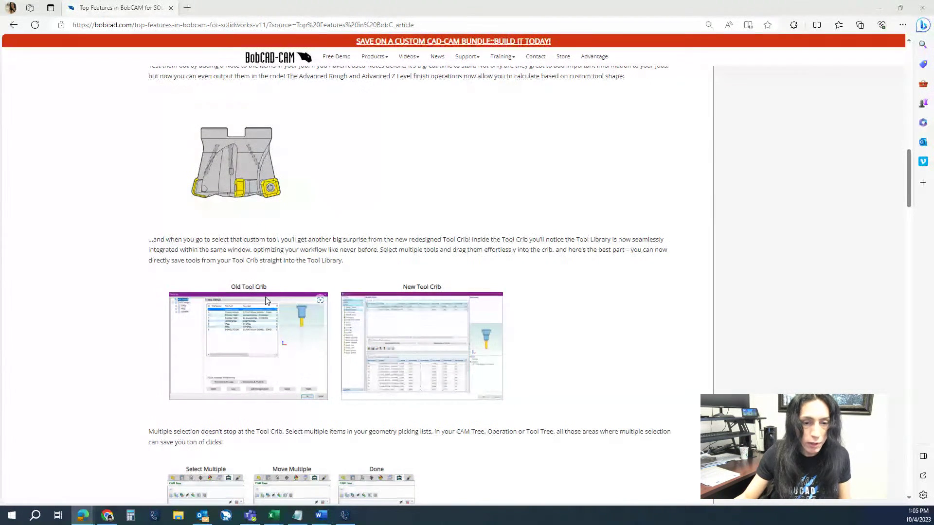
left_click(316, 314)
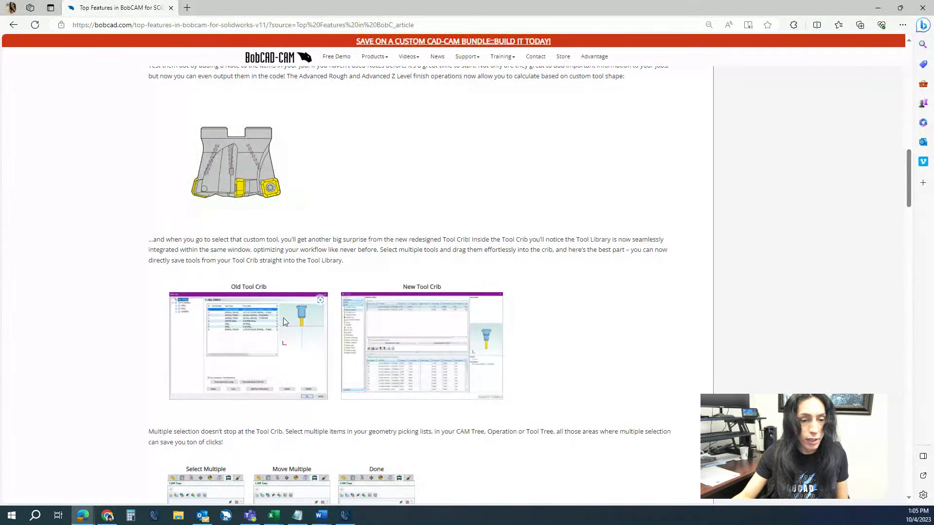
Read the article's sections on multiple selection, deburring contact point, feature icons, copying machine setups, stock pillars and shift distance
scroll(211, 309, "down", 6)
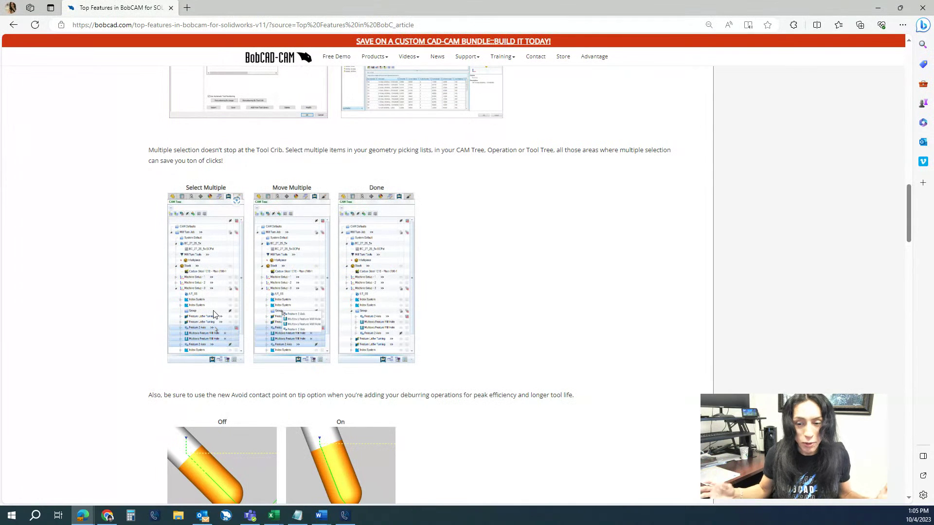
scroll(442, 323, "down", 4)
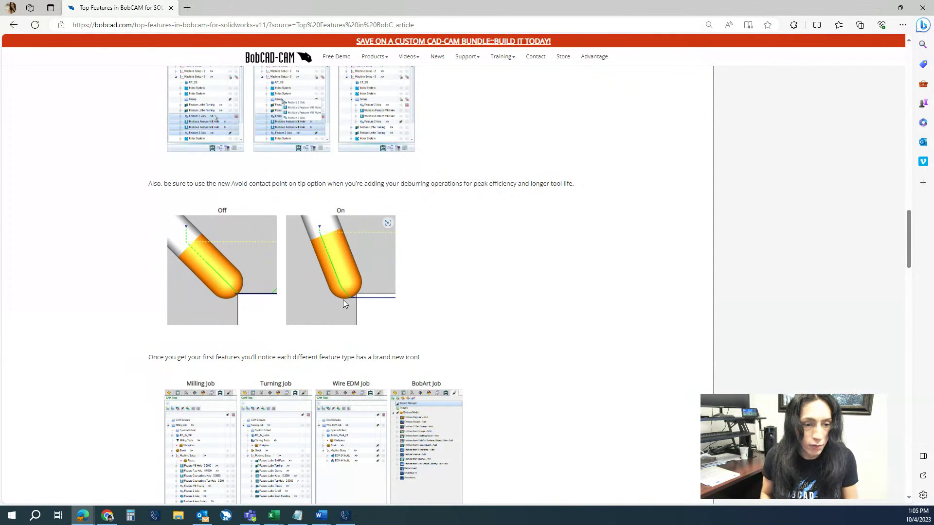
scroll(343, 300, "down", 4)
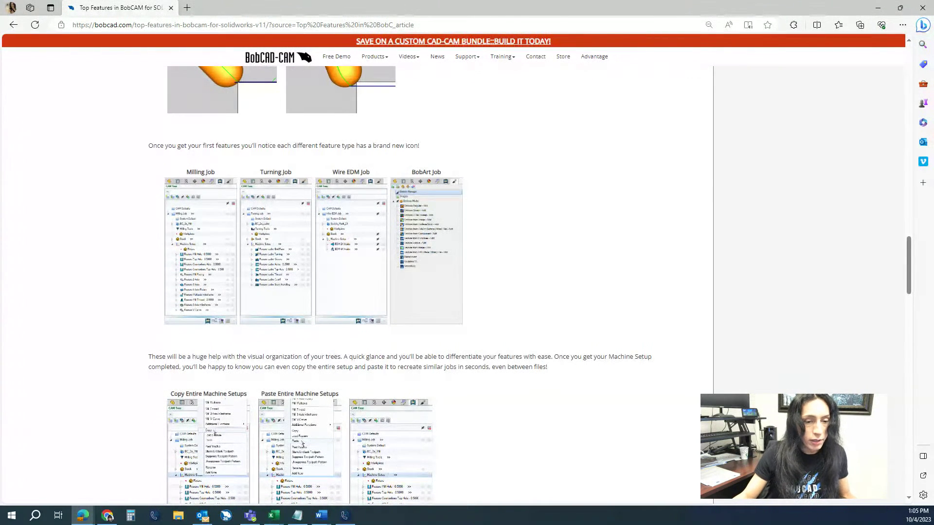
scroll(402, 298, "down", 3)
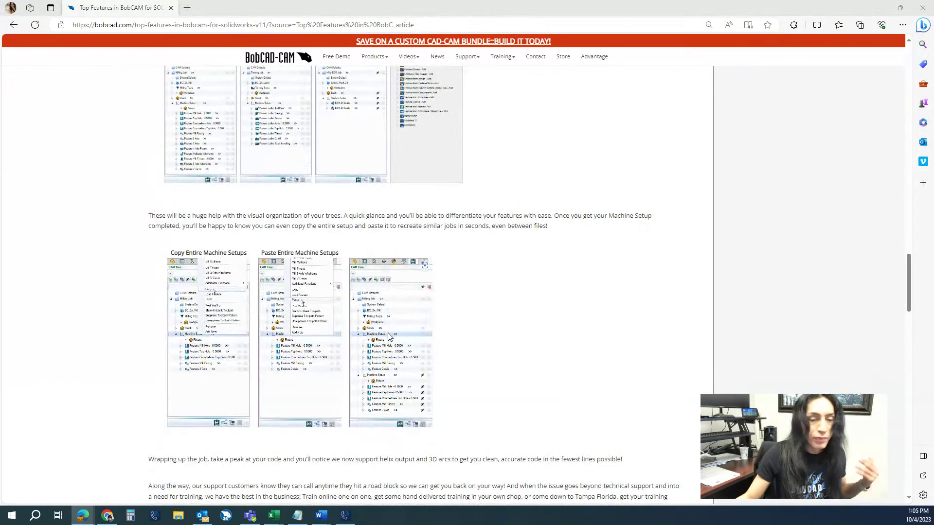
scroll(389, 335, "down", 3)
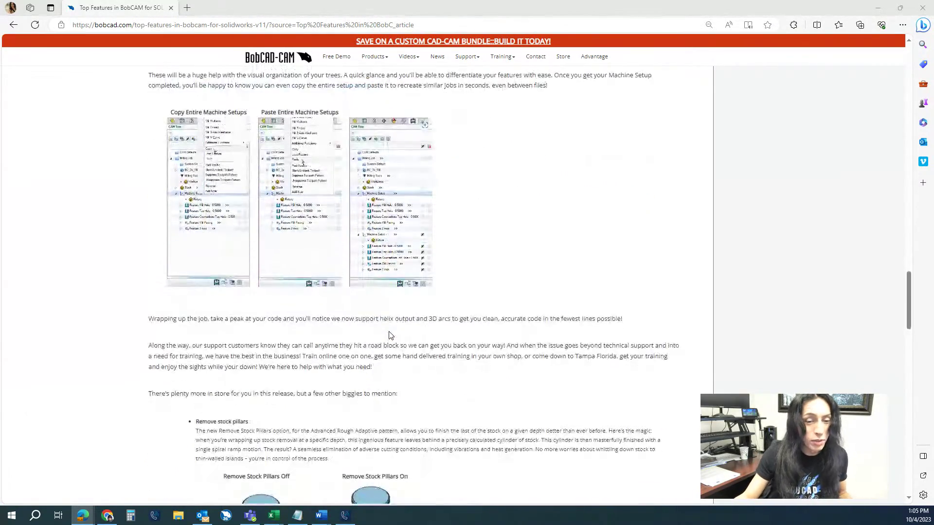
scroll(389, 336, "down", 3)
scroll(389, 334, "up", 2)
scroll(389, 334, "down", 2)
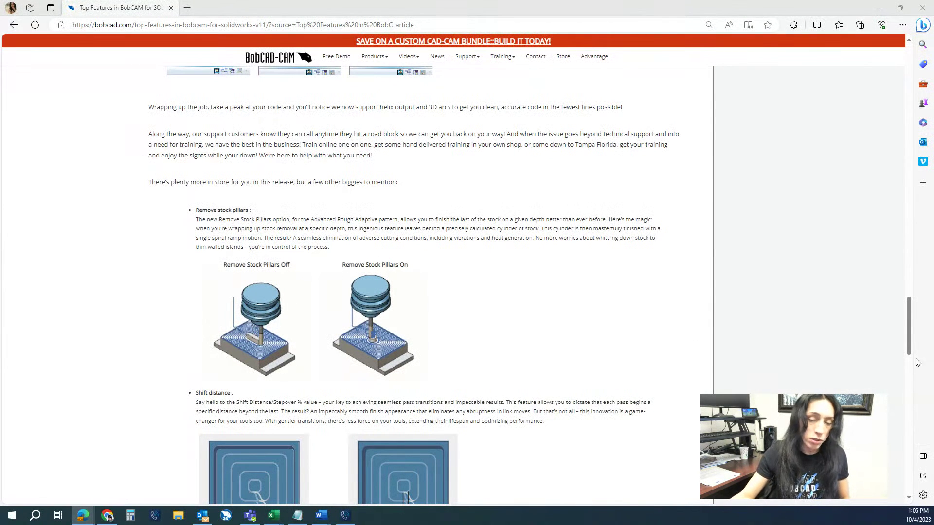
scroll(793, 321, "down", 1)
scroll(792, 321, "down", 7)
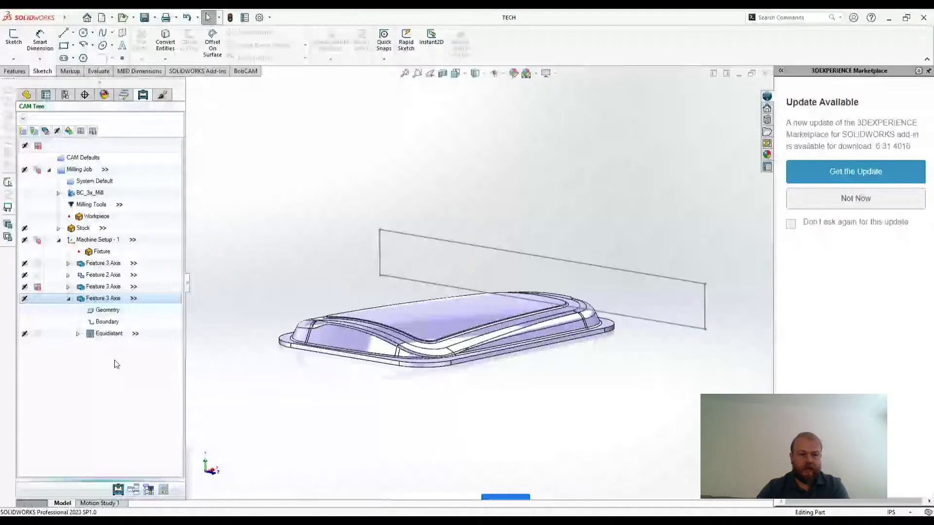
In SOLIDWORKS, look over the TECH part's feature tree, return to the CAM tree and collapse the existing Milling Job
left_click(26, 94)
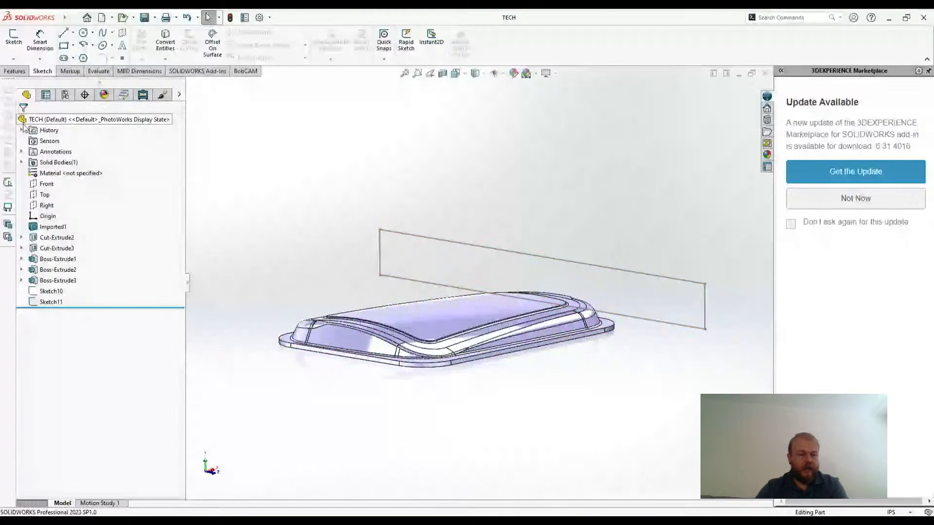
left_click(143, 95)
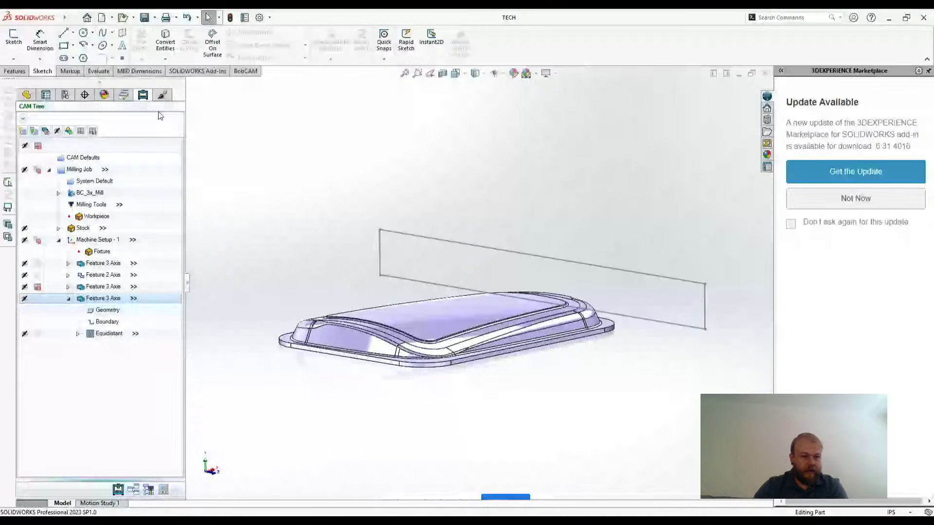
left_click(49, 169)
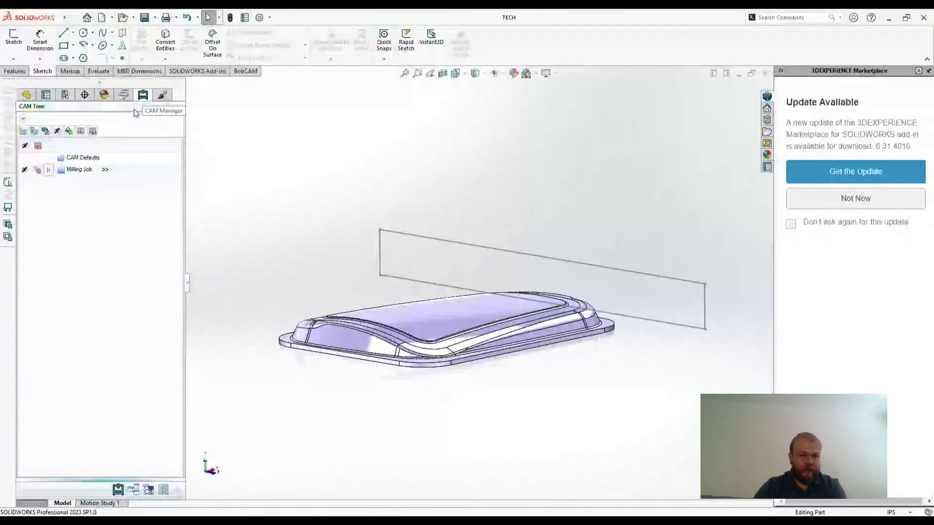
Create a new Milling job from the CAM defaults, using the Haas_3x_Mill machine and the System Default parameter template
right_click(114, 160)
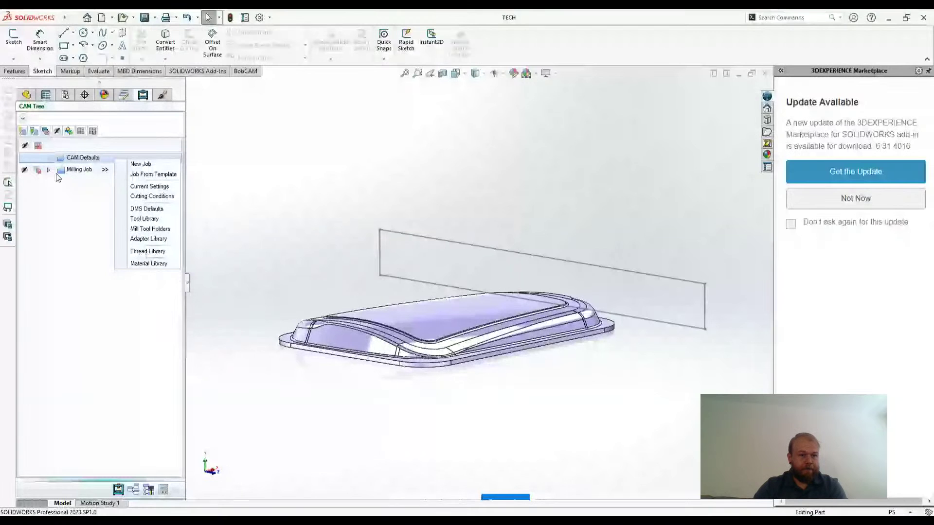
left_click(143, 165)
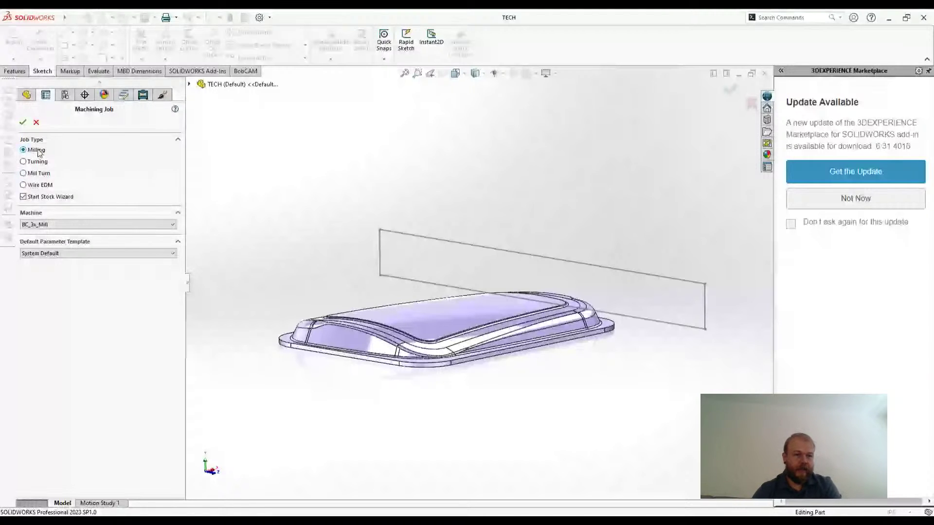
left_click(52, 226)
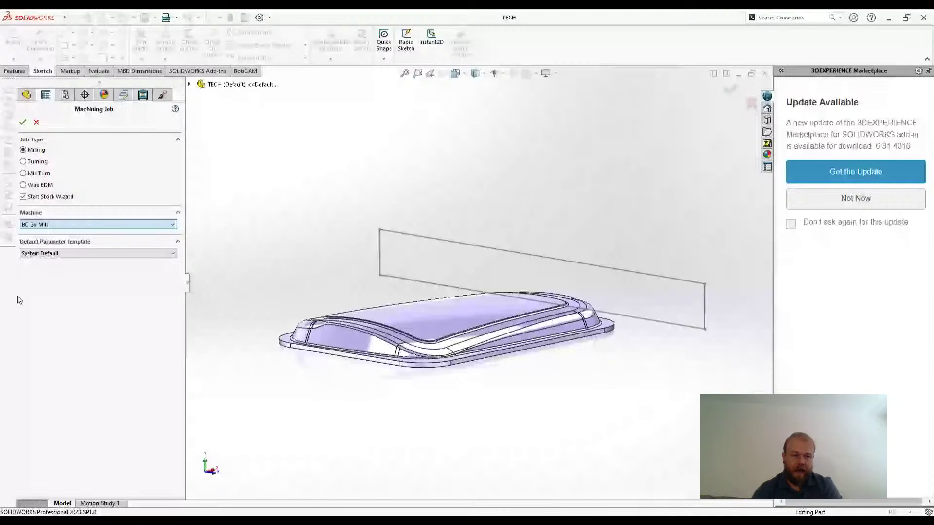
left_click(22, 235)
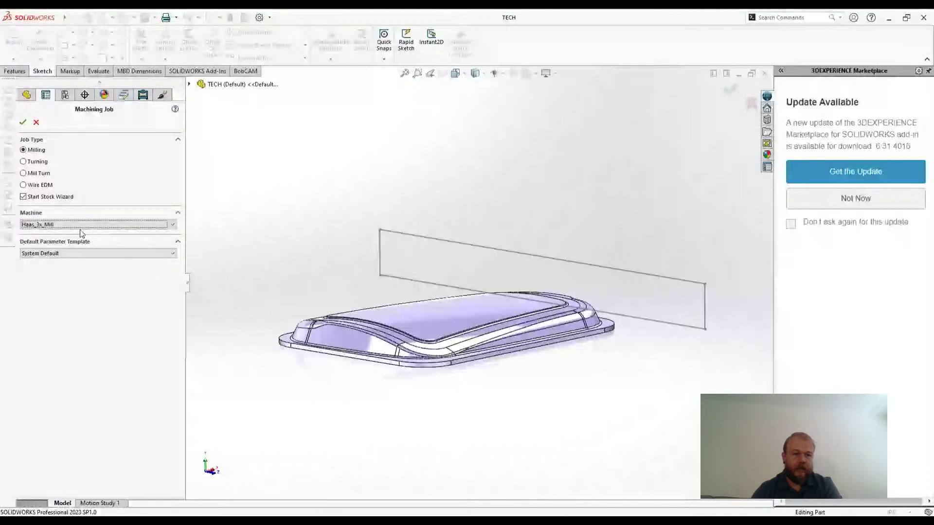
left_click(23, 122)
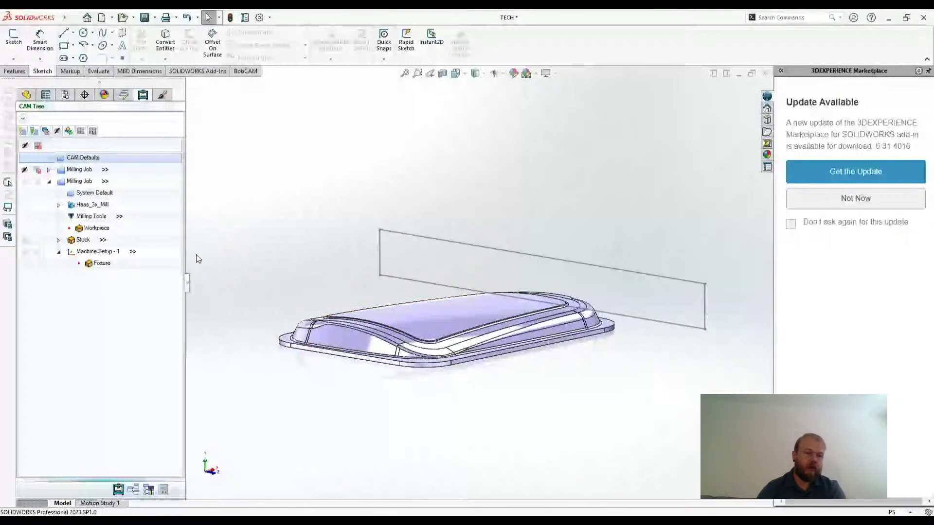
Open the new milling job's stock specification and examine the bounding-box stock around the part
left_click(169, 242)
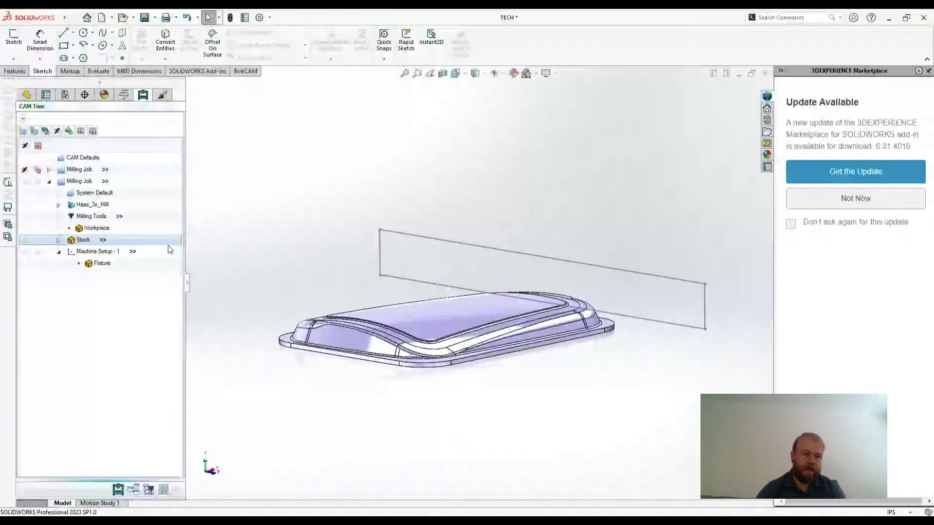
double_click(76, 243)
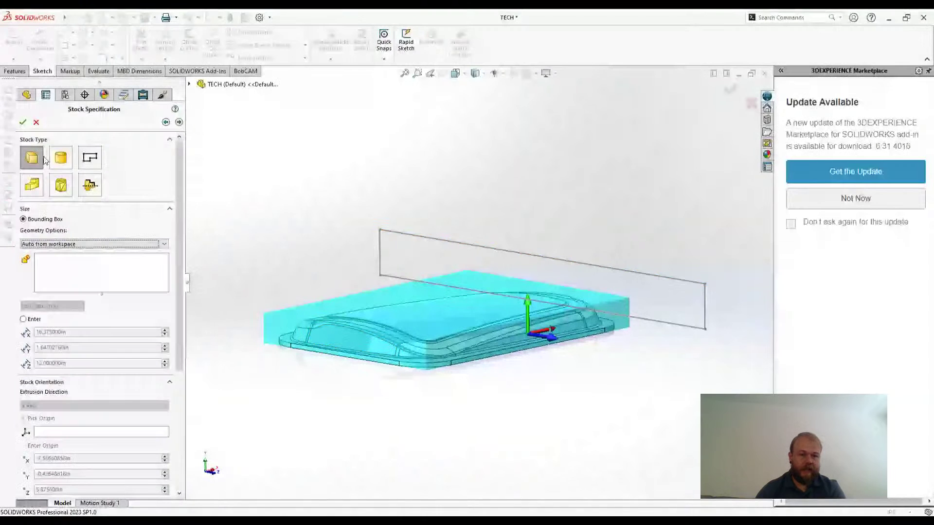
middle_click_drag(449, 363, 633, 407)
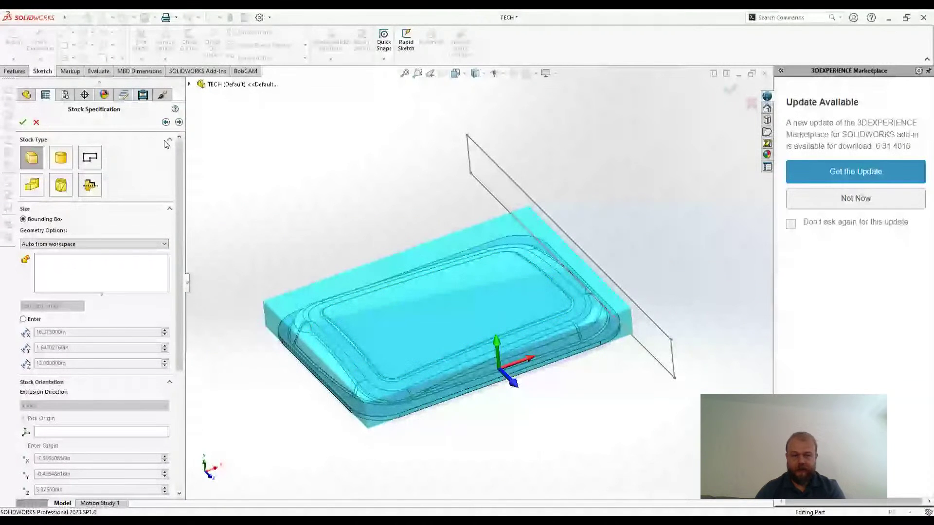
Proceed to Machine Setup - 1 and pick the stock block's upper front-left corner as its origin
left_click(179, 122)
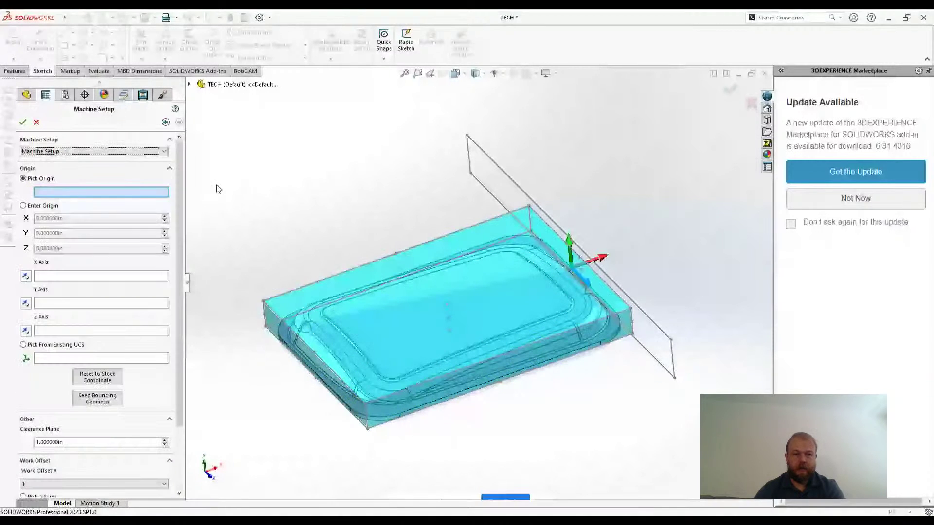
left_click(121, 192)
left_click(365, 406)
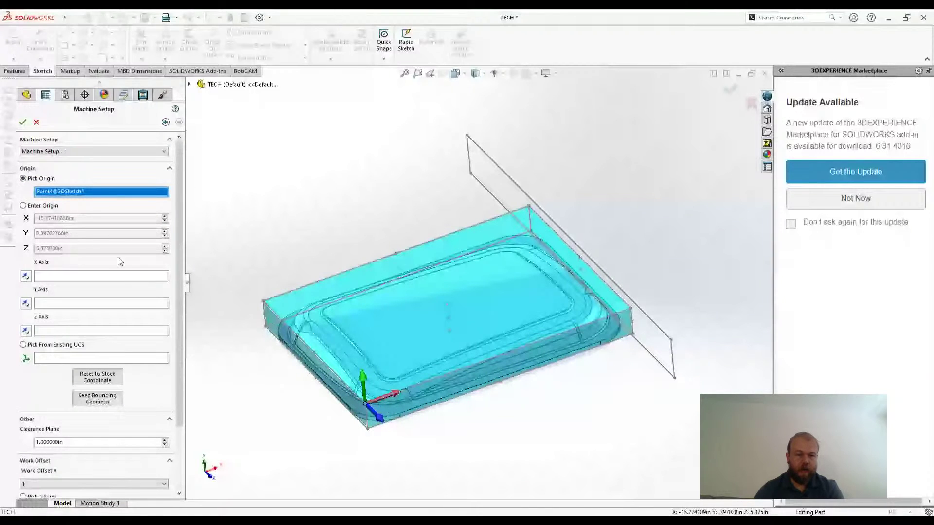
middle_click_drag(506, 370, 454, 247)
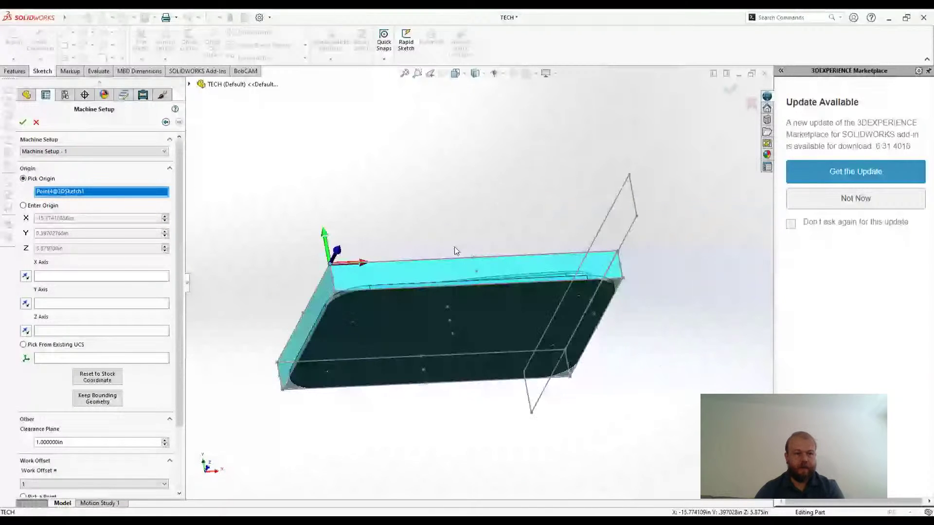
Cancel the machine setup and delete the second Milling Job from the CAM tree
left_click(36, 122)
left_click(82, 183)
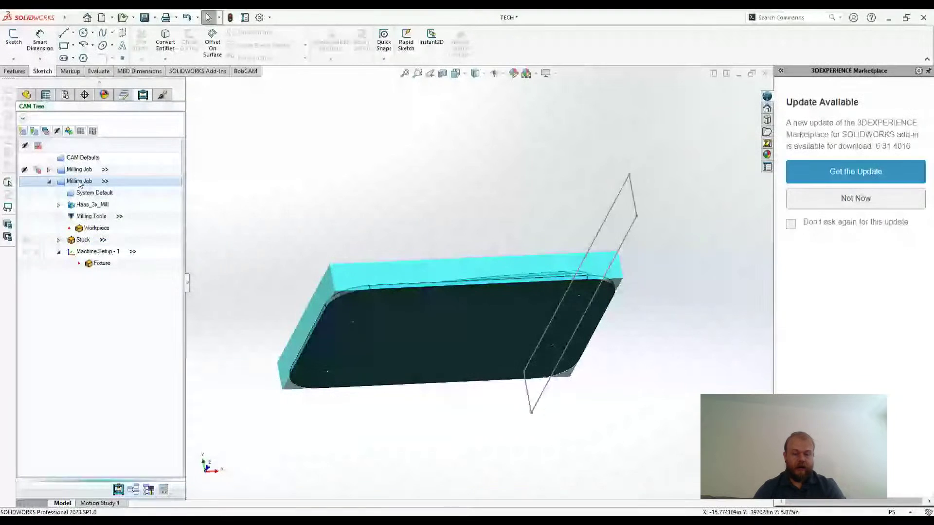
key("Delete")
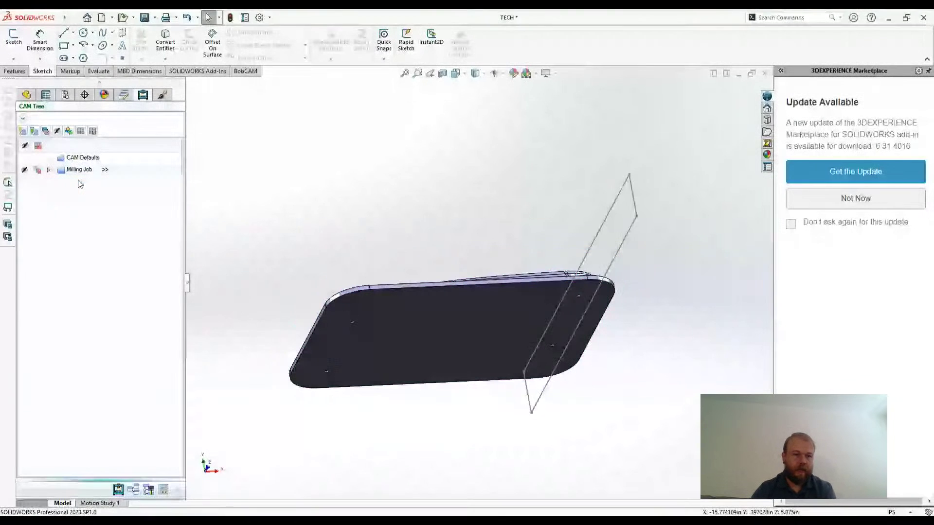
Expand the remaining Milling Job in the CAM tree, and examine Sketch11 and its dimensions around the part
left_click(48, 170)
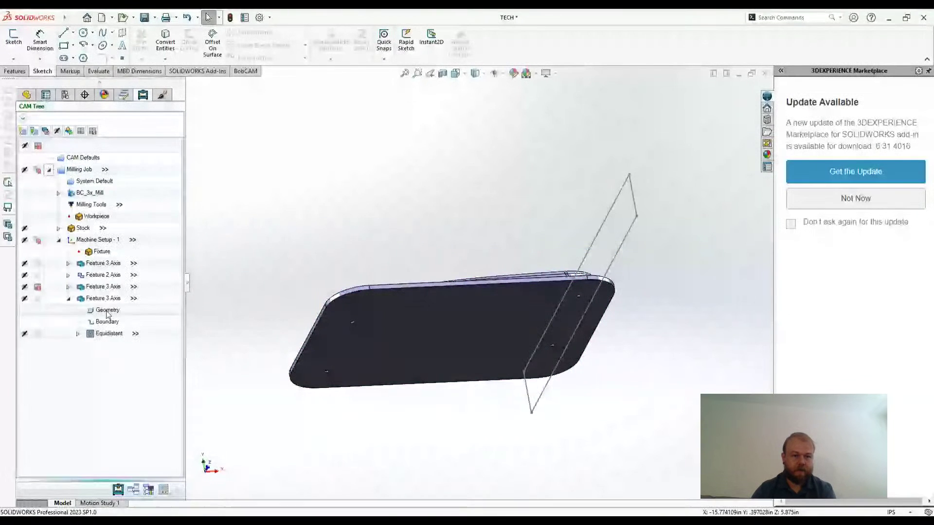
middle_click_drag(500, 181, 341, 360)
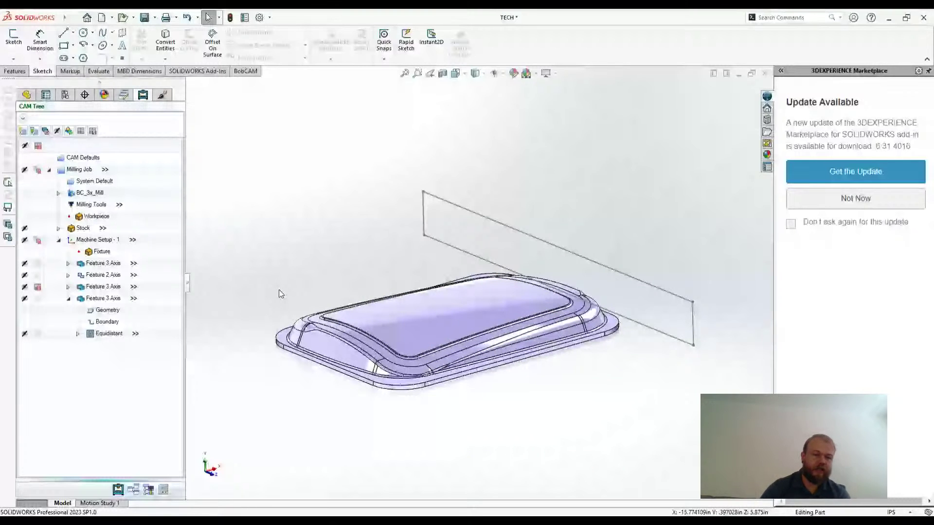
left_click(27, 97)
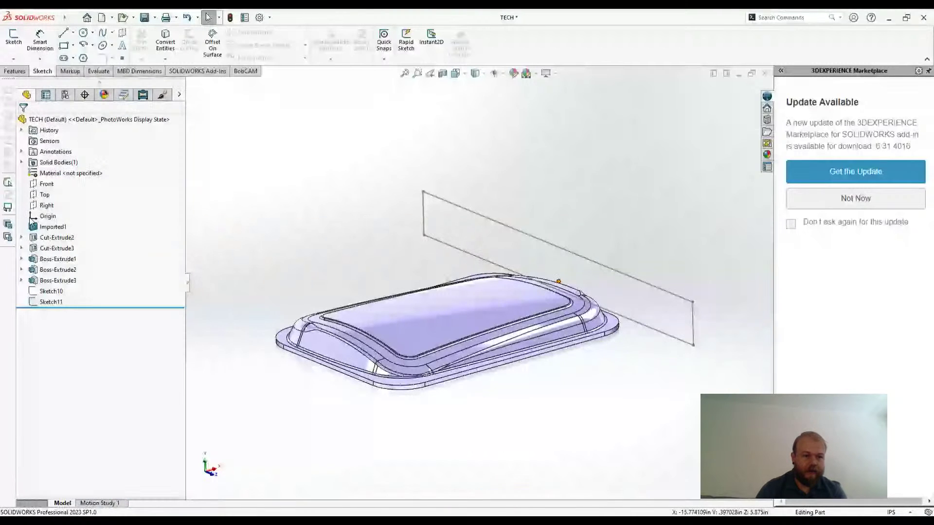
left_click(43, 305)
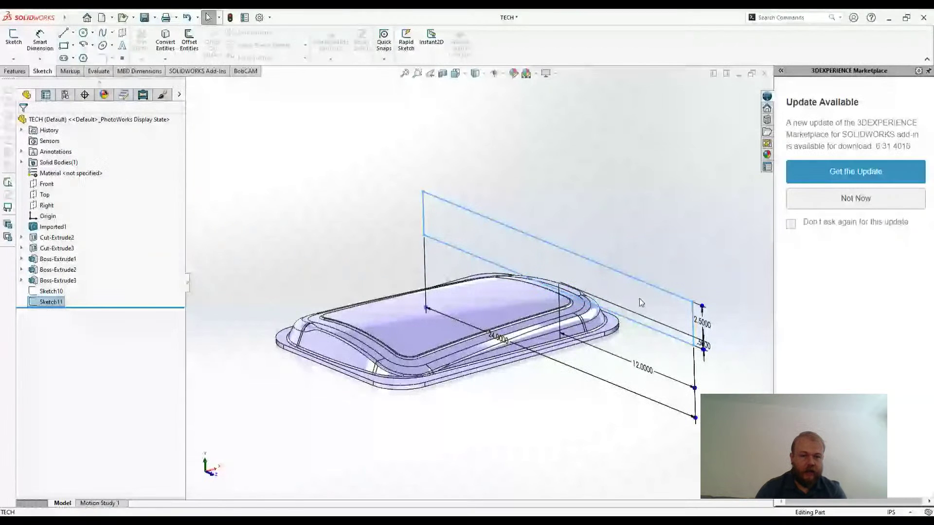
middle_click_drag(579, 404, 481, 414)
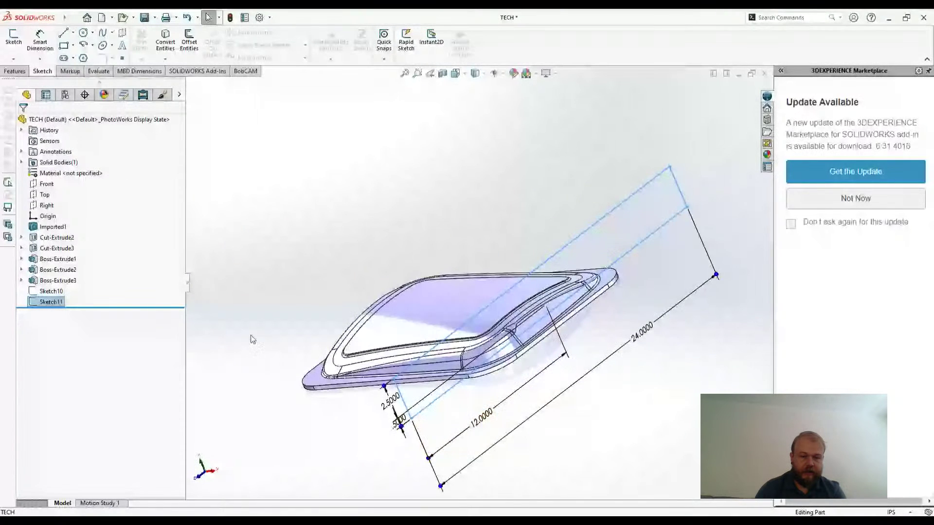
Cut off the part's domed top with a blind Extruded Cut of Sketch11, extending its depth across the whole part
mouse_move(252, 338)
middle_mouse_down()
mouse_move(336, 357)
mouse_move(662, 387)
mouse_move(608, 369)
mouse_move(683, 414)
middle_mouse_up()
left_click(51, 302)
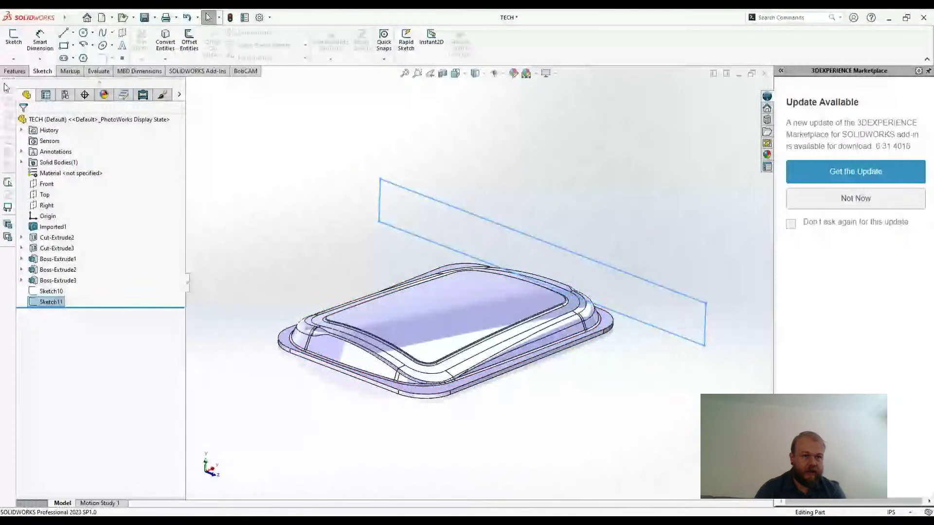
left_click(15, 71)
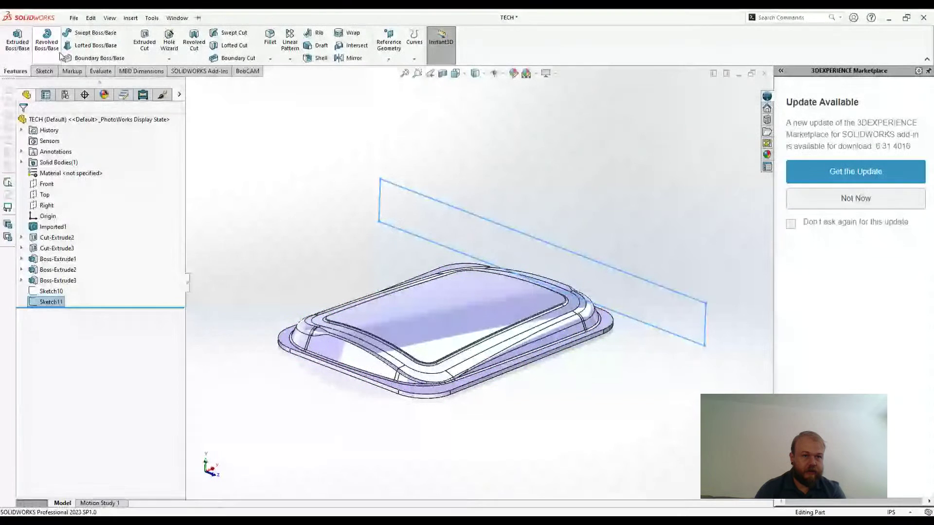
left_click(145, 41)
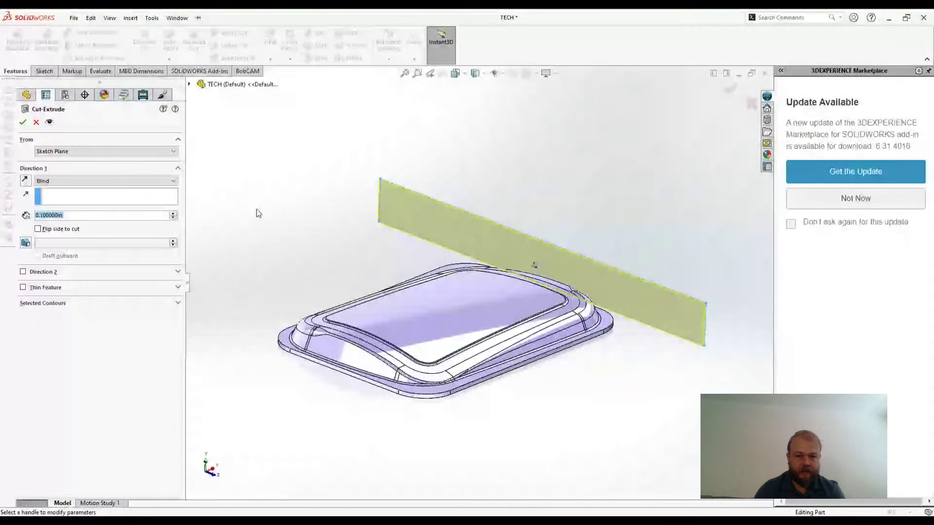
mouse_move(535, 265)
left_mouse_down()
mouse_move(267, 425)
mouse_move(302, 360)
left_mouse_up()
left_click(23, 122)
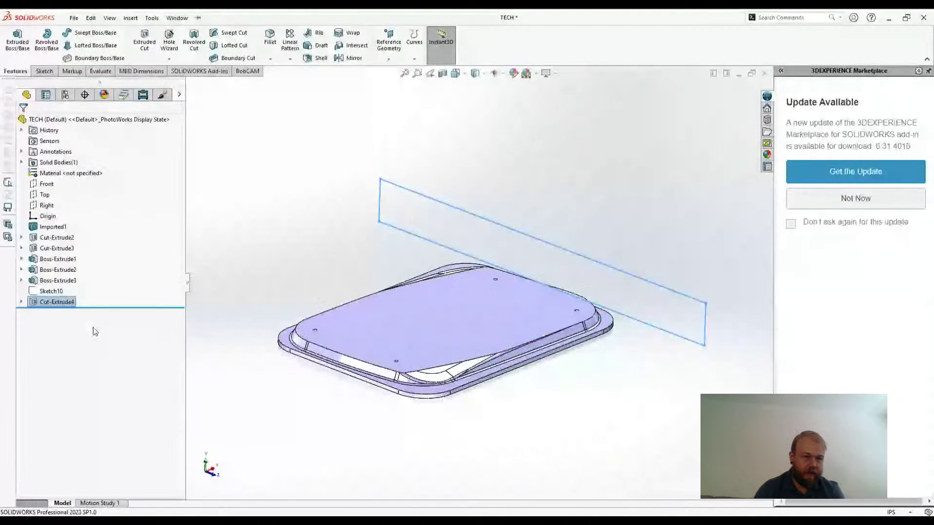
Auto-update the CAM Tree for the modified geometry and examine the last 3 Axis feature's Equidistant toolpath over the cut part
left_click(141, 94)
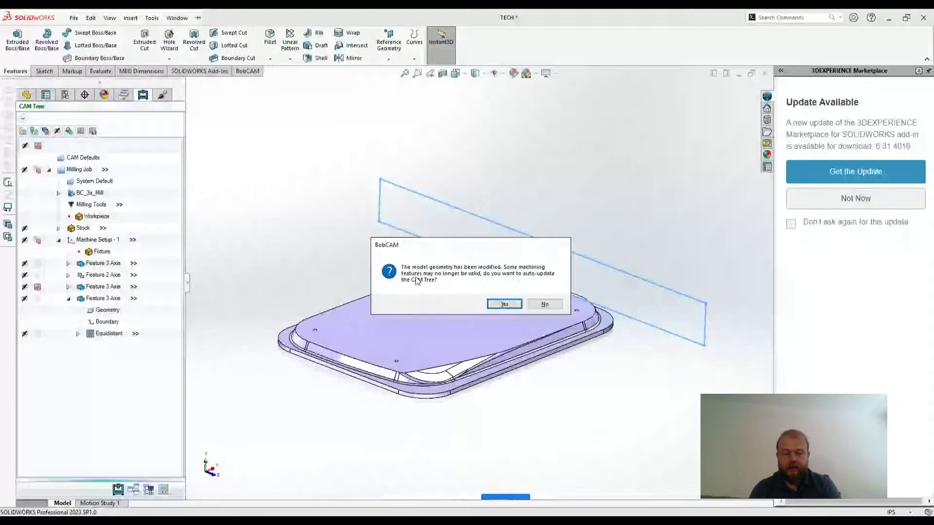
left_click(504, 304)
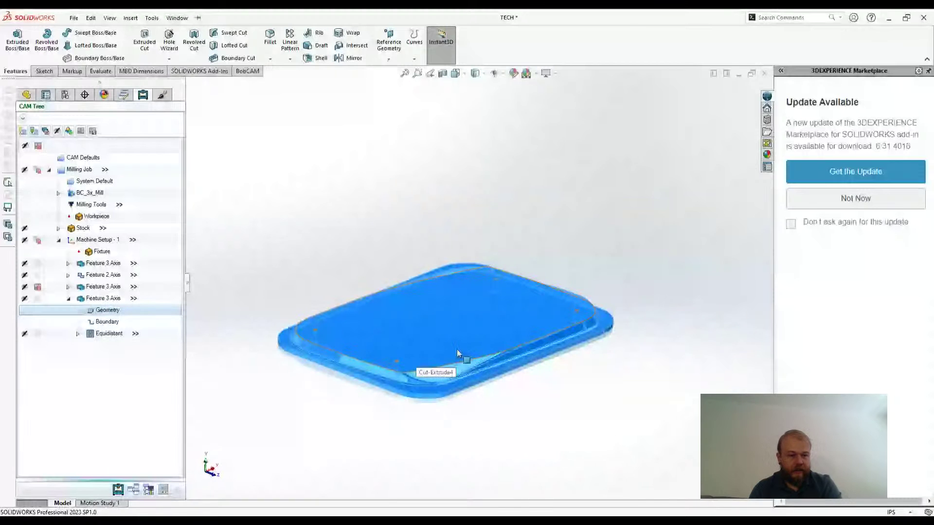
left_click(111, 334)
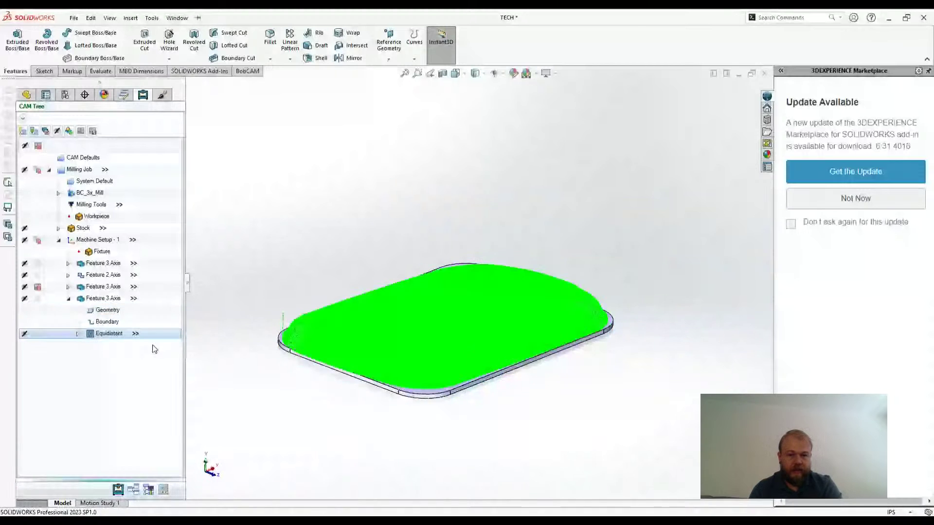
middle_click_drag(559, 404, 650, 365)
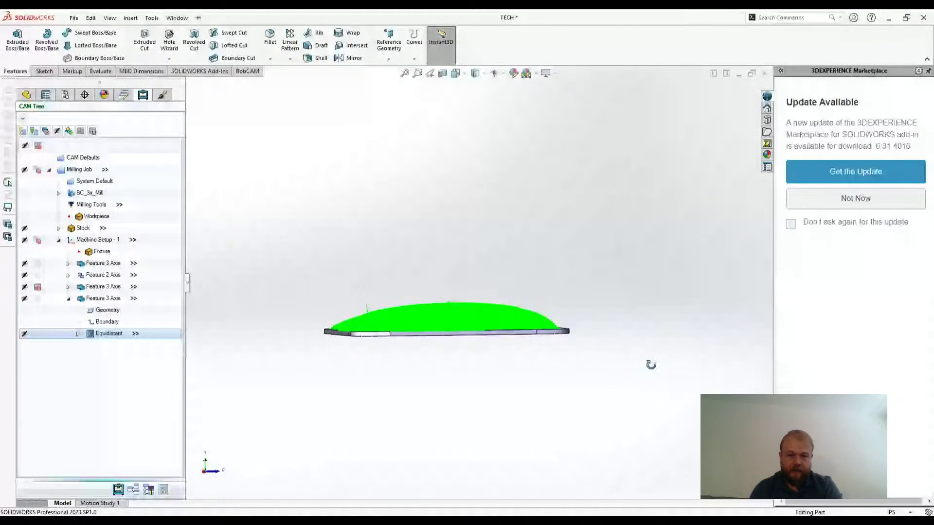
scroll(463, 322, "down", 6)
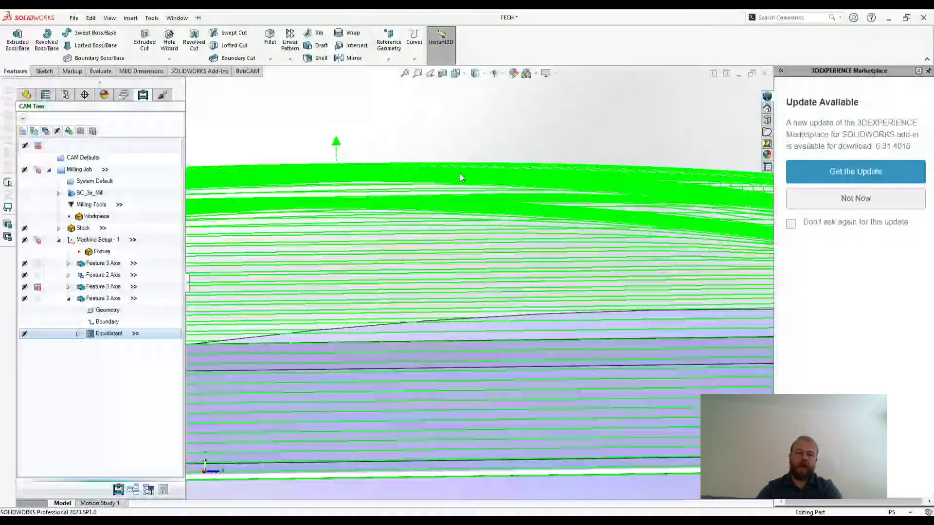
scroll(567, 306, "up", 6)
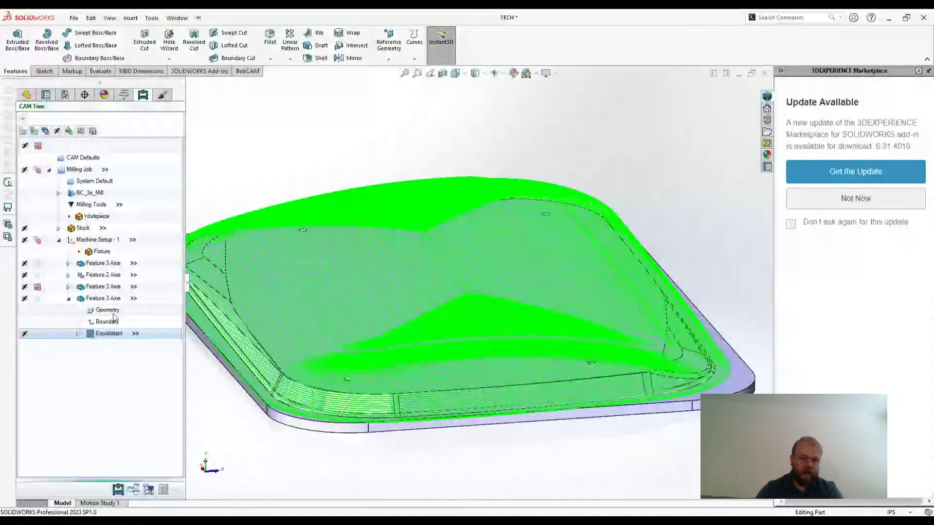
Compute all toolpaths of the last 3 Axis feature in Machine Setup - 1
left_click(112, 298)
right_click(119, 297)
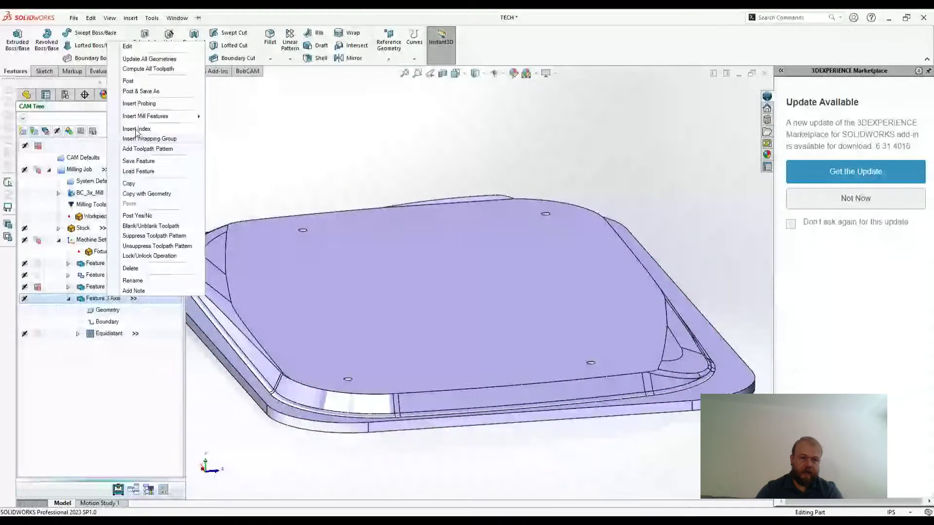
left_click(177, 73)
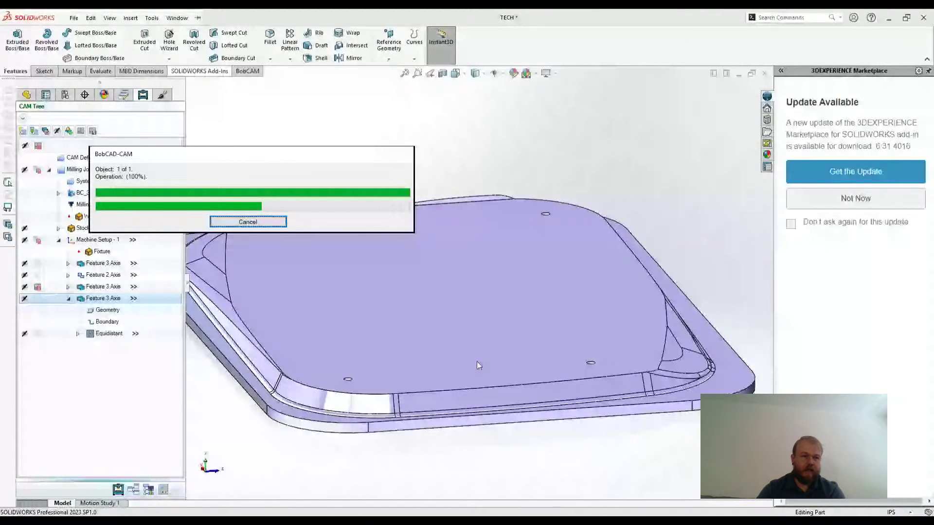
right_click(70, 169)
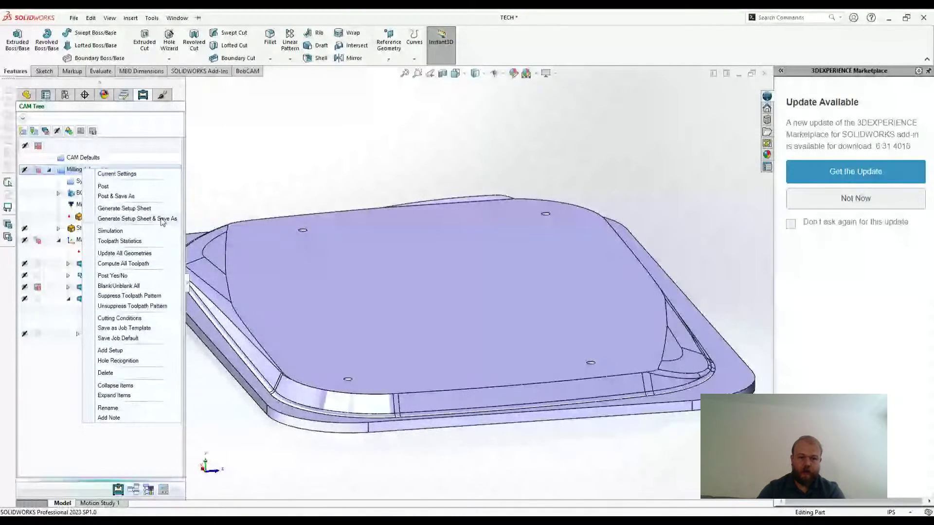
left_click(217, 237)
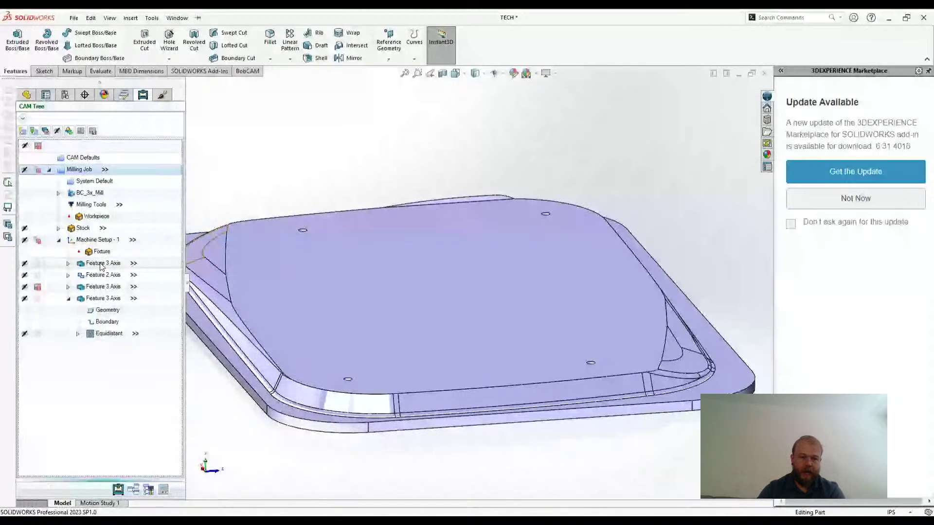
Examine the recomputed Equidistant toolpath from the side and at an angle against the part's flat top and edges
left_click(110, 336)
middle_click_drag(535, 335, 546, 288)
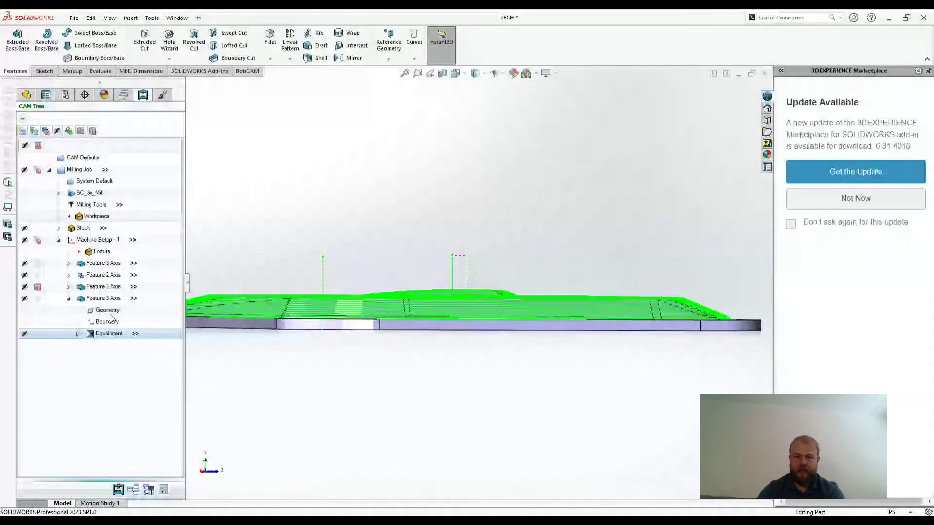
scroll(515, 279, "down", 3)
mouse_move(515, 279)
middle_mouse_down()
mouse_move(510, 288)
mouse_move(505, 277)
middle_mouse_up()
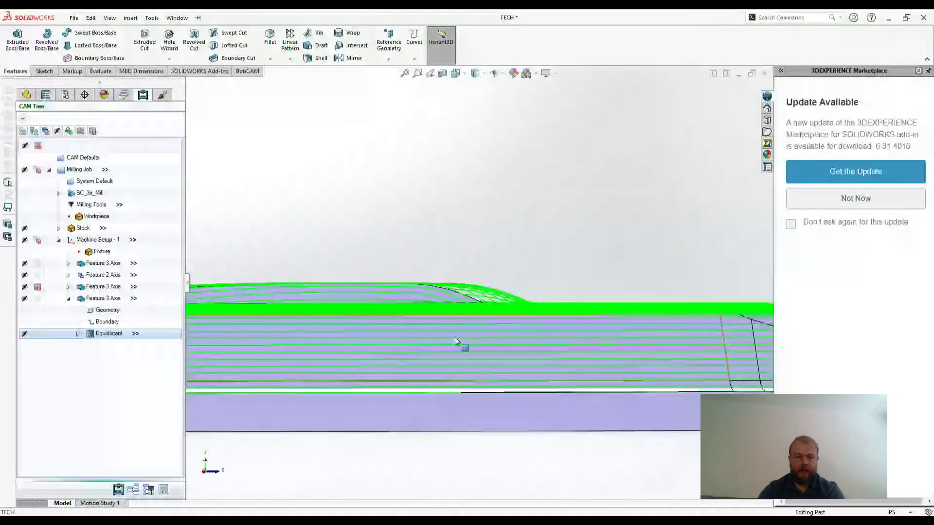
scroll(503, 311, "up", 3)
scroll(503, 311, "up", 2)
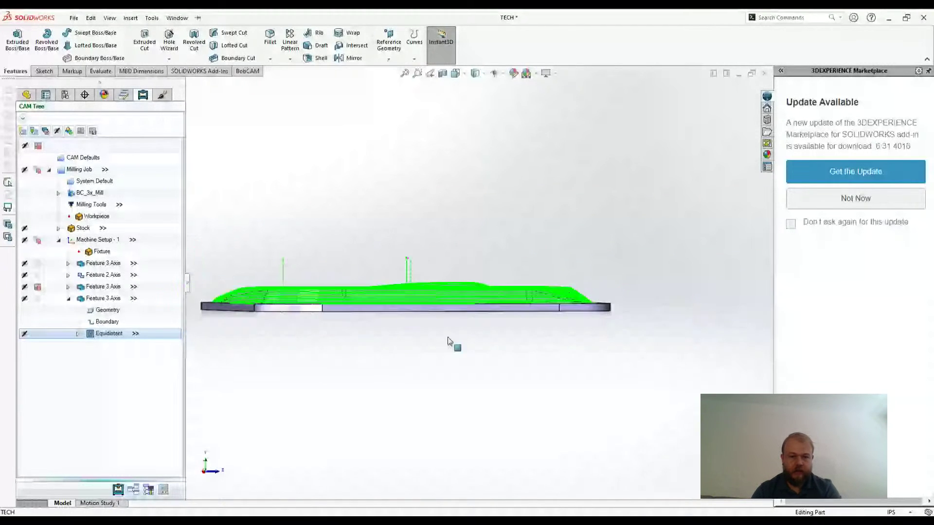
middle_click_drag(448, 340, 417, 318)
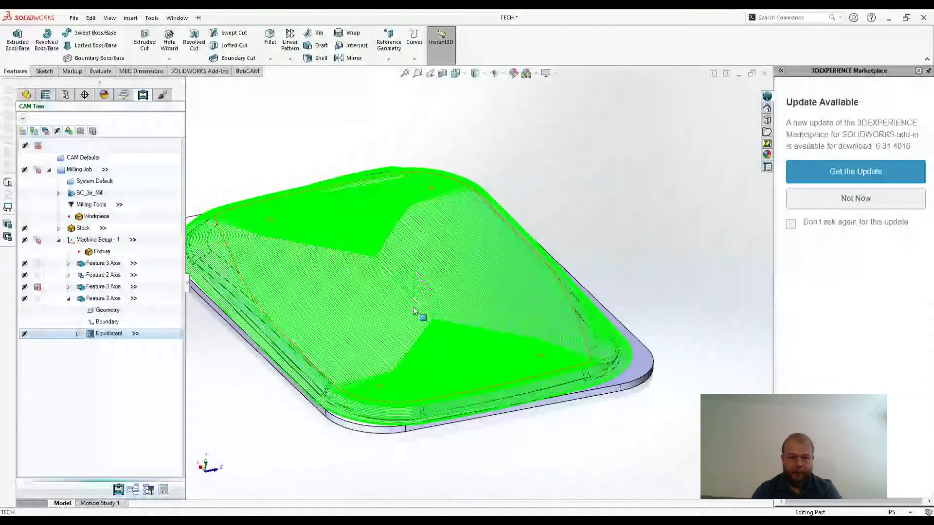
scroll(414, 308, "down", 3)
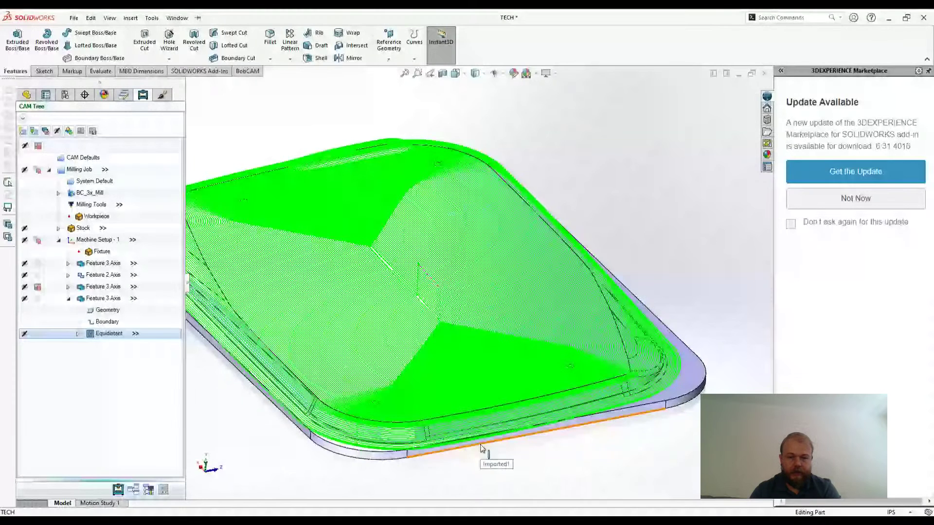
scroll(484, 454, "up", 3)
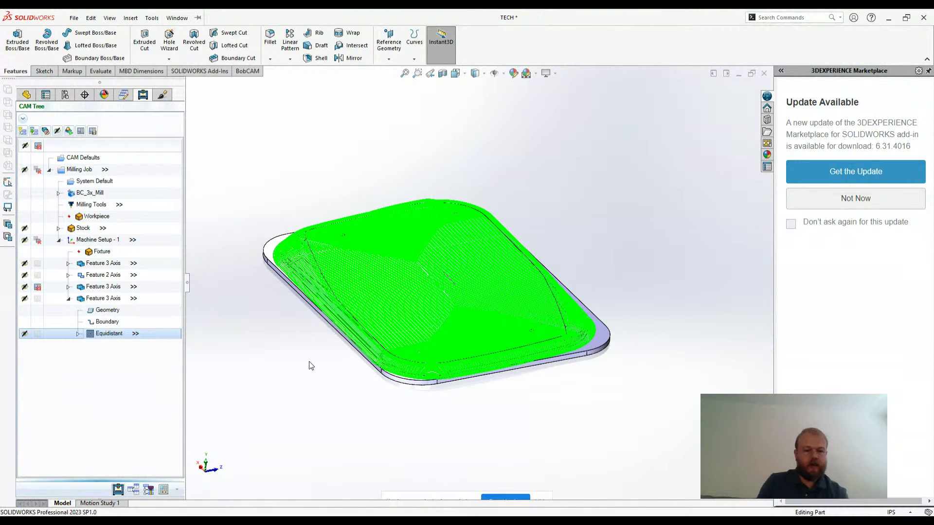
Review the Leads settings of the Equidistant operation in the last 3 Axis feature, and close its wizard without changes
left_click(165, 297)
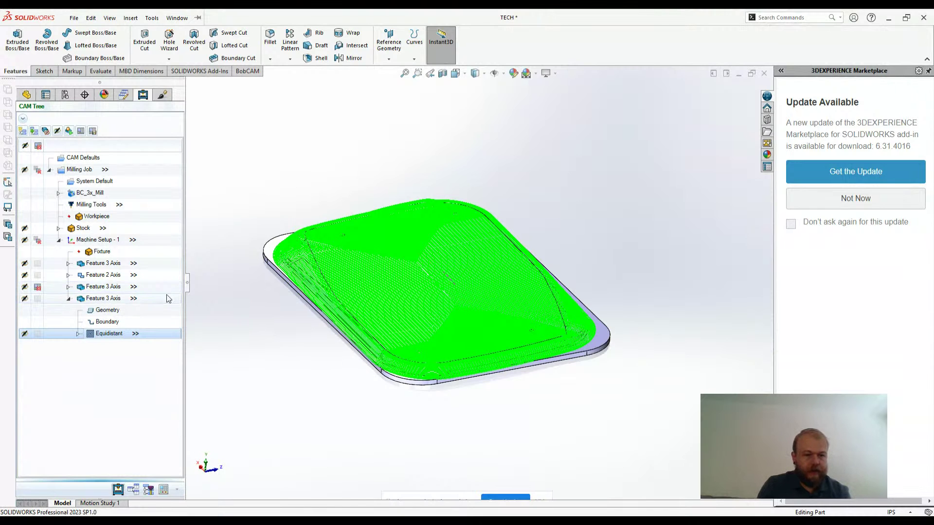
double_click(158, 302)
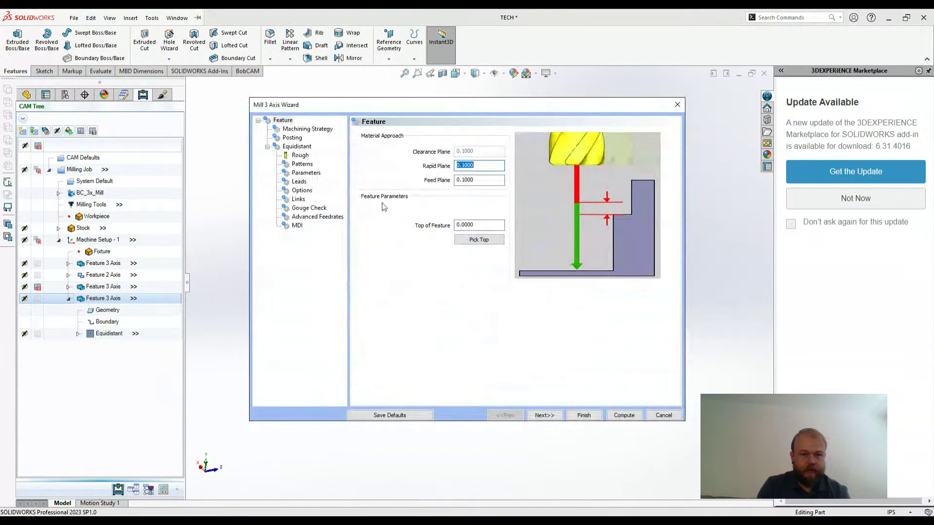
left_click(299, 182)
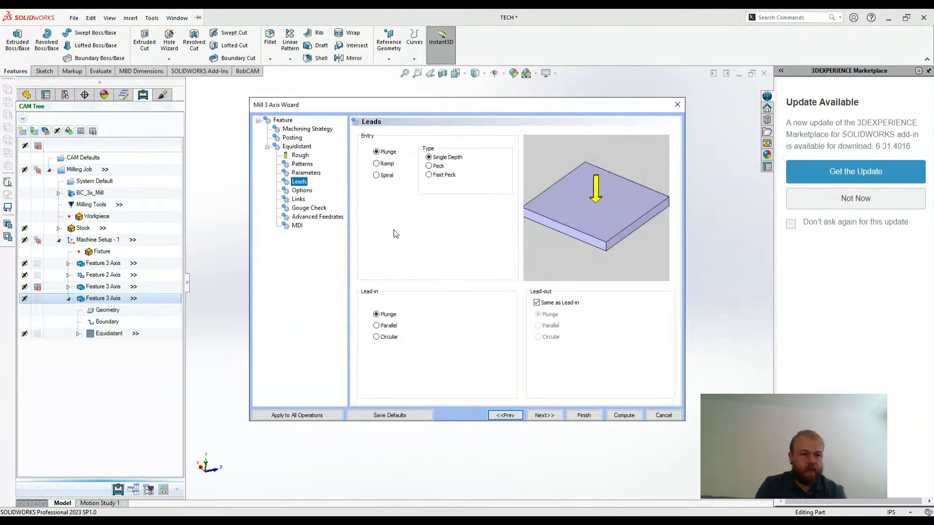
left_click(662, 415)
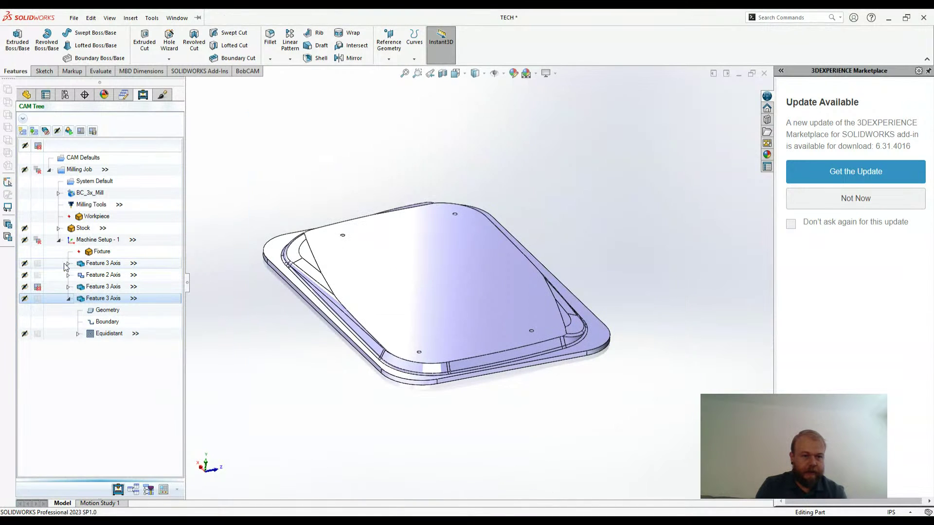
Review the Leads, Options, Patterns and Parameters settings of the first 3 Axis feature's Advanced Rough operation, and cancel the wizard
double_click(84, 265)
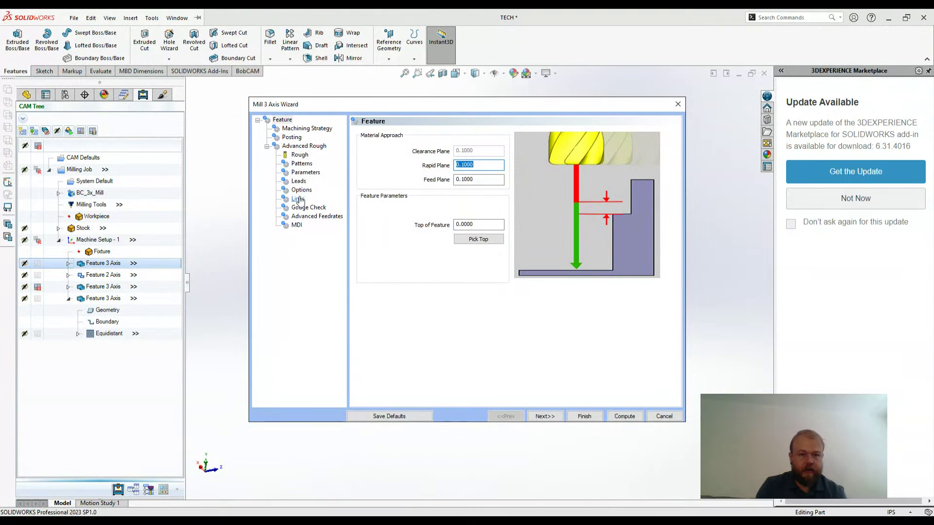
left_click(298, 182)
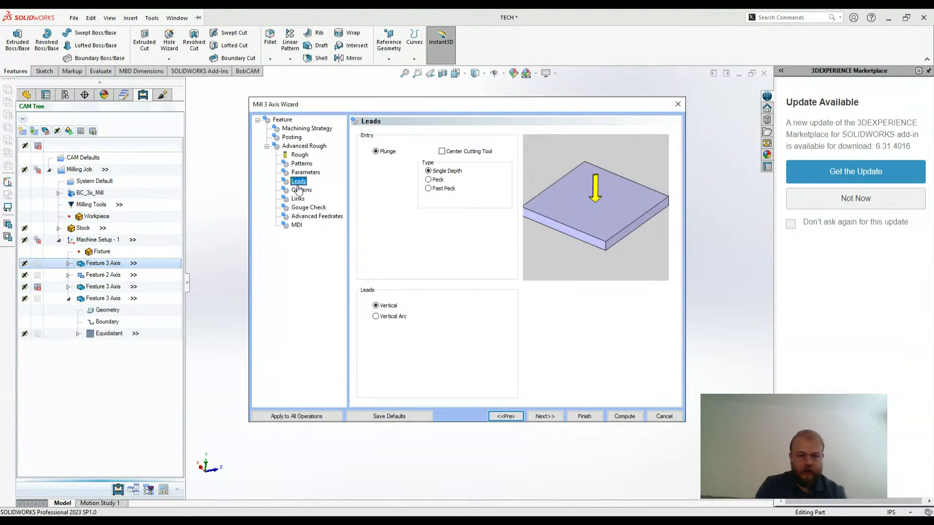
left_click(299, 189)
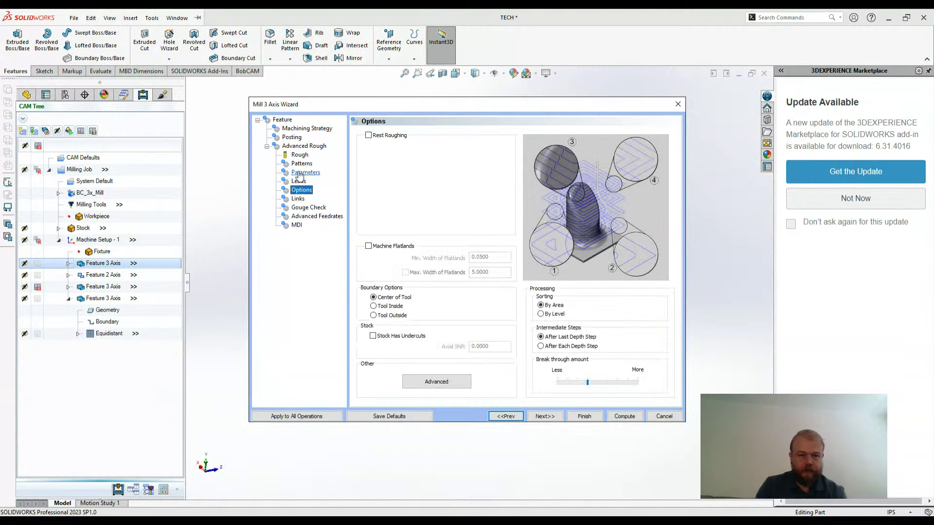
left_click(302, 163)
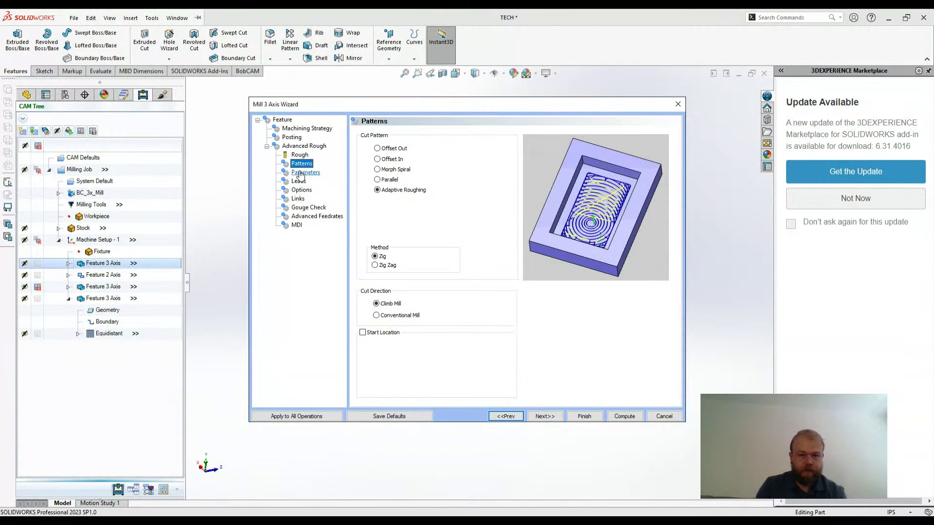
left_click(302, 173)
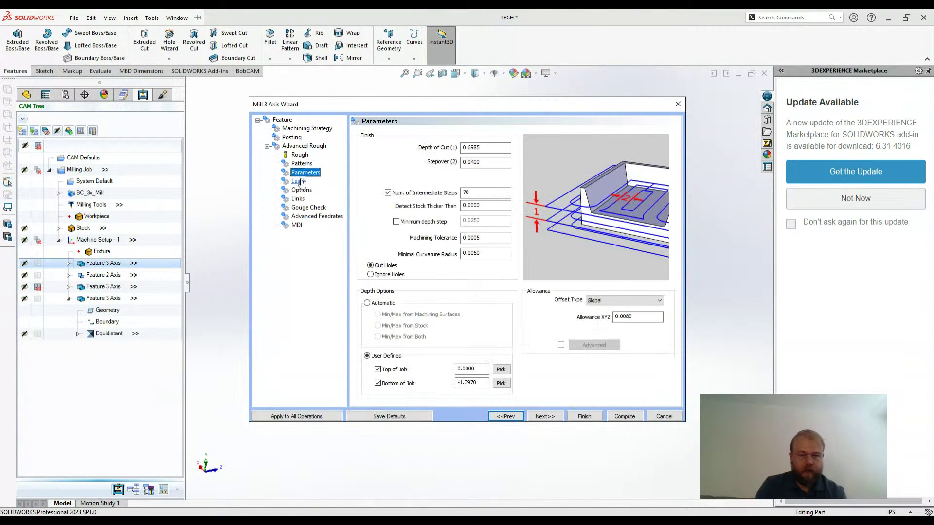
left_click(298, 182)
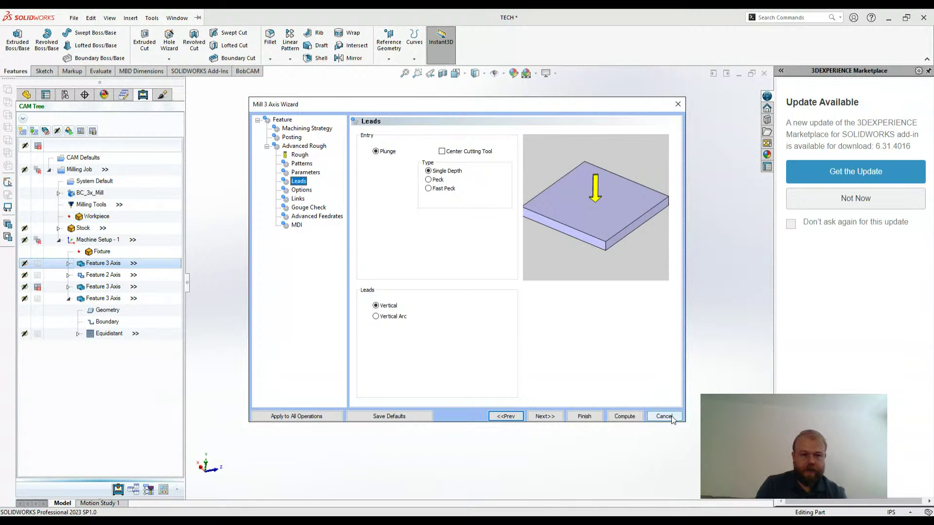
left_click(671, 418)
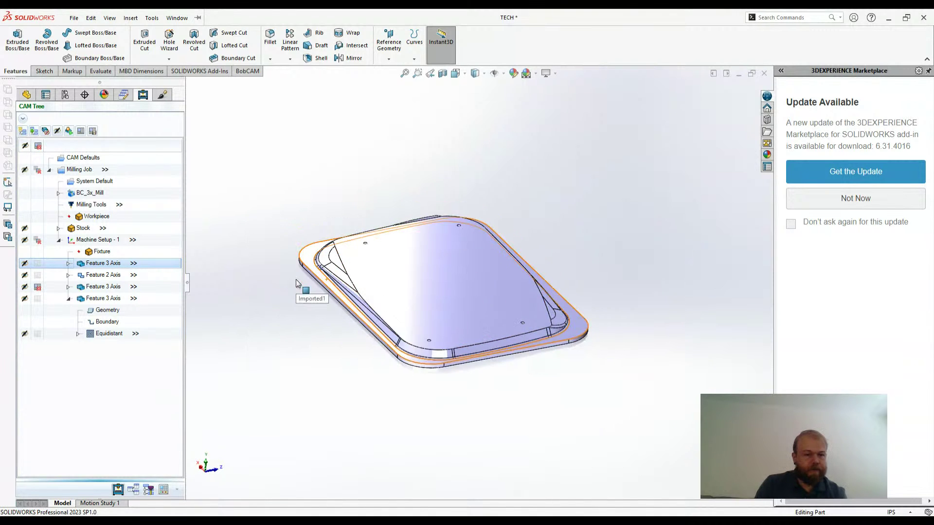
scroll(450, 287, "down", 3)
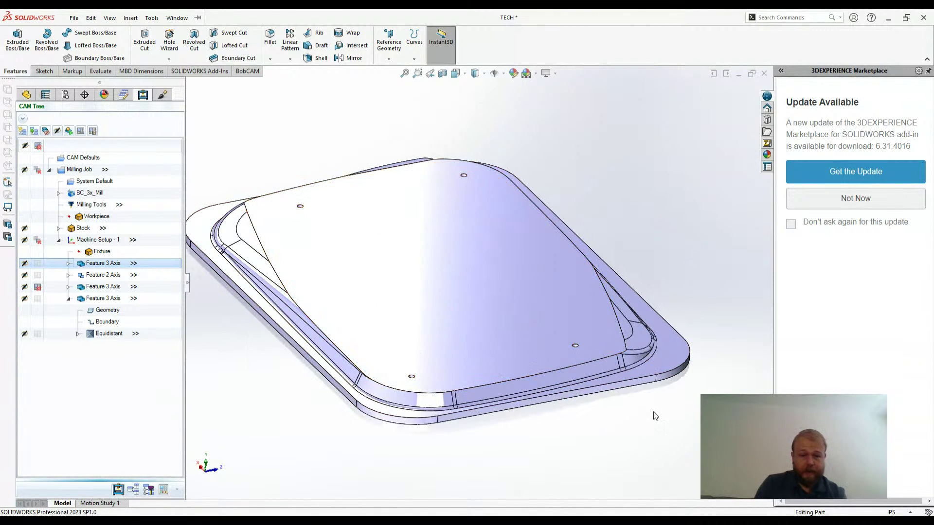
scroll(520, 405, "up", 2)
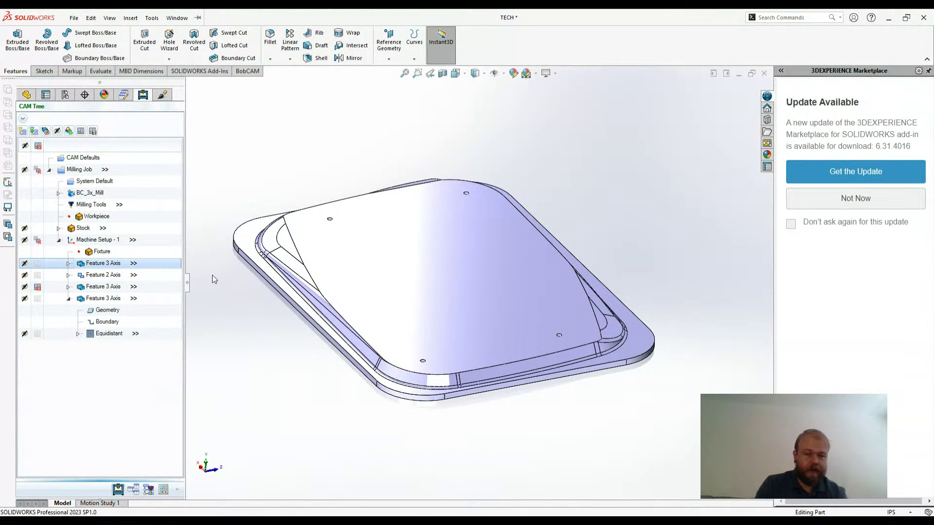
right_click(97, 239)
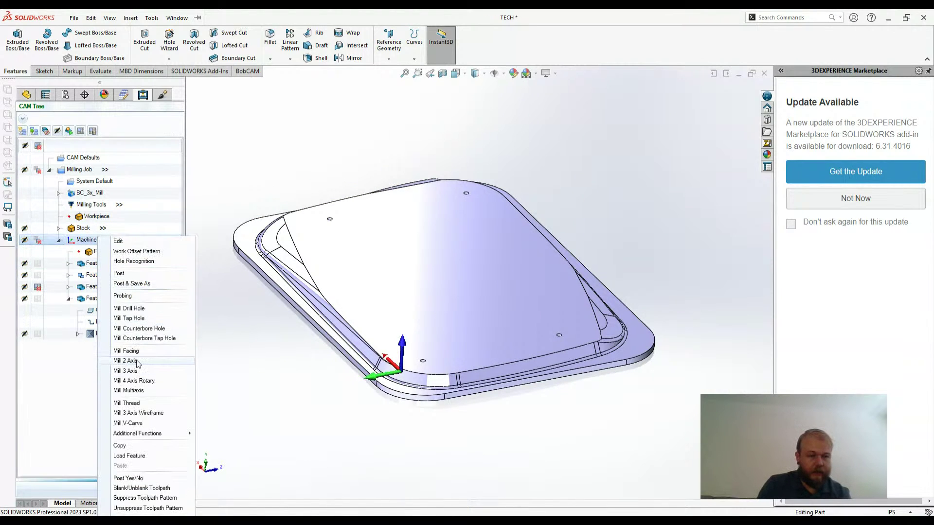
left_click(273, 354)
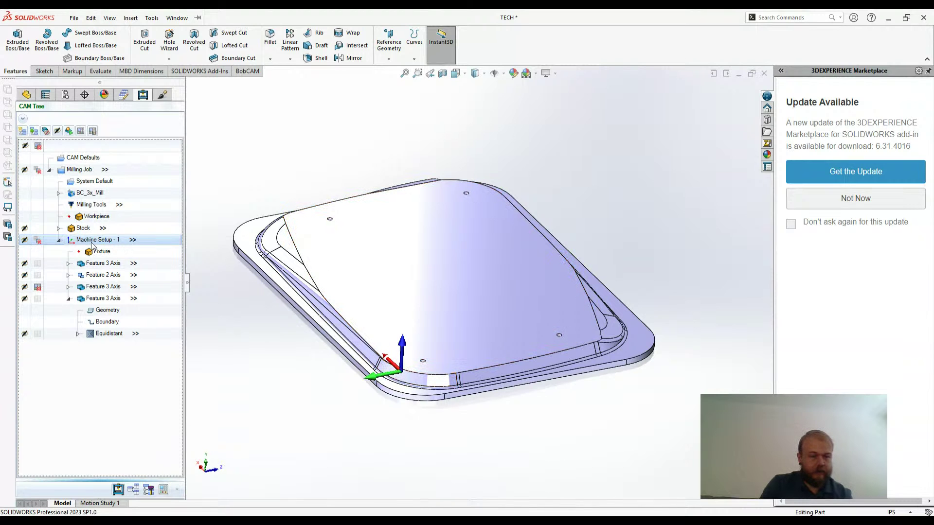
Start a Mill 2 Axis feature in Machine Setup - 1 on the edge loop around the part's outer perimeter
right_click(152, 240)
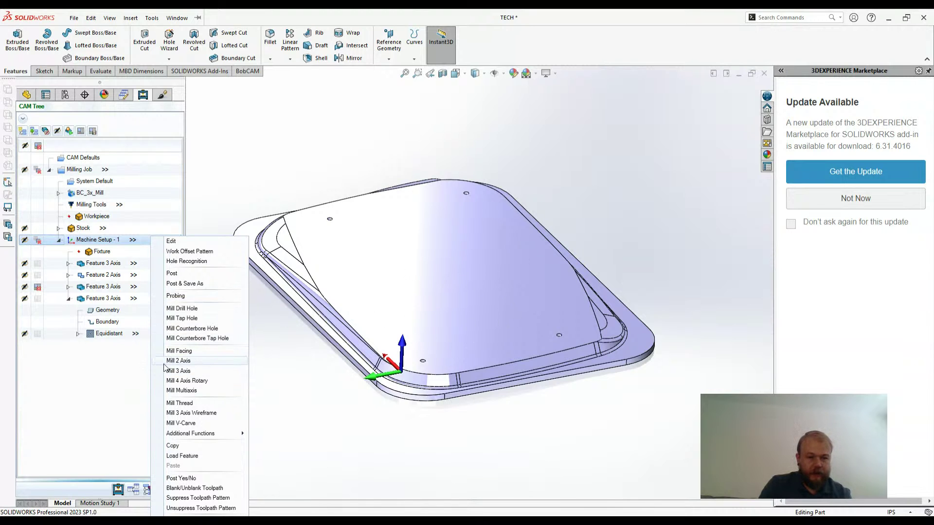
left_click(210, 362)
left_click(424, 168)
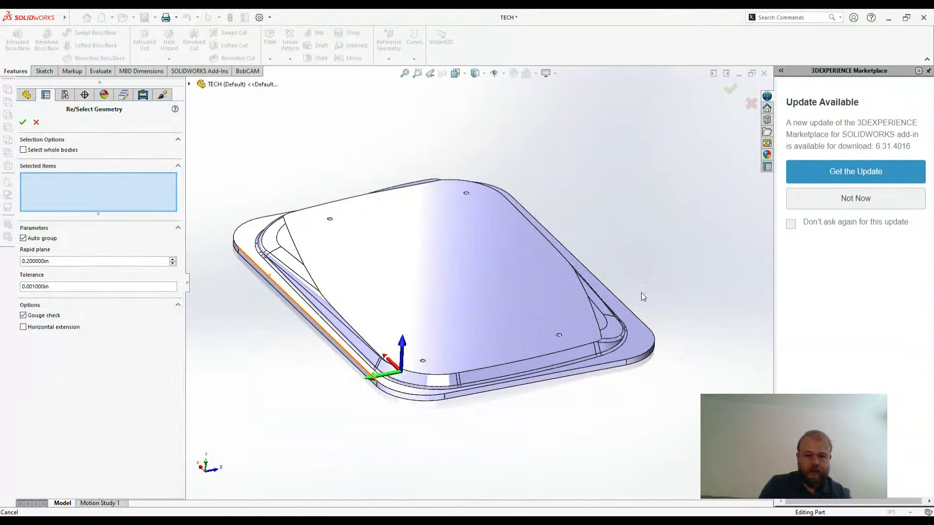
left_click(269, 275)
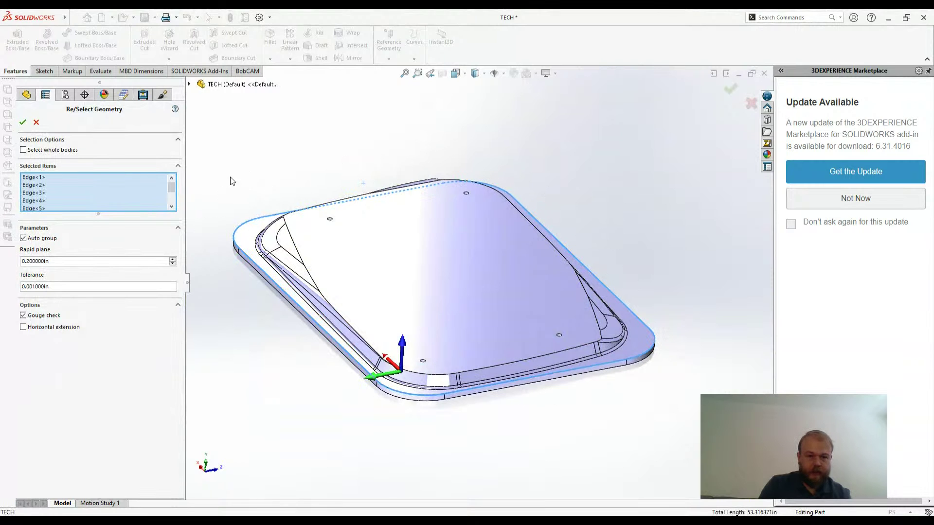
left_click(23, 122)
left_click(558, 414)
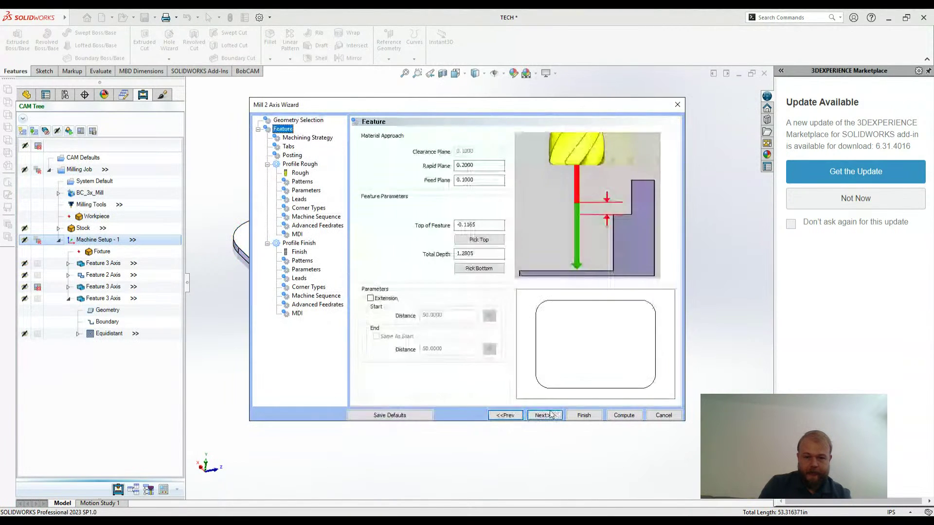
Set the 2 Axis feature's total depth by picking the lower edge of the part's outer rim as its bottom
left_click(490, 226)
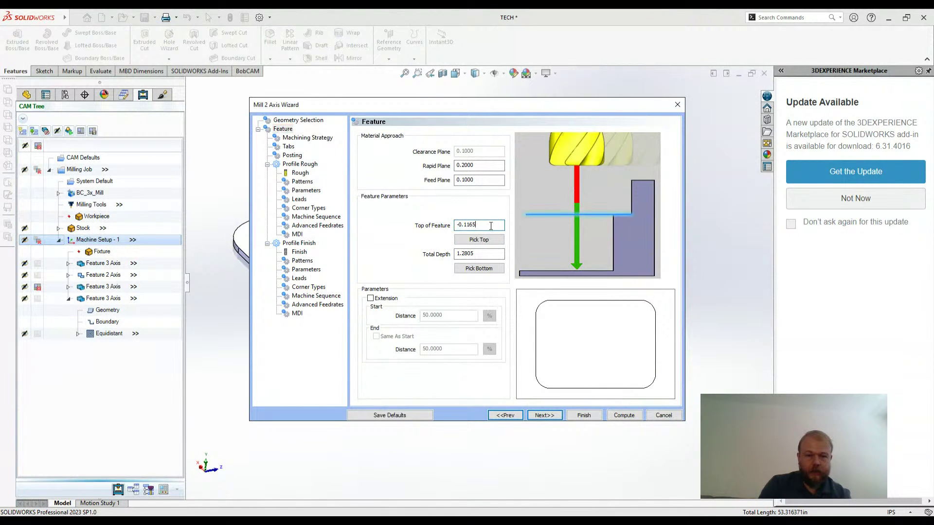
left_click(478, 269)
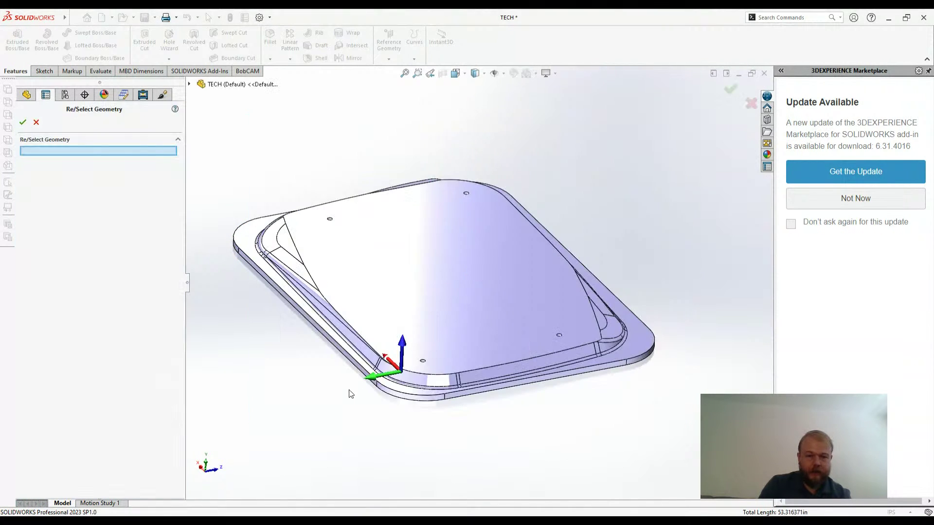
left_click(402, 402)
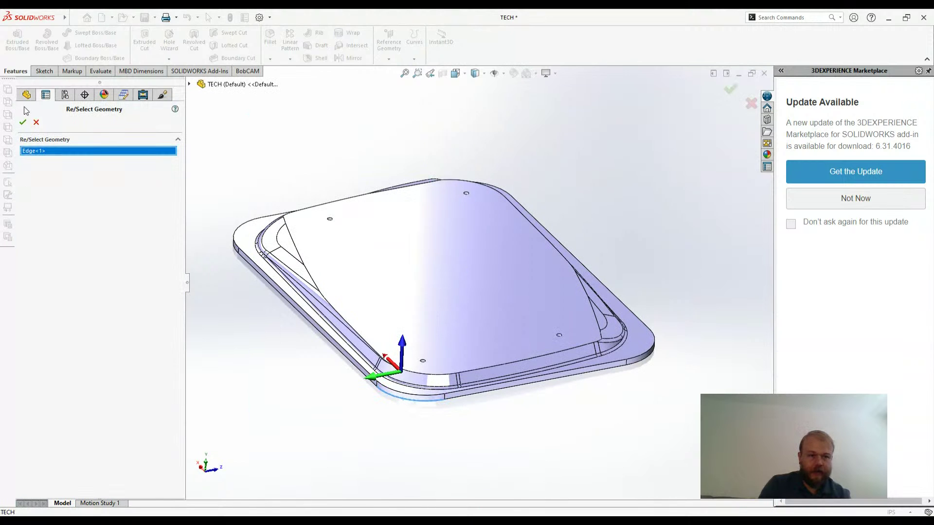
left_click(23, 122)
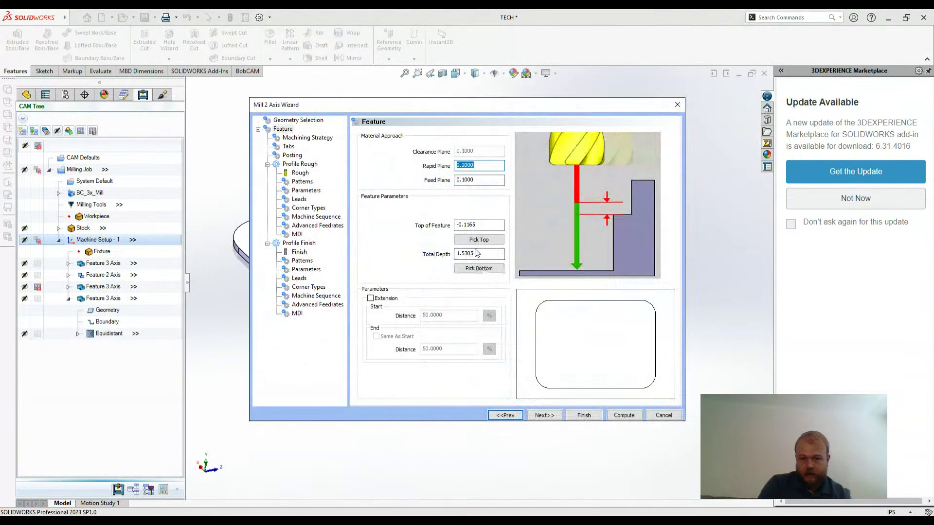
Review the 2 Axis feature's Machining Strategy and Tabs settings and the Profile Rough tool and Patterns, ending at its Leads
left_click(544, 415)
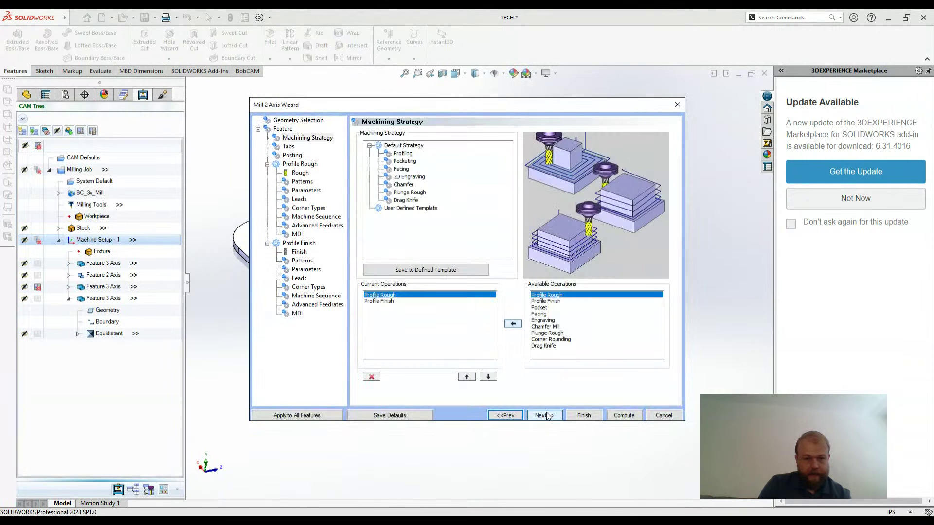
left_click(408, 302)
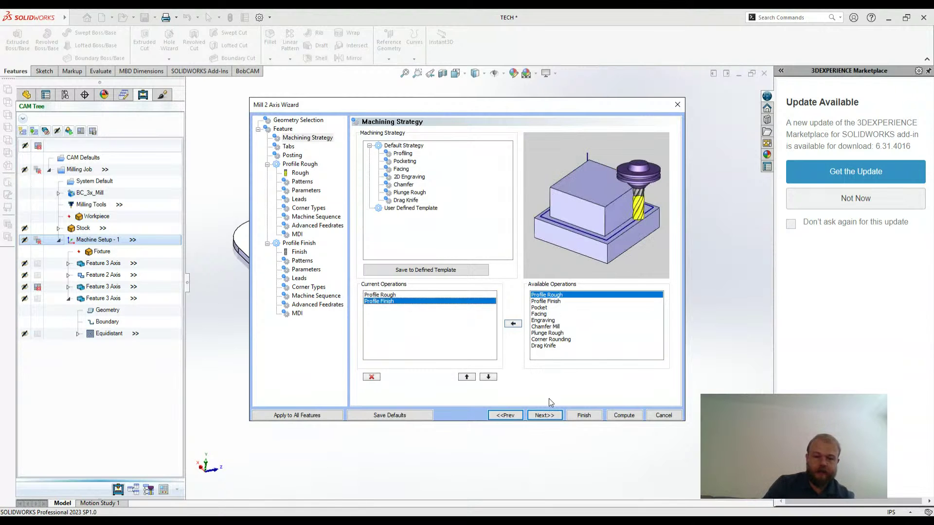
left_click(552, 416)
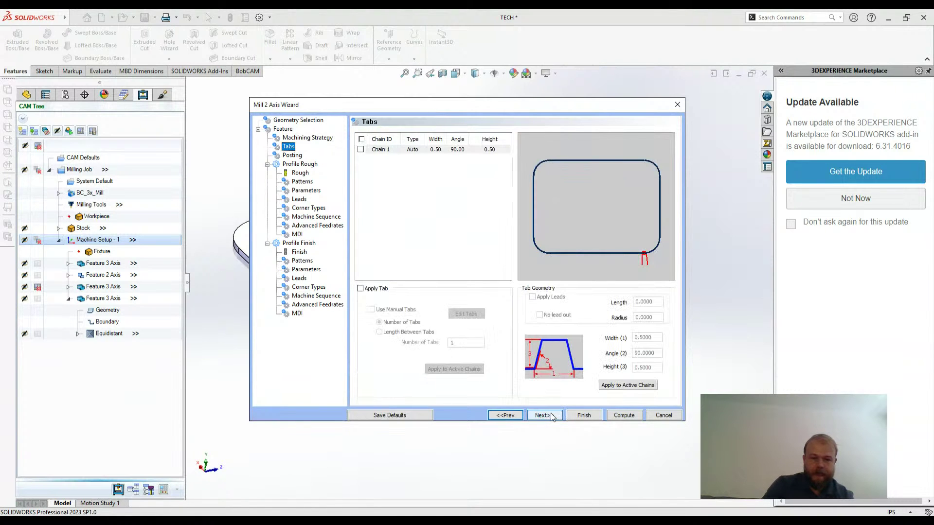
left_click(550, 416)
left_click(545, 416)
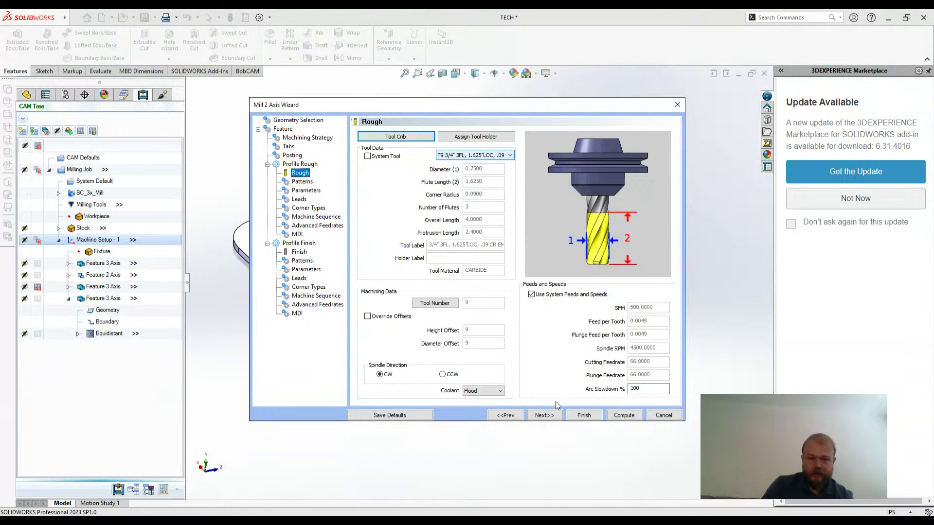
left_click(554, 419)
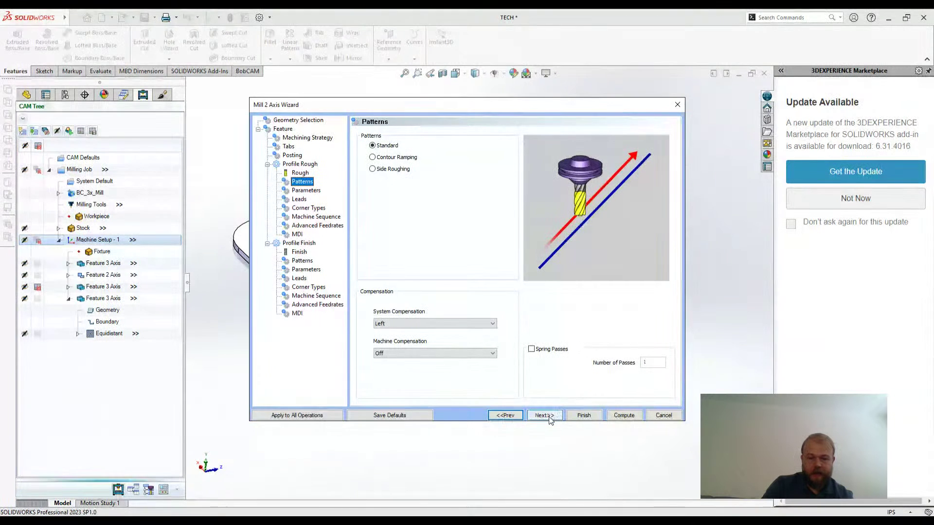
left_click(544, 415)
left_click(545, 416)
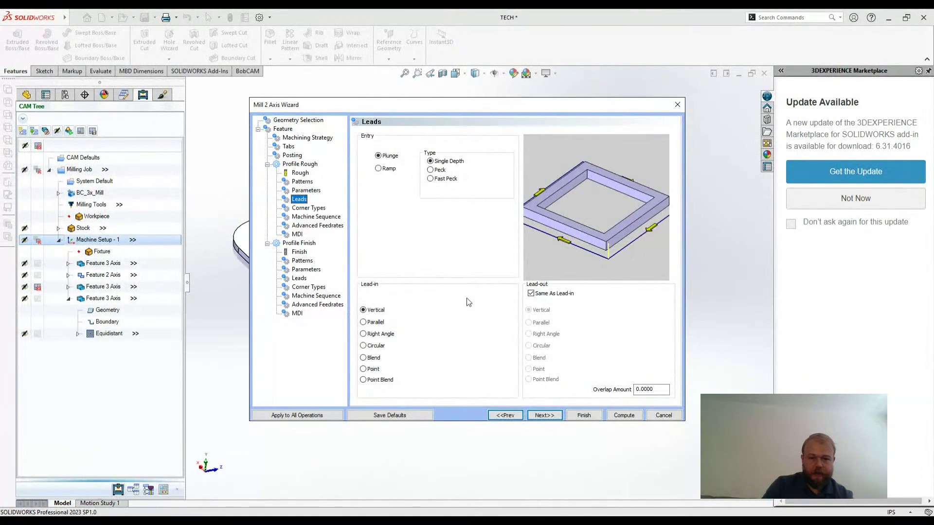
Preview the Vertical, Parallel, Right Angle, Circular and Point lead-in types for Profile Rough
left_click(370, 310)
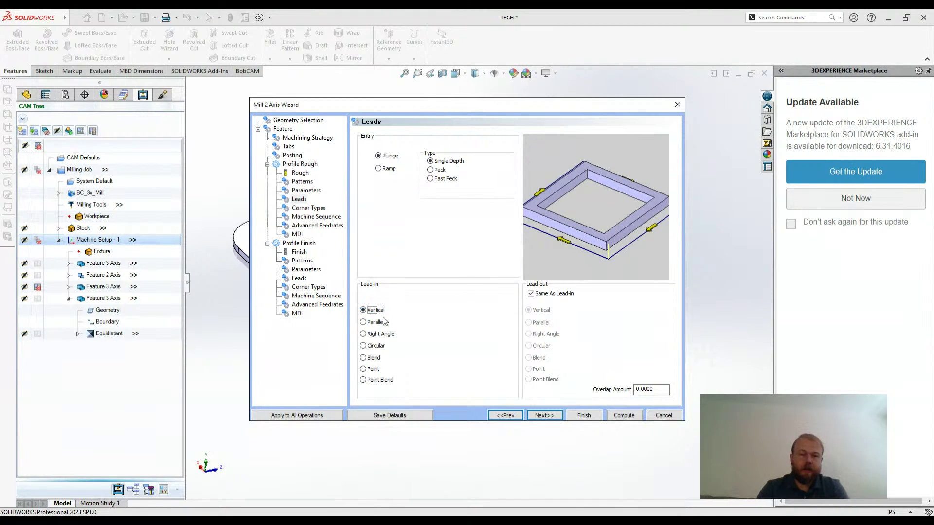
left_click(374, 323)
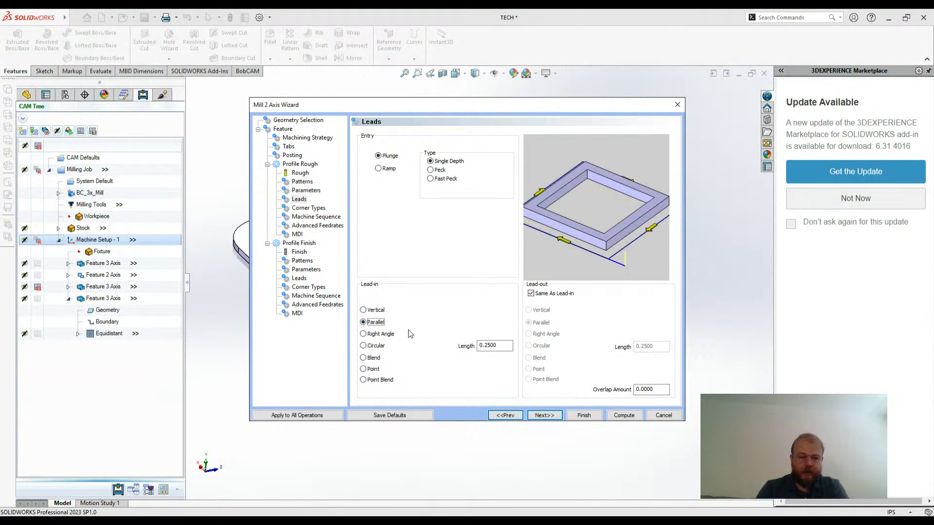
left_click(376, 337)
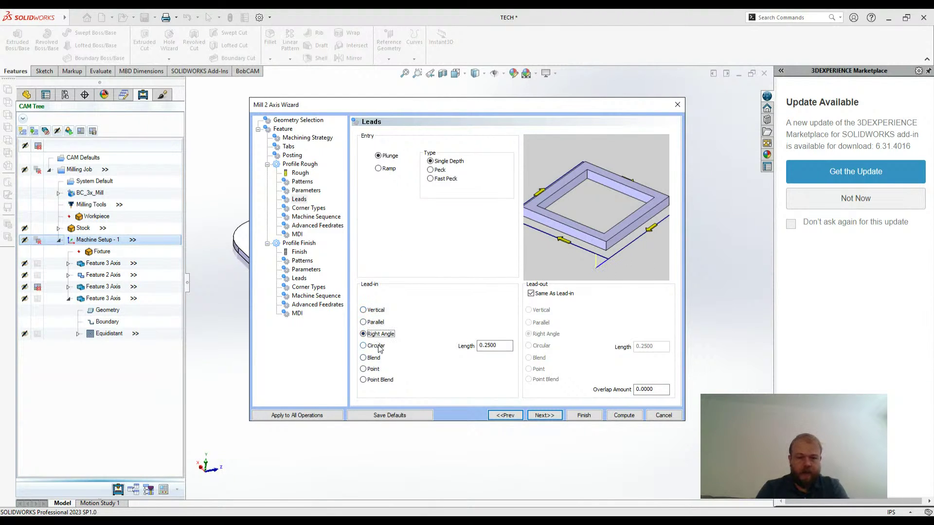
left_click(381, 345)
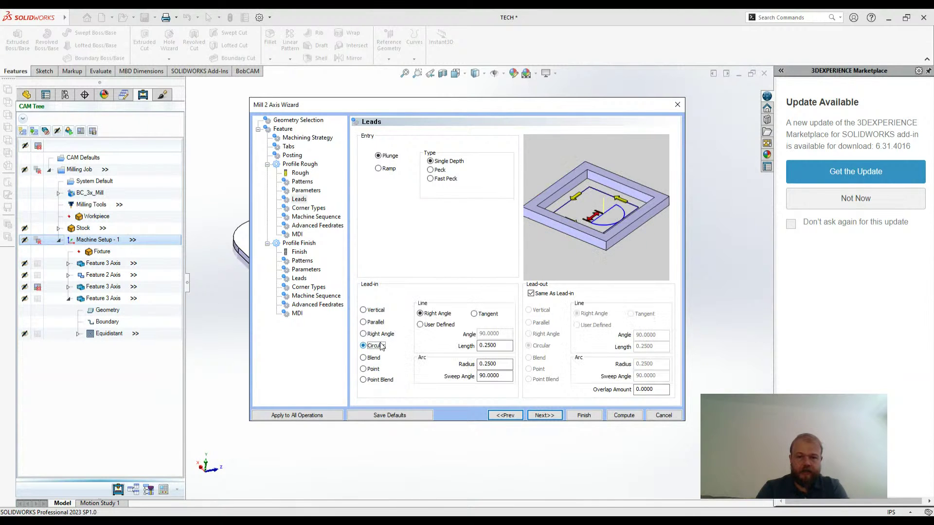
left_click(372, 370)
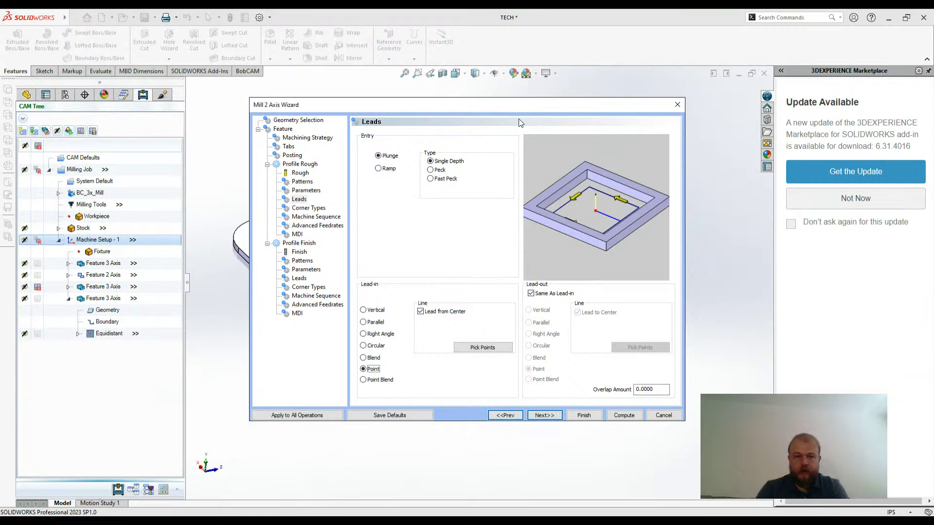
left_click_drag(488, 106, 739, 102)
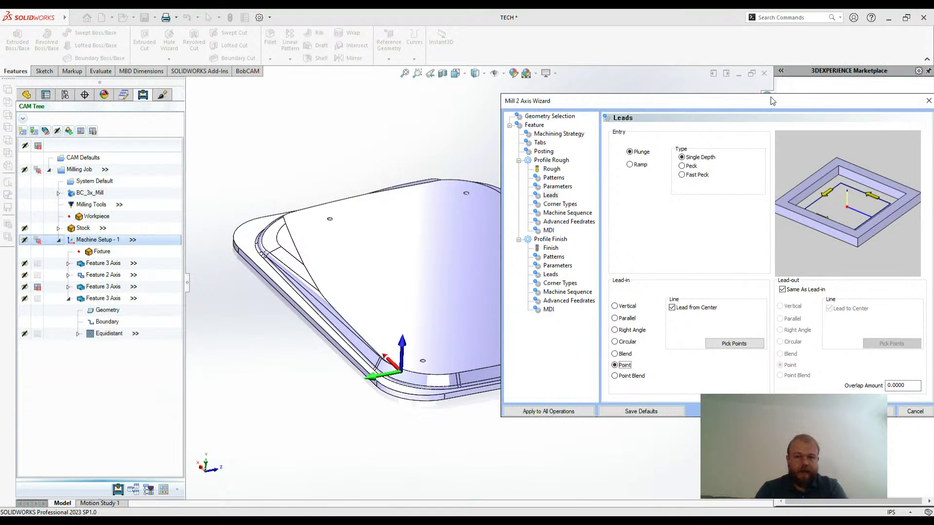
left_click_drag(770, 101, 705, 100)
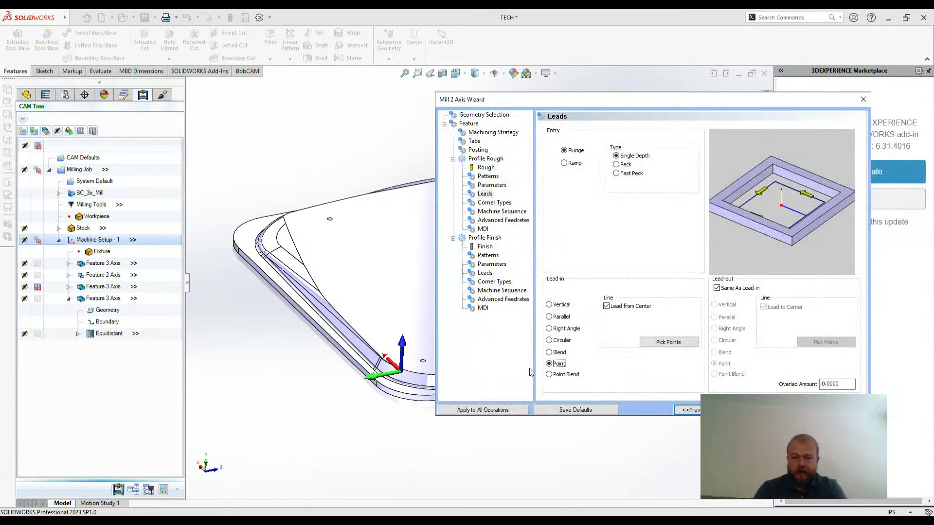
Try the No Sorting order and the Point Blend lead-in for Profile Rough, and cancel the 2 Axis wizard
left_click(482, 215)
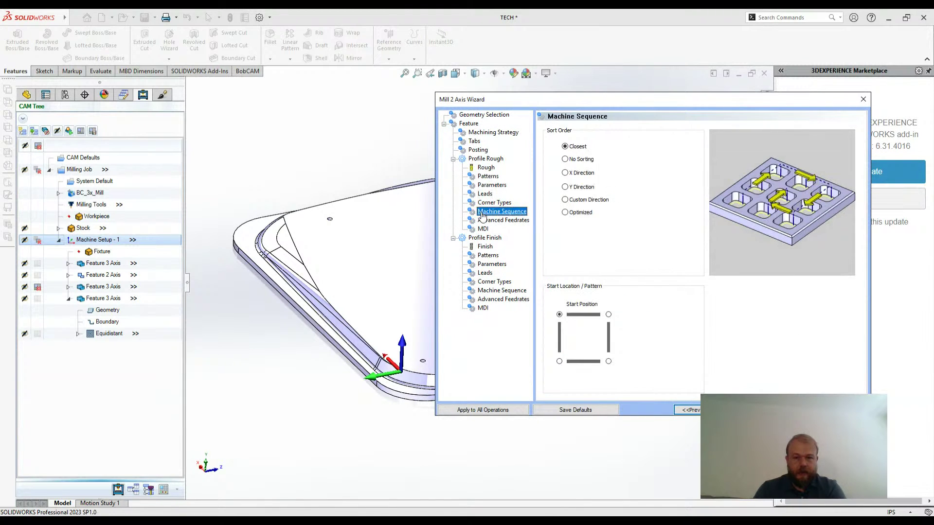
left_click(583, 160)
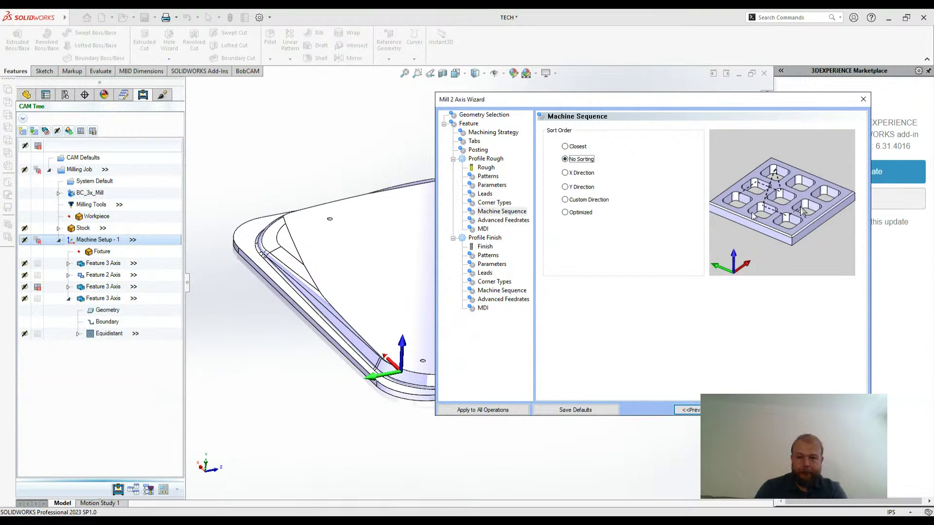
left_click(485, 194)
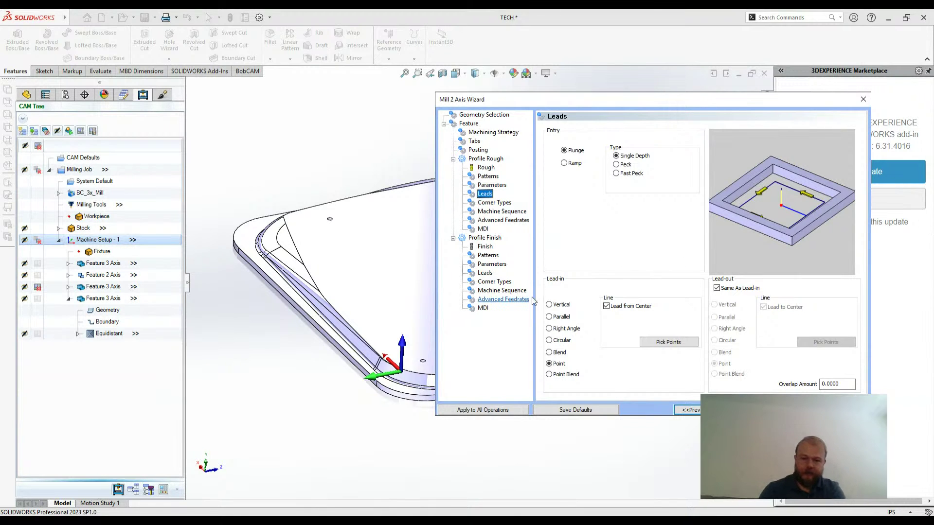
left_click(559, 365)
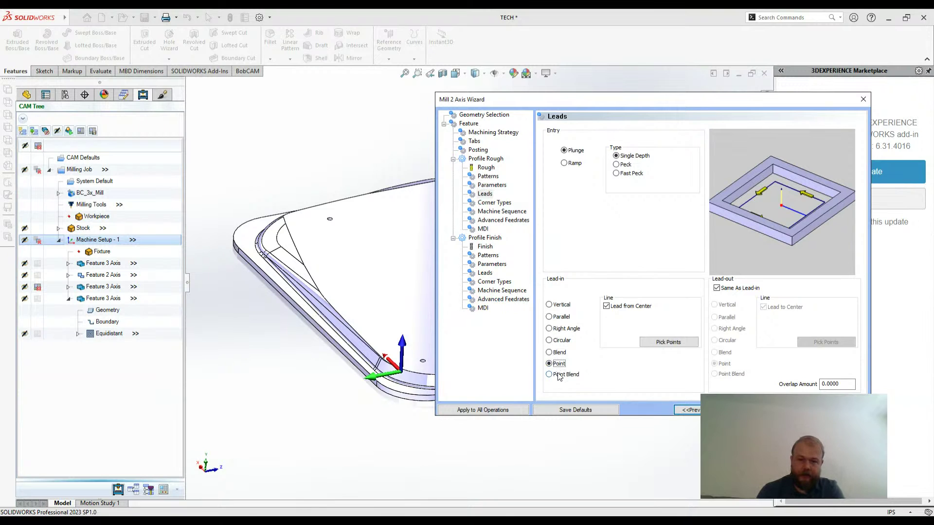
left_click(559, 374)
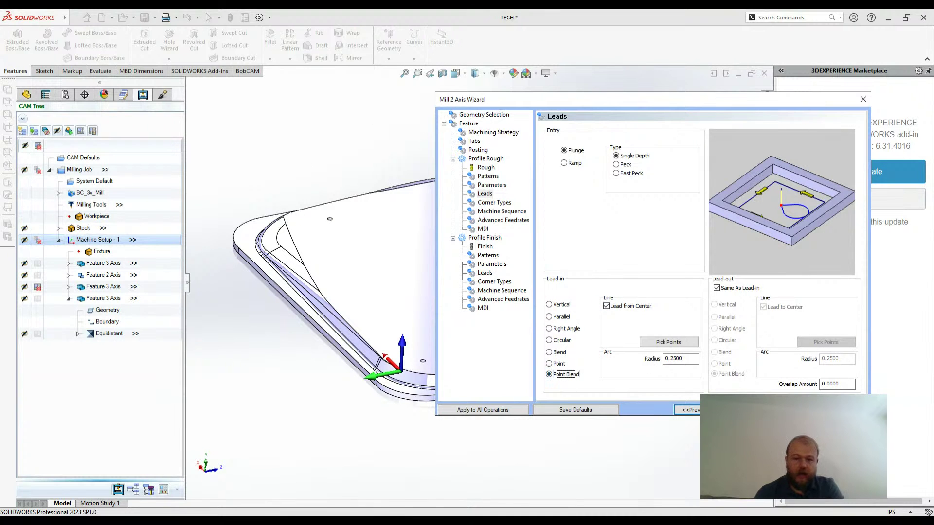
left_click(845, 410)
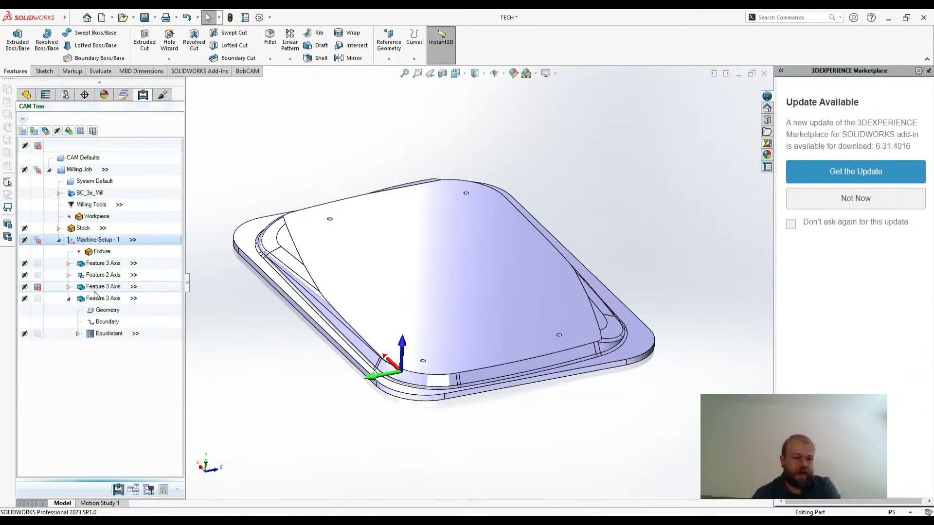
Review the Patterns, Feature and Machining Strategy settings of the first 3 Axis feature, ending at the Advanced Rough interface choice
right_click(97, 266)
left_click(114, 275)
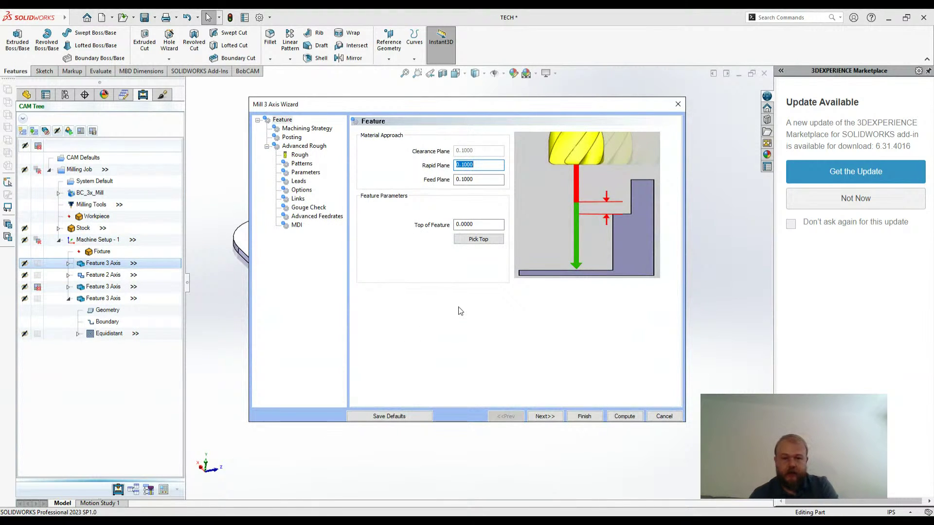
left_click(301, 164)
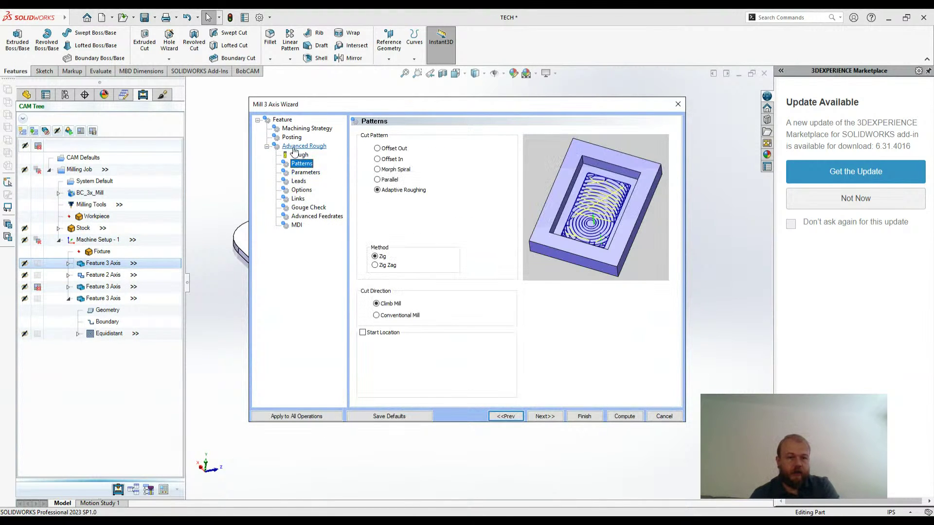
left_click(286, 124)
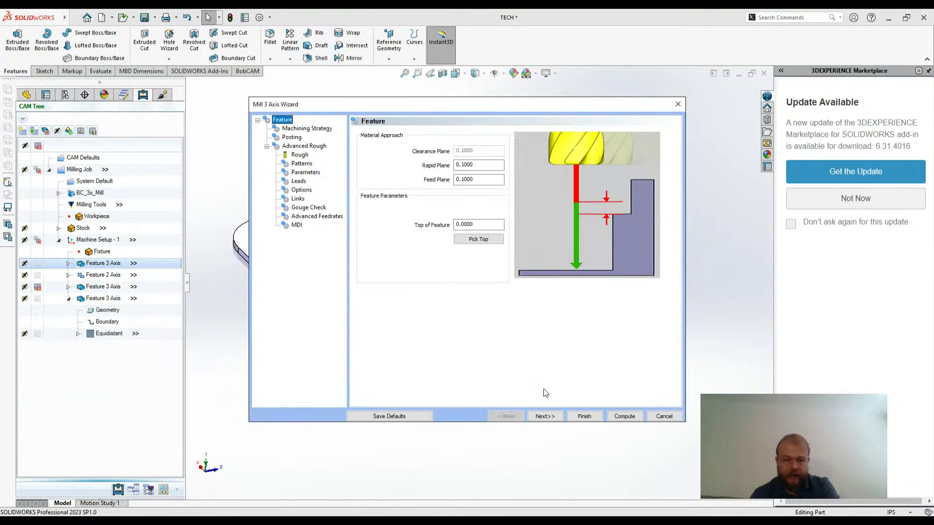
left_click(545, 417)
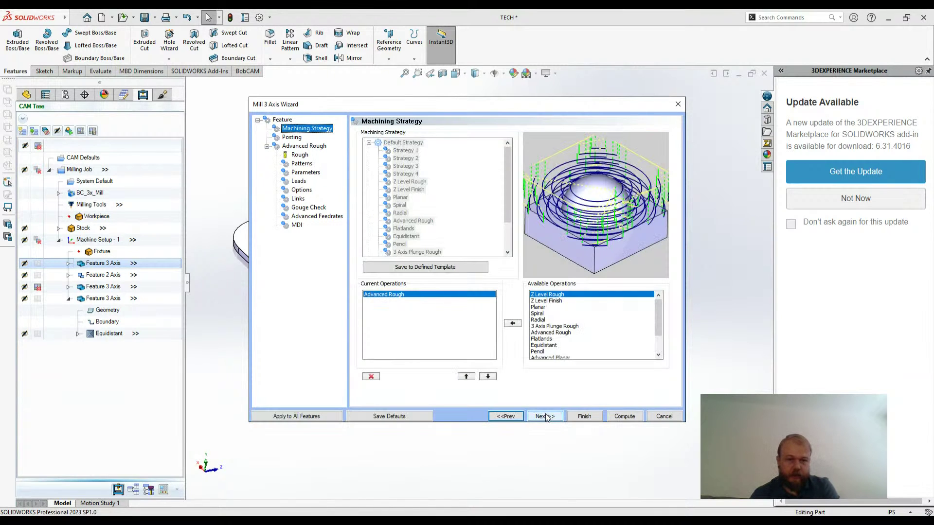
left_click(545, 417)
left_click(545, 416)
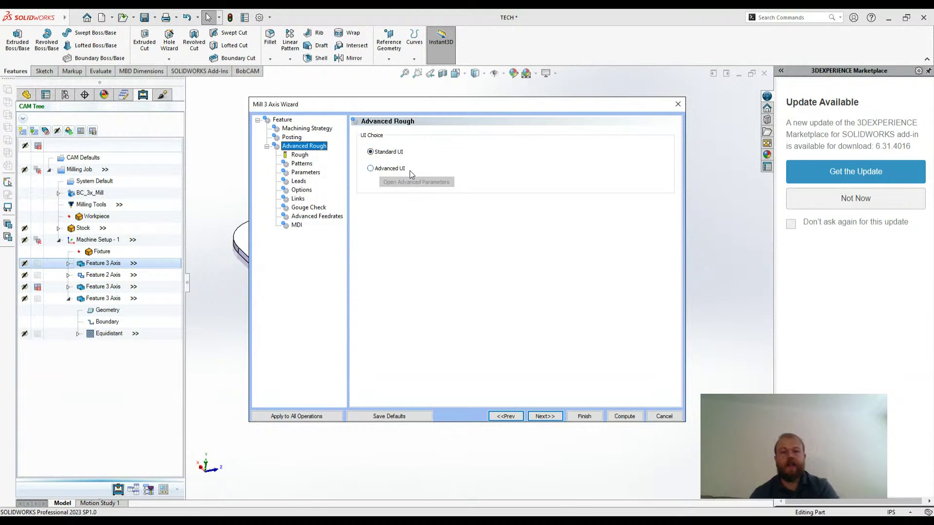
Switch Advanced Rough to the Advanced UI and review its Feeds, Surface paths and Tool axis control parameters
left_click(380, 171)
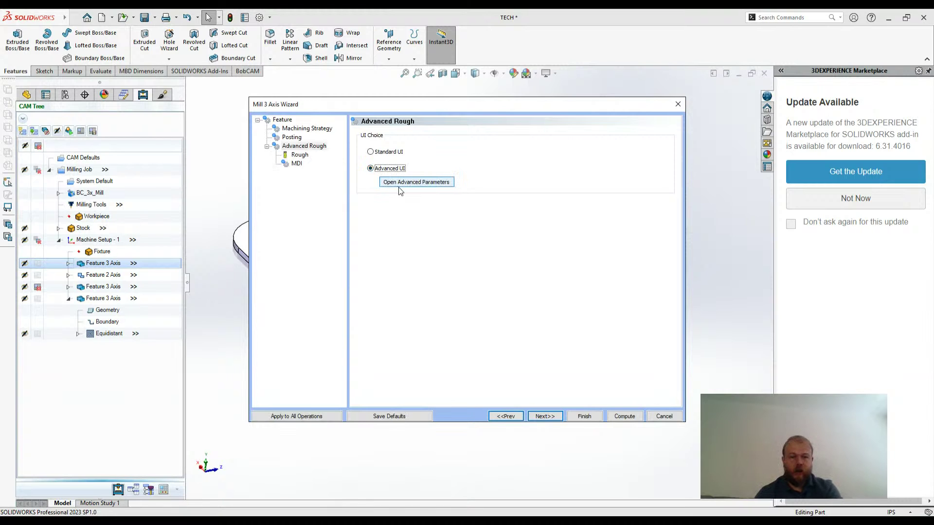
left_click(451, 184)
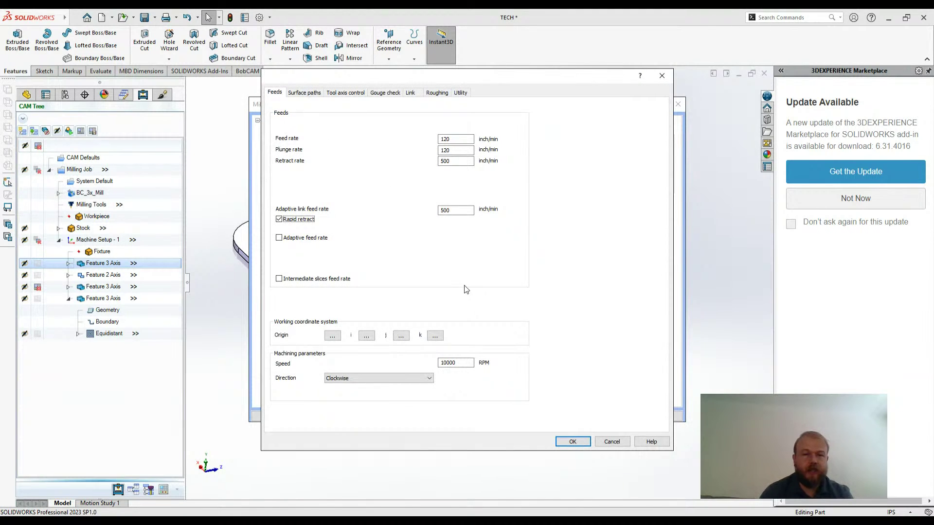
left_click(311, 93)
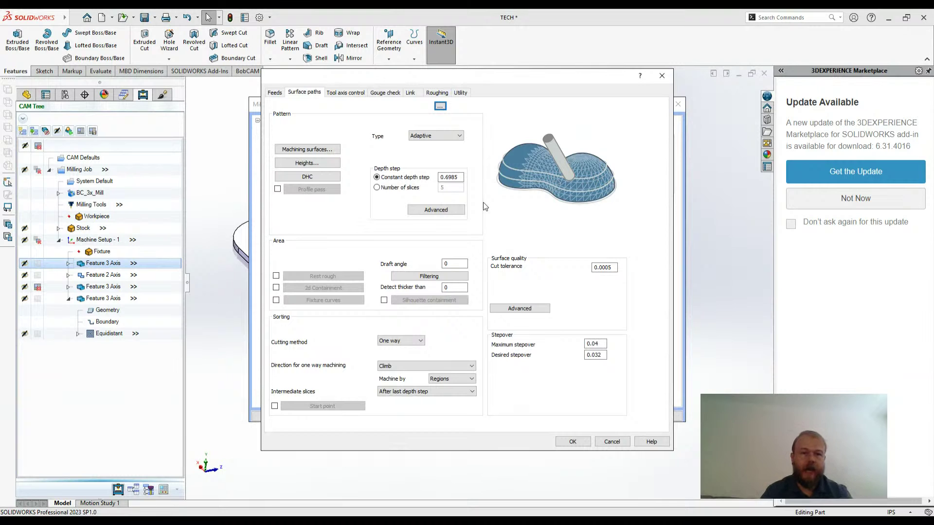
left_click(344, 92)
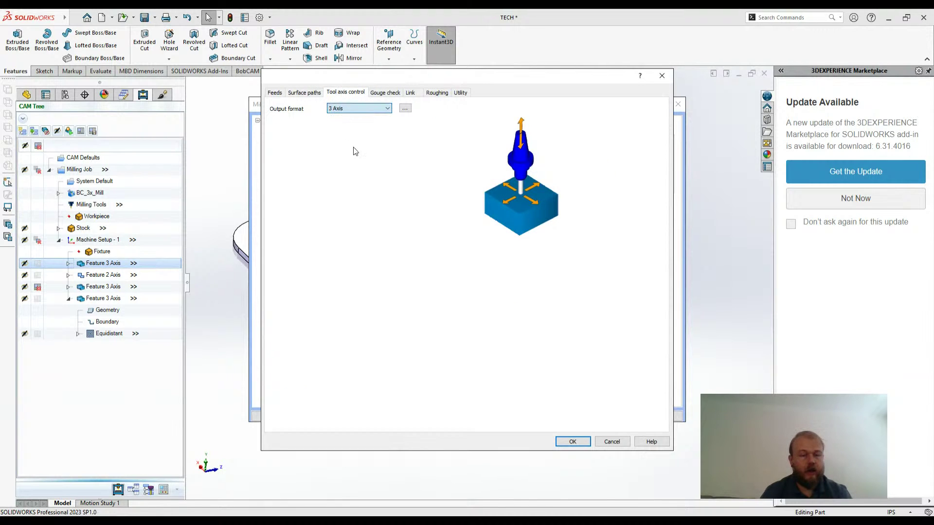
left_click(357, 189)
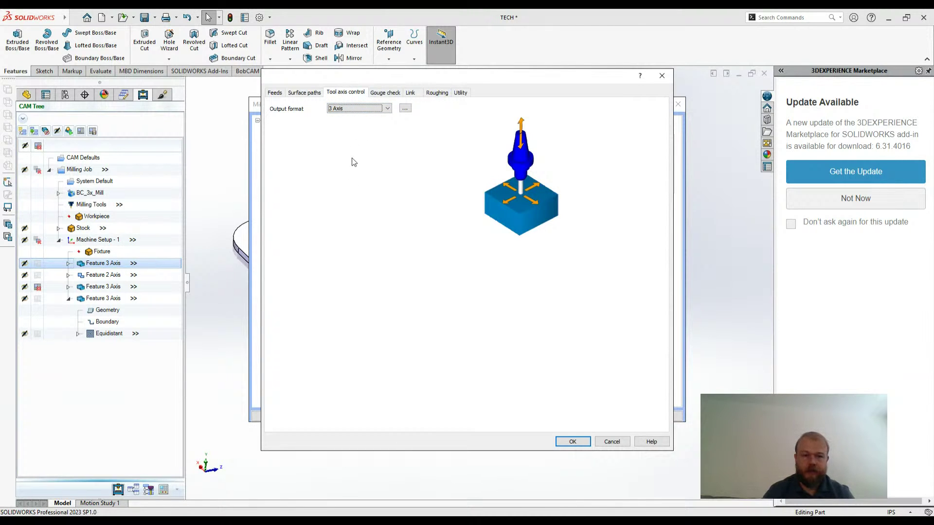
Try enabling the first gouge check with the arbor included, and turn that gouge check off again
left_click(386, 93)
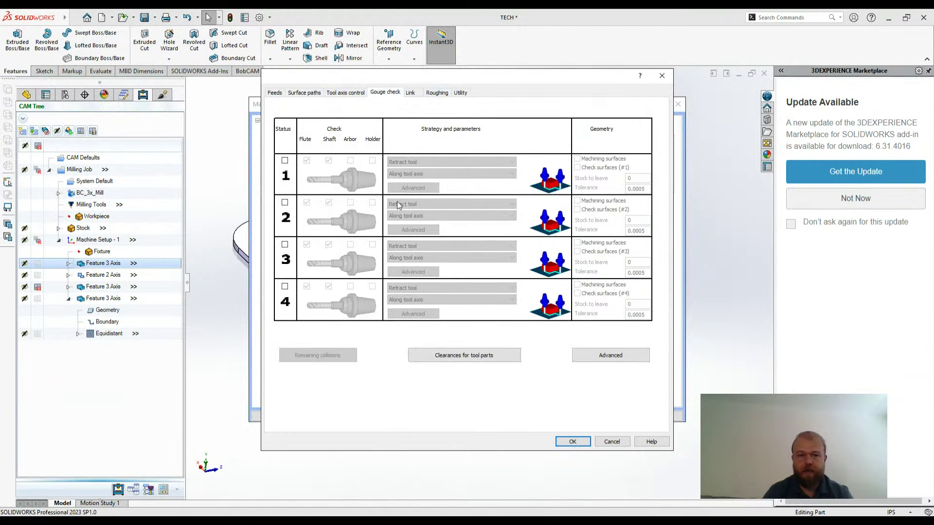
left_click(285, 161)
left_click(555, 304)
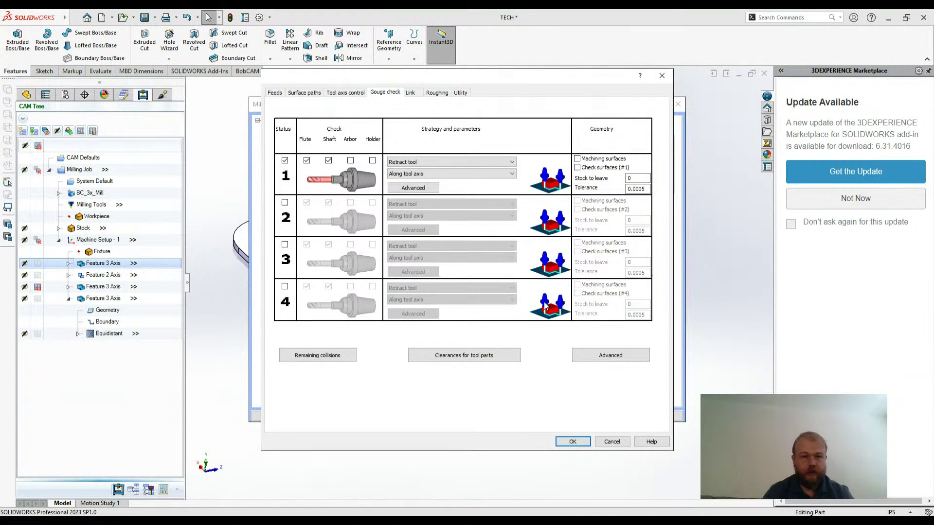
left_click(350, 160)
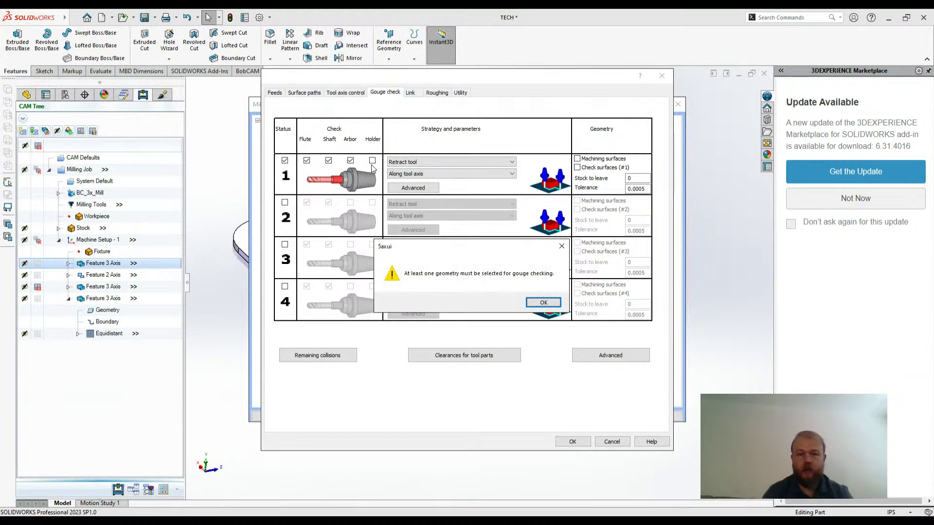
left_click(530, 302)
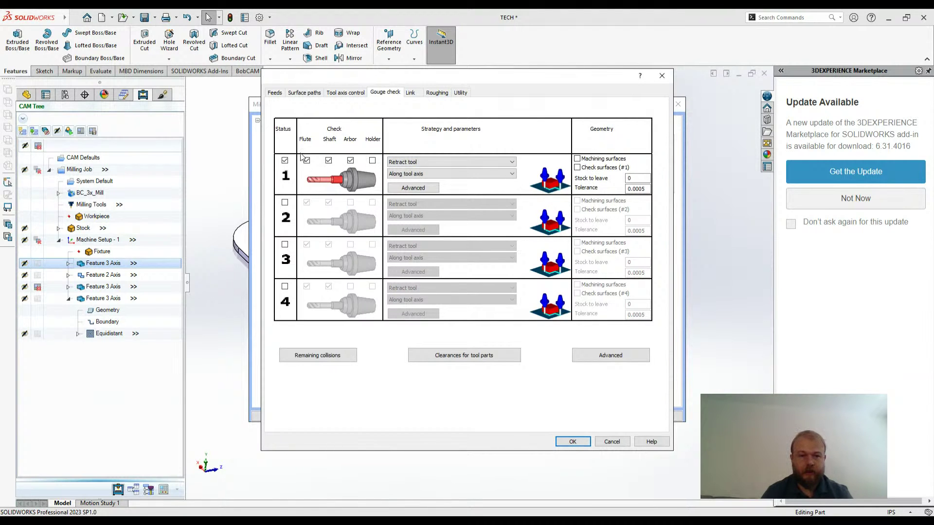
left_click(284, 160)
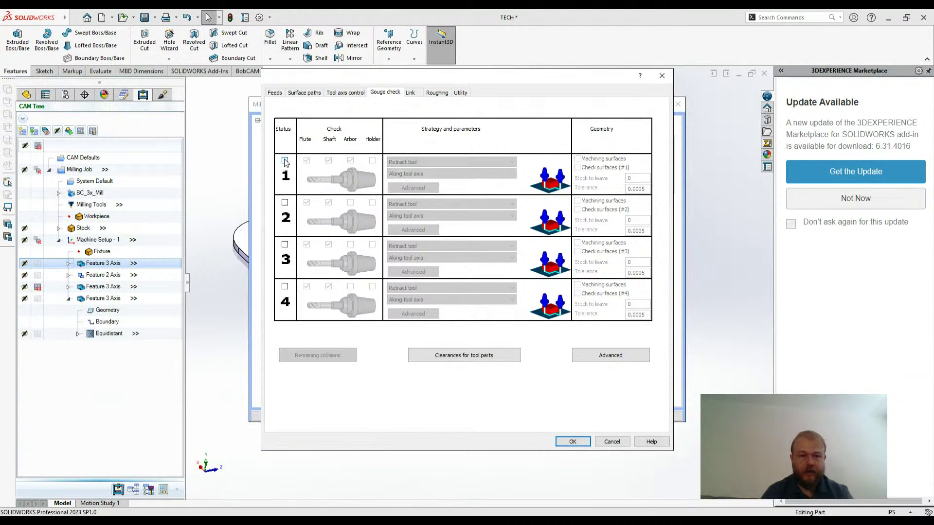
Try the Link entry and exit options Start from home position, Return to home position and Start from Max Z
left_click(410, 93)
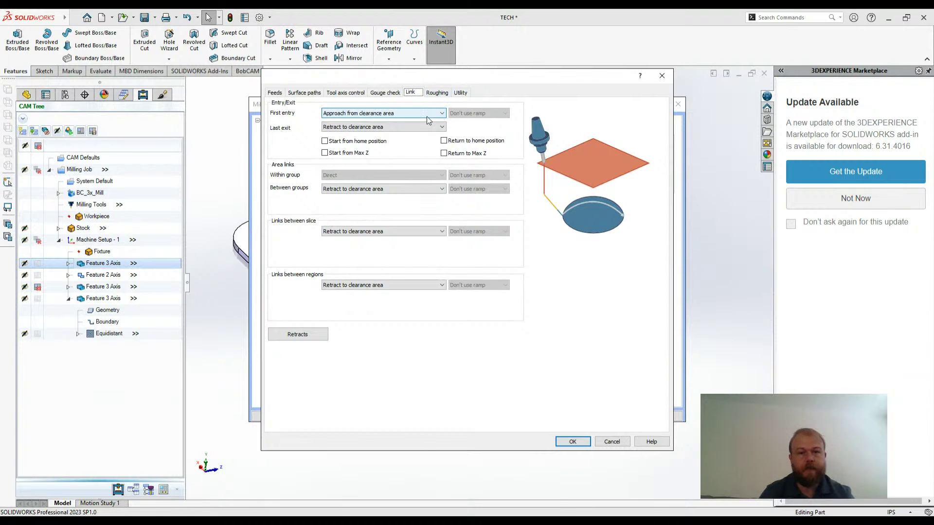
left_click(381, 141)
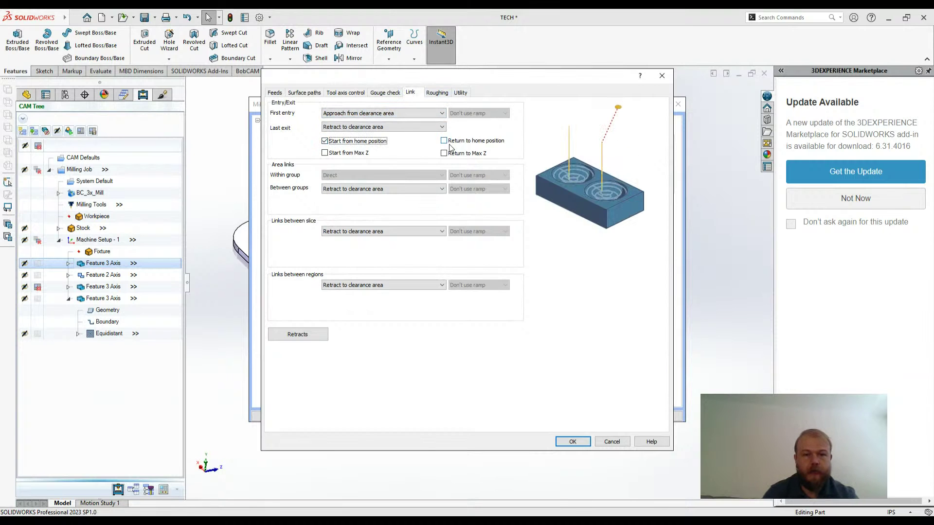
left_click(443, 141)
left_click(362, 154)
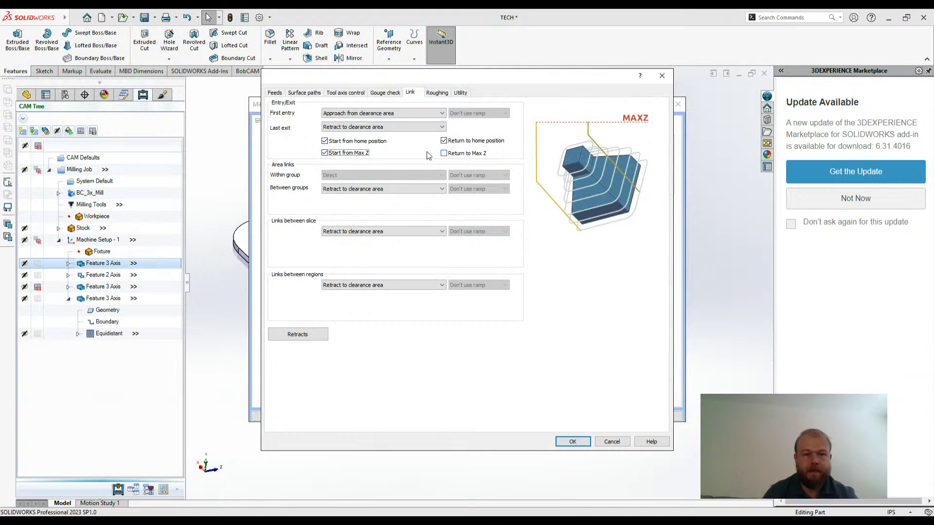
left_click(468, 153)
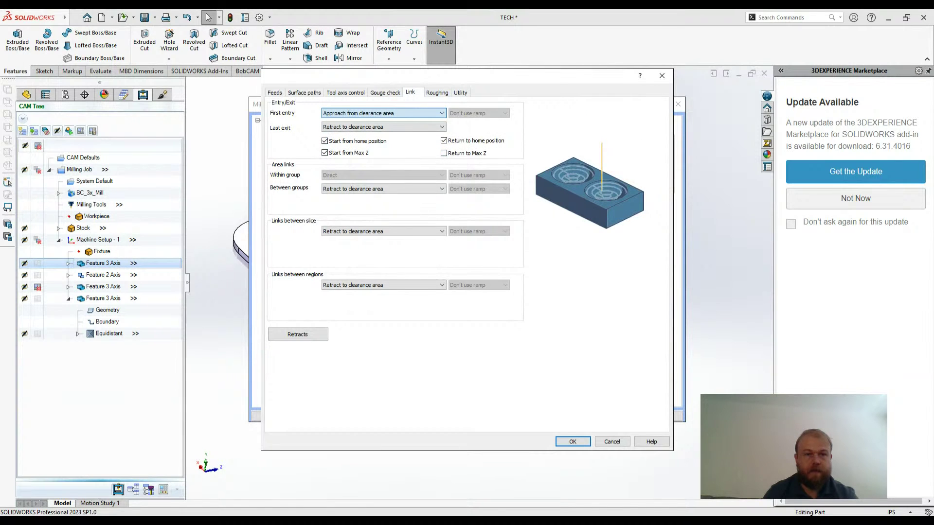
left_click(377, 128)
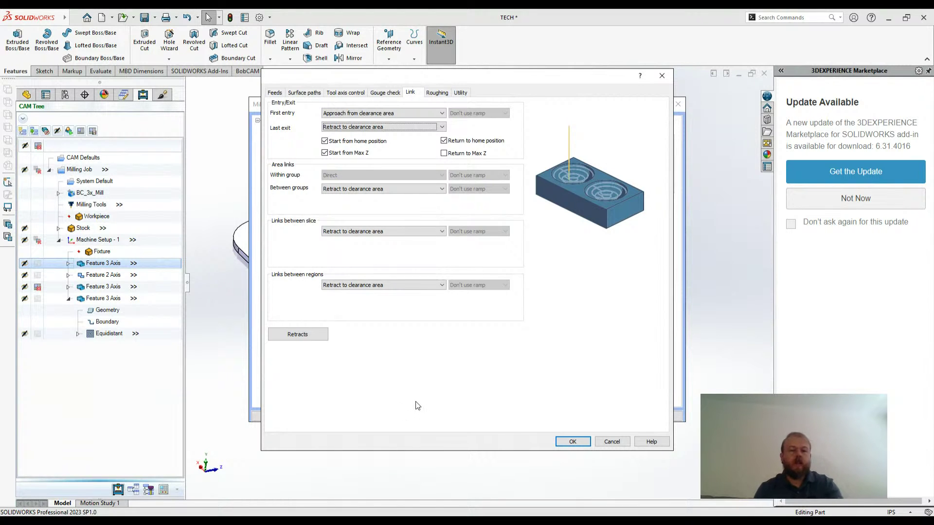
Review the Retracts settings for the links, and cancel the advanced parameters and the 3 Axis wizard
left_click(308, 334)
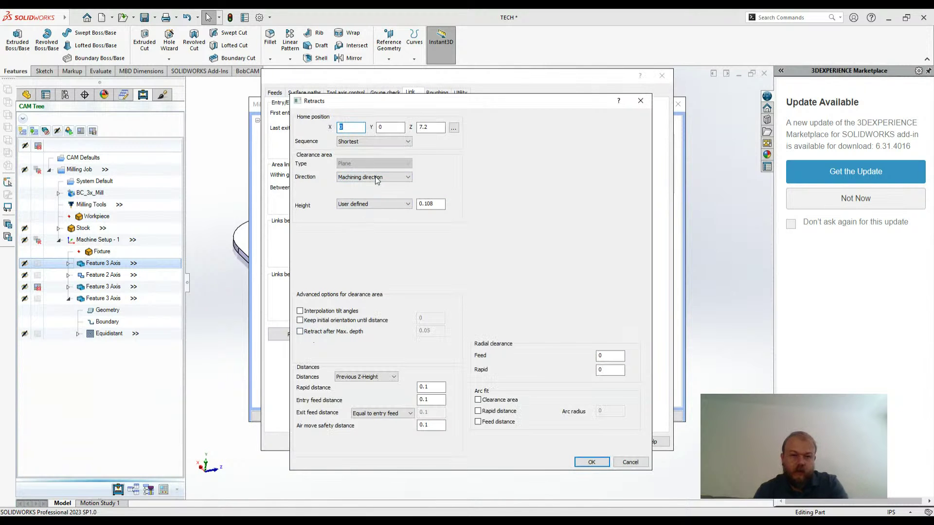
left_click(630, 463)
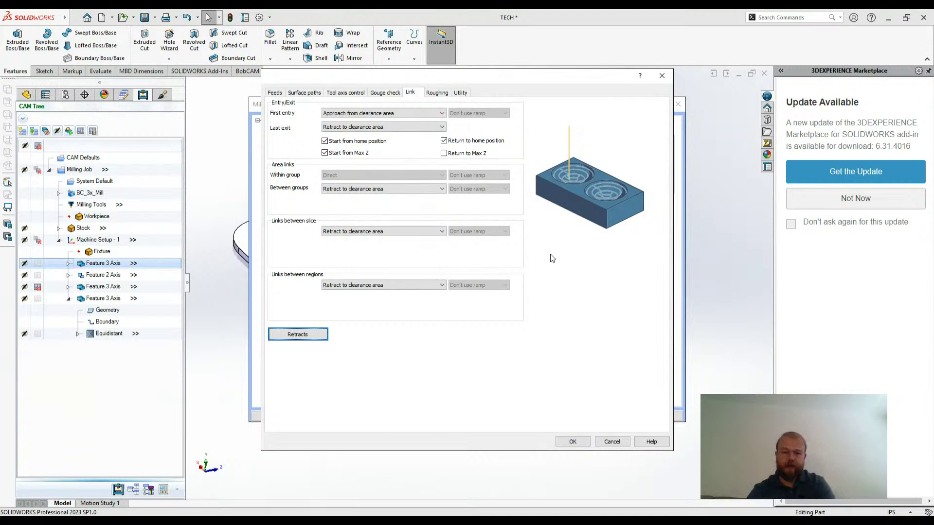
left_click(614, 443)
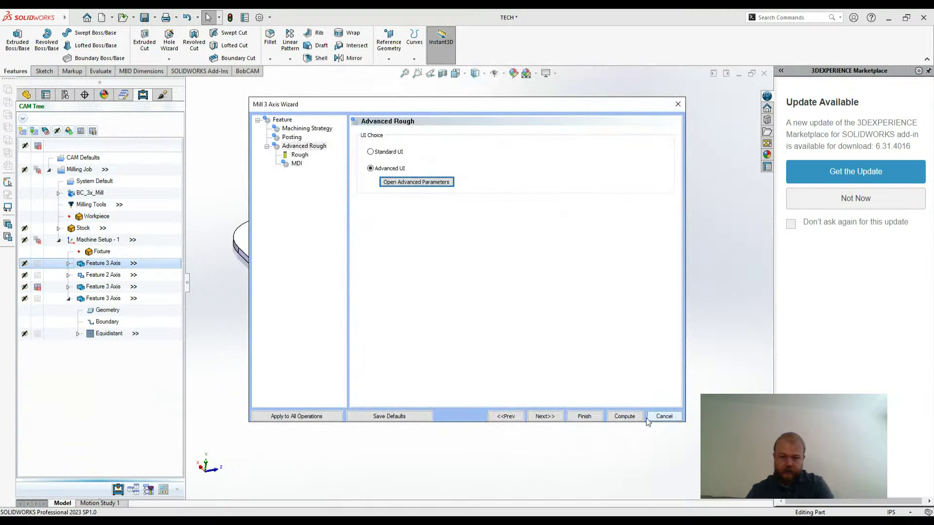
left_click(664, 419)
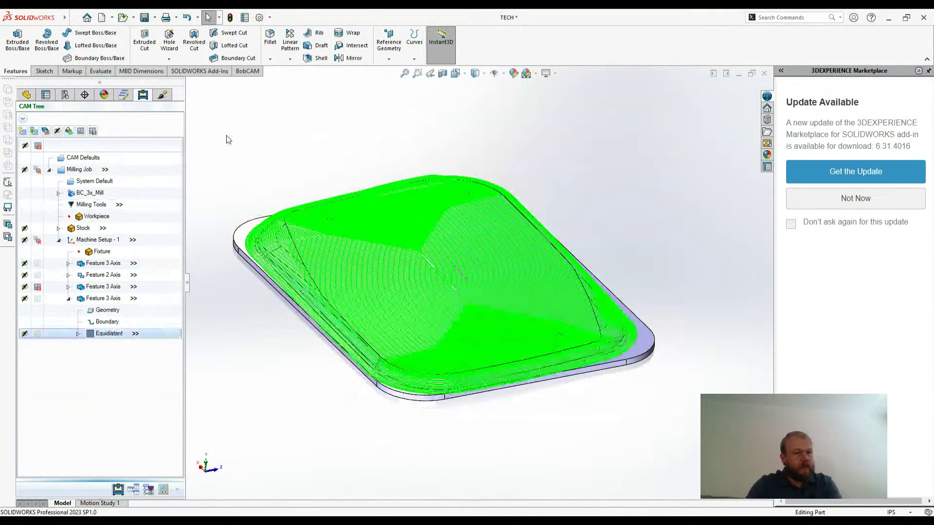
Open the Rhino model 3x mill demo V3 from the Demos folder in the desktop's New folder, without running Import Diagnostics
left_click(123, 18)
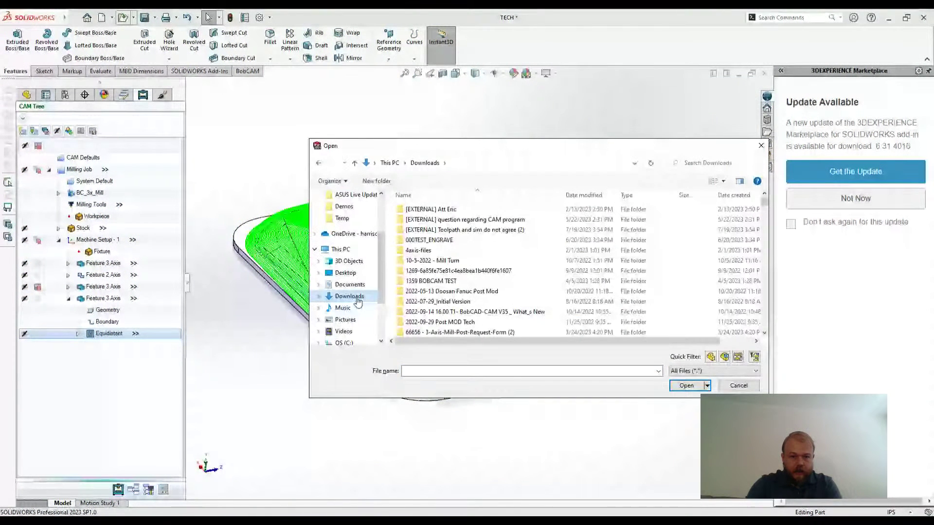
left_click(346, 273)
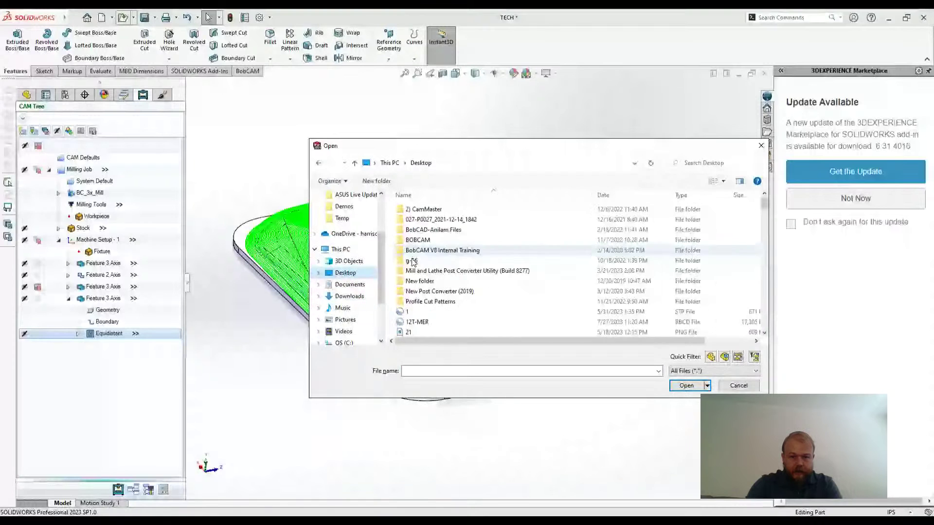
double_click(467, 282)
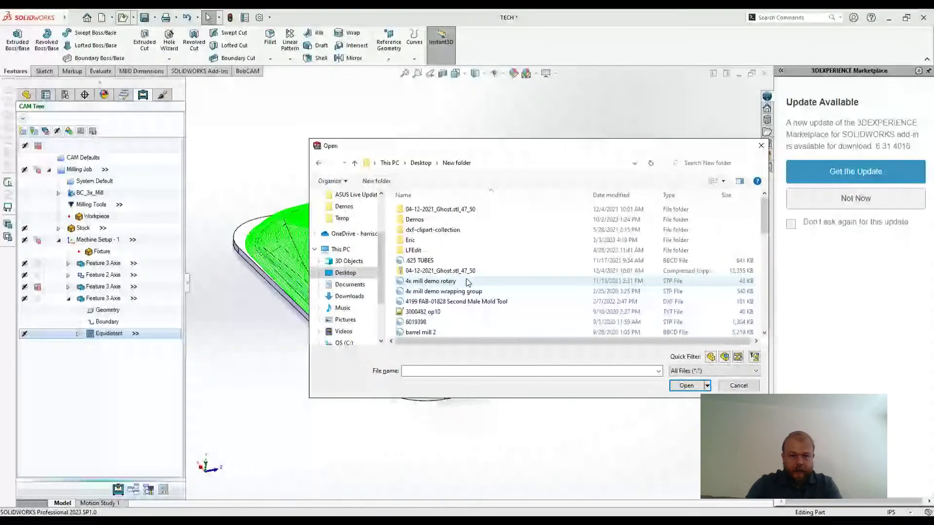
double_click(464, 220)
scroll(474, 282, "down", 1)
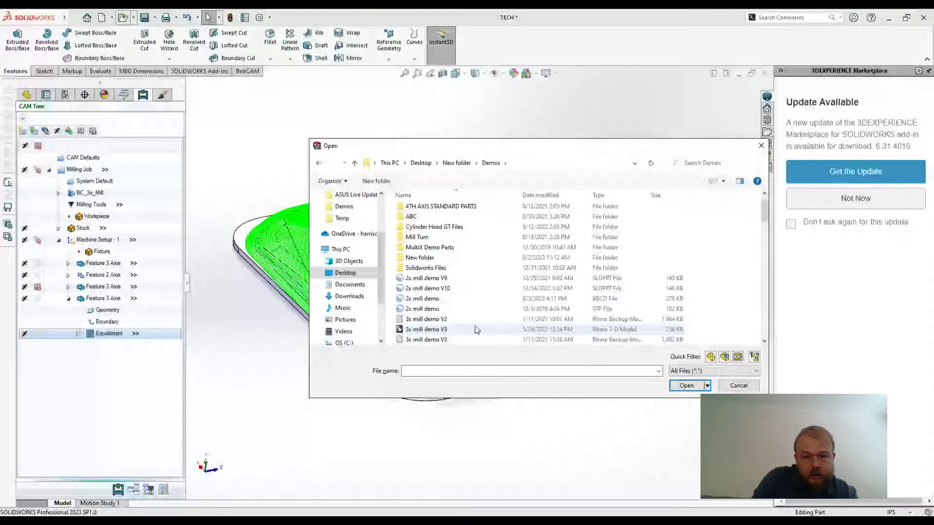
scroll(476, 324, "down", 1)
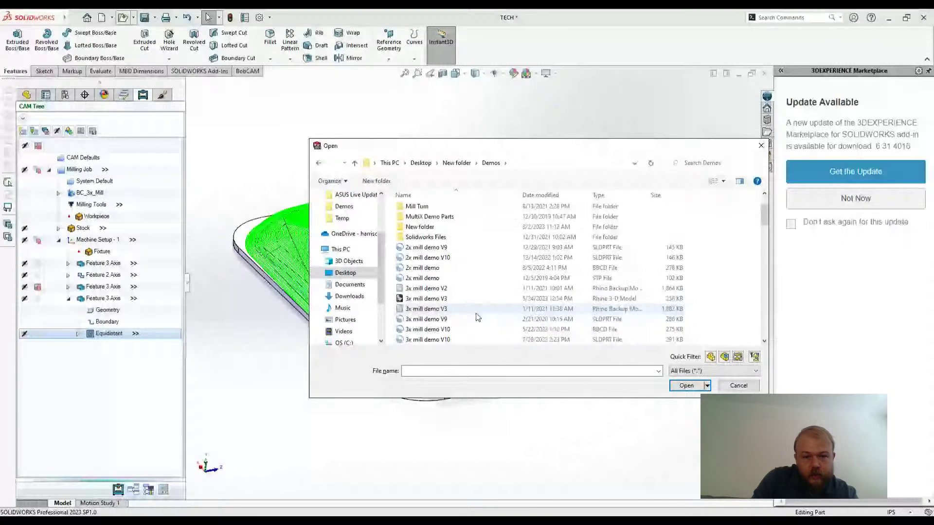
left_click(477, 298)
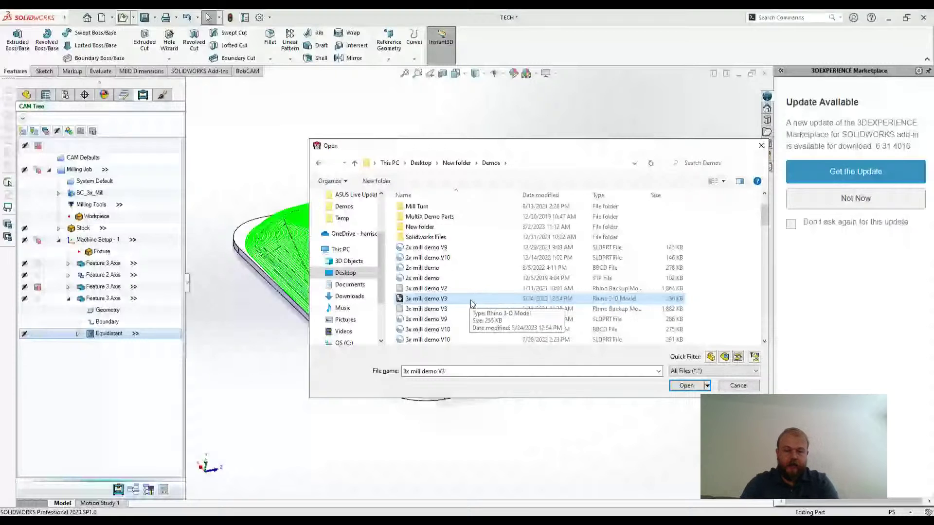
double_click(470, 303)
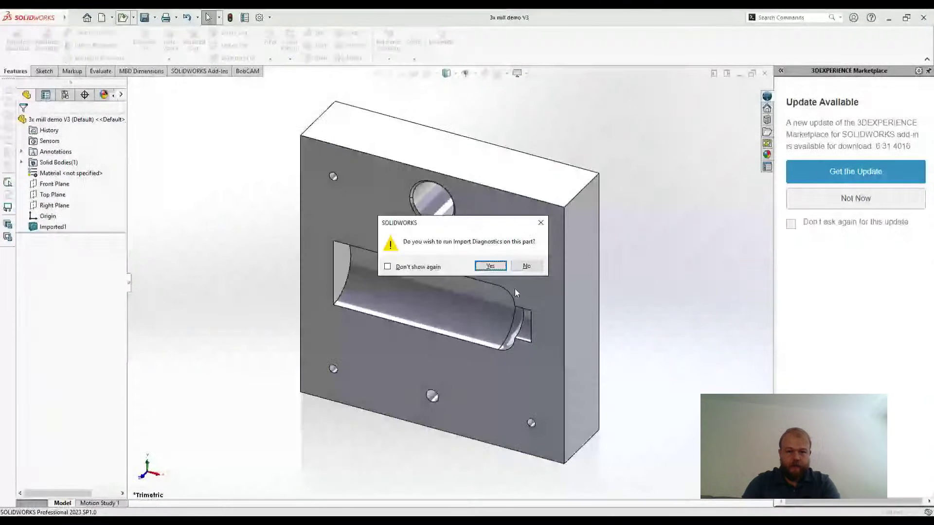
left_click(528, 267)
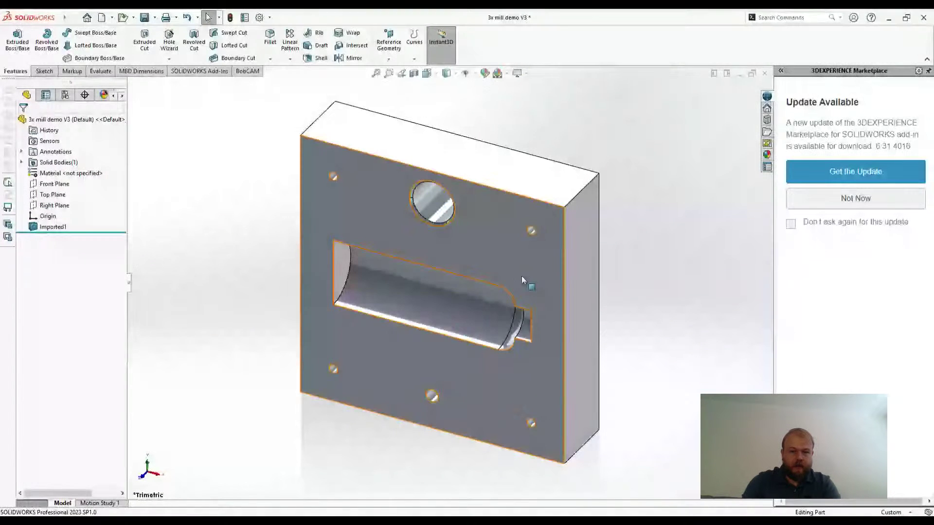
Sketch a corner rectangle about 0.70 by 2.56 in on the block's top face, spanning the width of the long slot
mouse_move(527, 286)
middle_mouse_down()
mouse_move(494, 350)
mouse_move(511, 343)
mouse_move(500, 341)
middle_mouse_up()
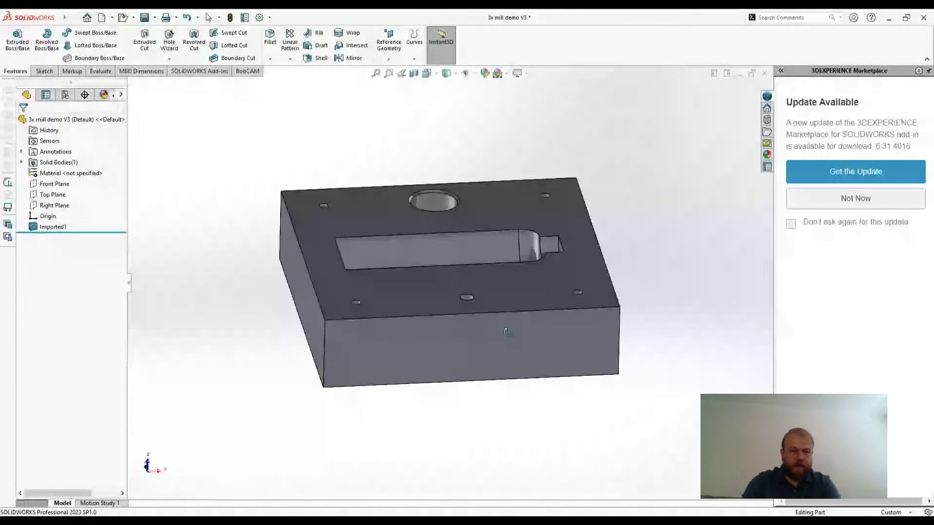
left_click(42, 71)
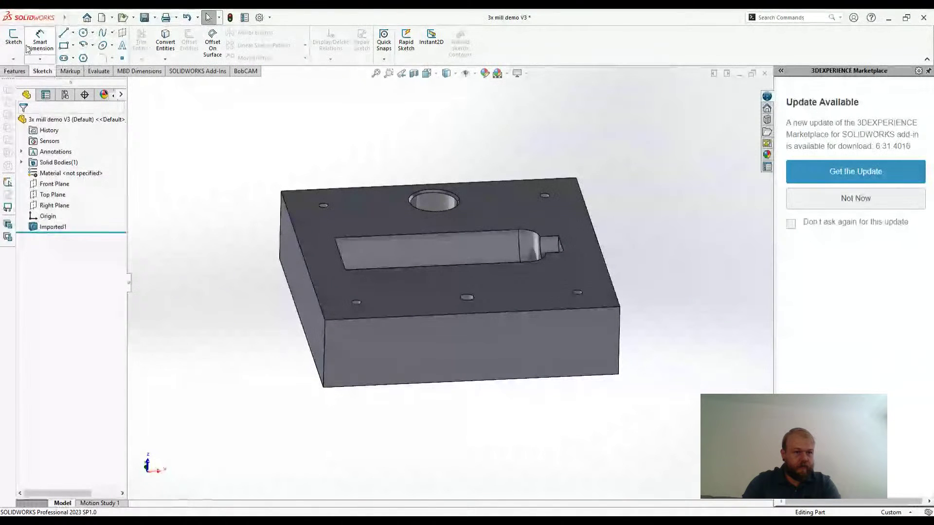
left_click(64, 46)
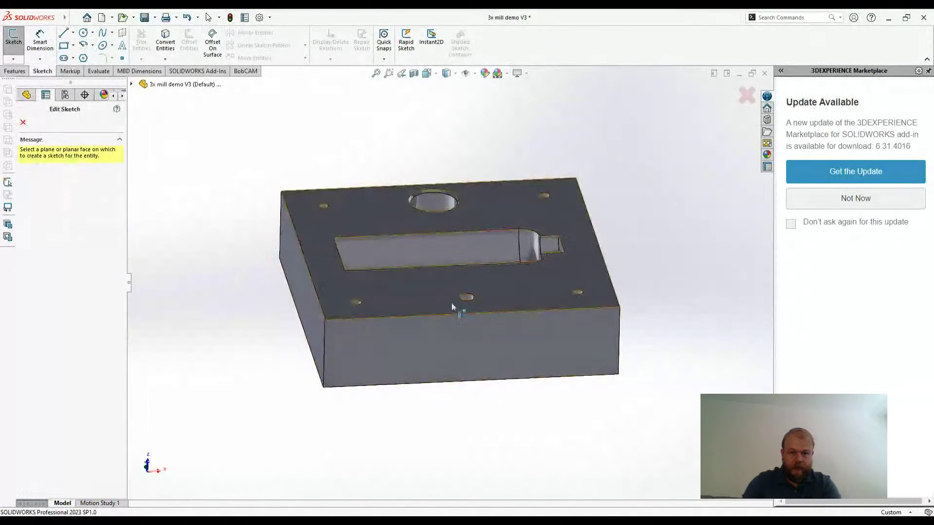
left_click(425, 286)
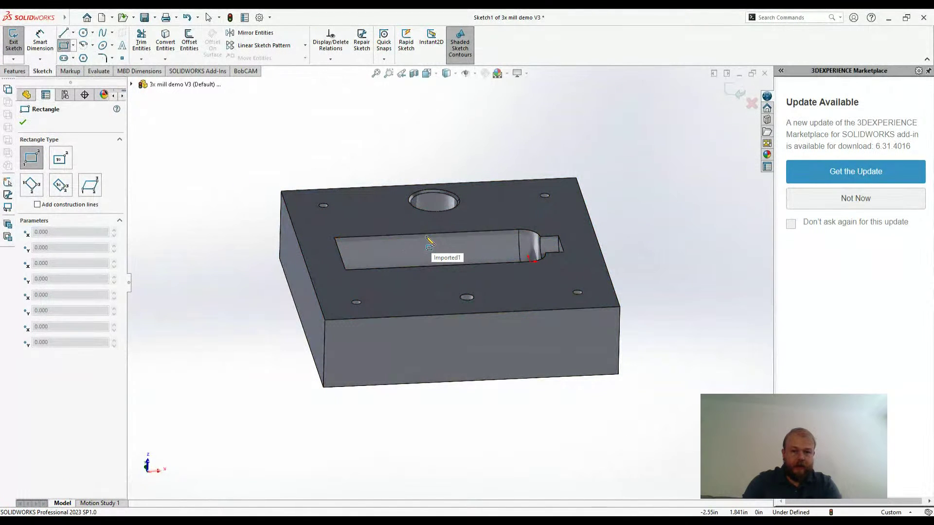
left_click(413, 235)
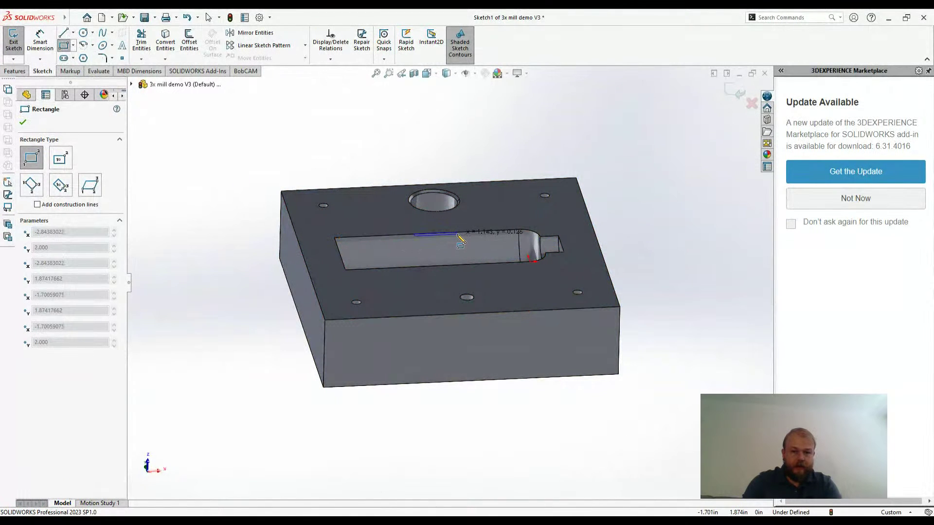
left_click(454, 274)
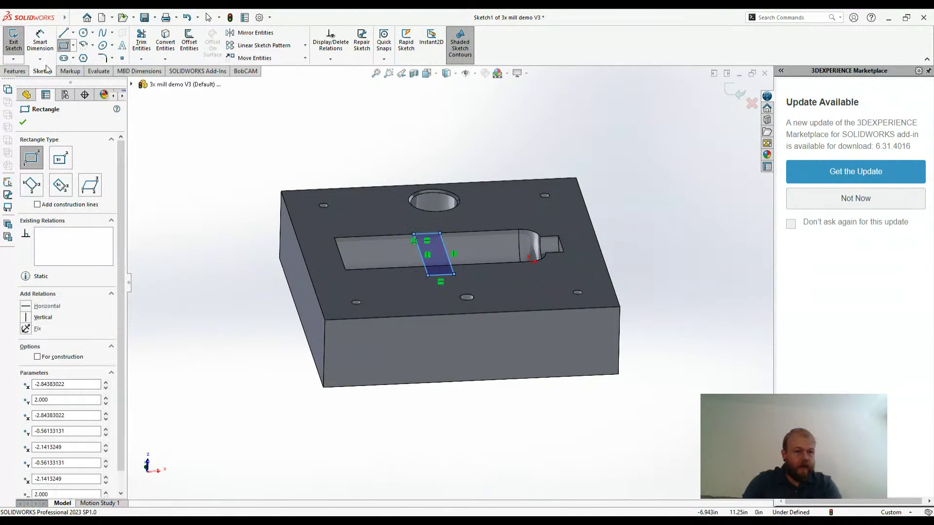
Extrude the sketched rectangle as a merged boss, 2.23 in upward and 1.56 in downward through the slot
left_click(14, 71)
left_click(19, 44)
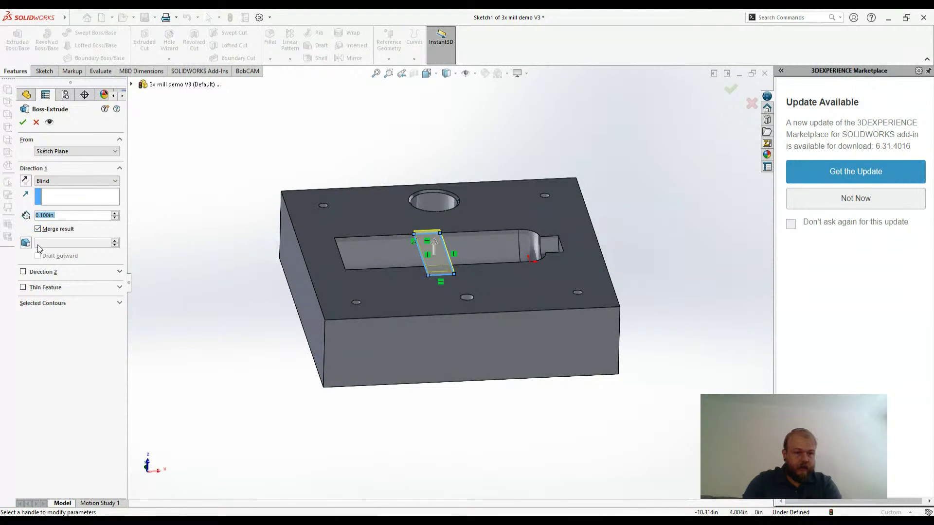
left_click(23, 272)
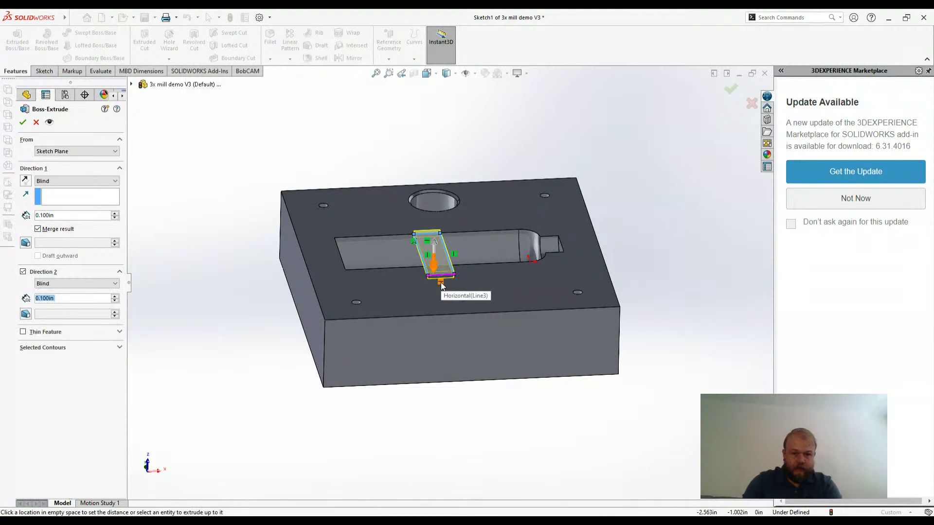
middle_click_drag(466, 351, 582, 354)
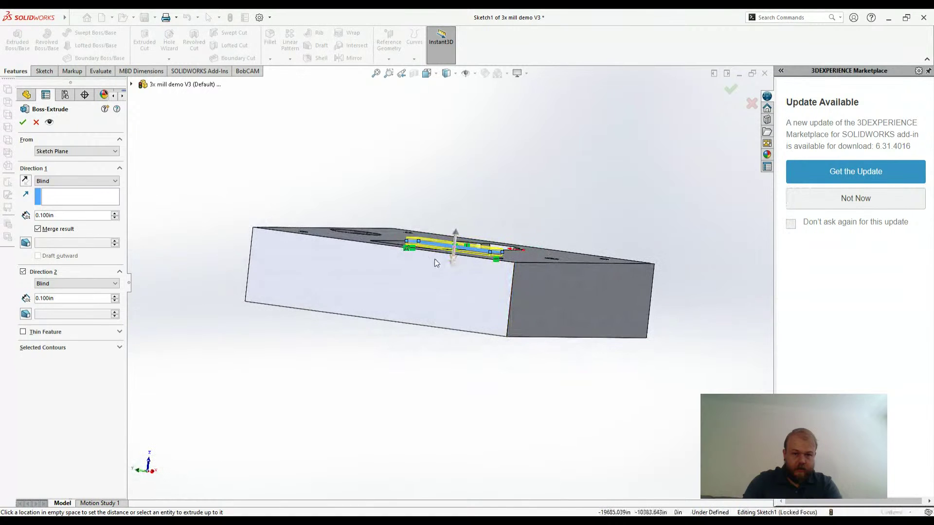
left_click_drag(452, 267, 449, 313)
left_click_drag(455, 234, 482, 129)
middle_click_drag(611, 219, 477, 277)
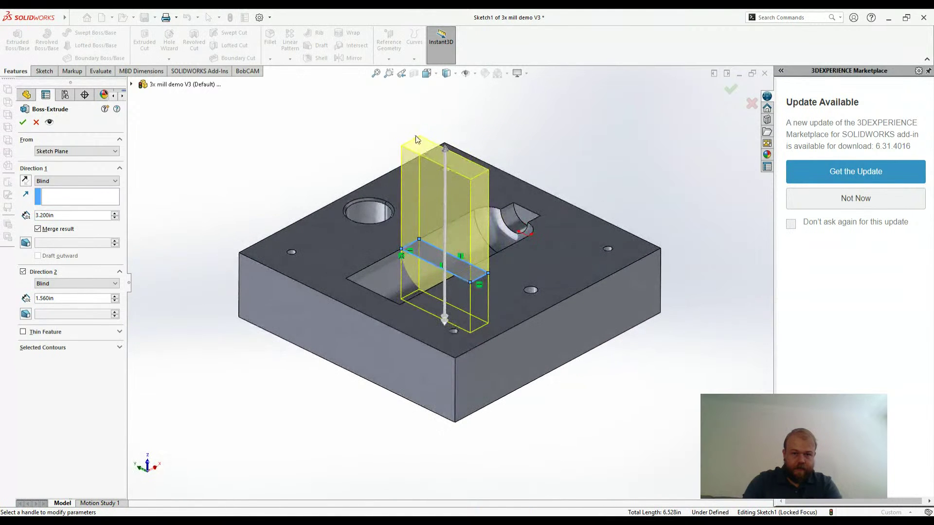
left_click_drag(444, 156, 449, 187)
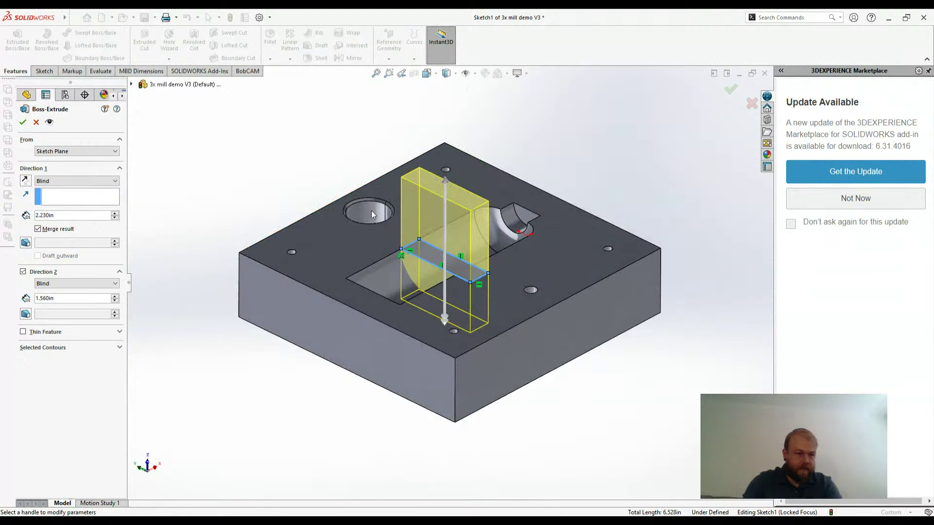
left_click(22, 122)
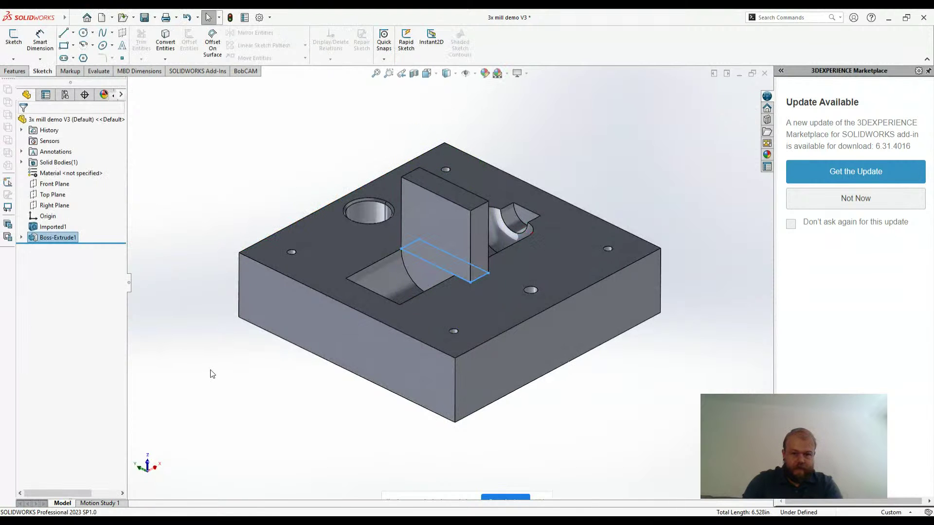
Show the CAM Tree at a wider size and create a Milling job from the job template 123
middle_click_drag(616, 422, 523, 371)
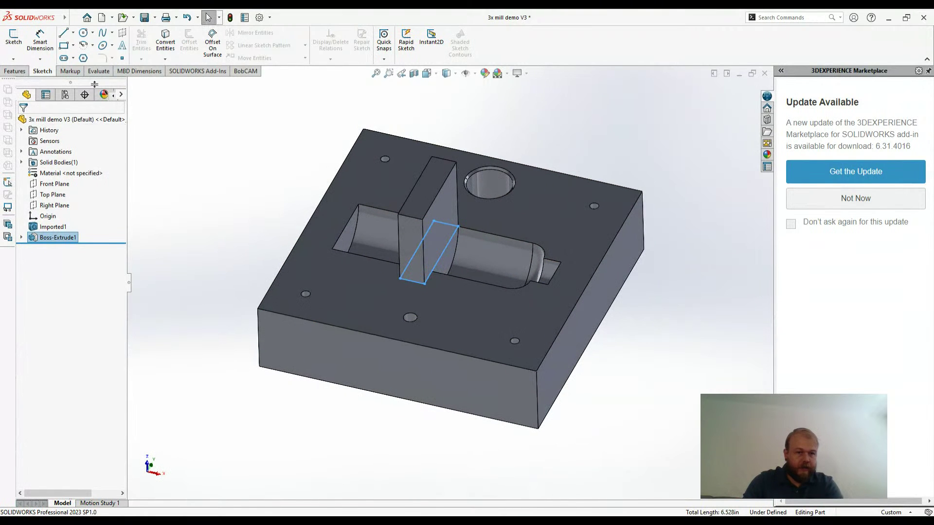
left_click_drag(130, 292, 183, 292)
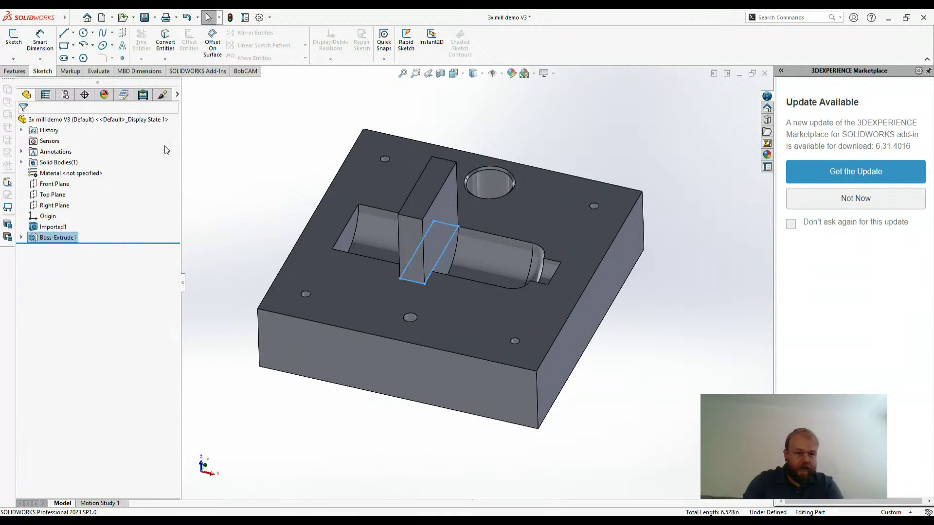
left_click(143, 95)
right_click(110, 157)
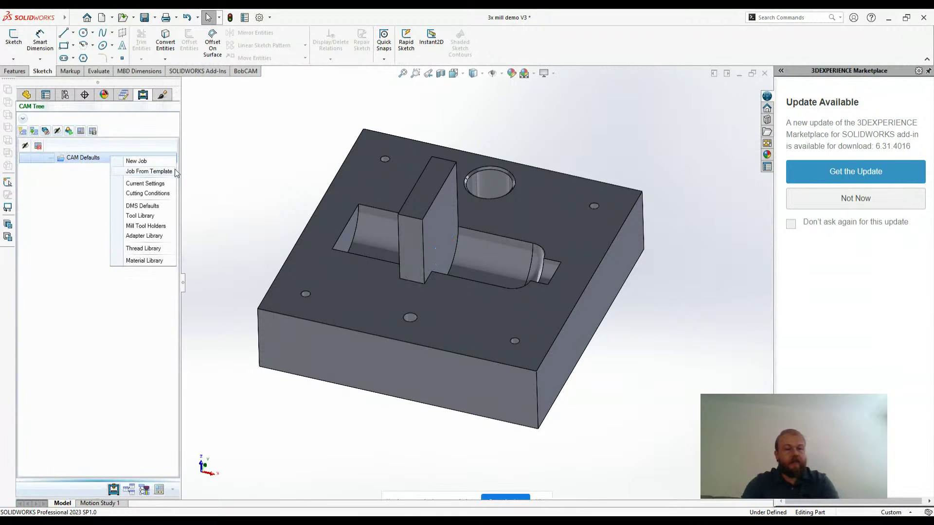
left_click(146, 174)
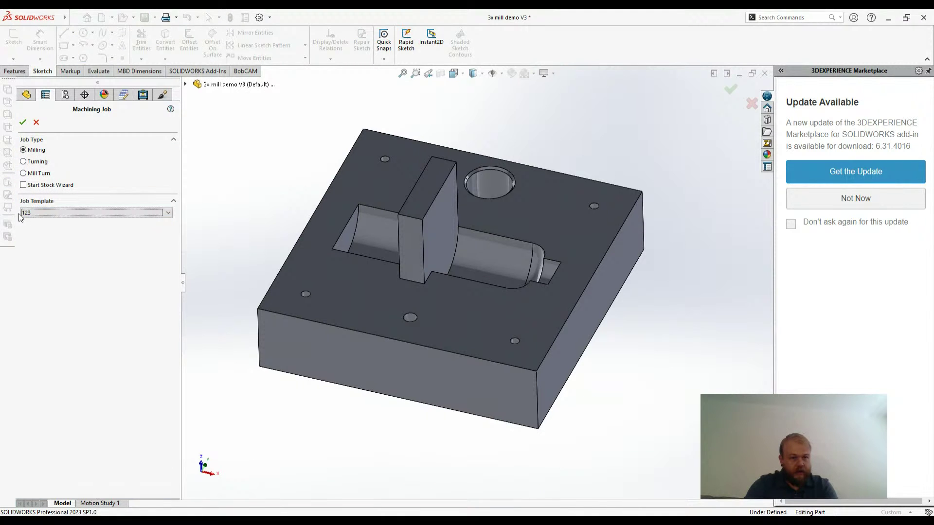
left_click(22, 122)
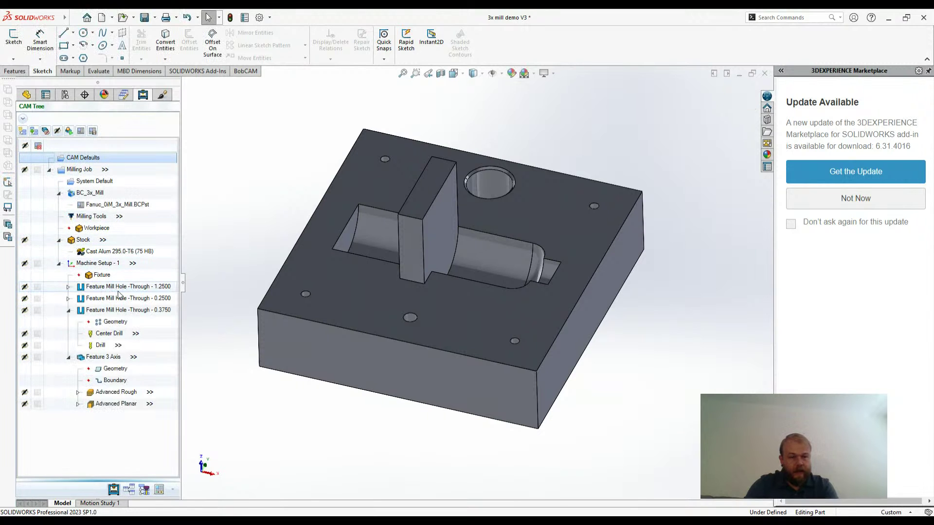
Go through the template's hole and 3 Axis operations and assign the whole part body as the Feature 3 Axis geometry
left_click(98, 290)
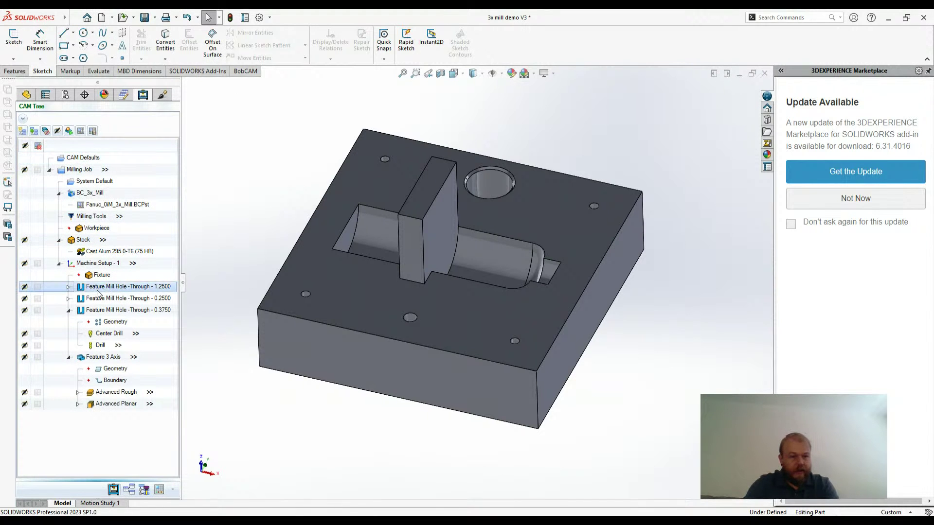
left_click(127, 298)
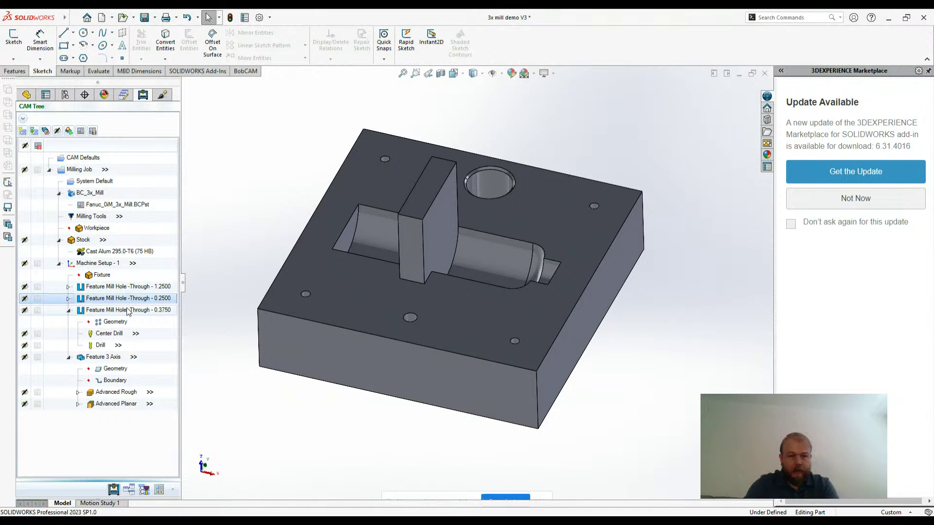
left_click(128, 310)
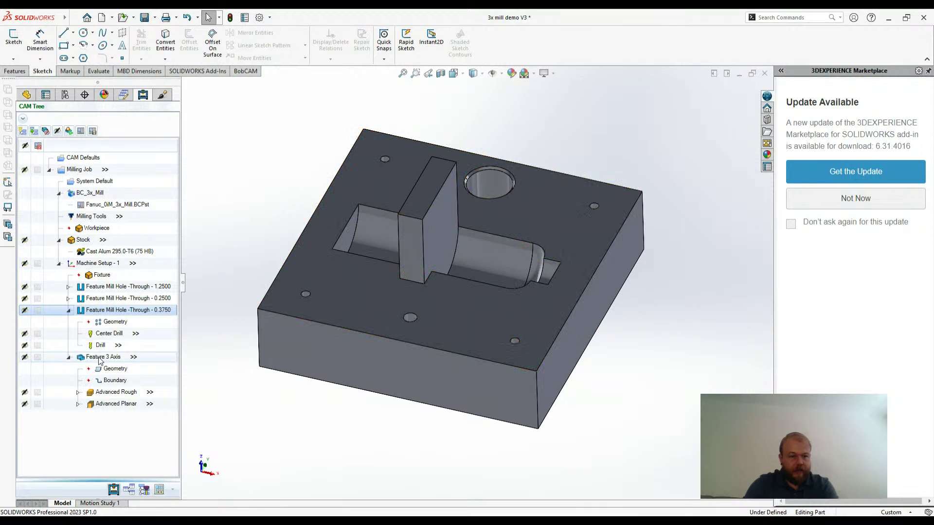
left_click(100, 391)
left_click(115, 405)
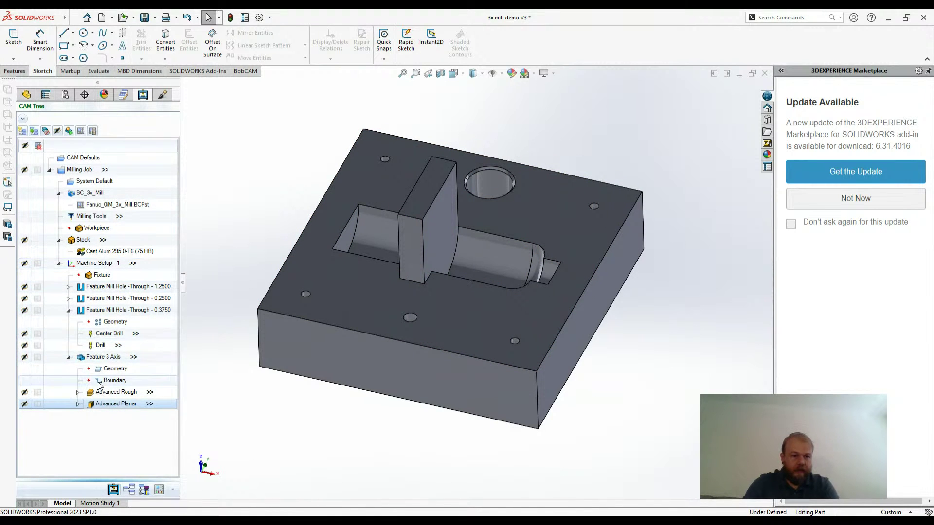
double_click(110, 369)
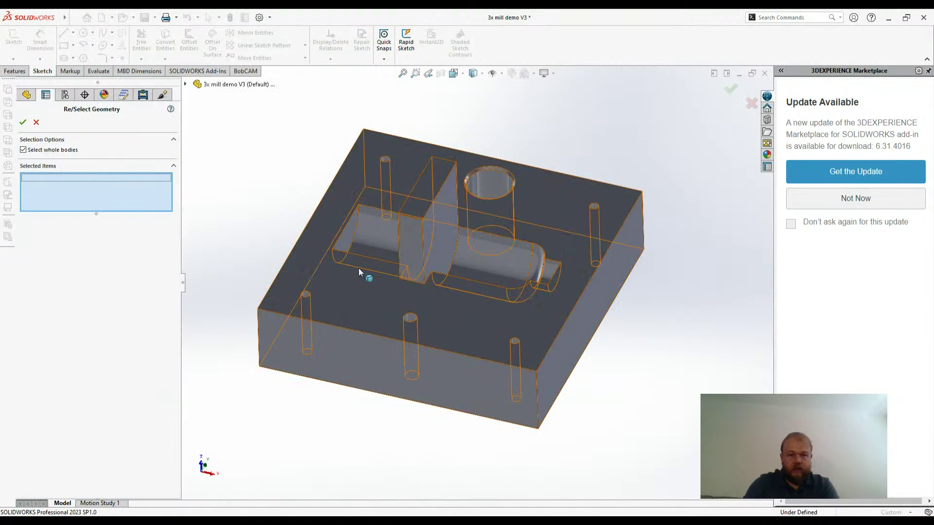
left_click(416, 239)
left_click(23, 122)
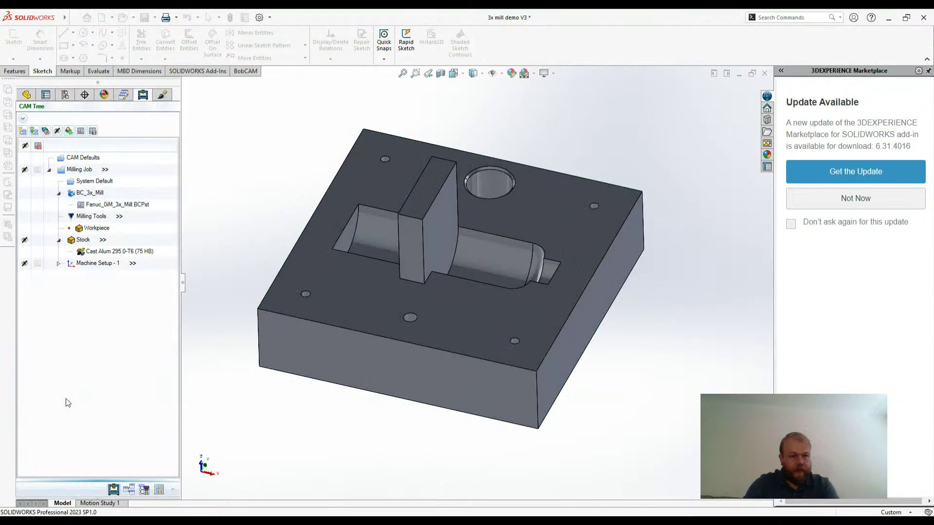
Assign the closed edge loop around the slot opening as the boundary of Feature 3 Axis
left_click(122, 383)
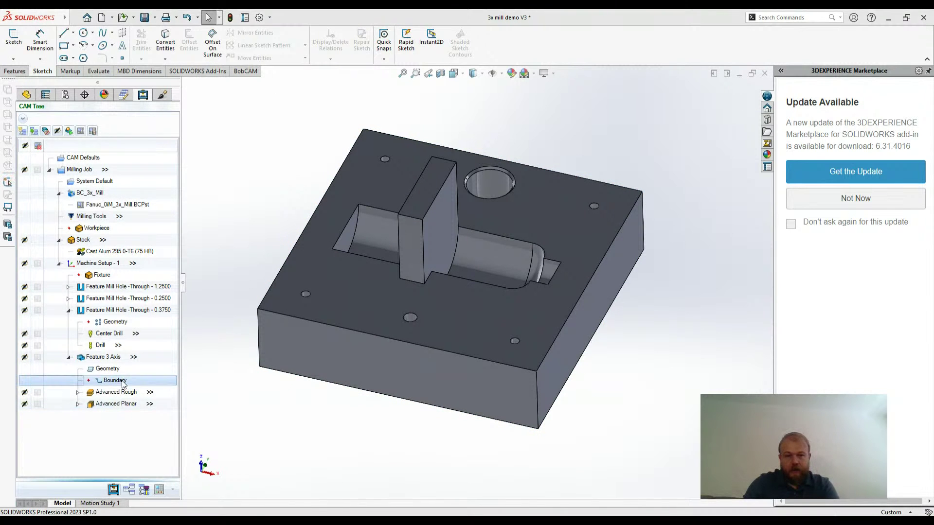
right_click(129, 385)
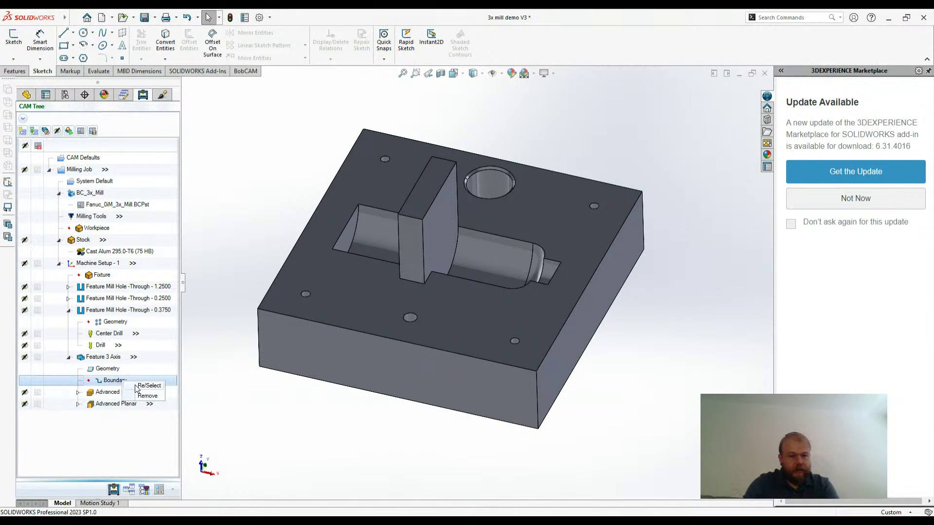
left_click(136, 386)
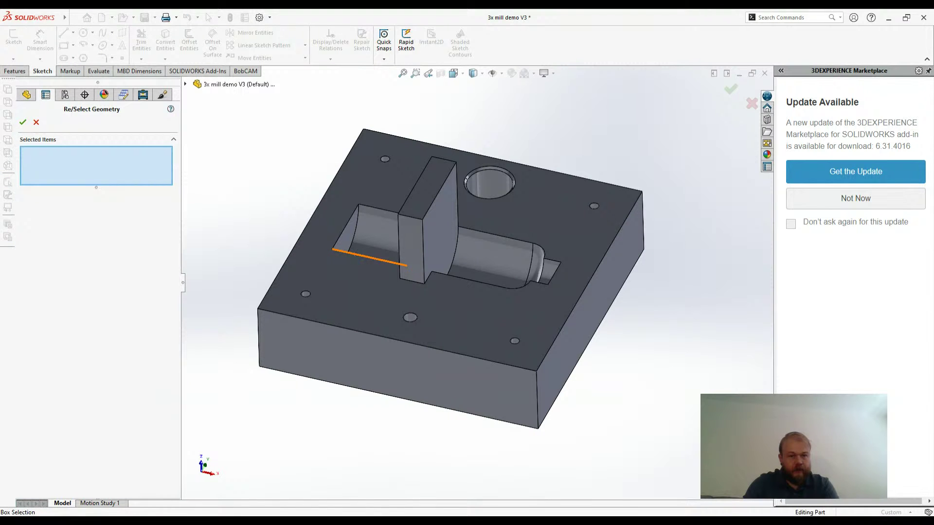
left_click(354, 260)
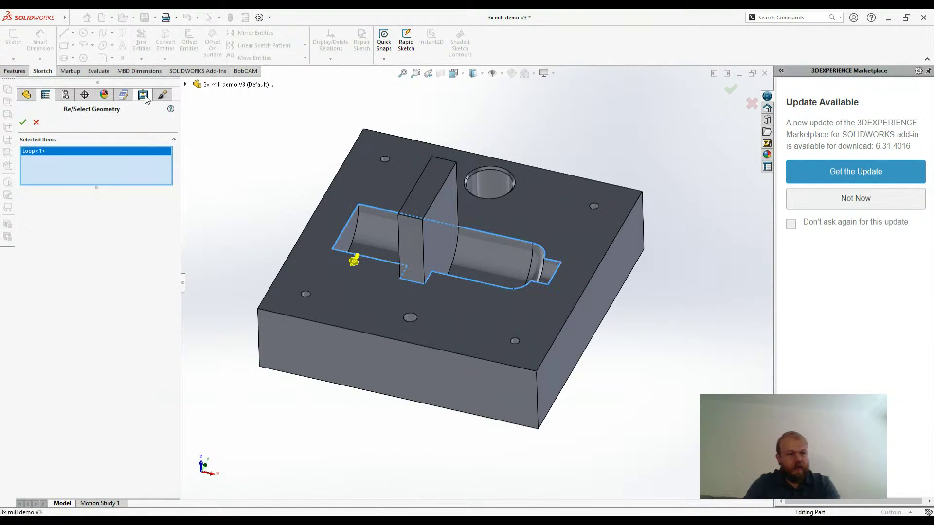
left_click(23, 123)
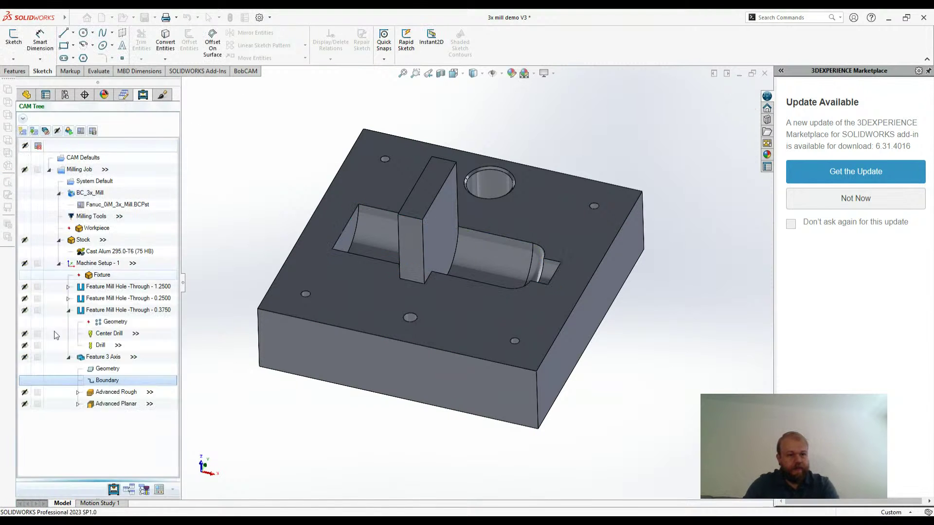
Set Feature 3 Axis's Top of Feature to 3.730 by picking the boss's top edge, and compute its toolpaths
right_click(108, 359)
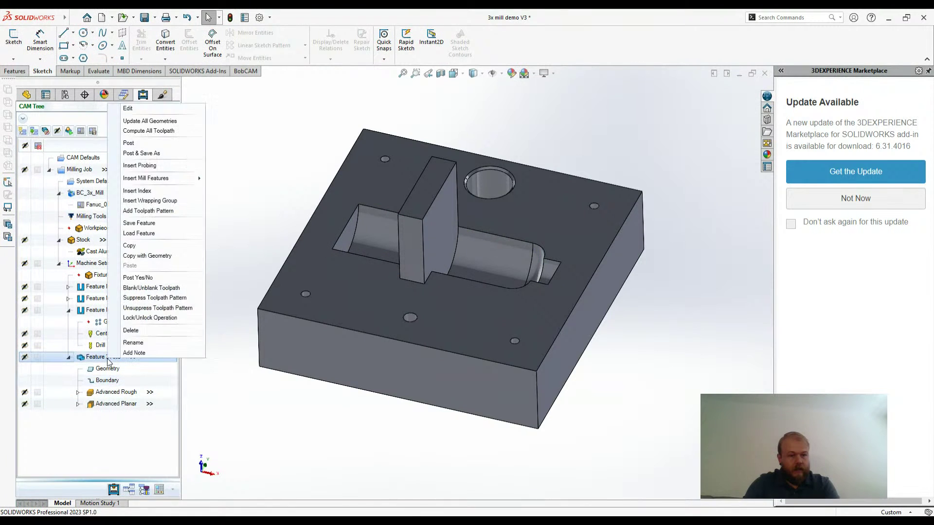
left_click(154, 132)
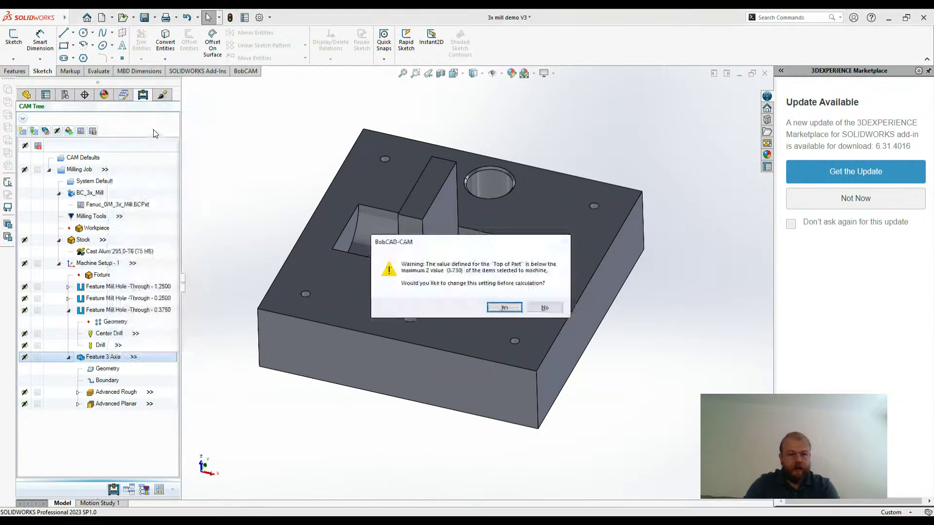
left_click(506, 308)
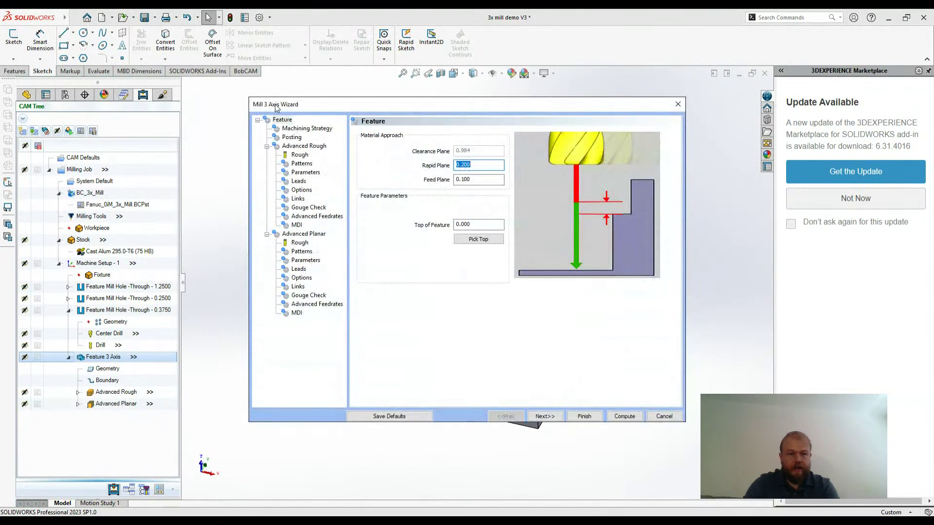
left_click(299, 128)
left_click(282, 120)
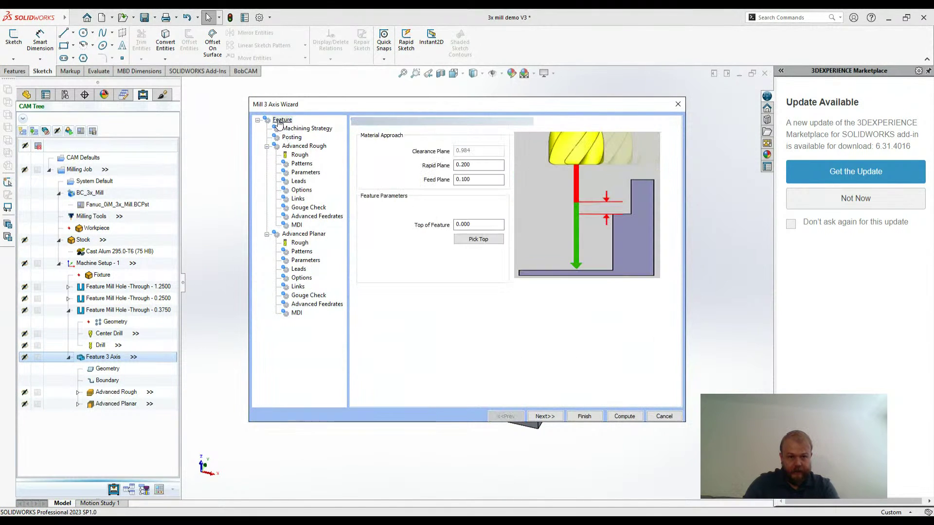
left_click(481, 224)
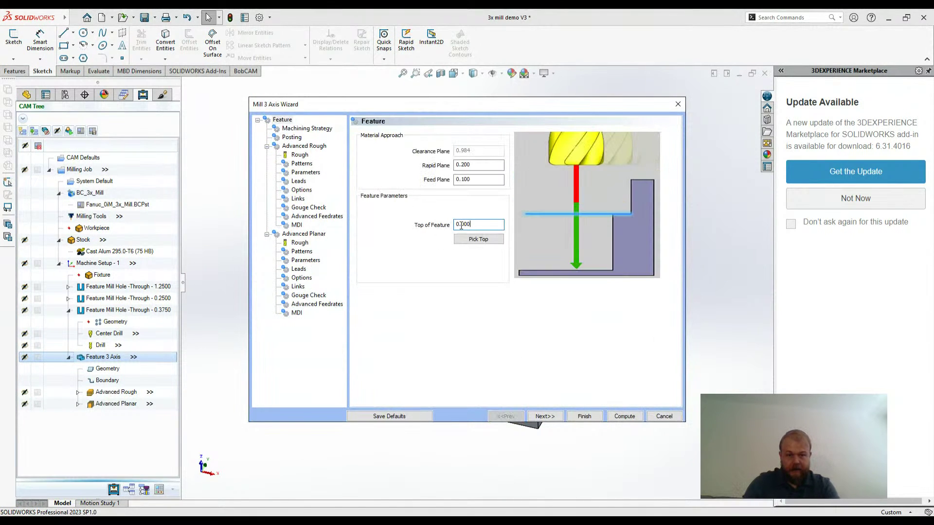
left_click(478, 239)
left_click(407, 220)
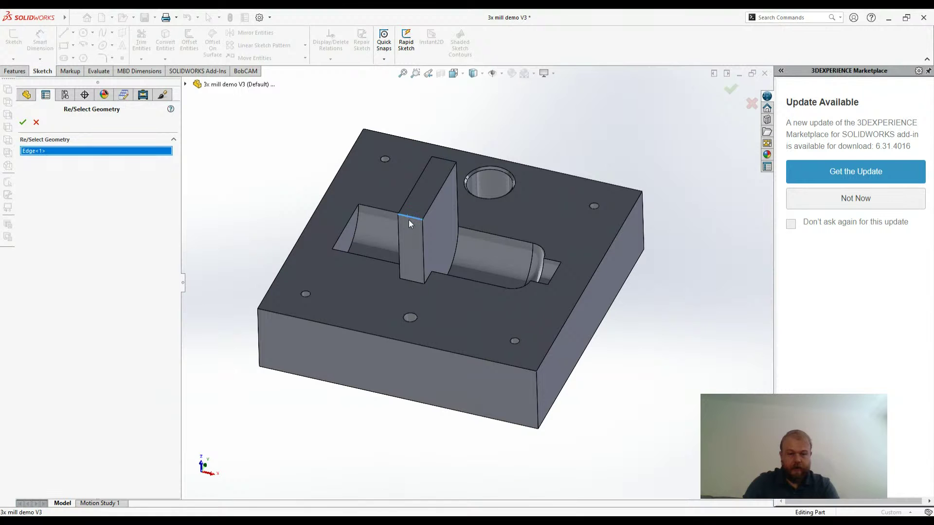
left_click(22, 122)
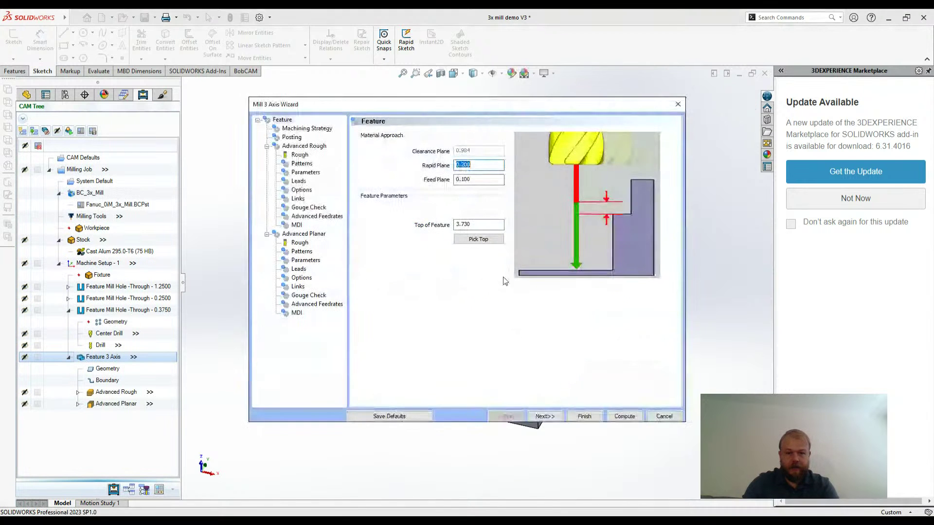
left_click(620, 419)
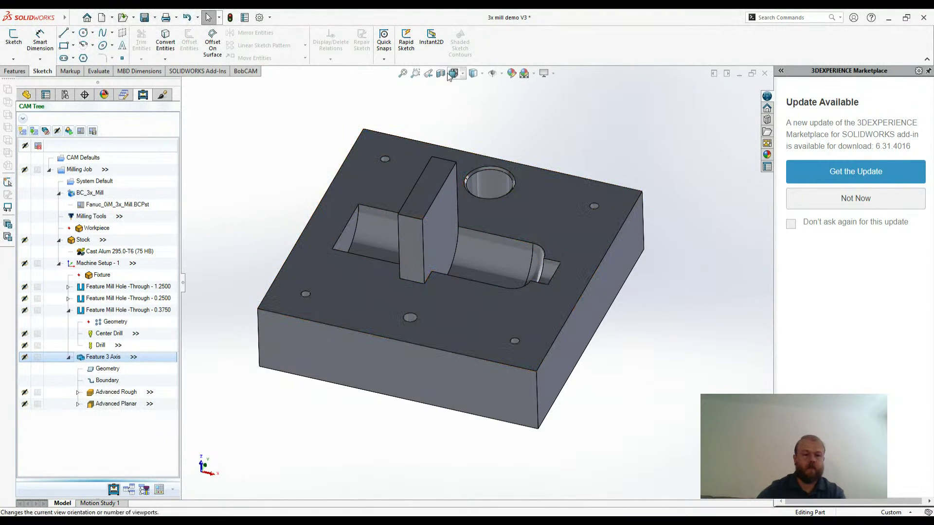
Inspect the computed Advanced Rough and Advanced Planar toolpaths on the part
left_click(105, 392)
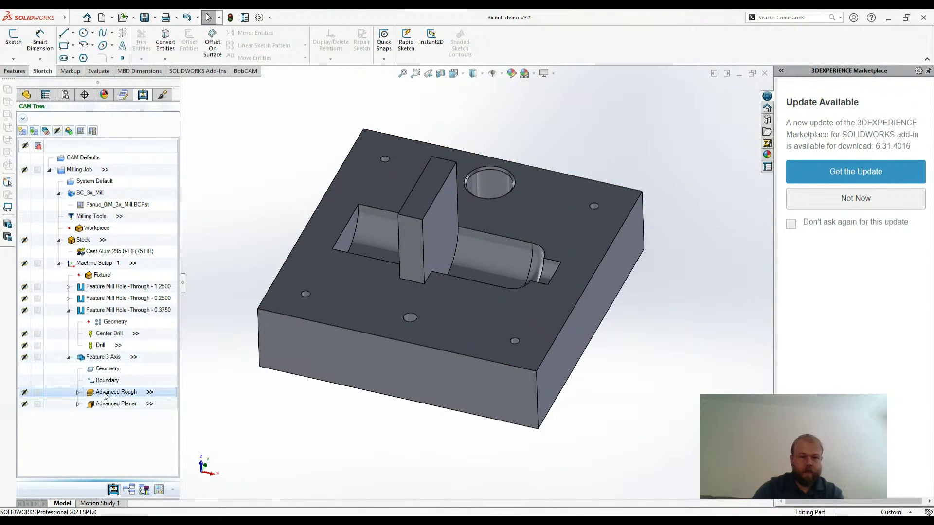
left_click(116, 404)
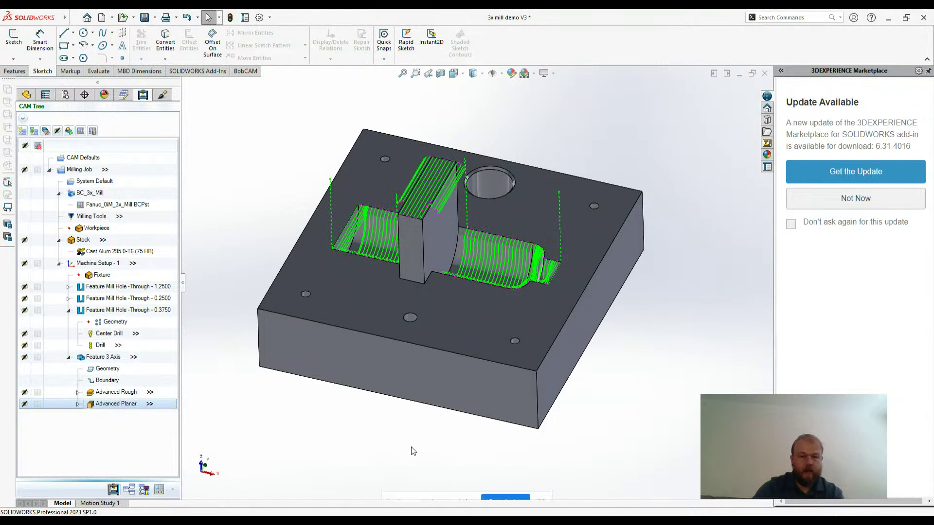
middle_click_drag(411, 448, 460, 475)
left_click(107, 392)
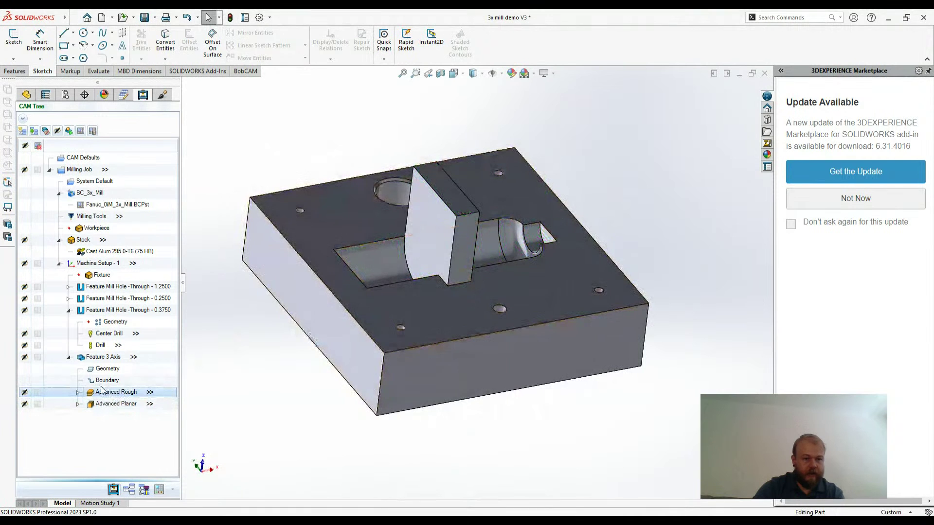
Remove the Advanced Planar operation from Feature 3 Axis's machining strategy and open the Advanced Rough tool settings
double_click(92, 358)
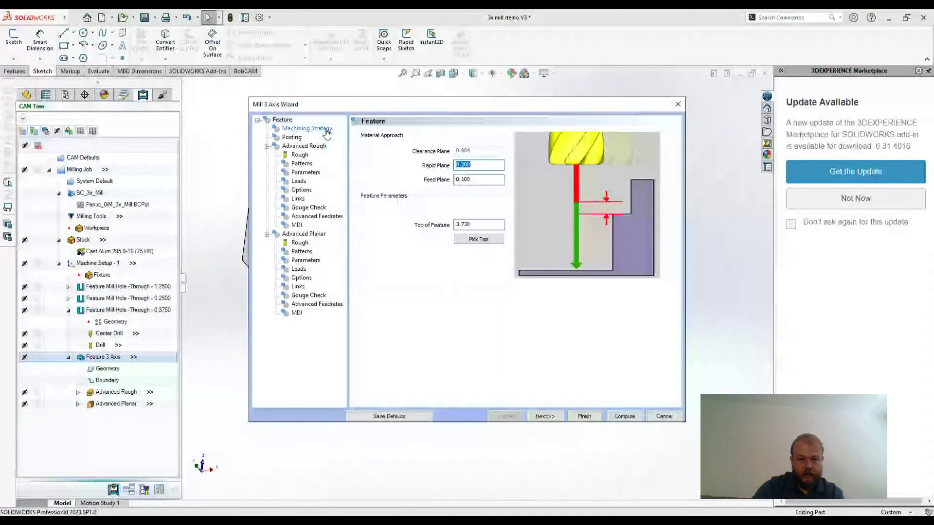
left_click(326, 129)
left_click(370, 376)
left_click(300, 155)
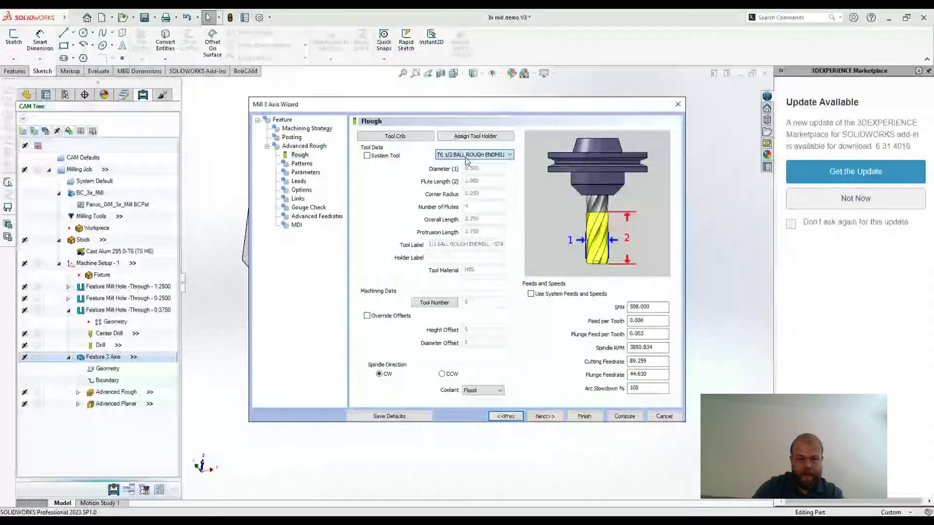
Modify the Advanced Rough ball endmill to a 0.250 diameter with a 0.125 corner radius
left_click(455, 178)
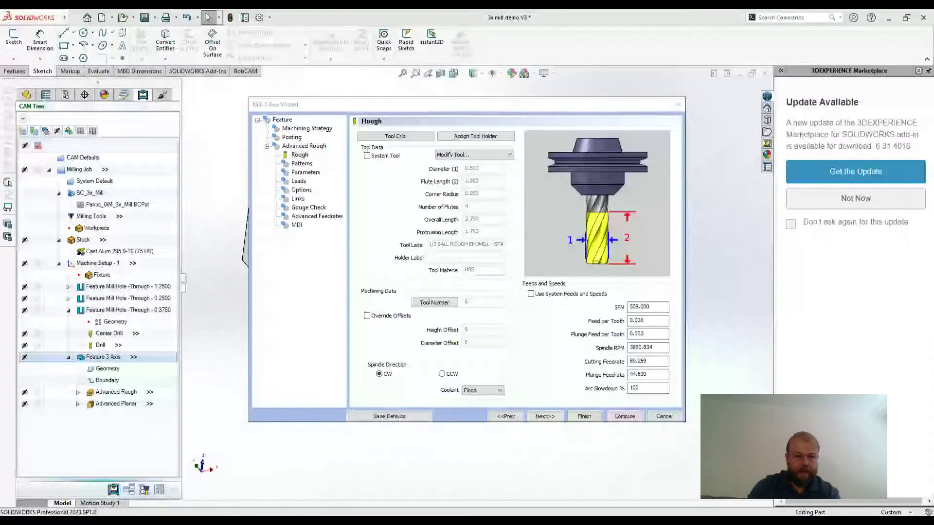
key("Return")
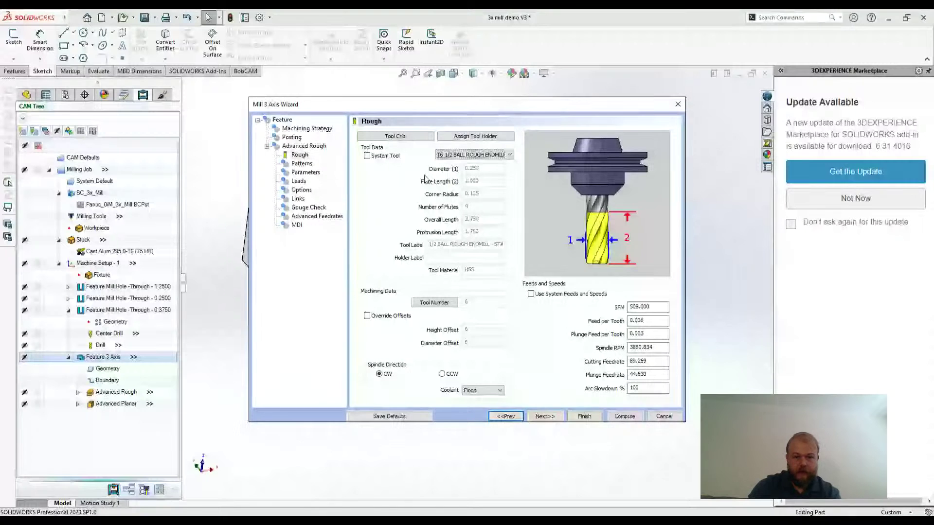
Switch the Advanced Rough operation to the Advanced UI and open its advanced parameters
left_click(545, 419)
left_click(517, 416)
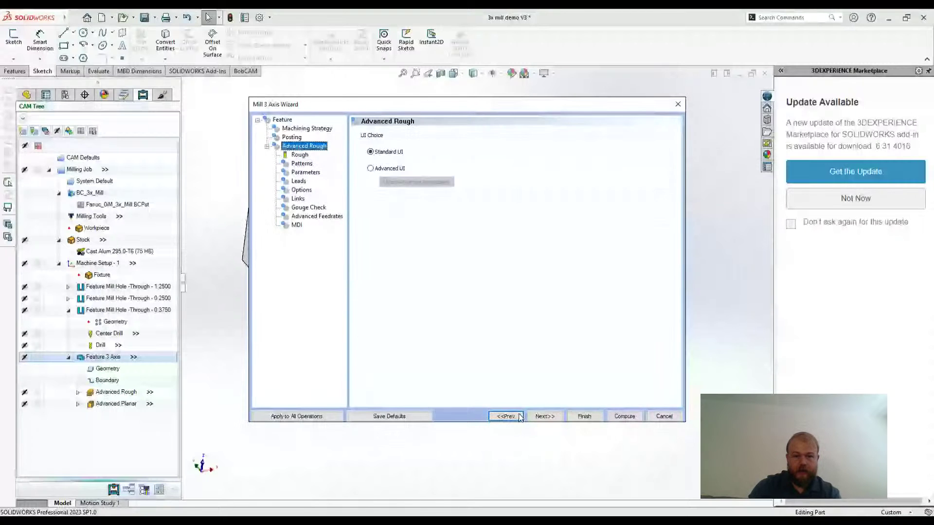
left_click(371, 168)
left_click(400, 184)
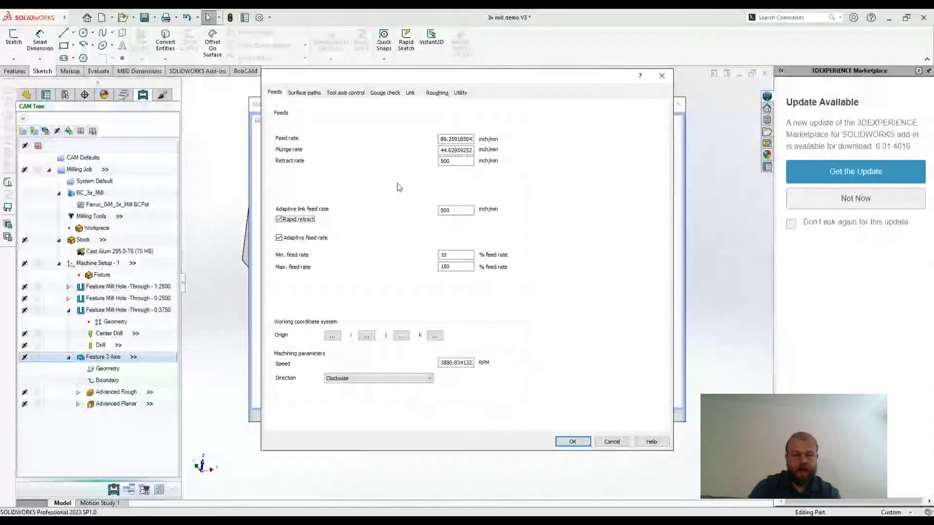
Examine the gouge check, link and retract settings of the Advanced Rough operation
left_click(392, 93)
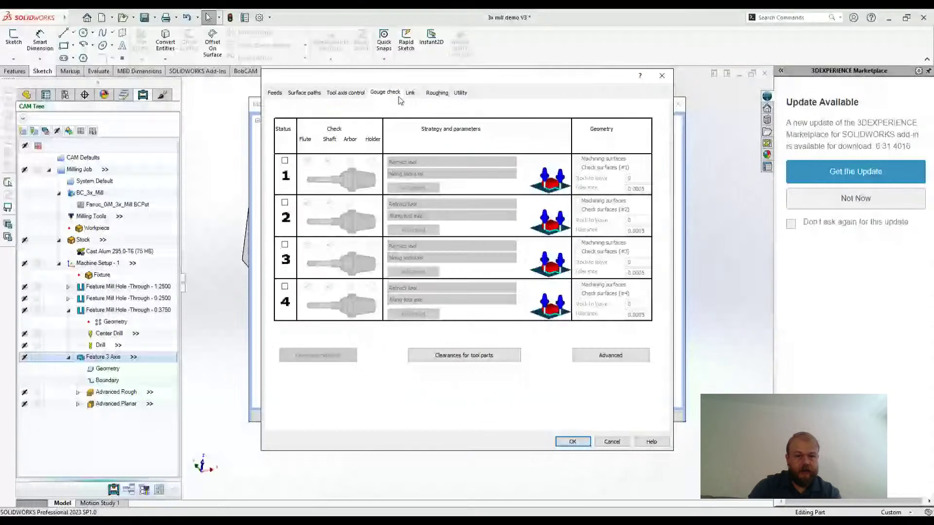
left_click(410, 92)
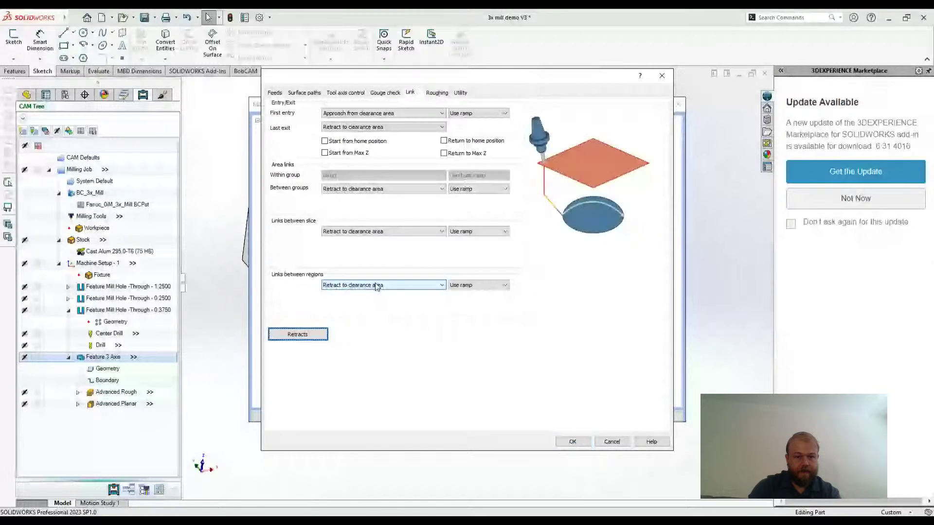
left_click(298, 334)
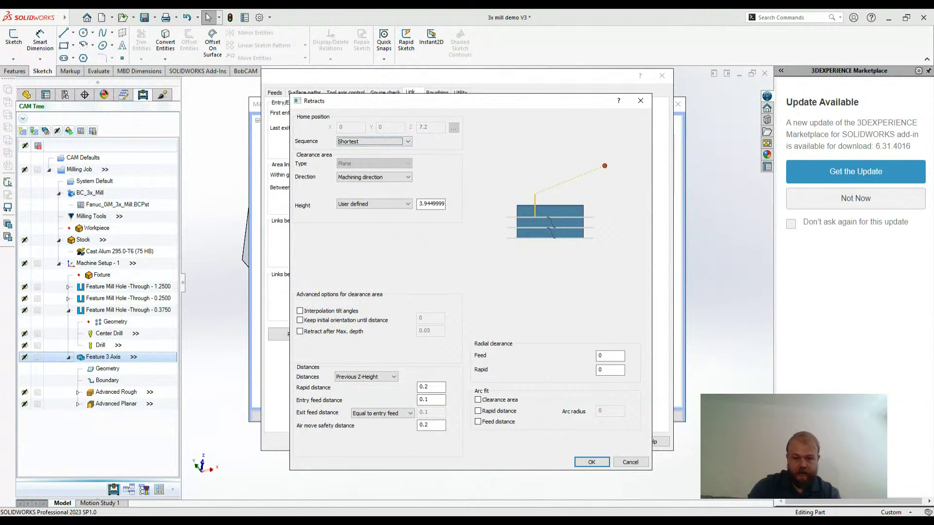
left_click(632, 462)
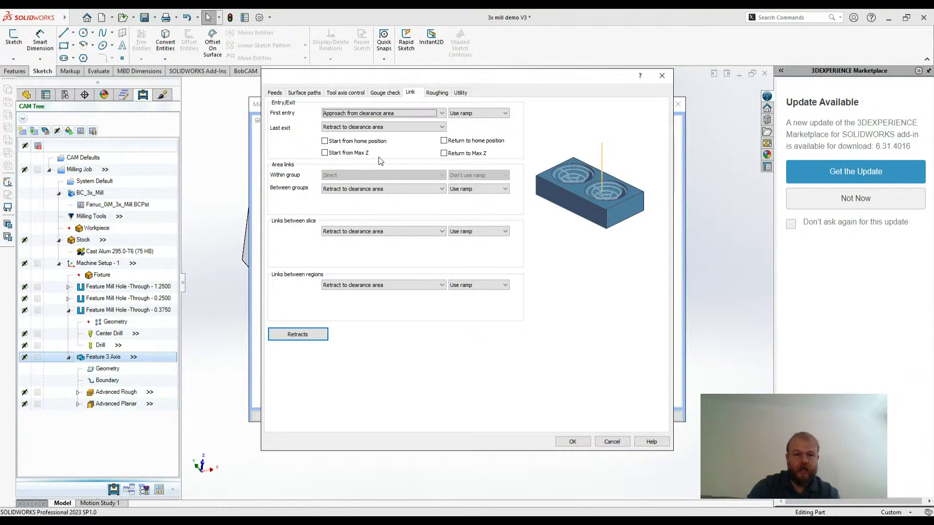
Try to apply Start from Max Z and Return to Max Z to the roughing entry and exit links
left_click(360, 153)
left_click(468, 154)
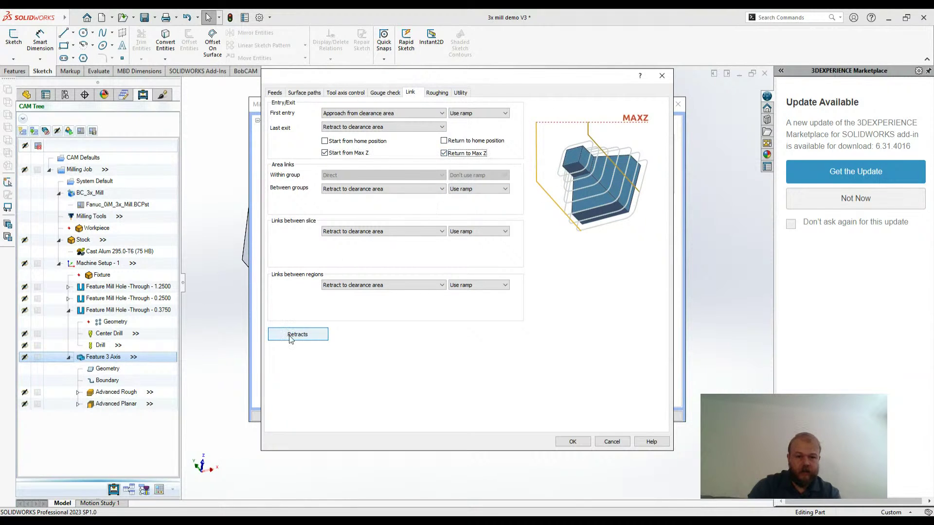
left_click(576, 442)
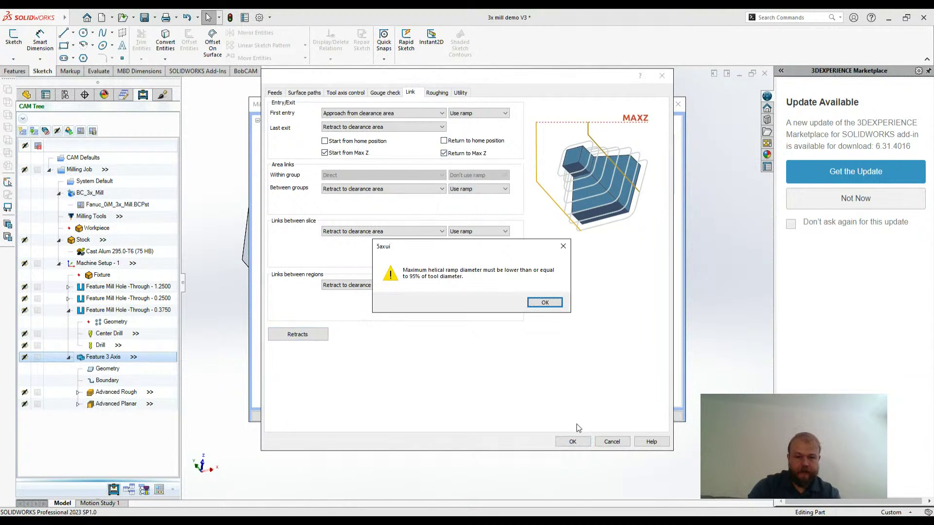
left_click(545, 303)
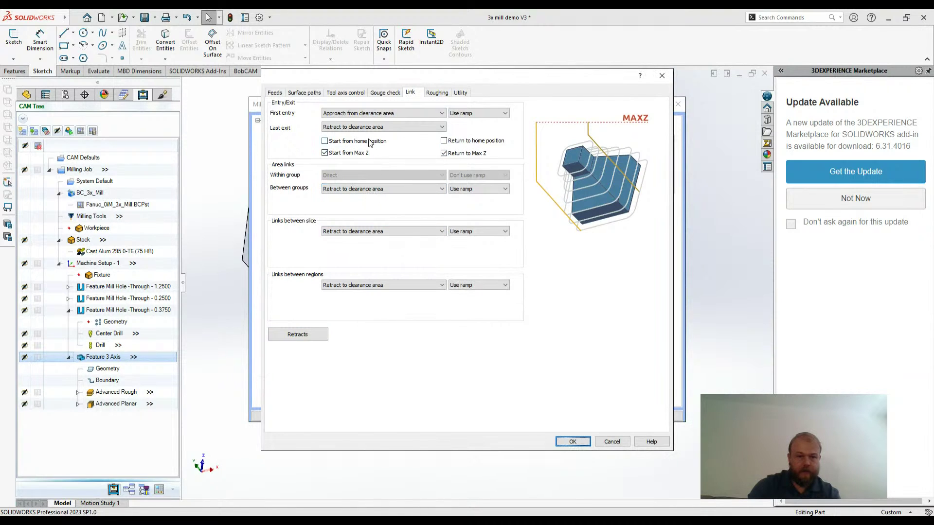
Try adding a second machining surface to the roughing pattern, and discard the addition
left_click(302, 92)
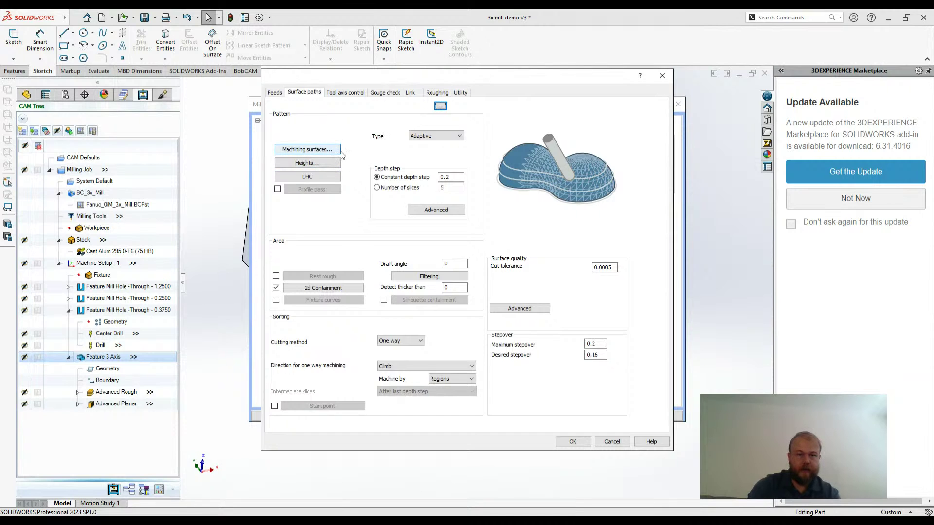
left_click(335, 151)
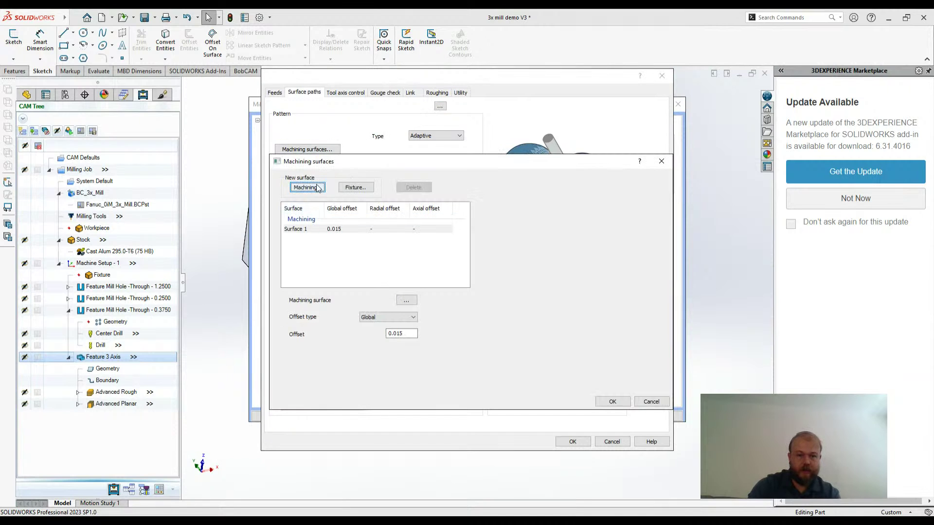
left_click(329, 229)
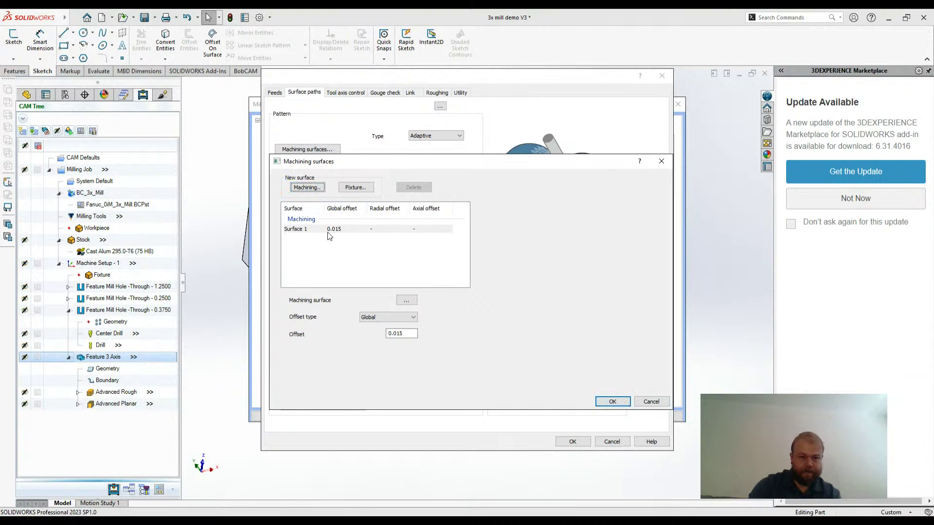
left_click(319, 190)
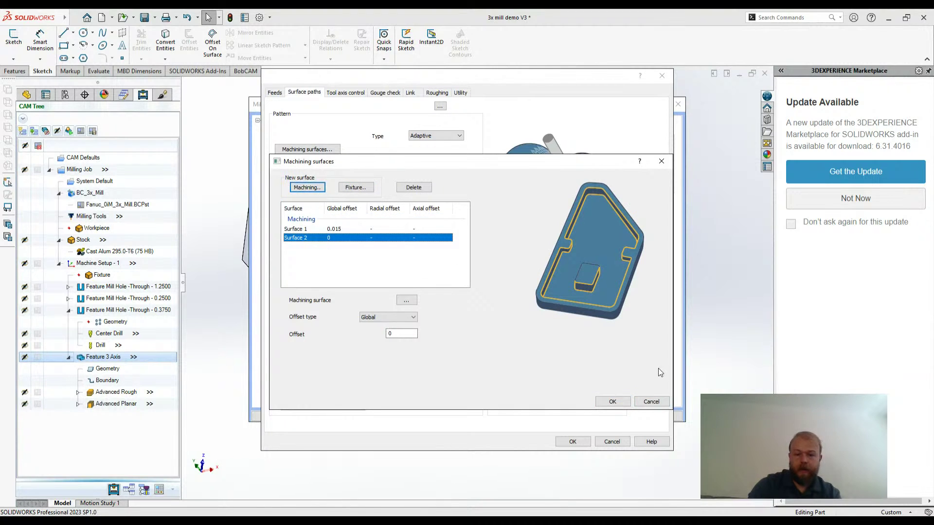
left_click(652, 402)
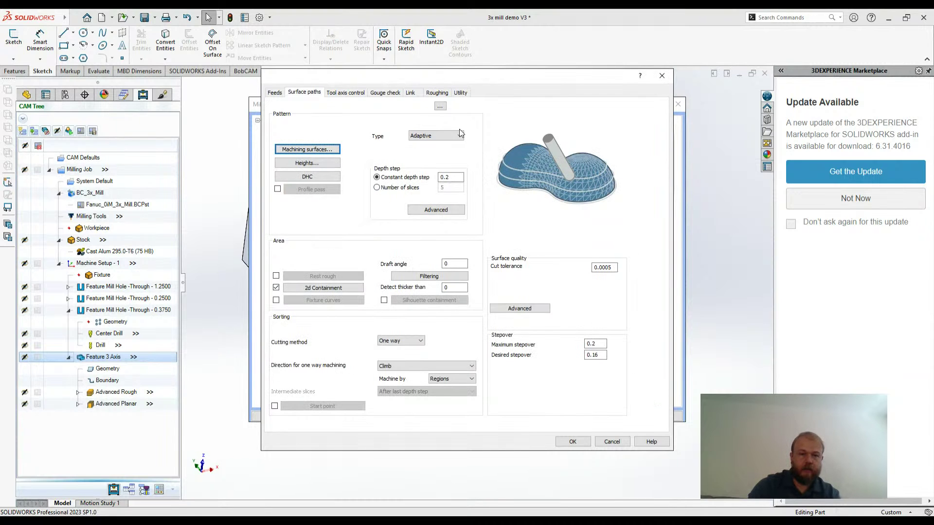
Discard the advanced parameter changes and finish the Mill 3 Axis Wizard for Feature 3 Axis
left_click(411, 93)
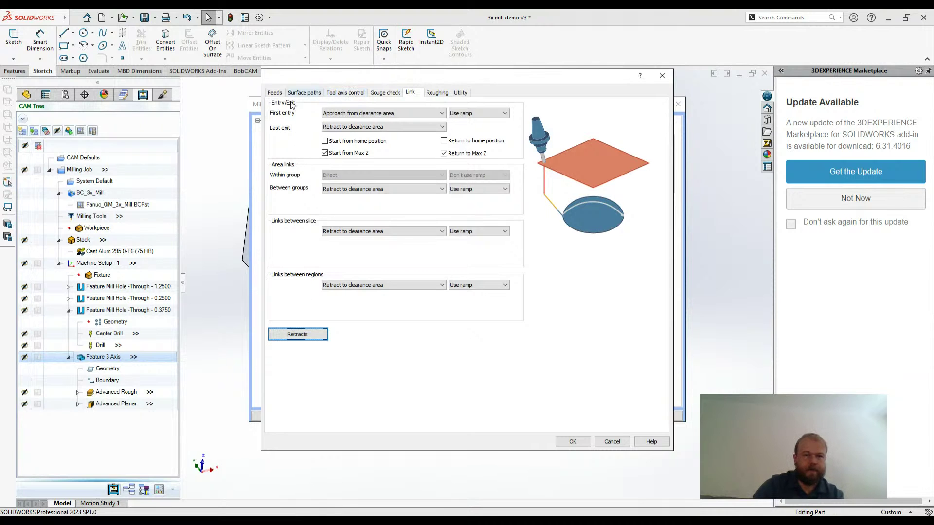
left_click(302, 93)
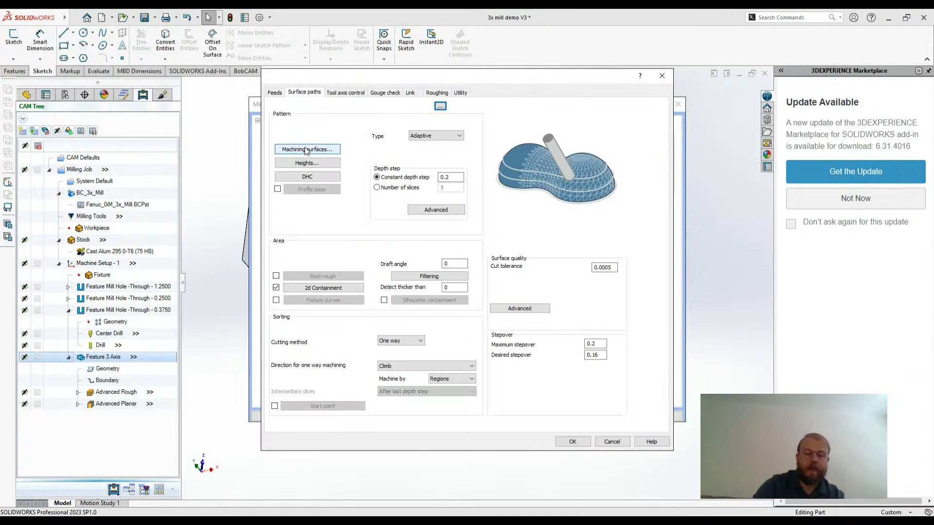
left_click(612, 440)
left_click(584, 416)
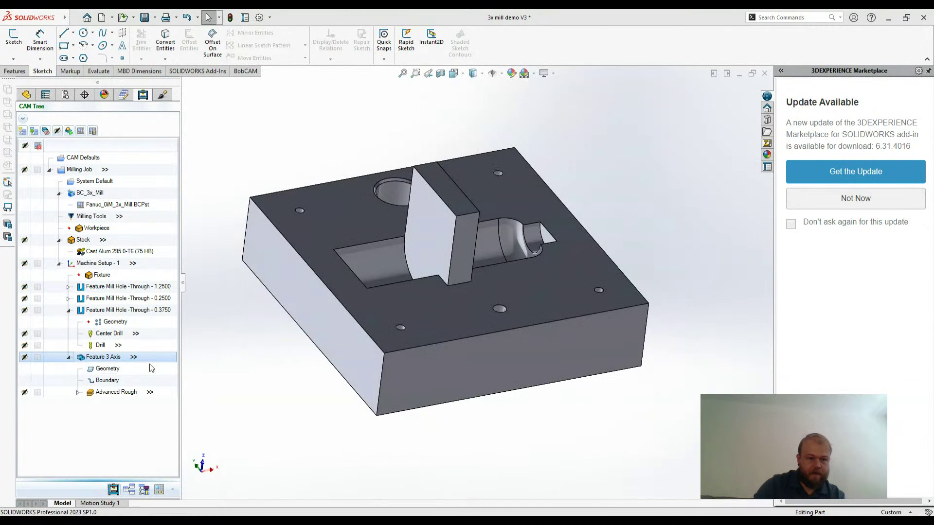
Check the whole body assigned as the geometry of Feature 3 Axis
left_click(142, 371)
double_click(142, 372)
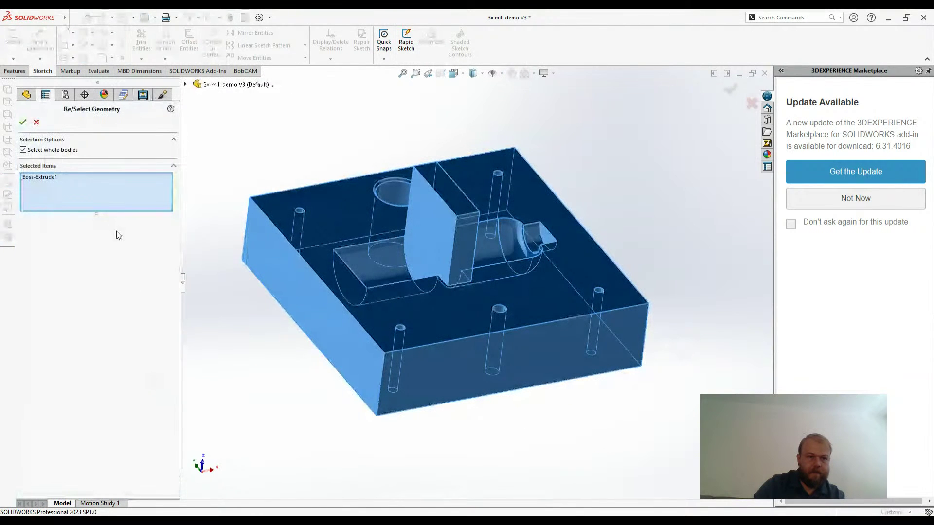
left_click(22, 119)
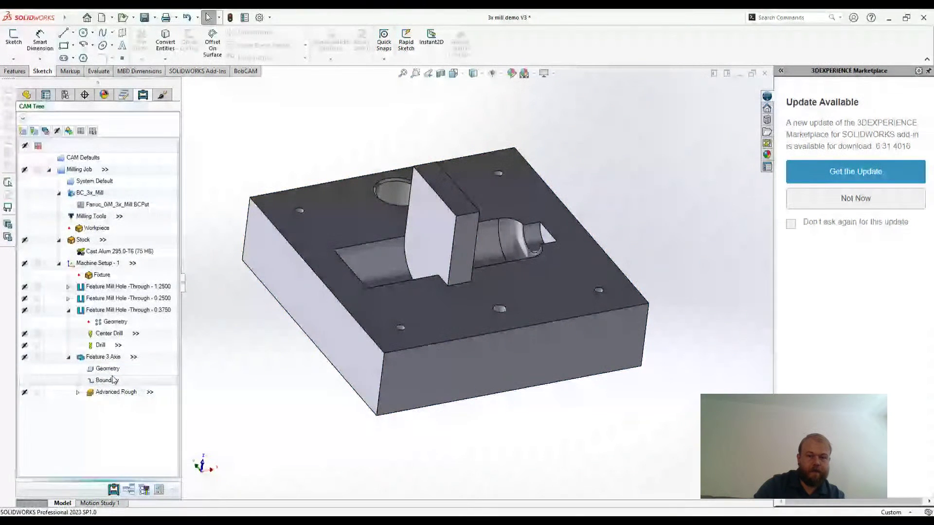
Try to compute the toolpath of the Advanced Rough operation
left_click(108, 381)
left_click(115, 392)
right_click(115, 392)
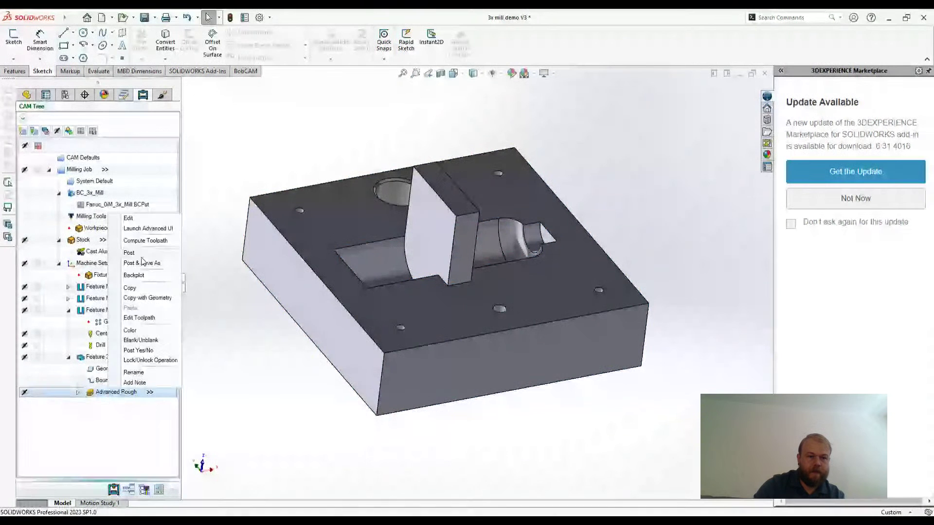
left_click(199, 289)
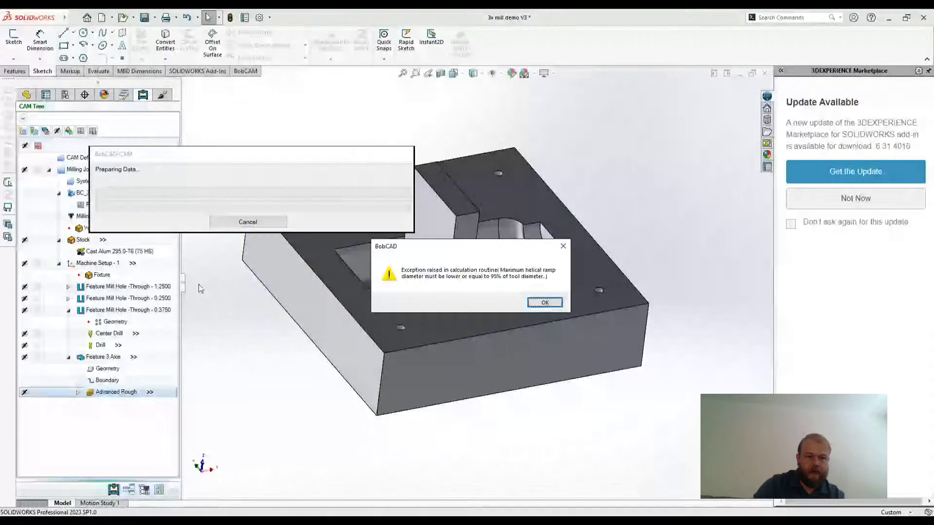
left_click(545, 303)
Reopen the Advanced Rough operation's advanced parameters at the surface path settings
double_click(104, 397)
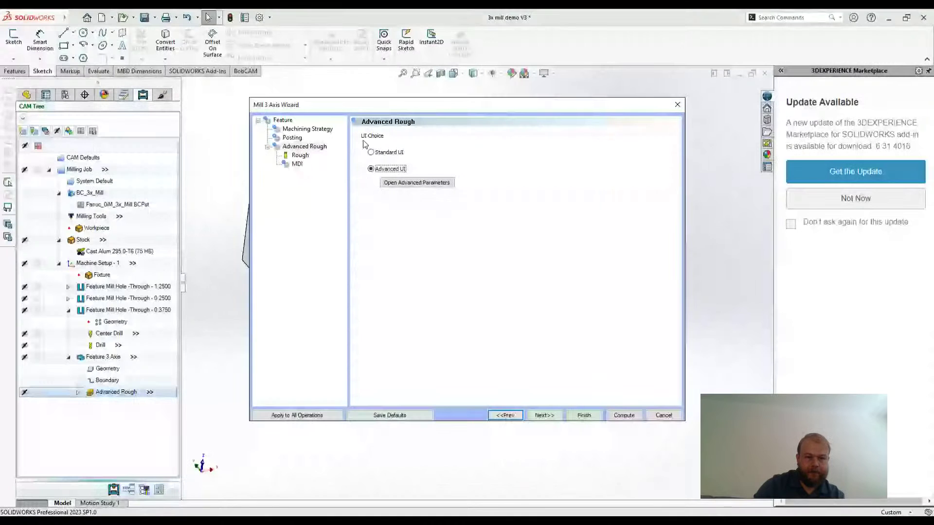
left_click(416, 182)
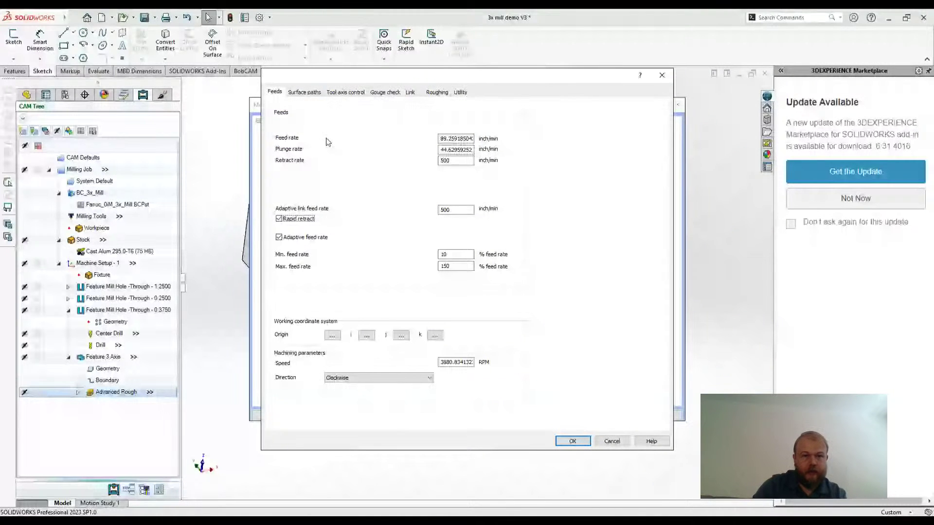
left_click(304, 92)
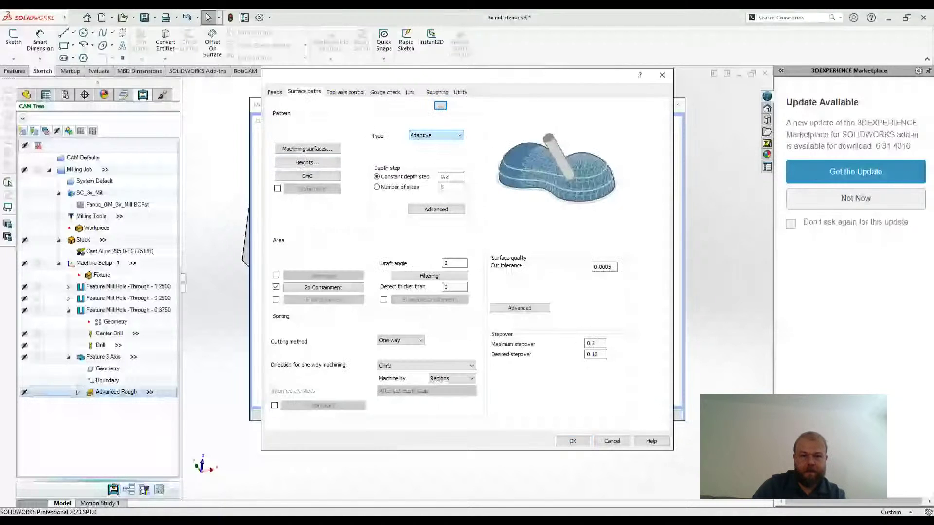
Try to apply the Offset and Parallel roughing pattern types, and return the type to Adaptive
left_click(428, 143)
left_click(566, 442)
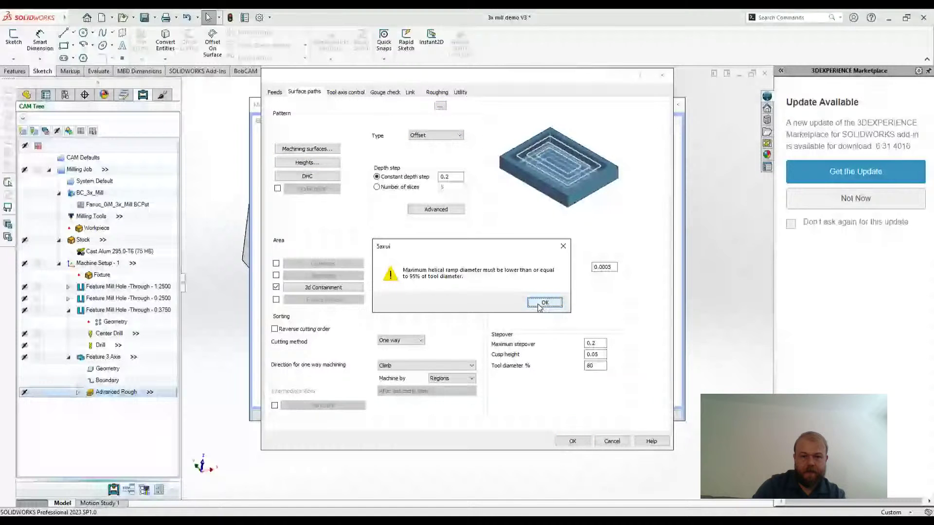
left_click(540, 304)
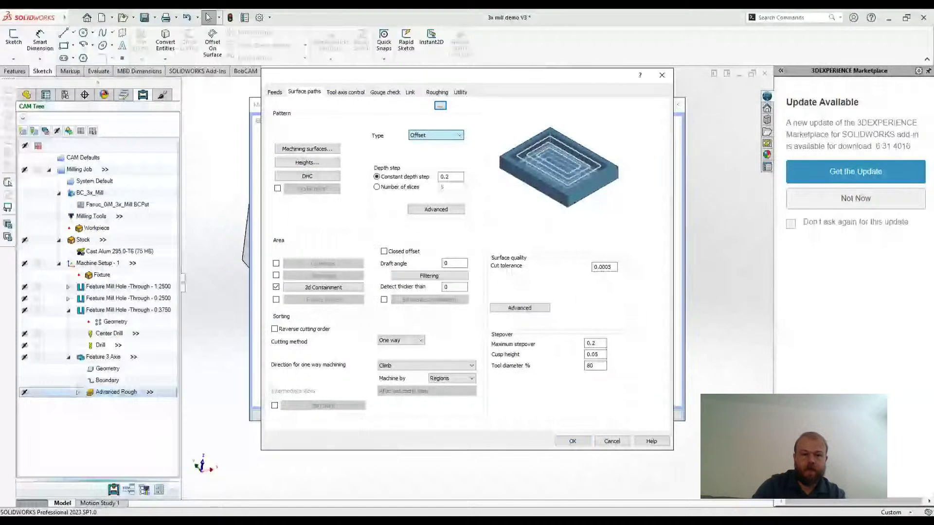
key("Down")
left_click(573, 441)
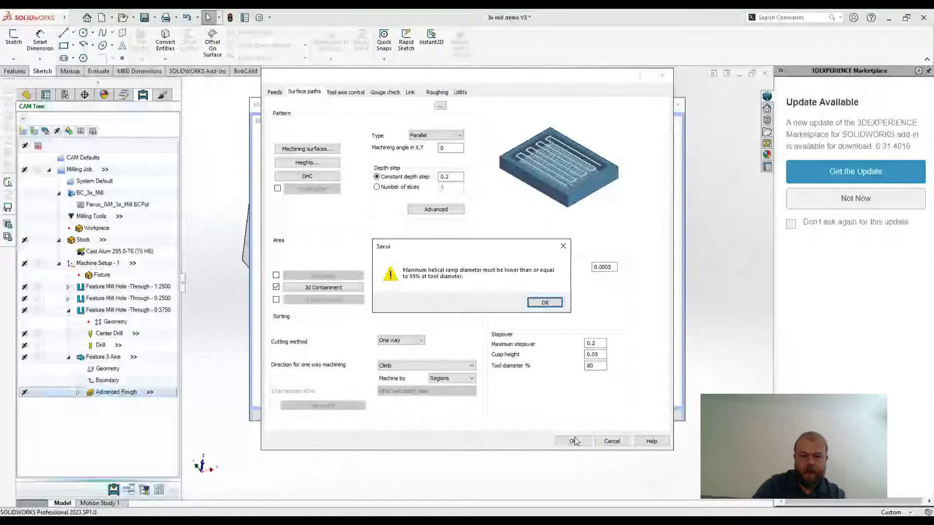
left_click(542, 303)
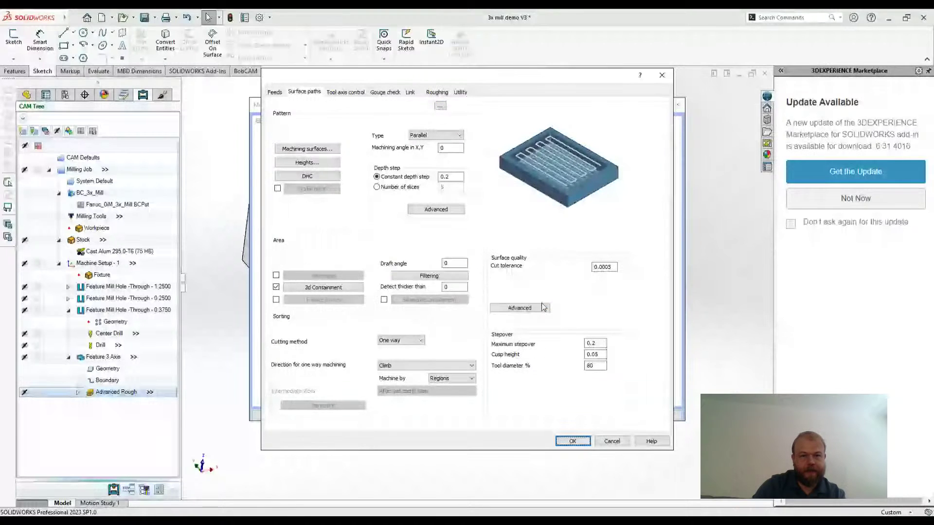
left_click(444, 137)
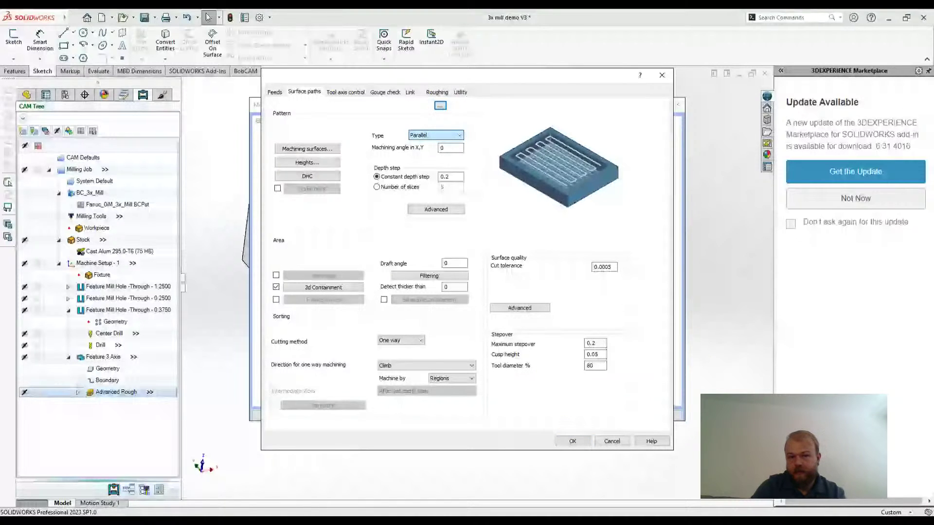
left_click(436, 160)
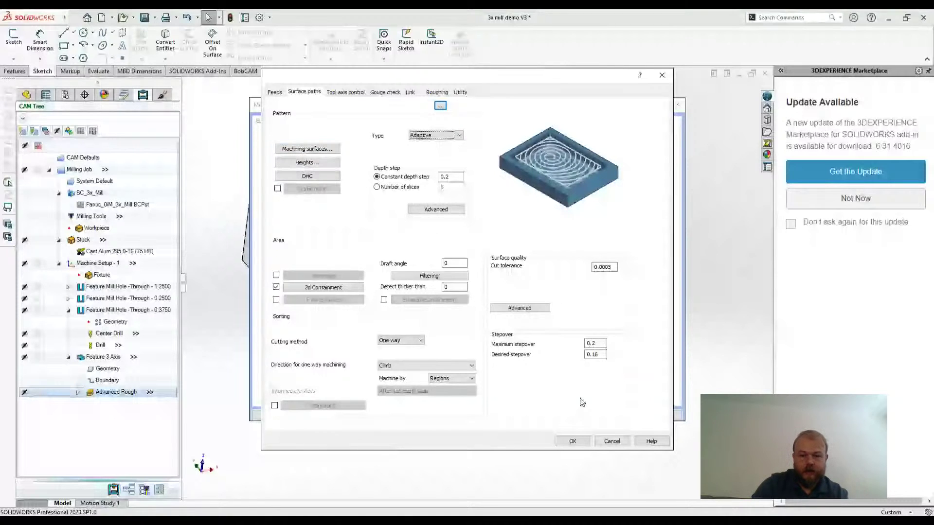
Set the Advanced Rough cutting method to Zigzag and the direction for closed cuts to Conventional, keeping machining by Regions
left_click(572, 439)
left_click(547, 304)
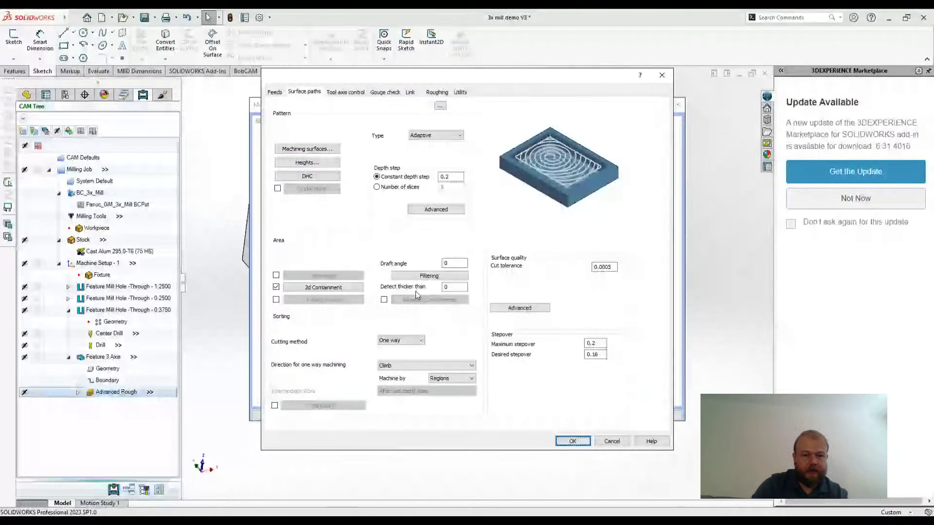
left_click(417, 342)
left_click(403, 356)
left_click(574, 441)
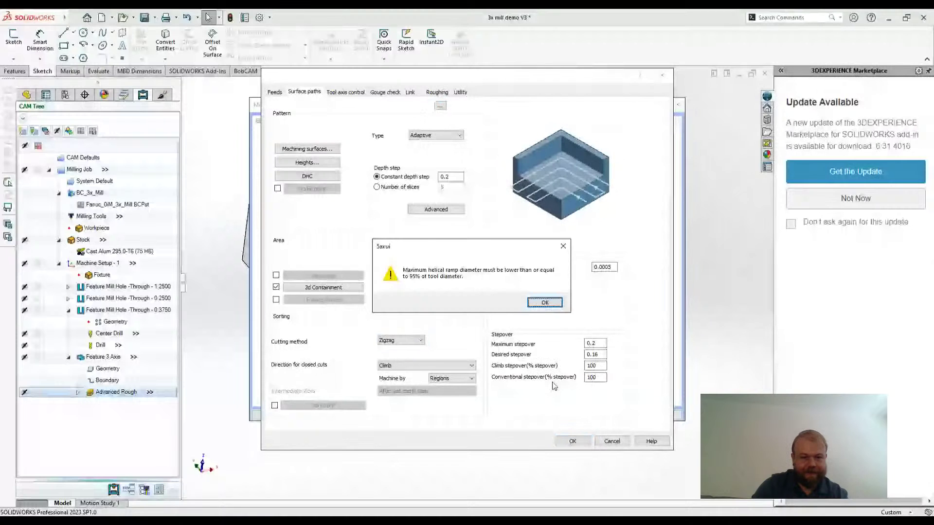
left_click(544, 305)
left_click(430, 368)
left_click(418, 380)
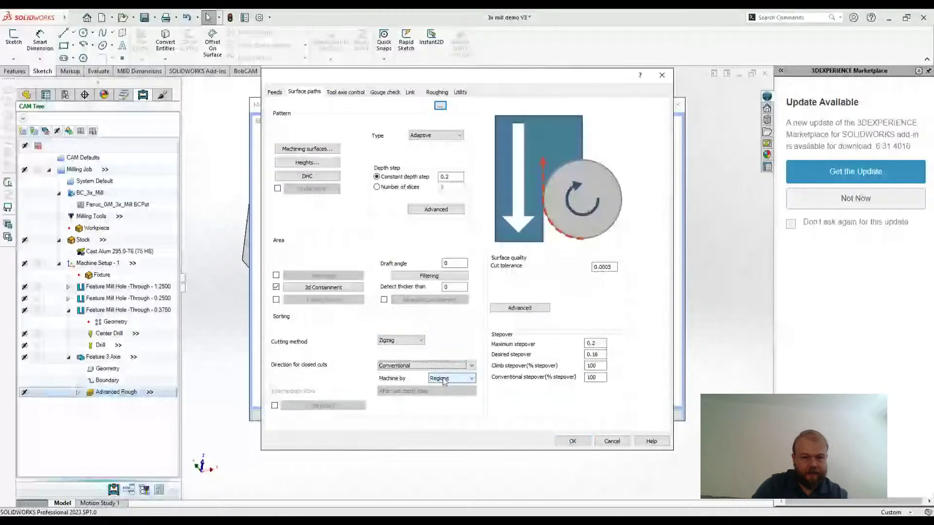
left_click(443, 379)
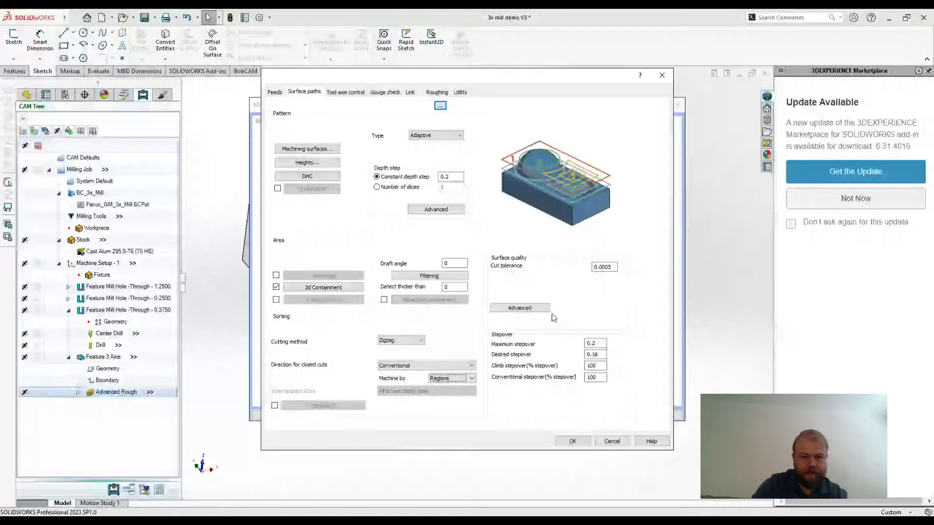
Set the Advanced Rough first entry and between-groups links to Don't use ramp, and finish the Mill 3 Axis Wizard
left_click(345, 92)
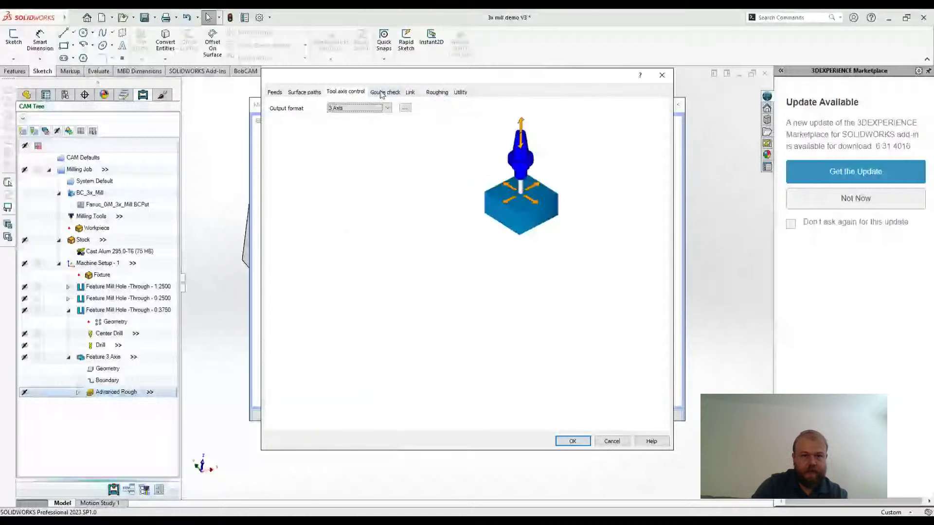
left_click(398, 93)
left_click(410, 92)
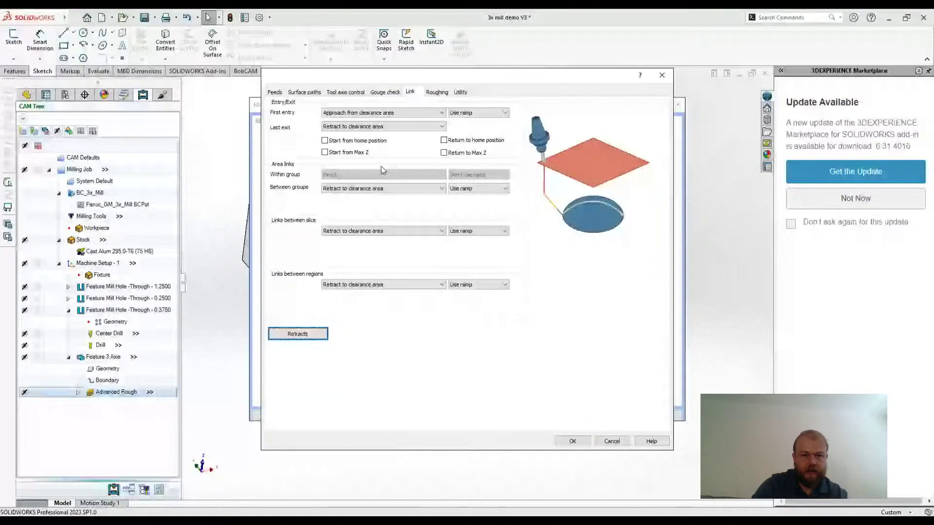
left_click(382, 113)
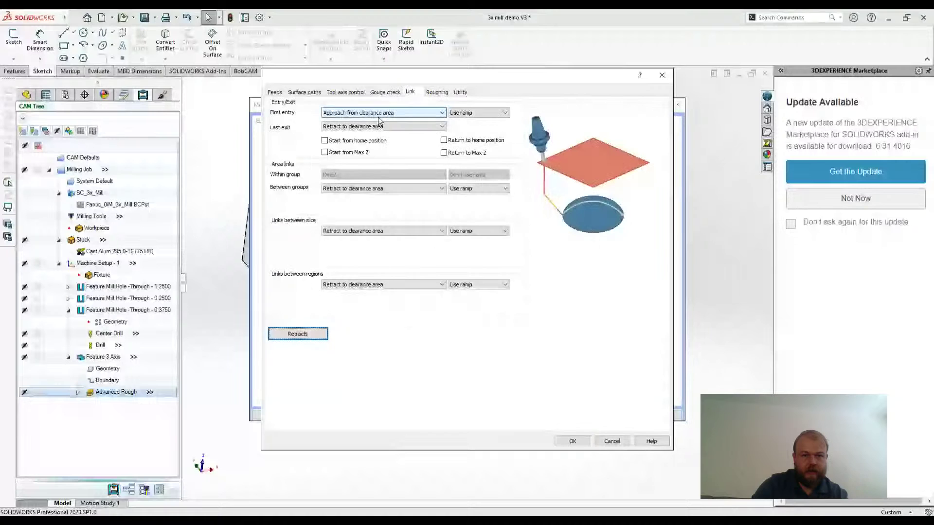
left_click(464, 114)
key("Down")
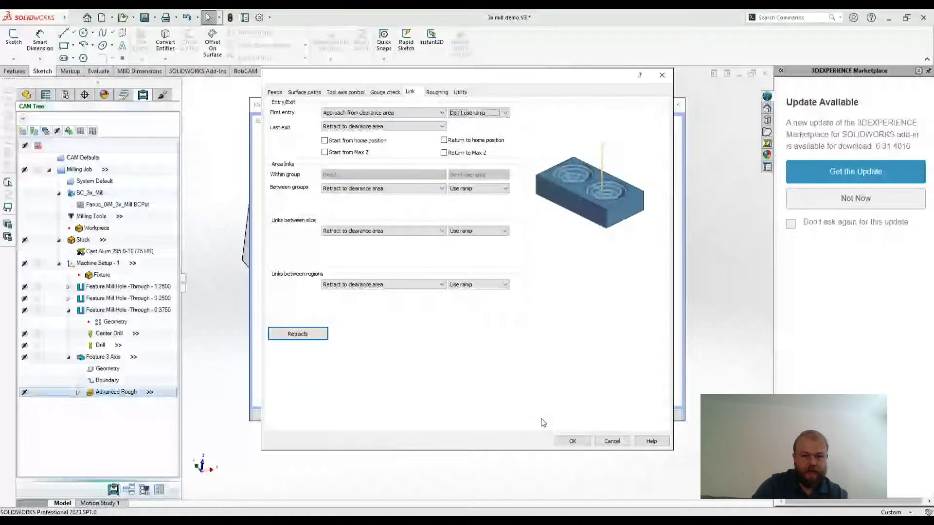
scroll(492, 192, "down", 1)
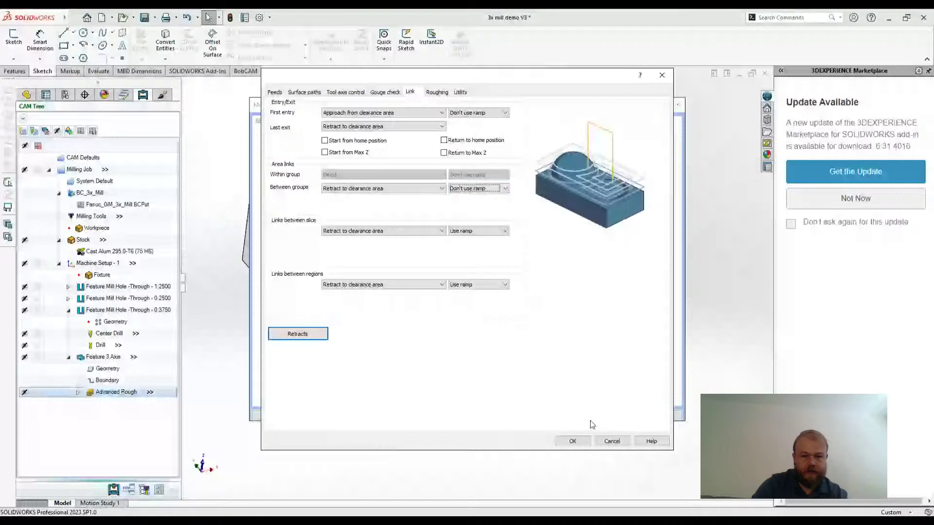
left_click(588, 442)
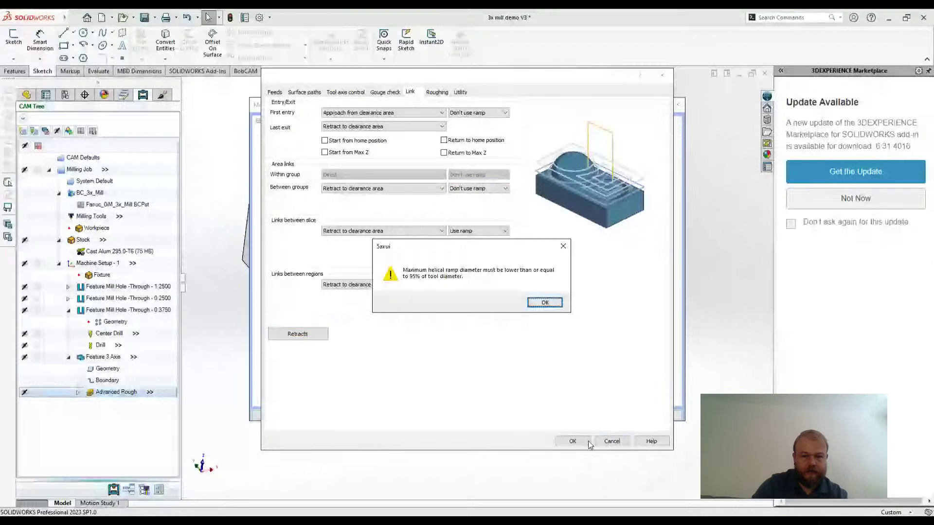
left_click(544, 303)
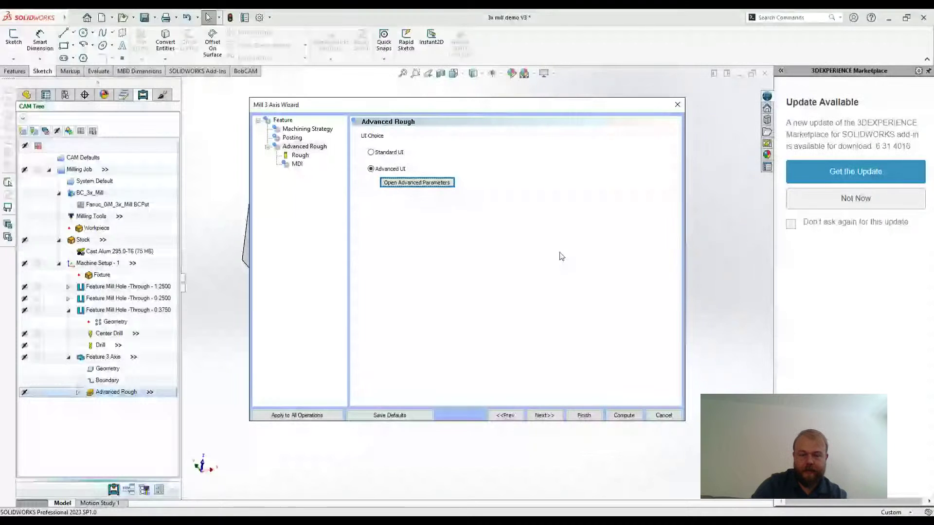
left_click(583, 415)
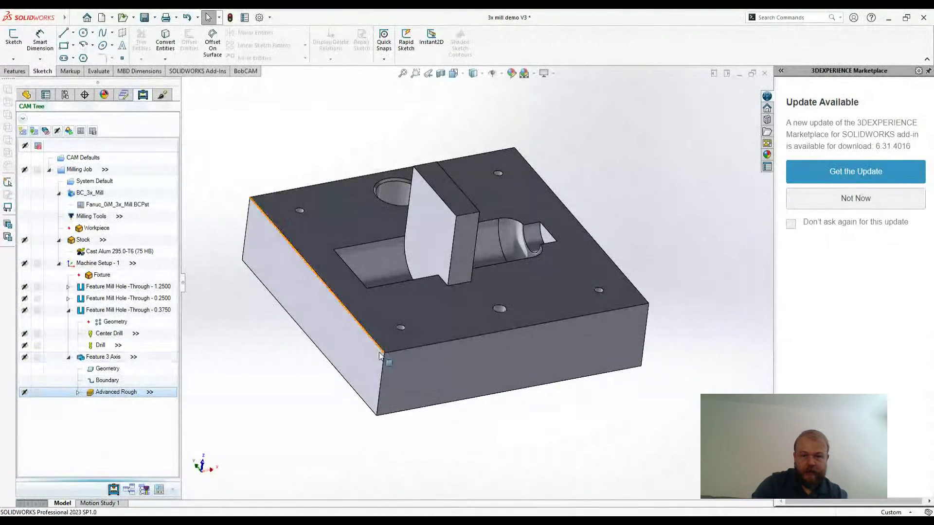
Switch from the 3x mill demo part to the TECH part document and maximize its window
middle_click_drag(418, 292, 444, 179)
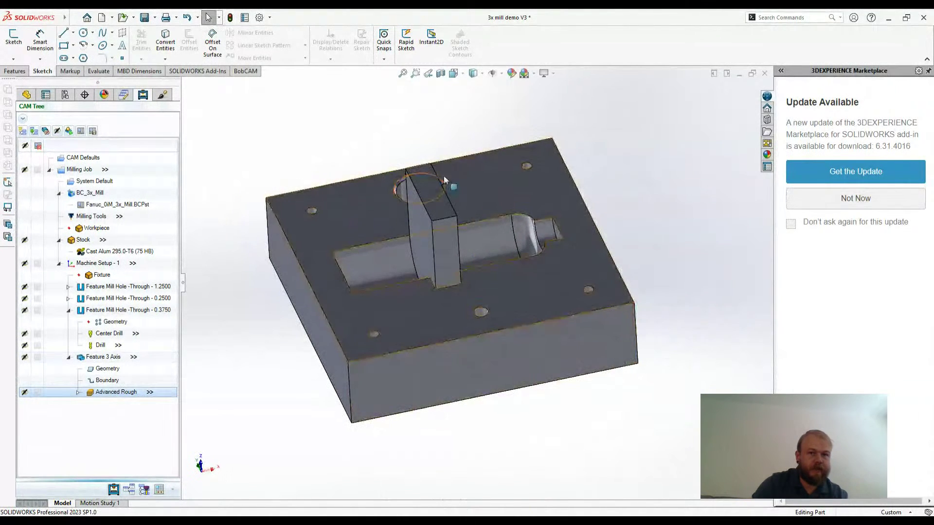
left_click(130, 21)
left_click(739, 387)
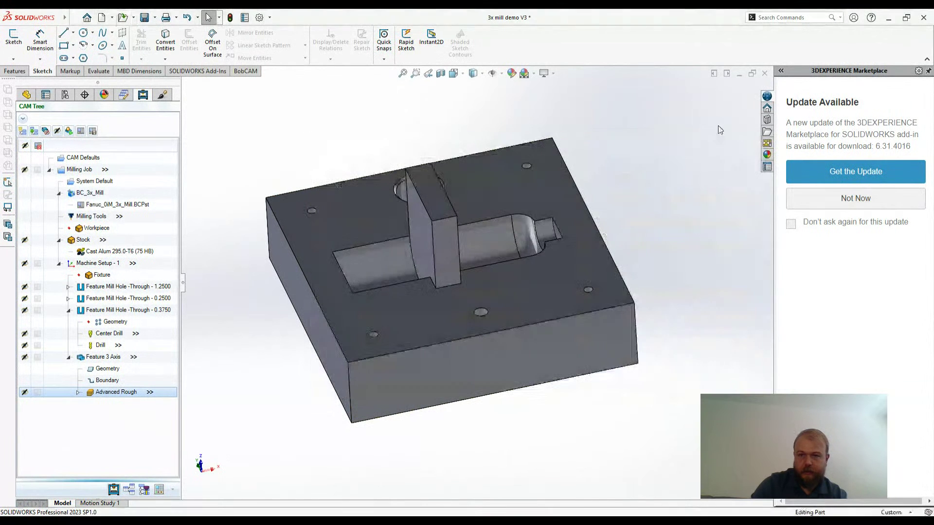
left_click(727, 74)
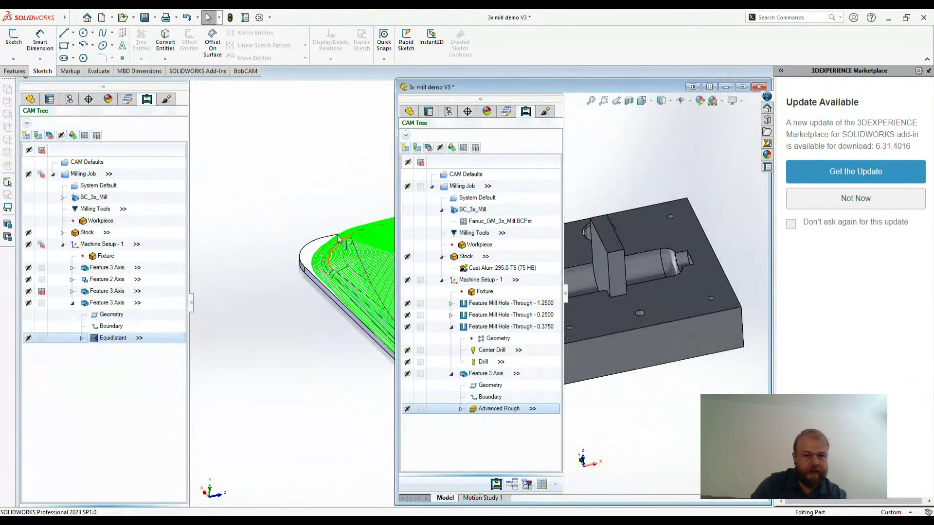
double_click(717, 70)
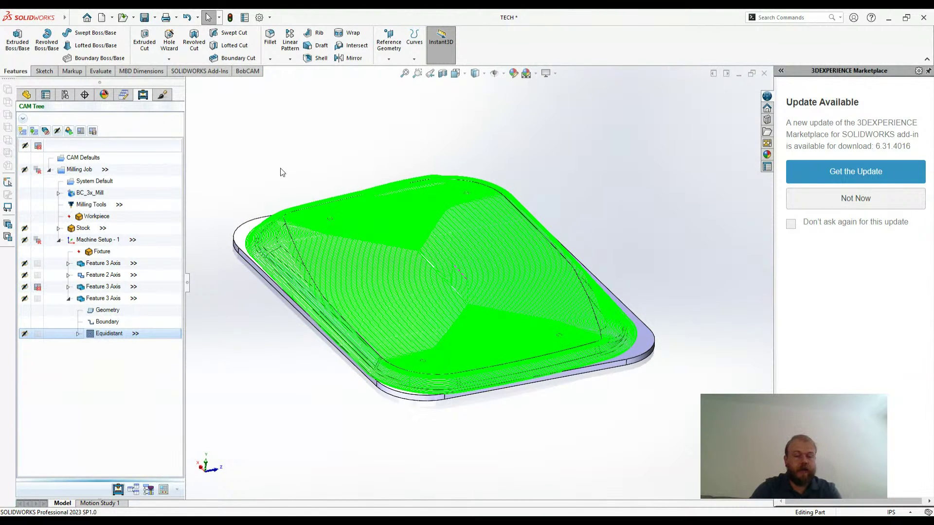
View the machine simulation of the Milling Job and close it
right_click(168, 171)
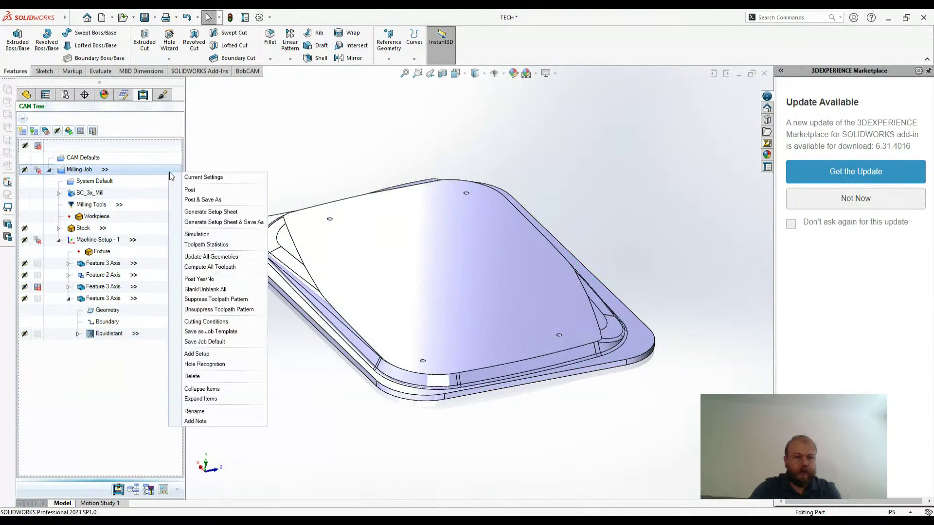
left_click(205, 242)
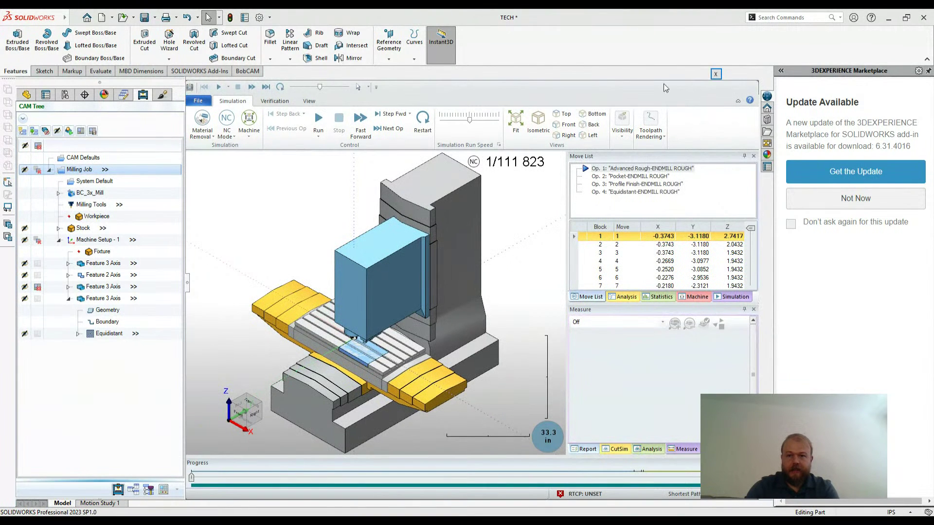
left_click(716, 74)
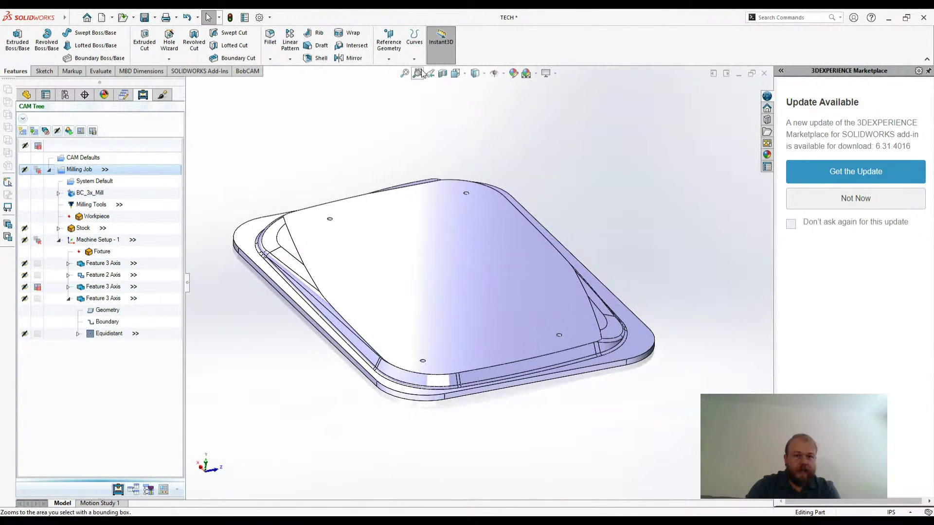
left_click(249, 72)
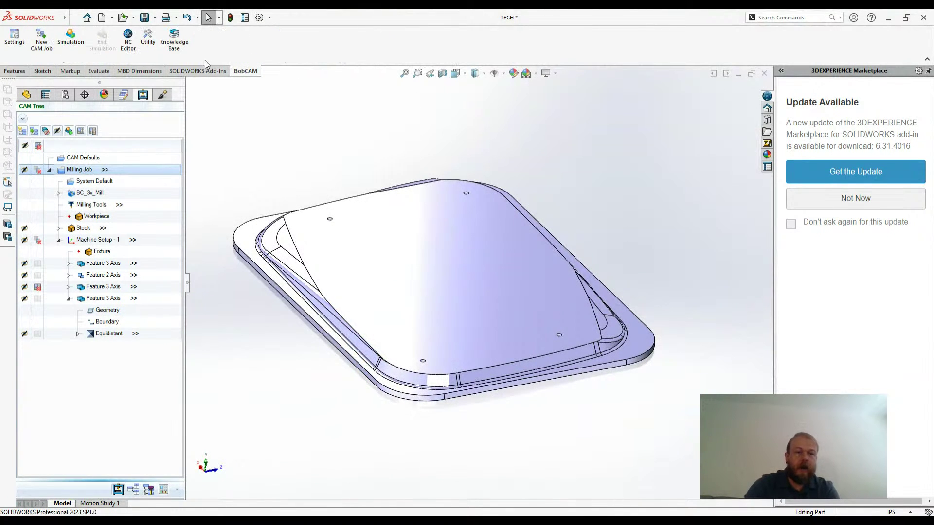
left_click(15, 45)
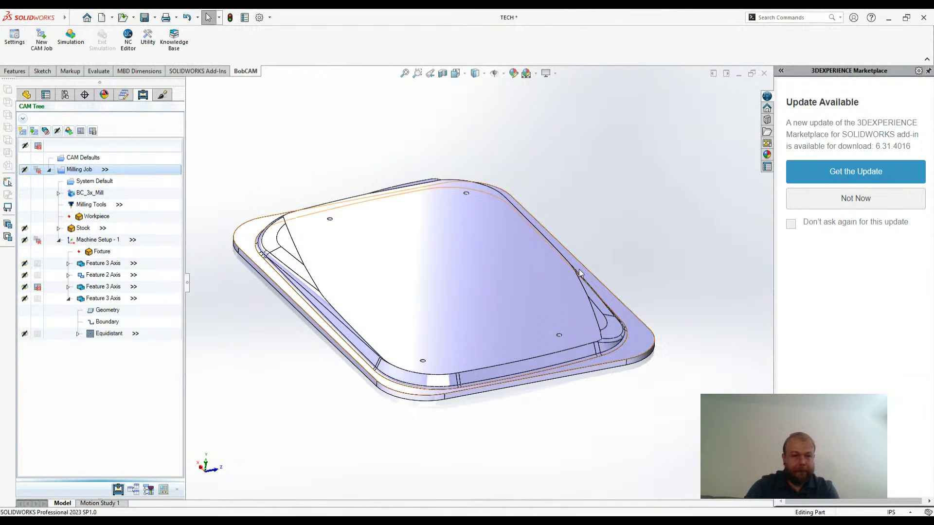
Examine the Equidistant toolpath, boundary and geometry of the last Feature 3 Axis
left_click(116, 335)
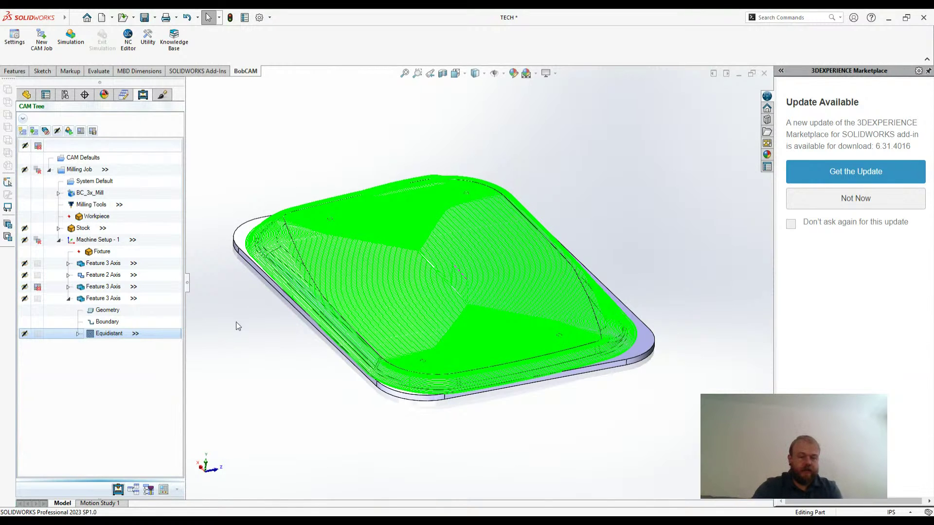
left_click(158, 324)
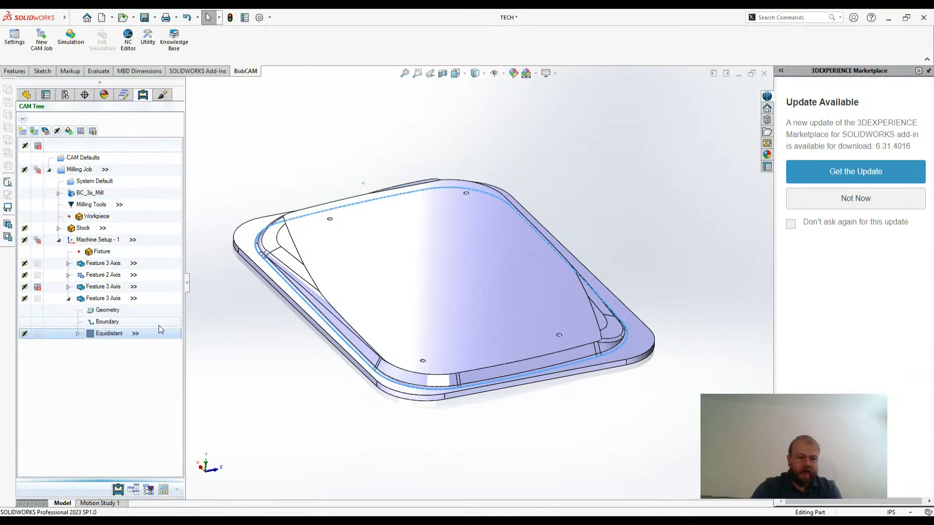
left_click(136, 310)
left_click(106, 335)
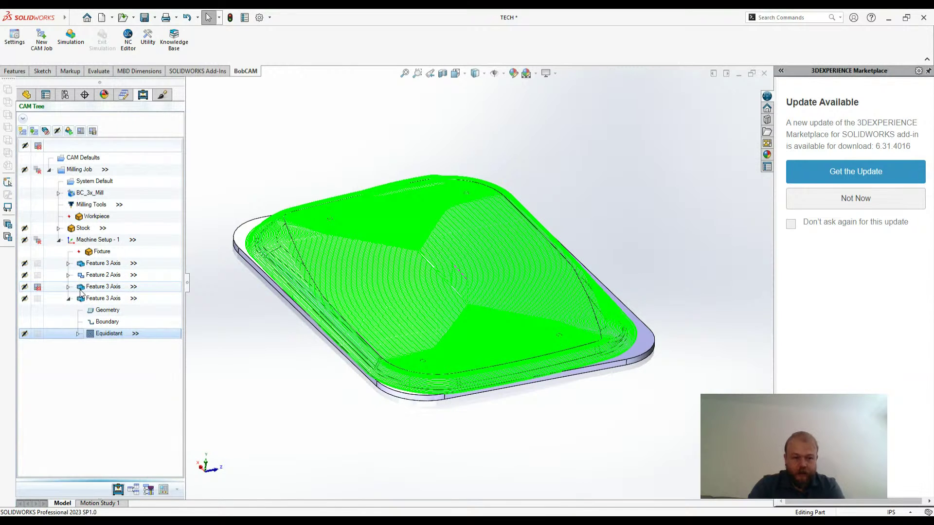
Add a Mill Drill Hole feature to Machine Setup - 1 with the default 0.5000 through hole and no geometry
right_click(82, 240)
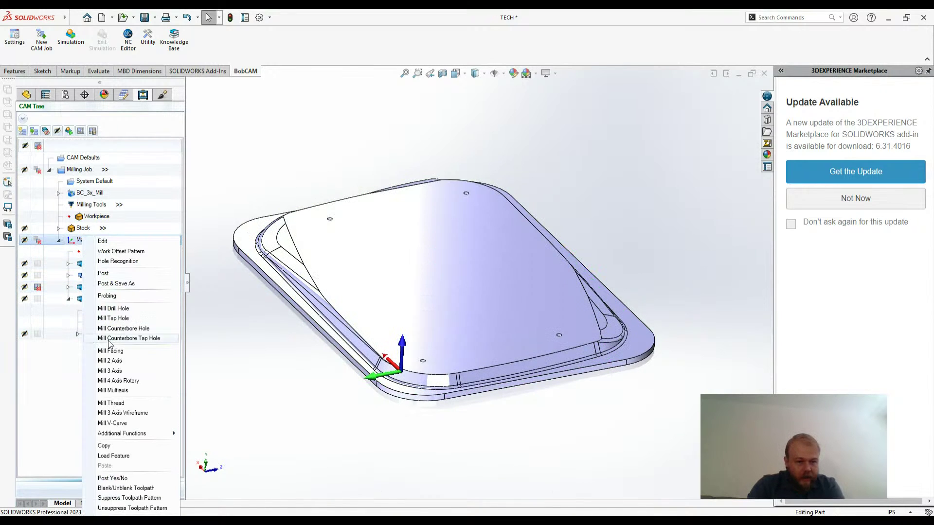
left_click(114, 308)
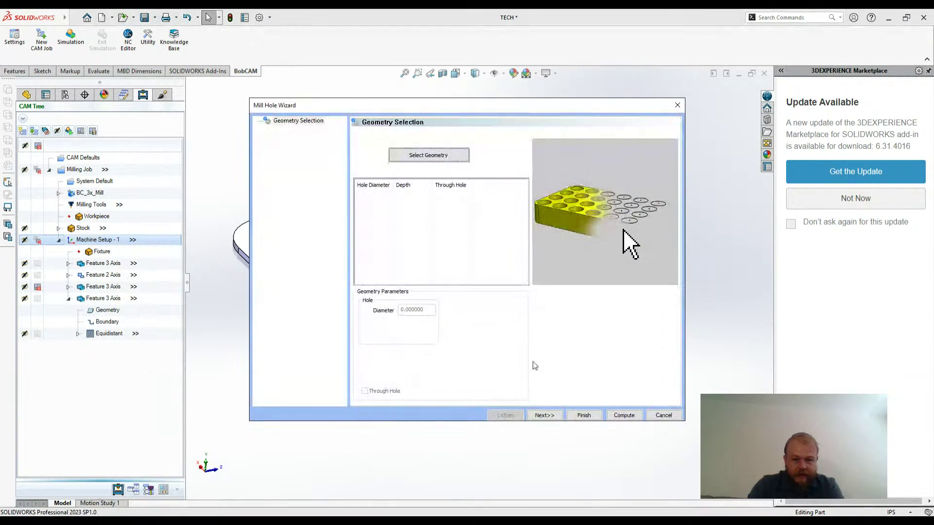
left_click(544, 414)
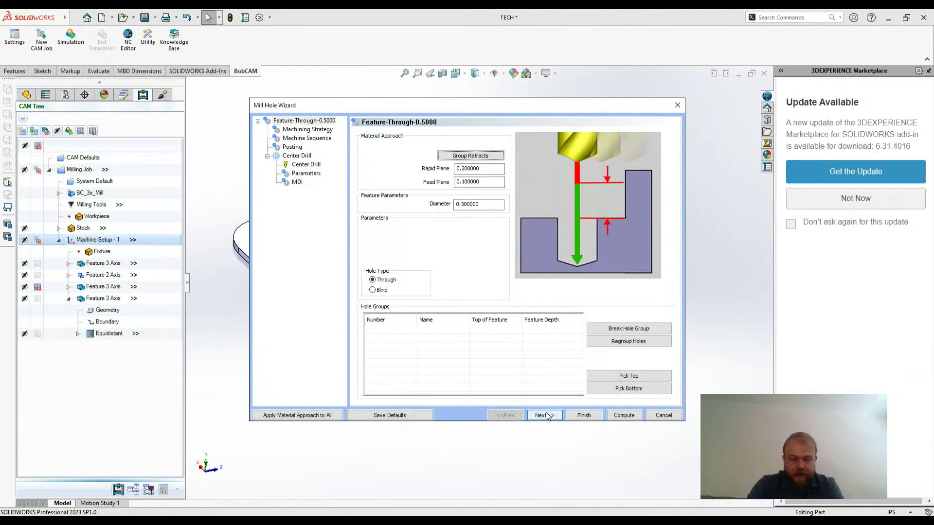
left_click(584, 415)
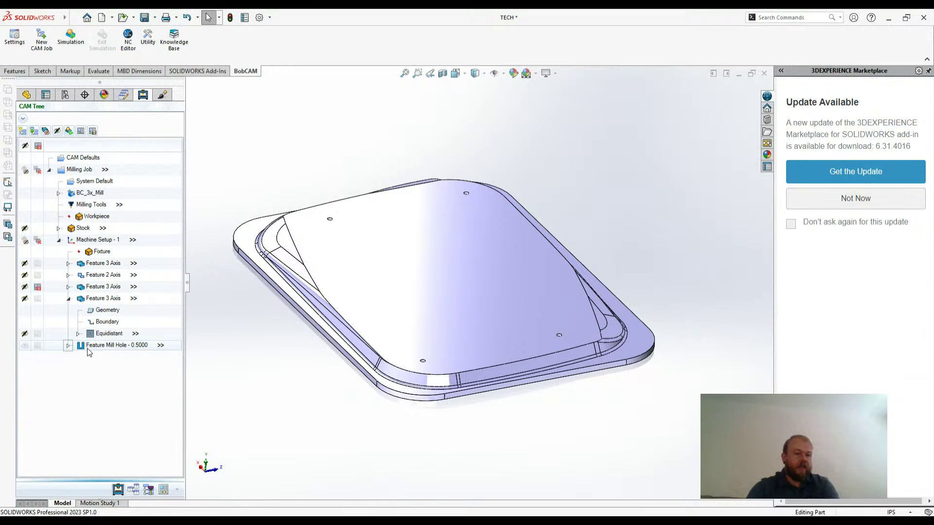
Rename the new mill hole feature as 5/8"
right_click(110, 348)
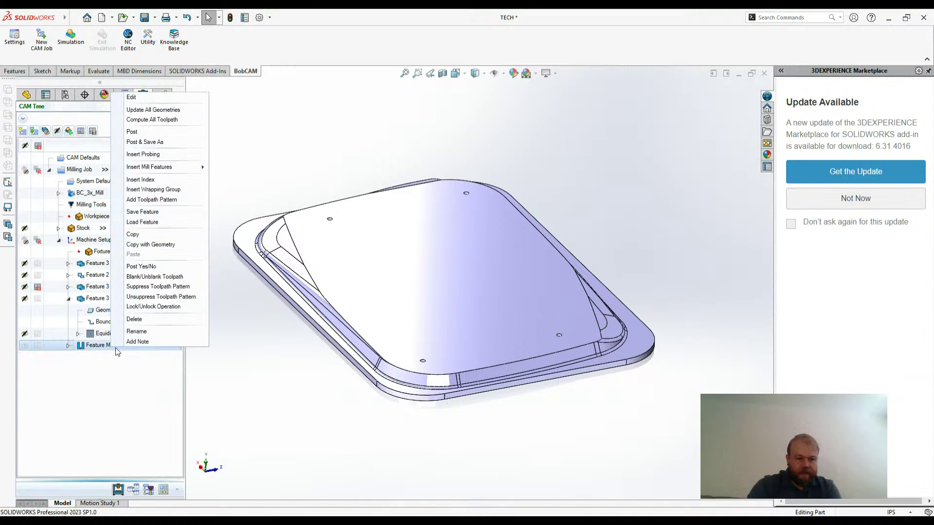
left_click(144, 331)
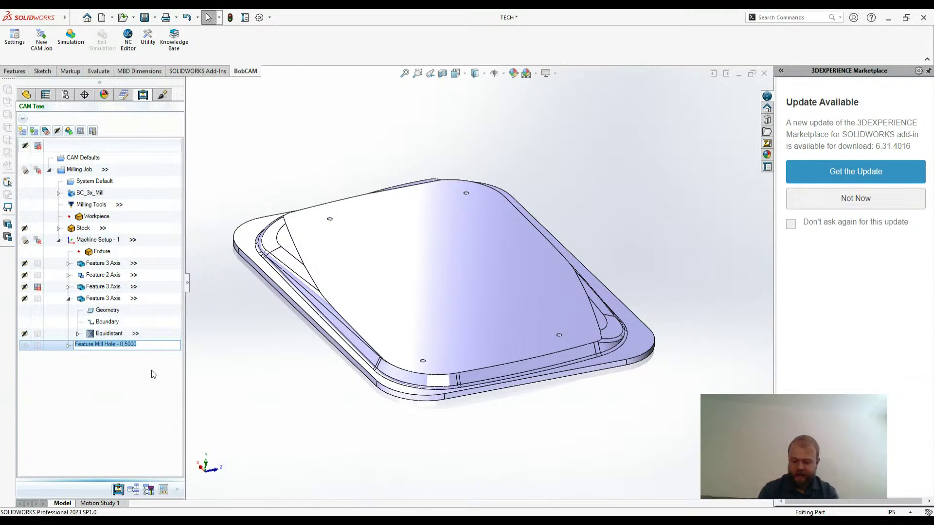
type("5/8")
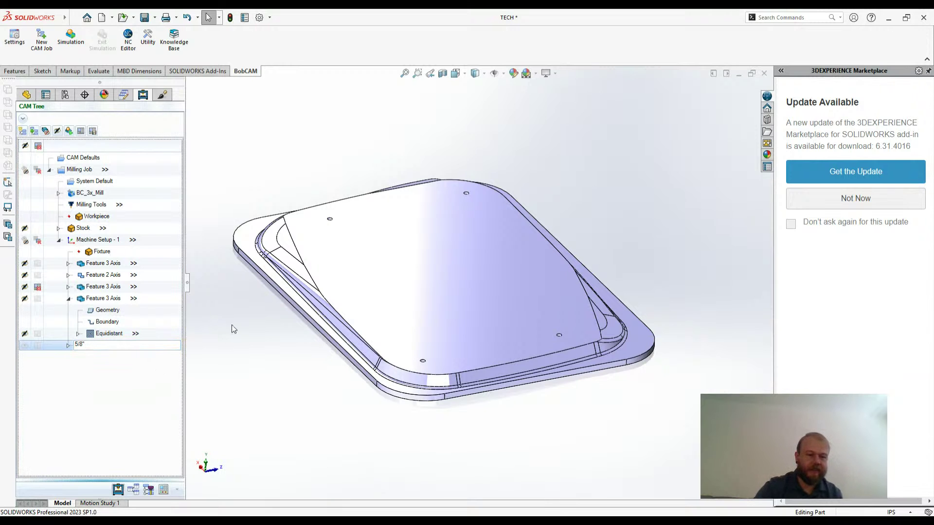
left_click(161, 322)
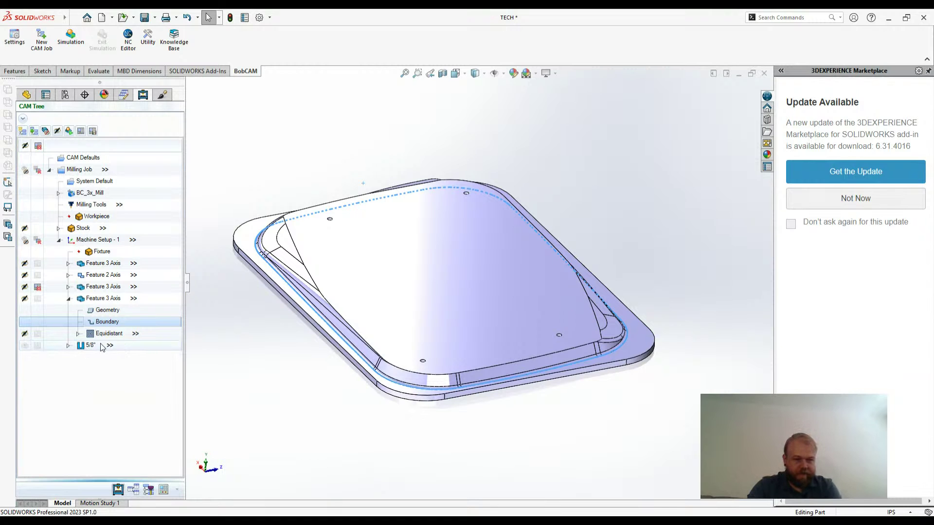
Delete the 5/8" hole feature from the CAM tree and select the last Feature 3 Axis
right_click(92, 346)
left_click(88, 363)
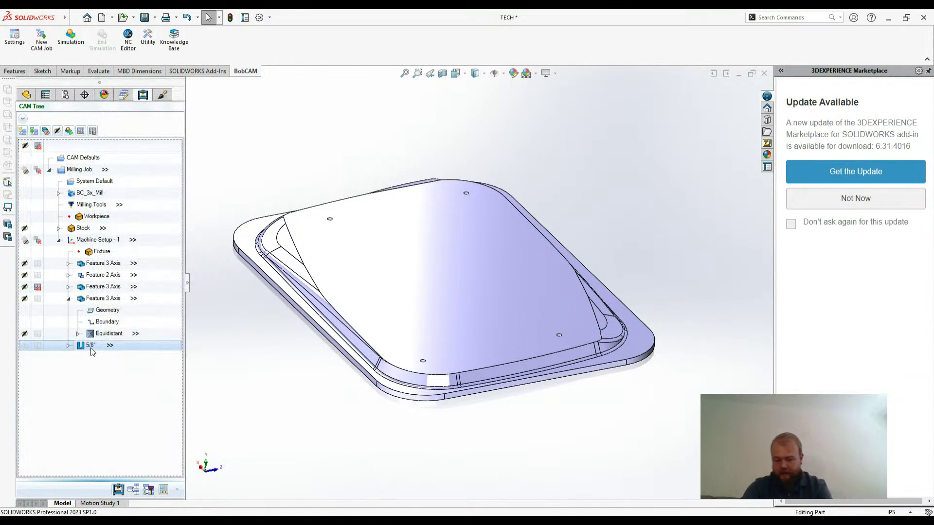
key("Delete")
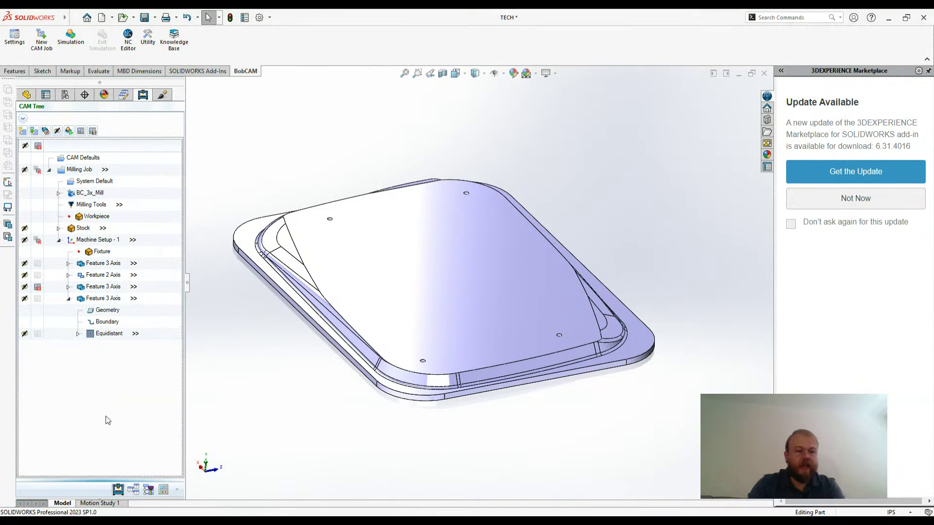
left_click(115, 299)
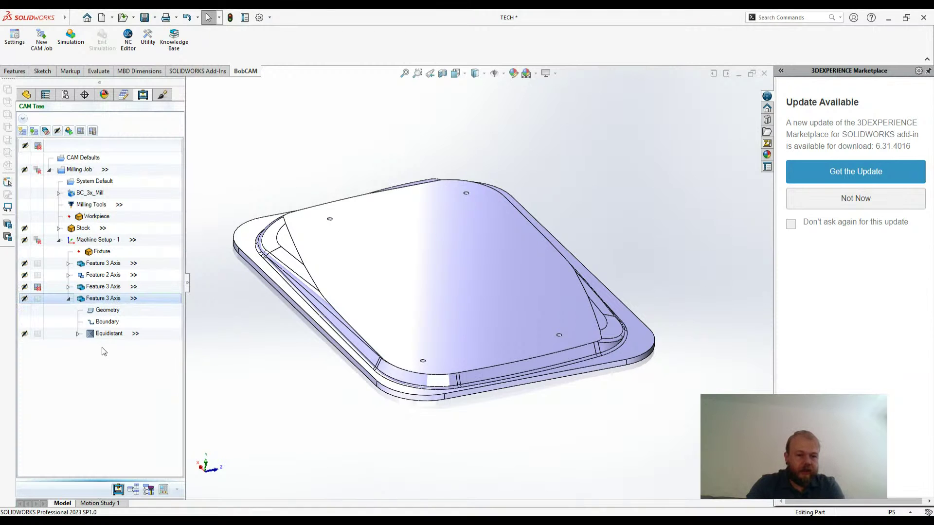
Display the Equidistant toolpath of the last Feature 3 Axis and review the commands available for the operation
left_click(104, 332)
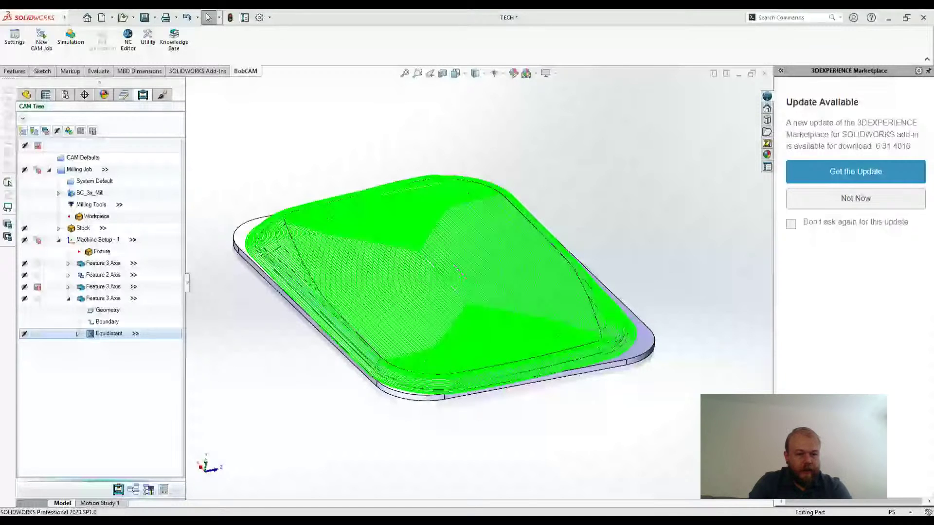
right_click(119, 335)
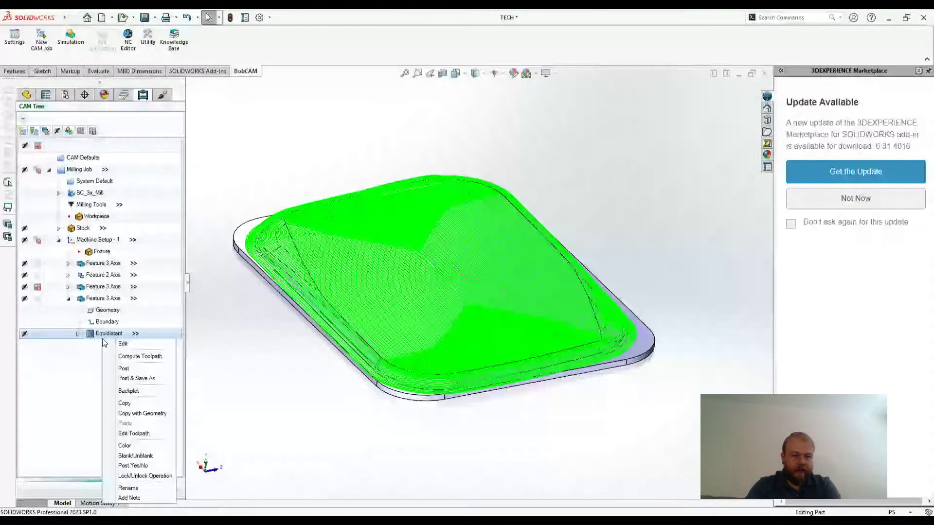
left_click(123, 344)
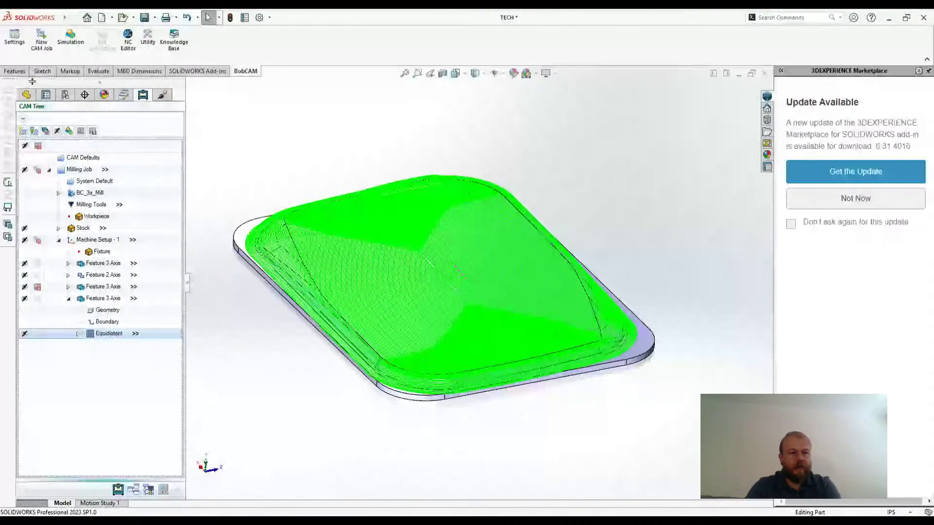
Select Boss-Extrude2 in the part's feature tree and return to the CAM tree
left_click(27, 95)
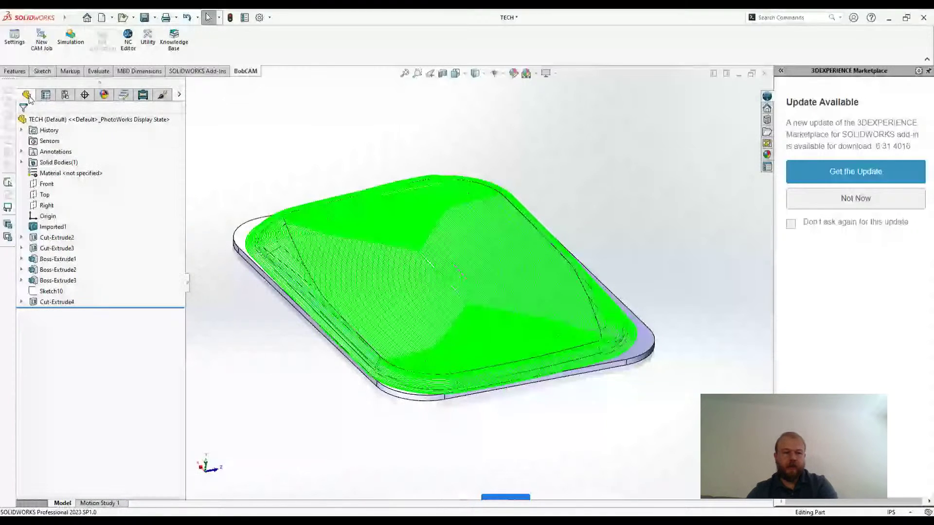
left_click(58, 270)
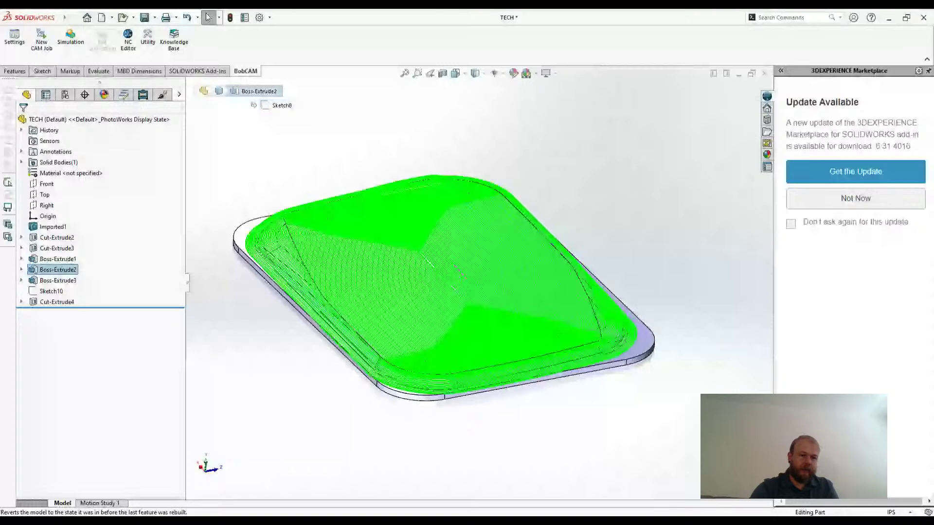
left_click(163, 97)
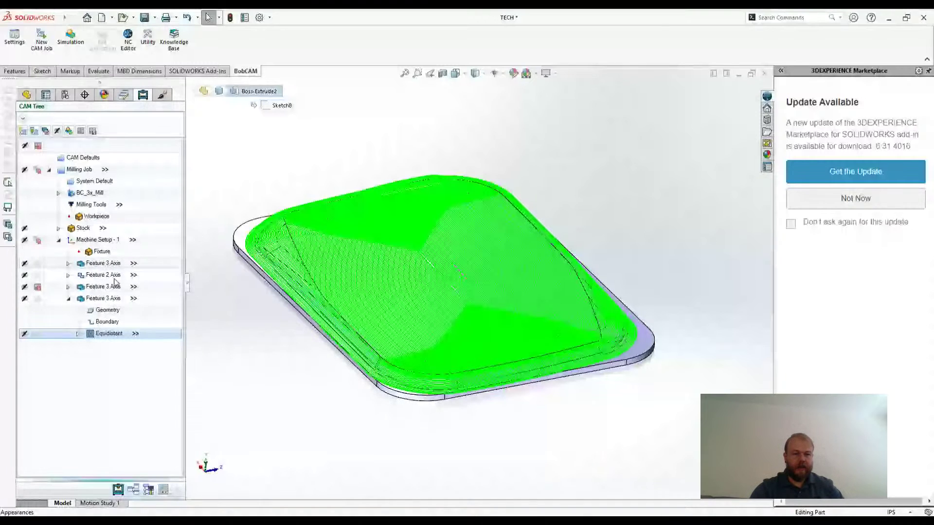
Review the last Feature 3 Axis in the Mill 3 Axis Wizard and cancel without changing its parameters
left_click(98, 299)
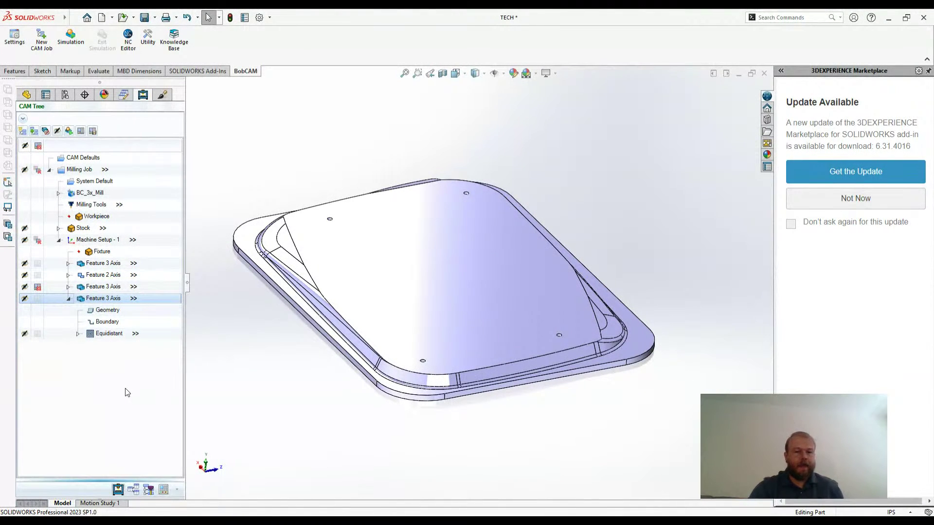
right_click(96, 300)
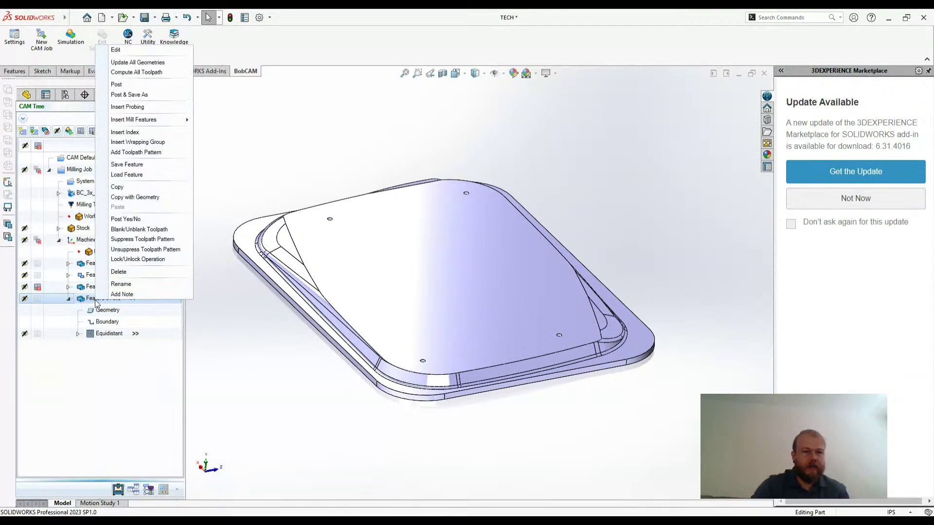
left_click(141, 50)
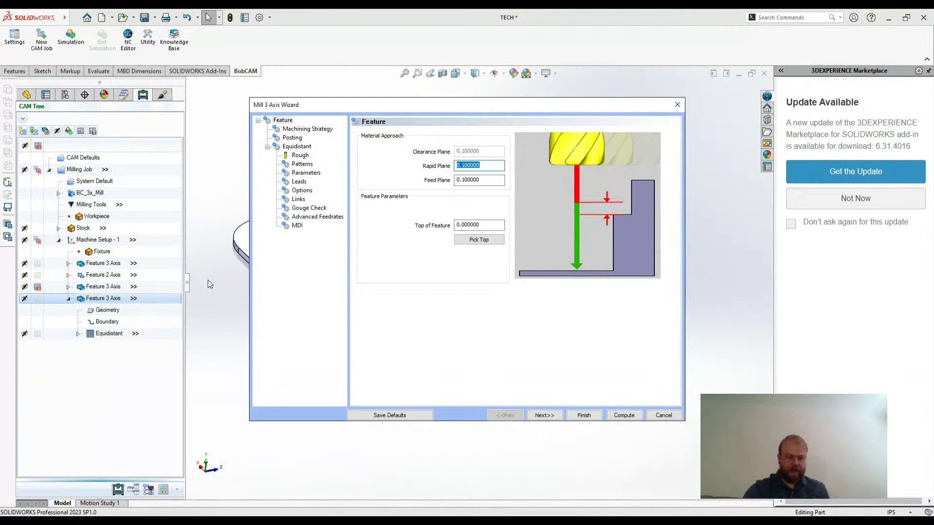
left_click(663, 416)
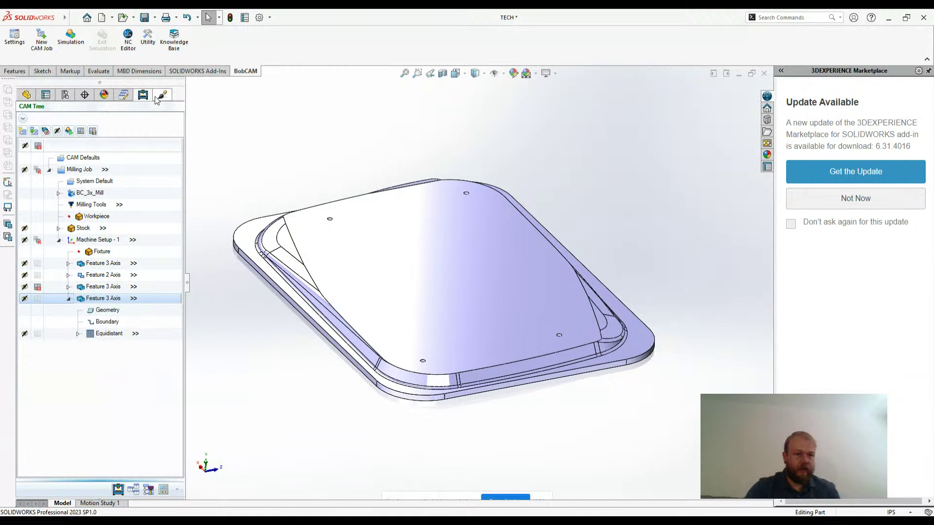
Review the Milling Job's commands, open its machine simulation, reposition the simulation window and close it
right_click(61, 170)
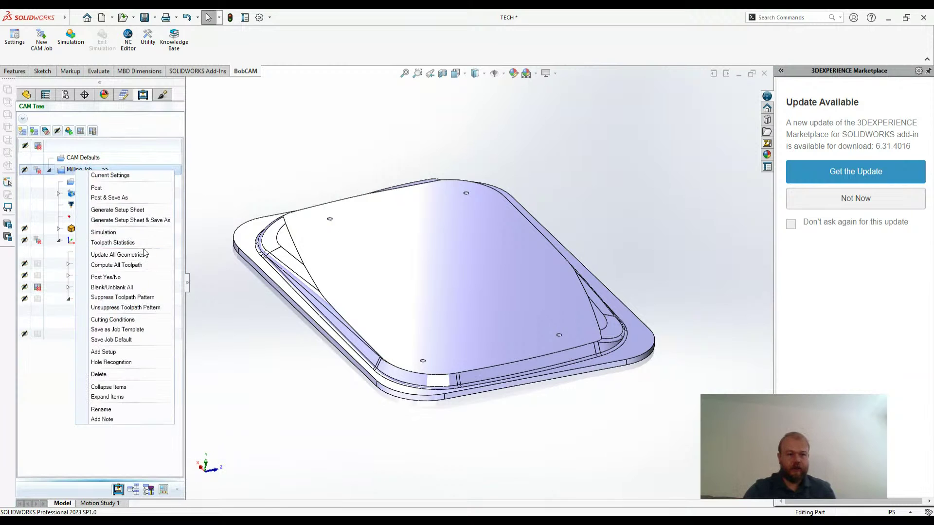
left_click(356, 185)
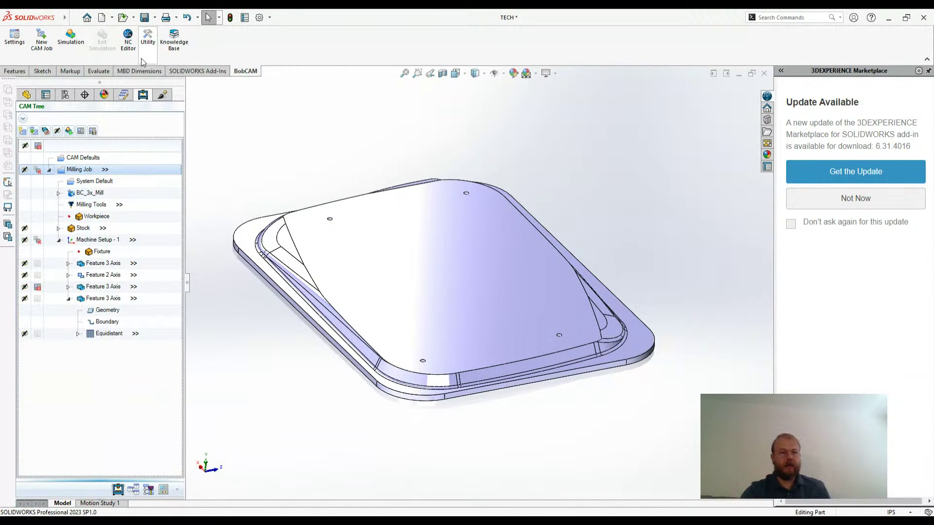
left_click(71, 37)
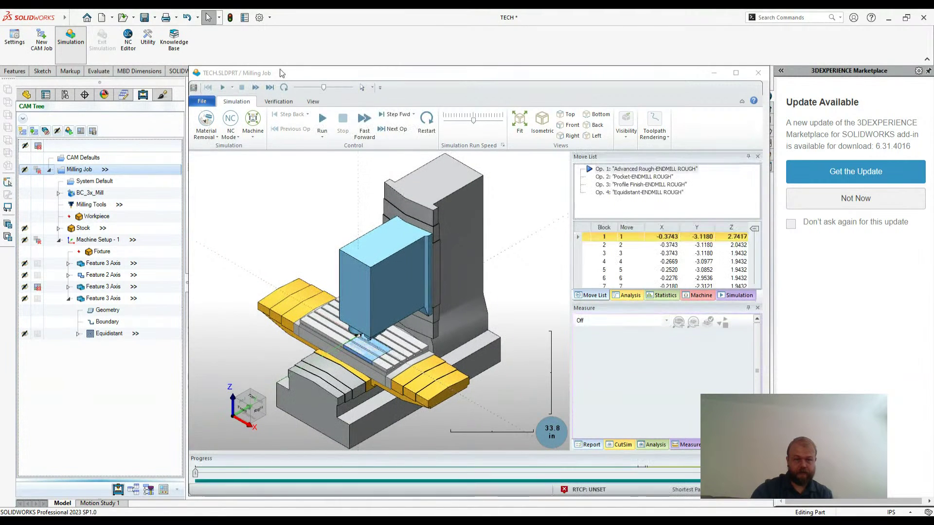
left_click_drag(282, 73, 781, 87)
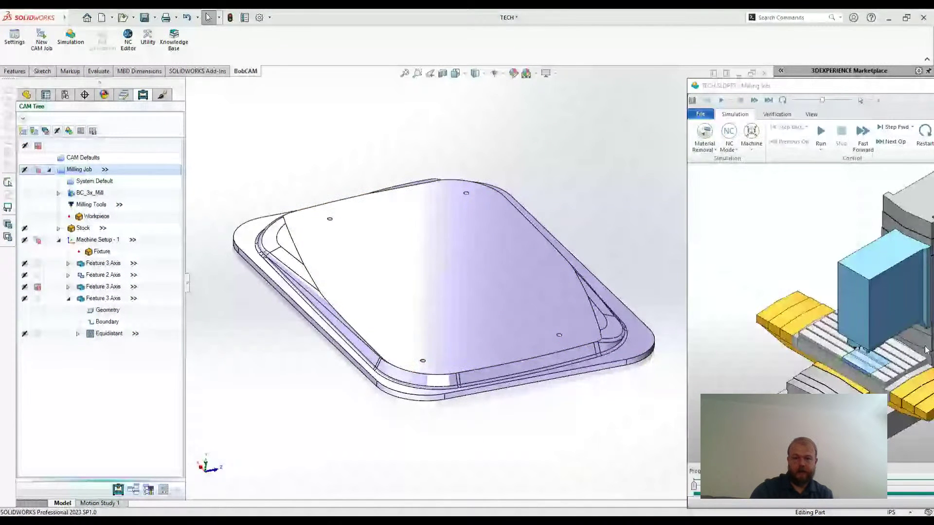
left_click_drag(852, 90, 367, 69)
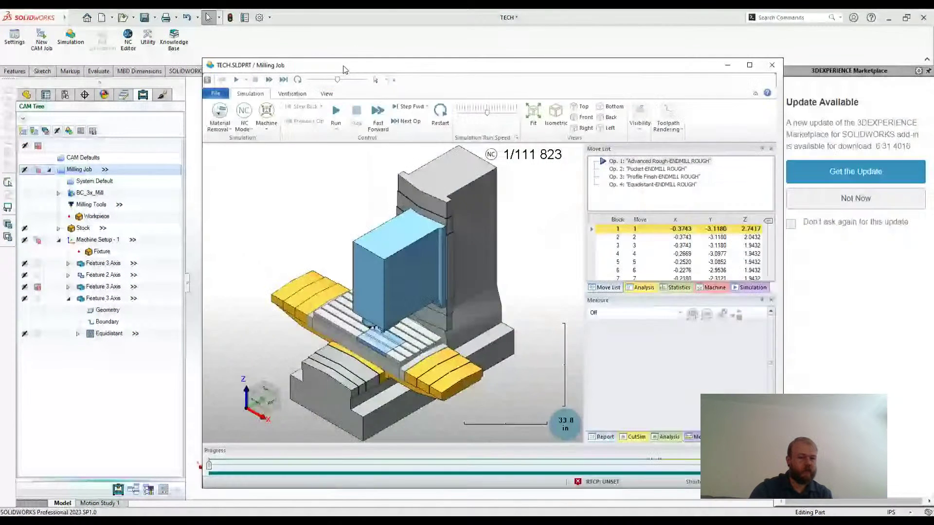
left_click(767, 67)
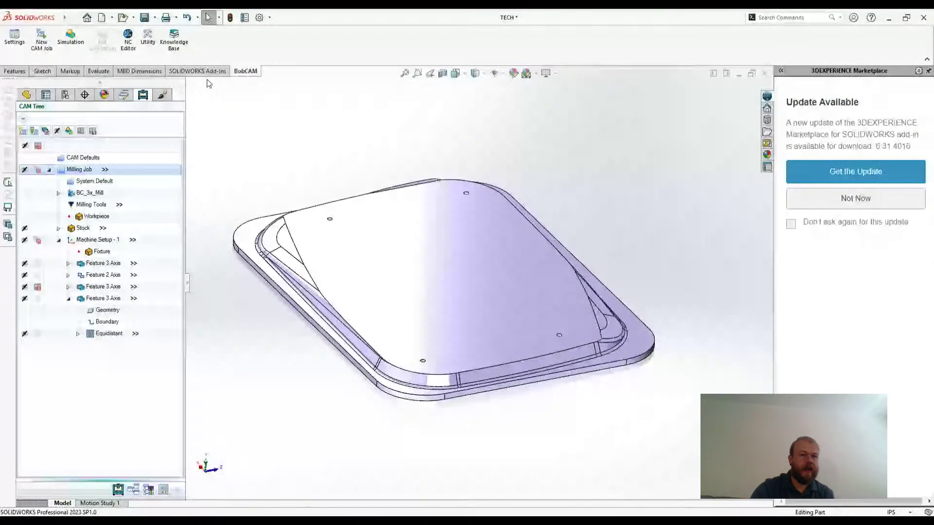
Show the Equidistant toolpath on the part again
left_click(17, 53)
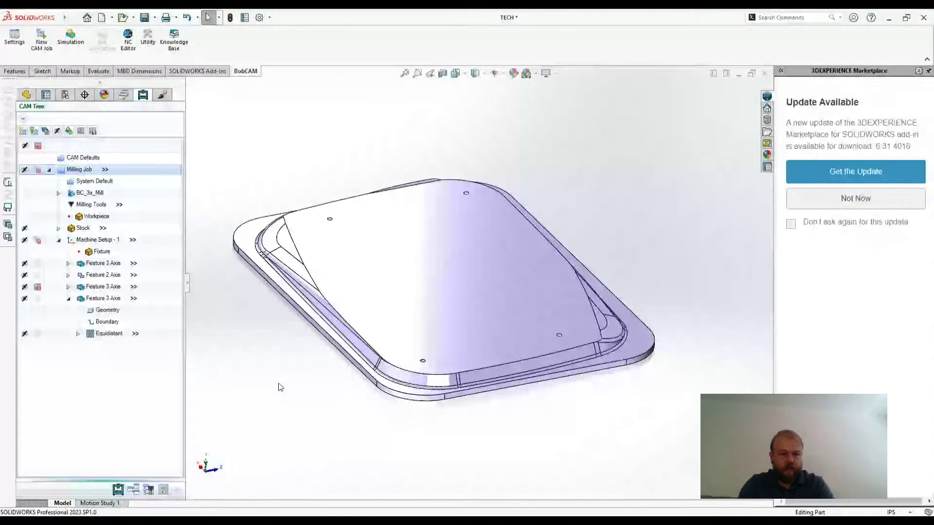
left_click(119, 338)
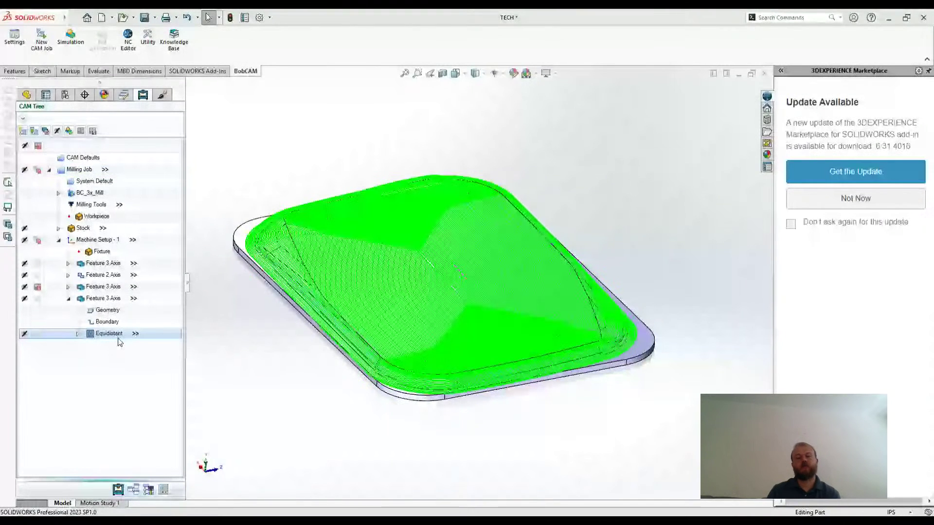
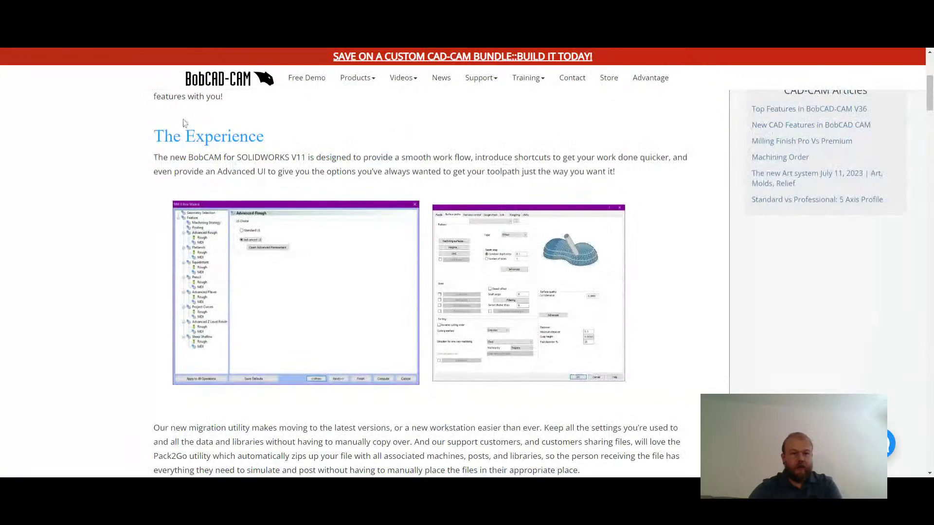
In the web browser, read The Experience section on the Advanced UI, Migration, Pack2Go and contextual toolbars, and dismiss the chat popup
left_click_drag(154, 137, 280, 147)
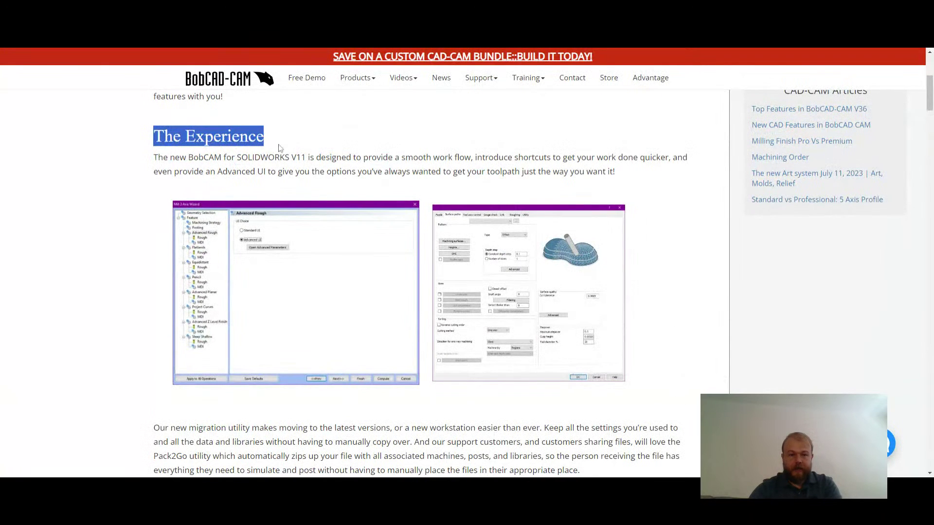
left_click(259, 167)
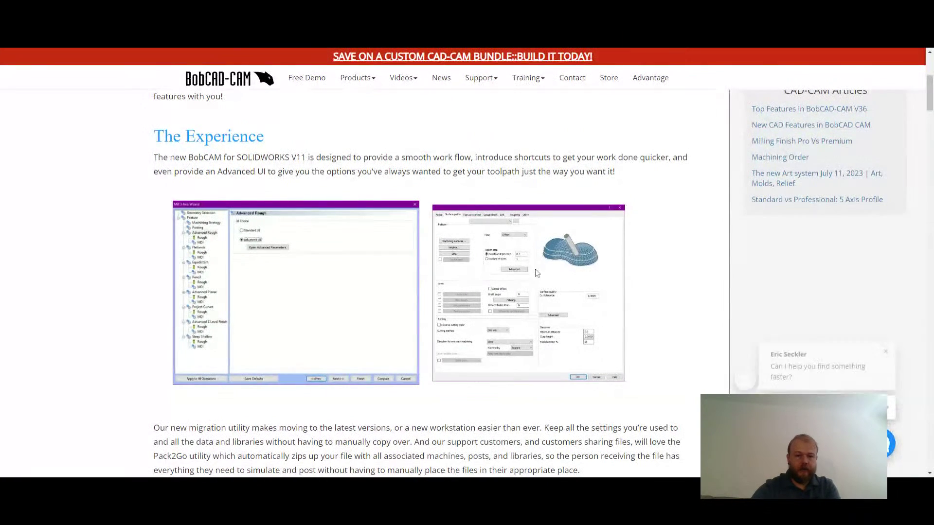
left_click(886, 349)
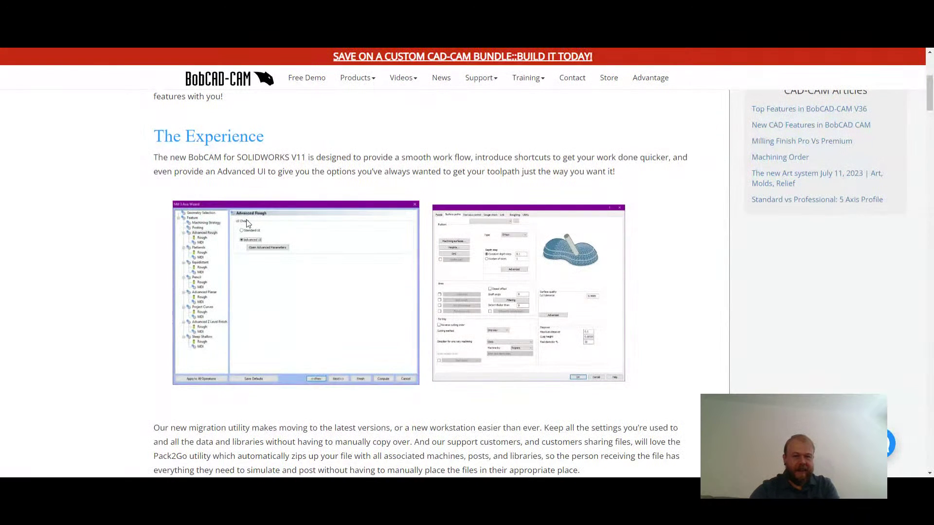
scroll(220, 259, "down", 6)
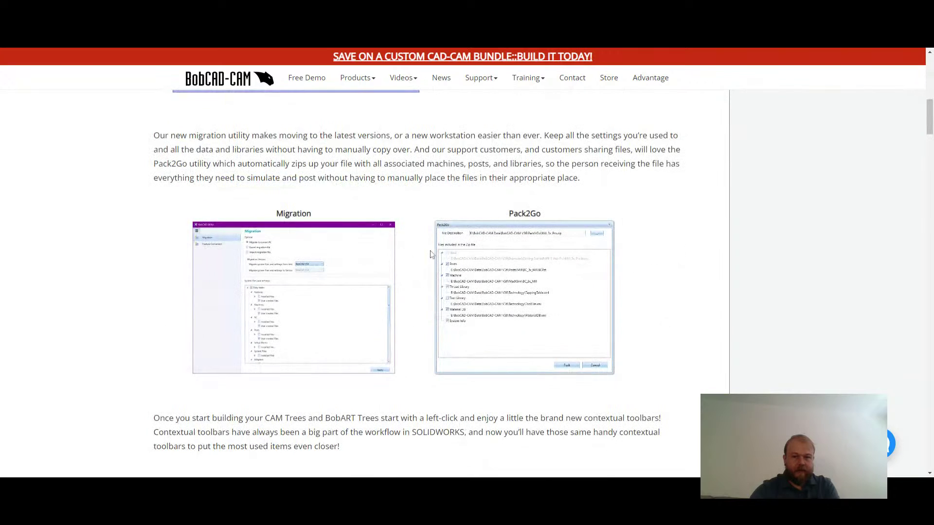
scroll(292, 214, "down", 1)
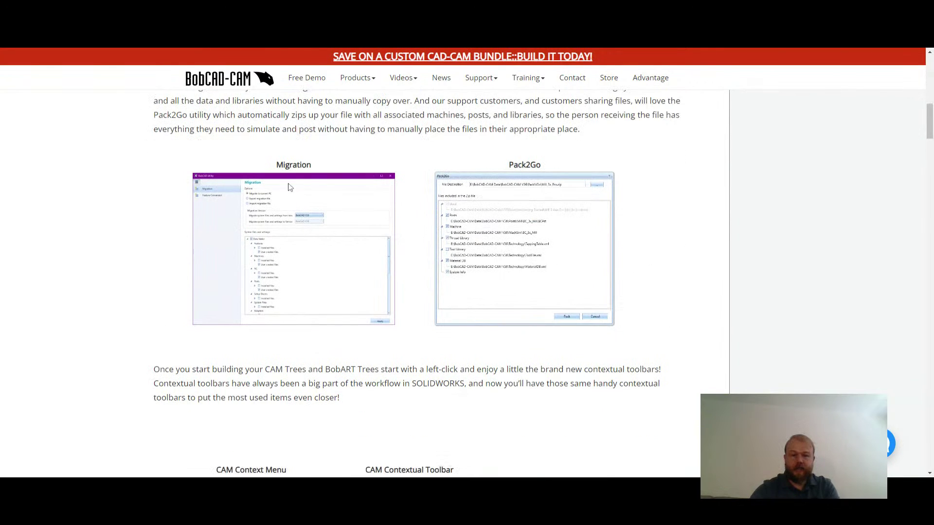
scroll(483, 202, "down", 5)
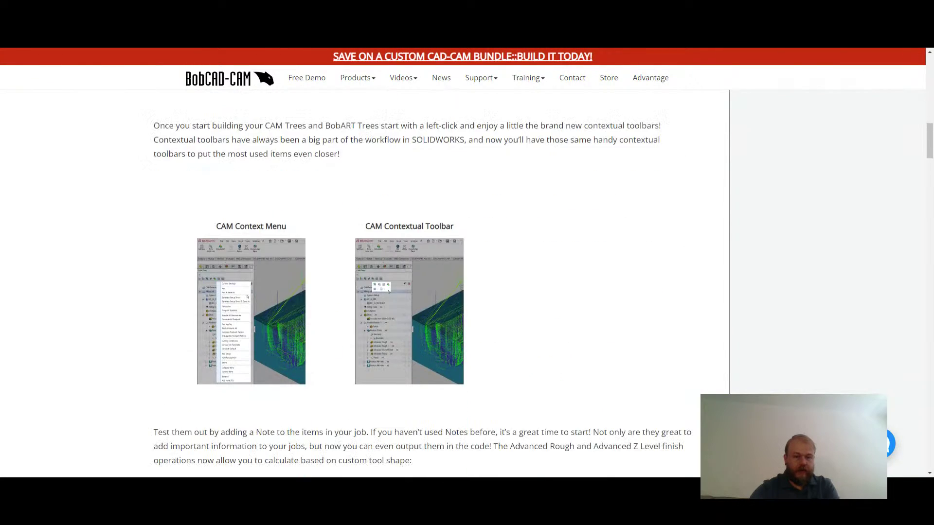
scroll(370, 273, "down", 2)
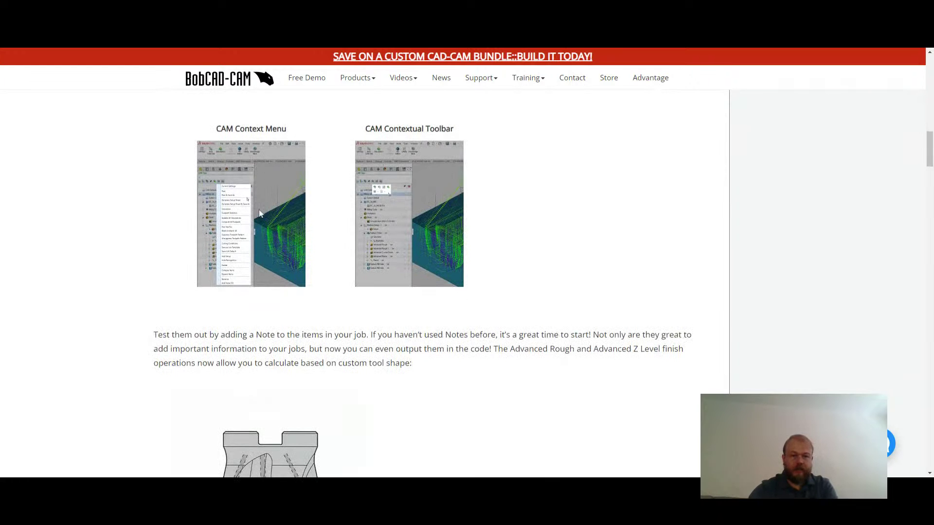
Look through the article's topics on the Tool Crib, multiple selection, deburring, copying Machine Setups, Remove Stock Pillars and Shift distance
scroll(411, 221, "down", 5)
scroll(300, 235, "down", 4)
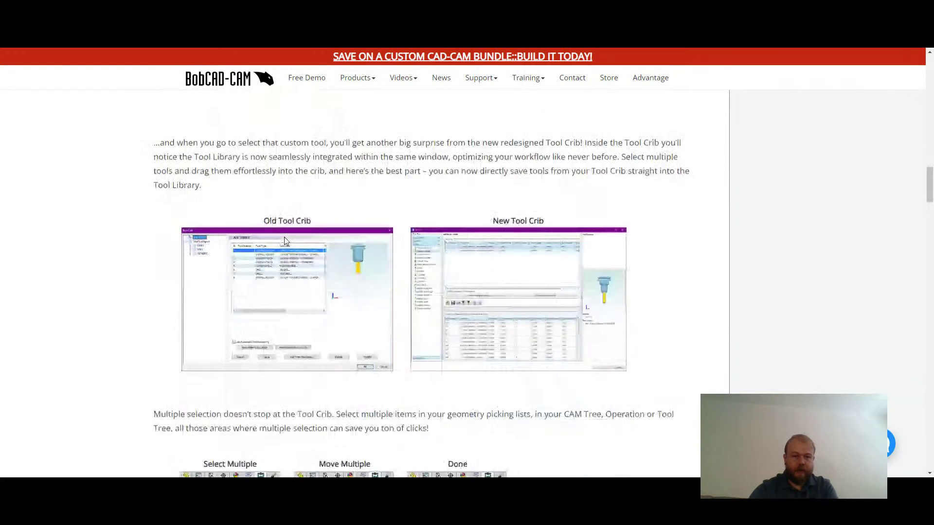
scroll(472, 275, "down", 8)
scroll(471, 275, "down", 15)
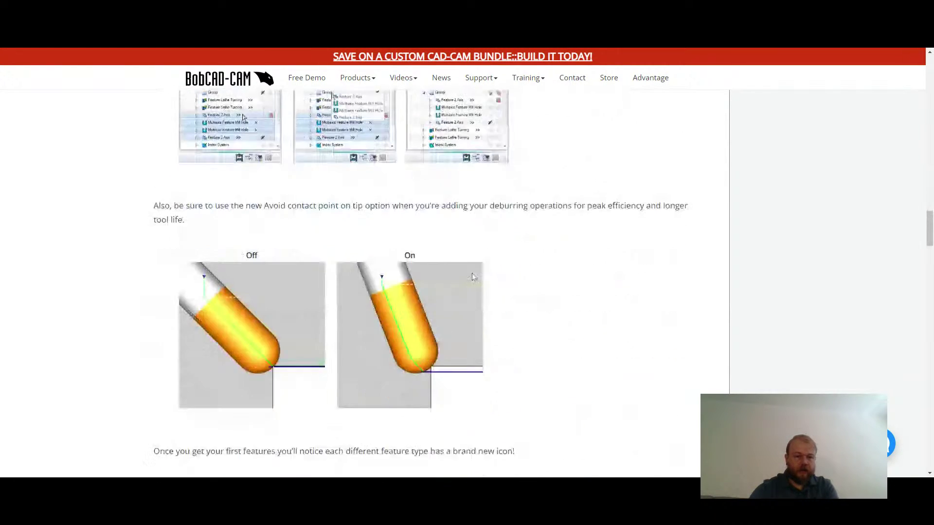
scroll(473, 277, "down", 7)
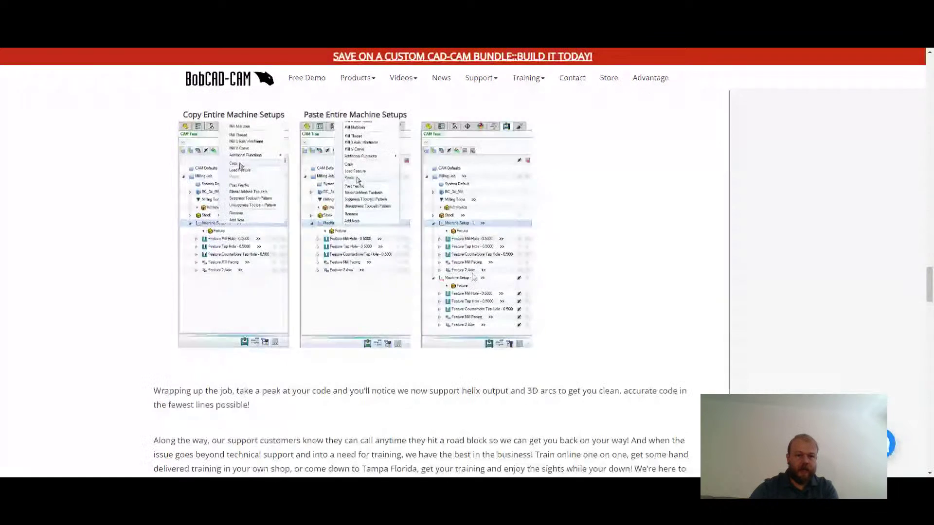
scroll(473, 276, "down", 5)
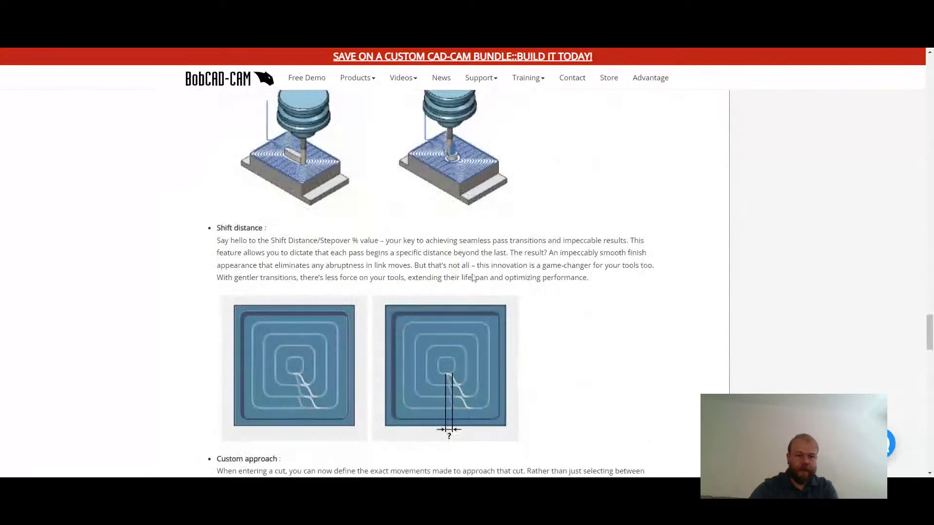
scroll(469, 291, "up", 2)
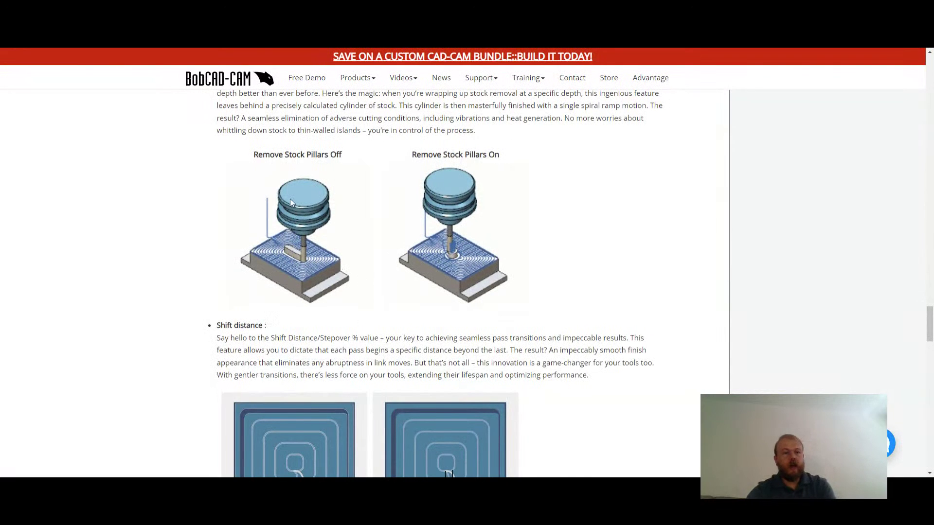
Return to the beginning of the V11 features article and open the BobCAD-CAM website's News page
scroll(280, 319, "up", 15)
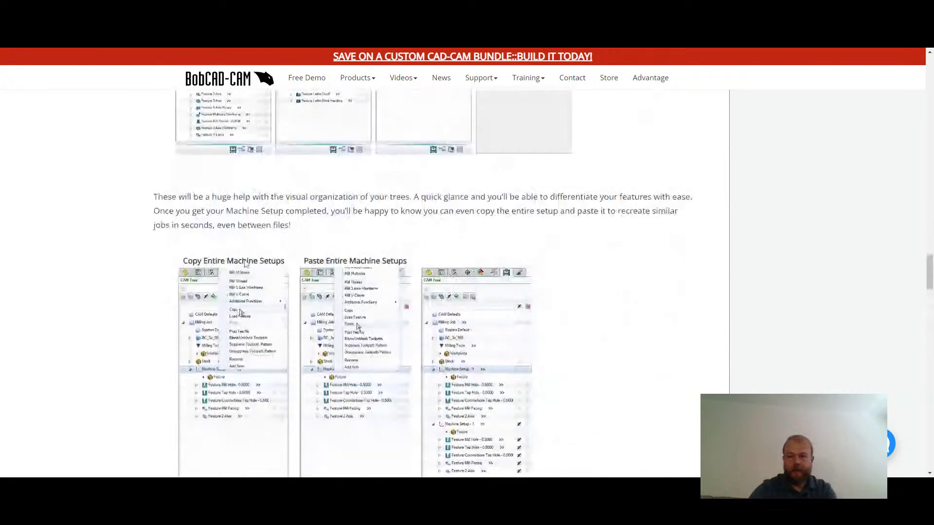
scroll(279, 318, "up", 20)
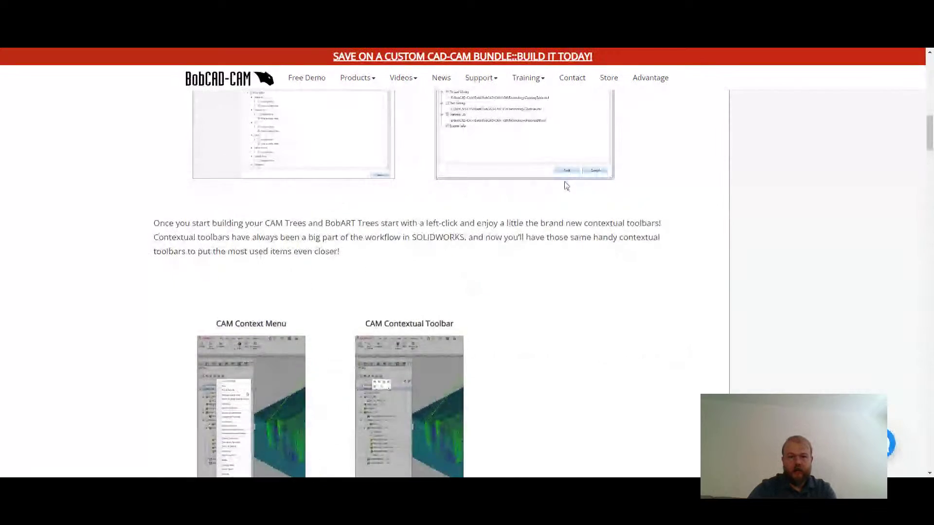
scroll(564, 188, "up", 8)
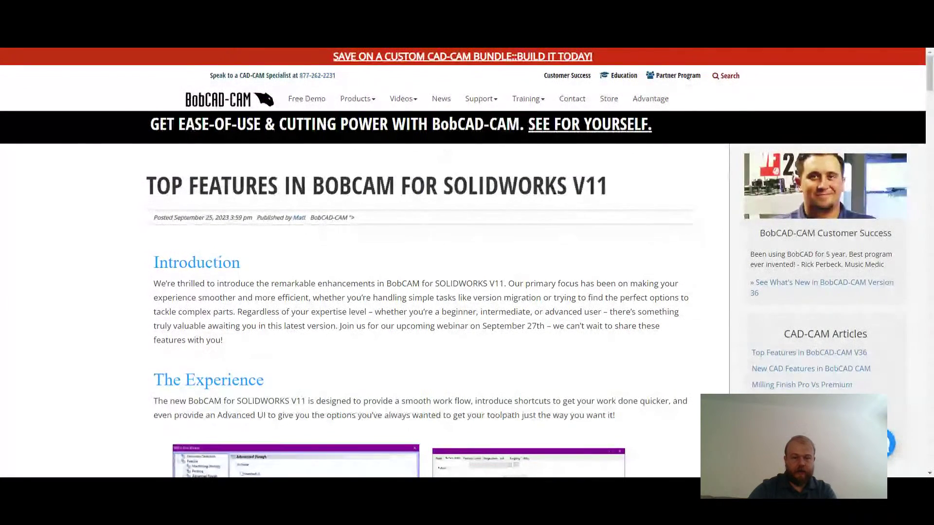
left_click(441, 100)
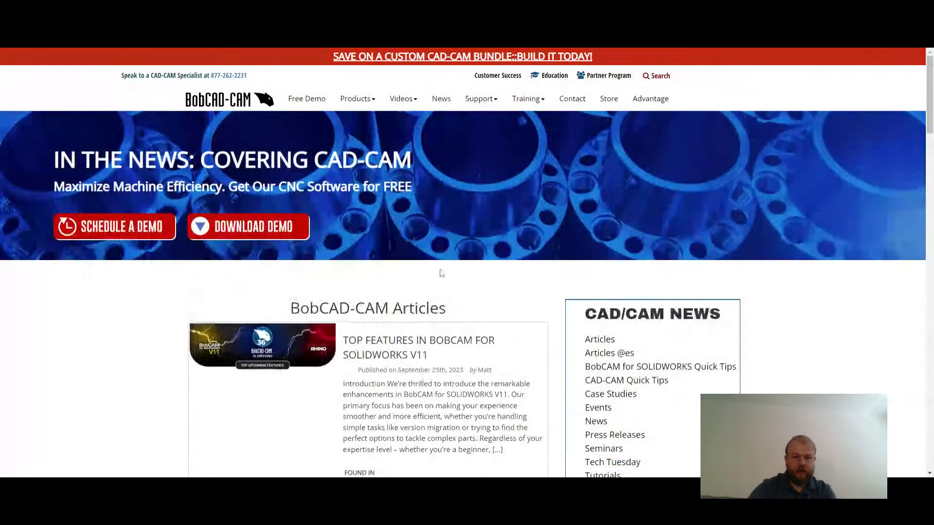
Find the Top Features in BobCAM for SOLIDWORKS V11 article among the BobCAD-CAM Articles and open it
scroll(443, 282, "down", 1)
scroll(350, 202, "down", 1)
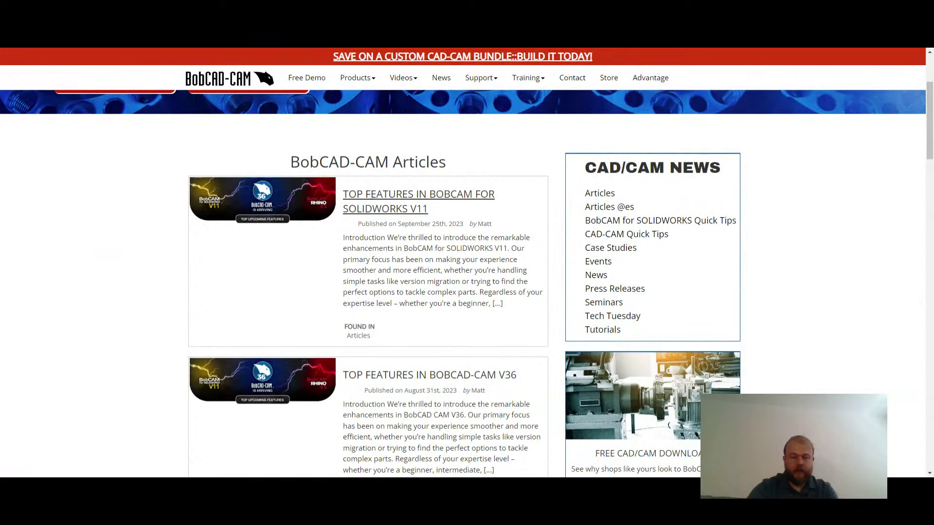
left_click(409, 211)
Skim the V11 features article through Shift distance, Custom approach, unconnected surface finishing and Y-Axis facing, and return to The Experience section
scroll(483, 329, "down", 15)
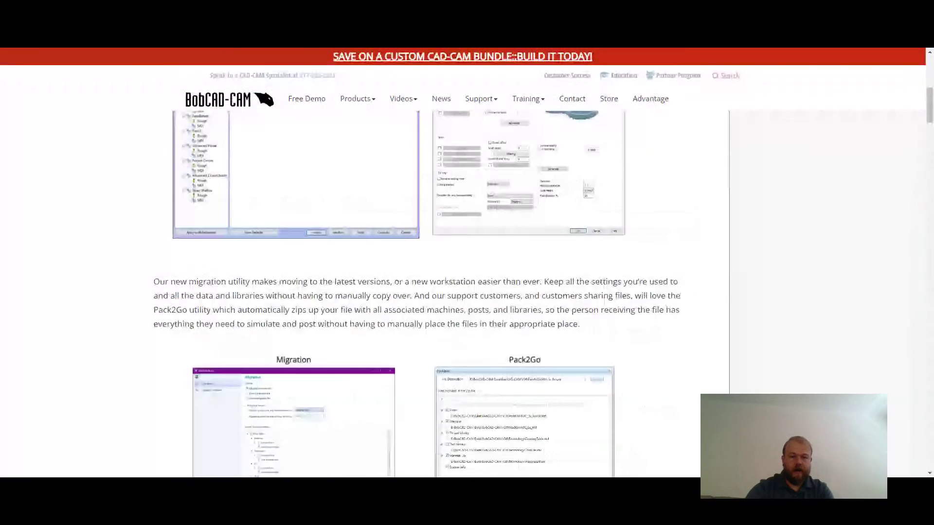
scroll(483, 329, "down", 15)
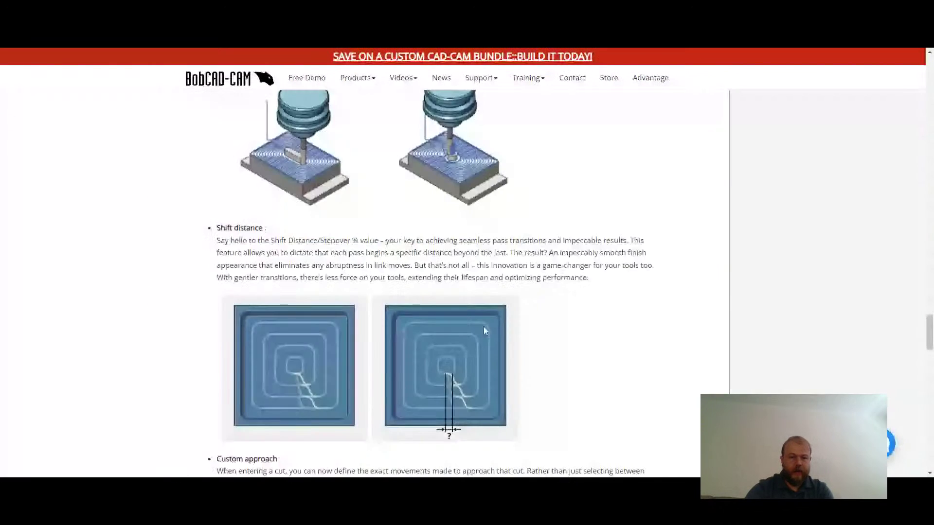
scroll(383, 305, "up", 5)
scroll(384, 304, "down", 6)
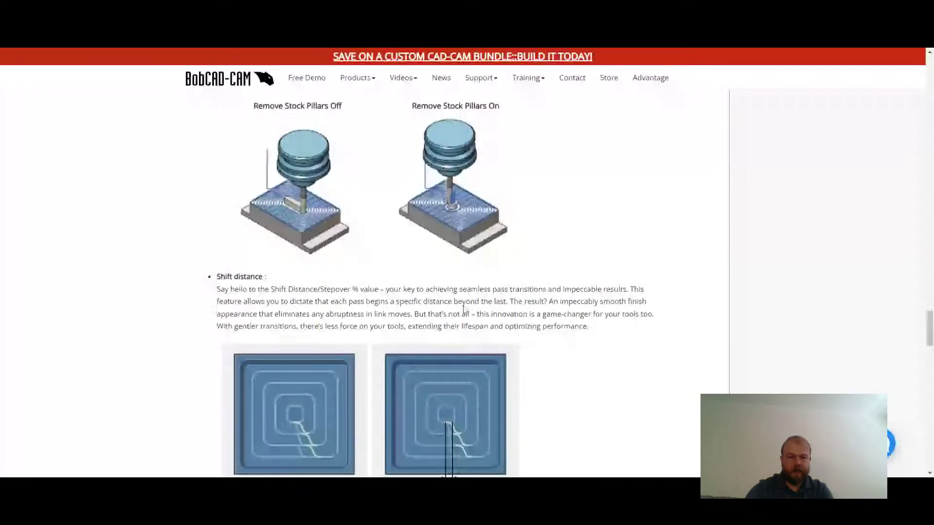
scroll(380, 277, "down", 16)
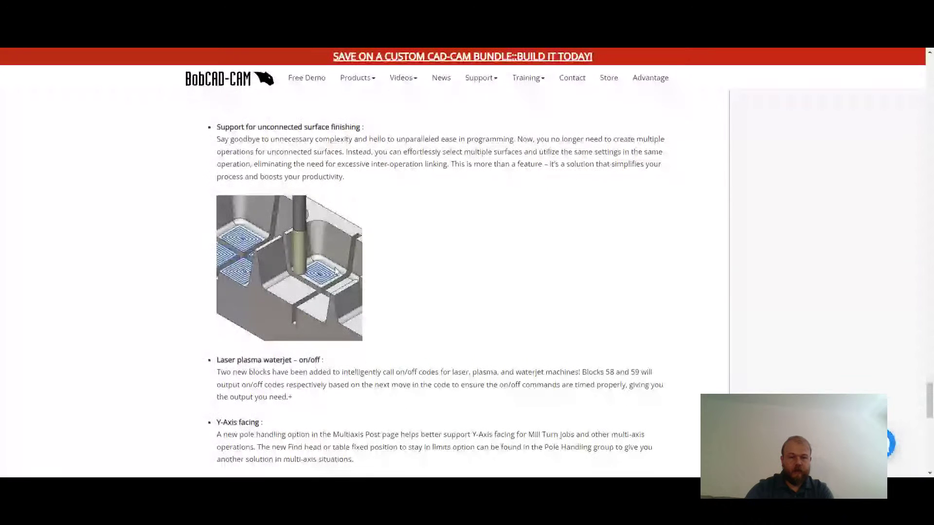
scroll(434, 269, "down", 10)
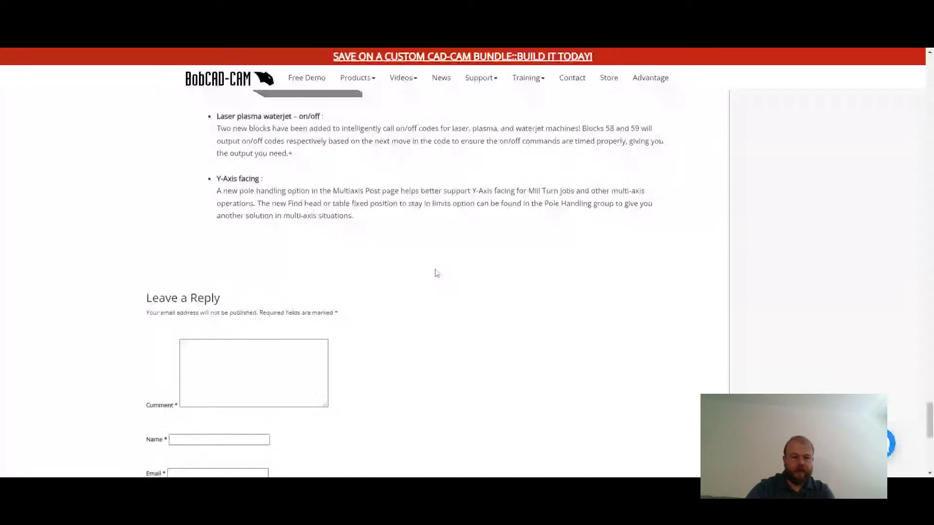
scroll(435, 280, "up", 20)
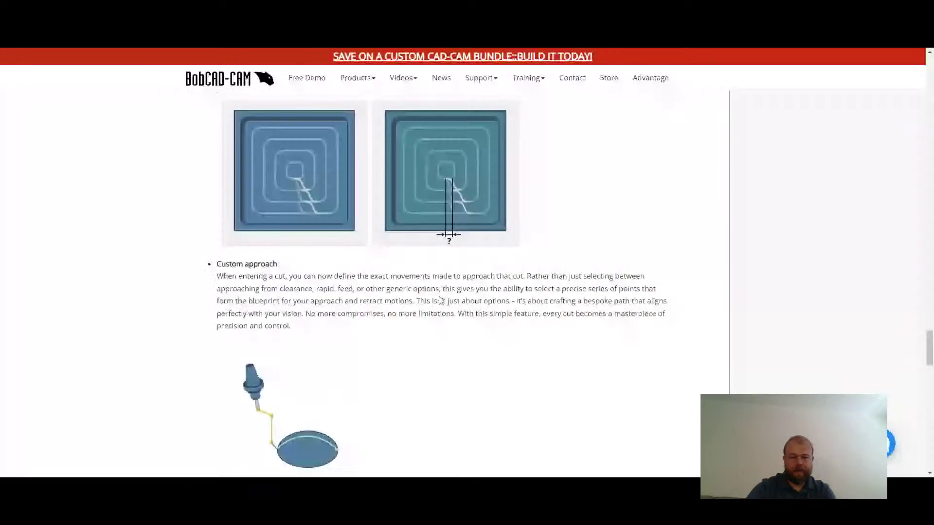
scroll(442, 310, "up", 8)
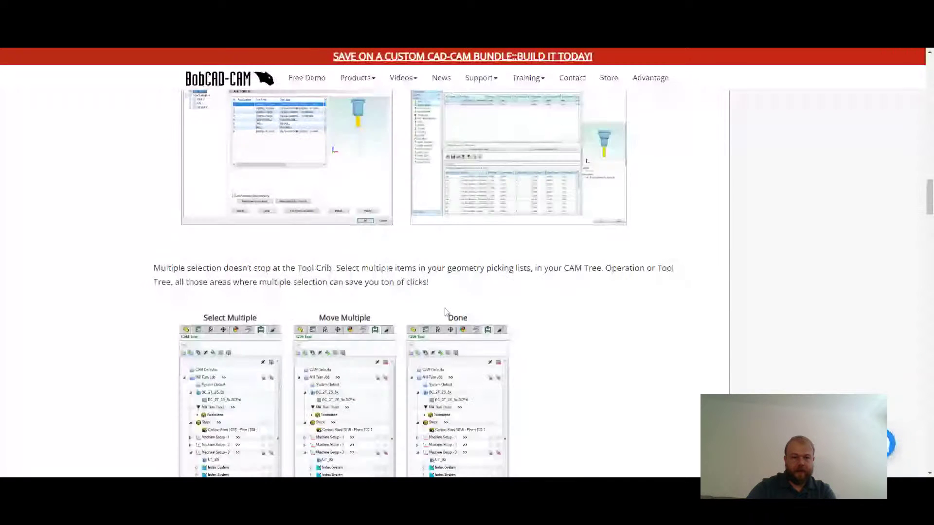
scroll(445, 311, "up", 20)
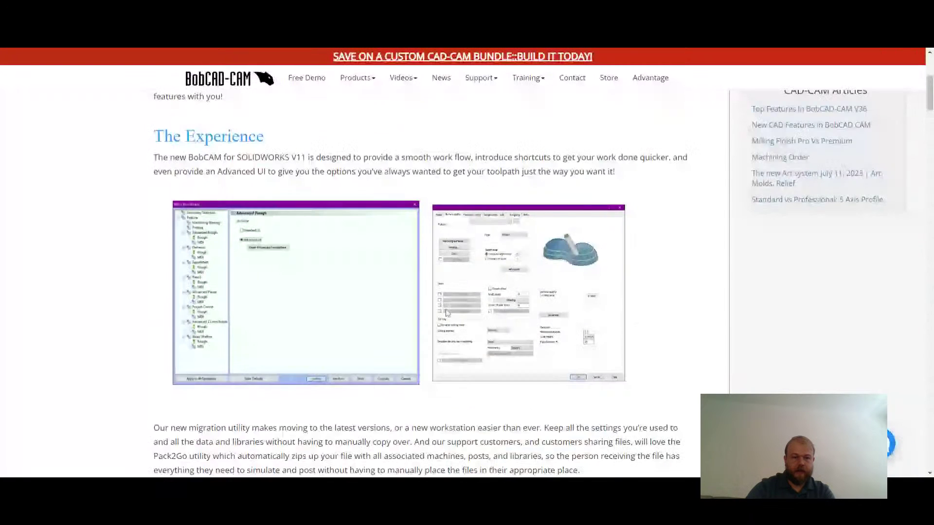
scroll(446, 311, "up", 1)
scroll(445, 309, "down", 6)
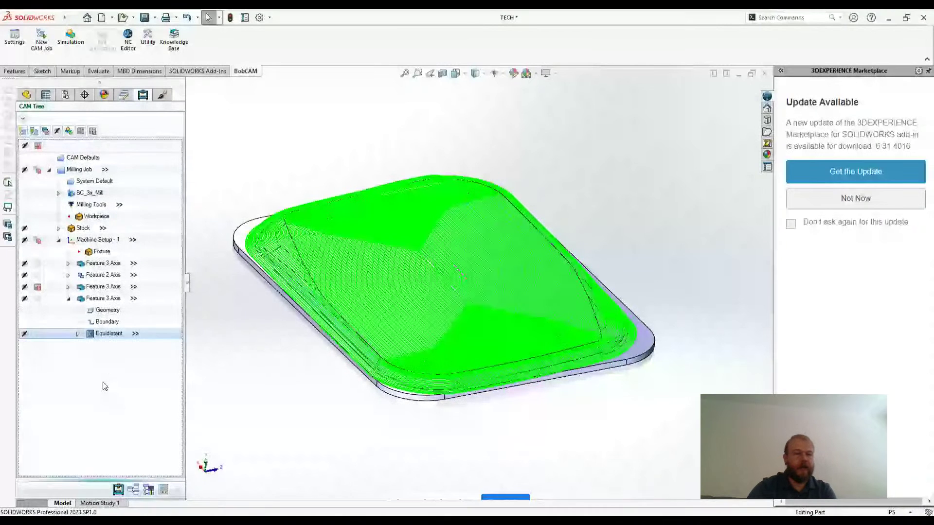
In SOLIDWORKS, set the Milling Job's machine to TRAK_DPM_3x_Mill and select its post processor in the CAM Tree
left_click(75, 194)
left_click(100, 195)
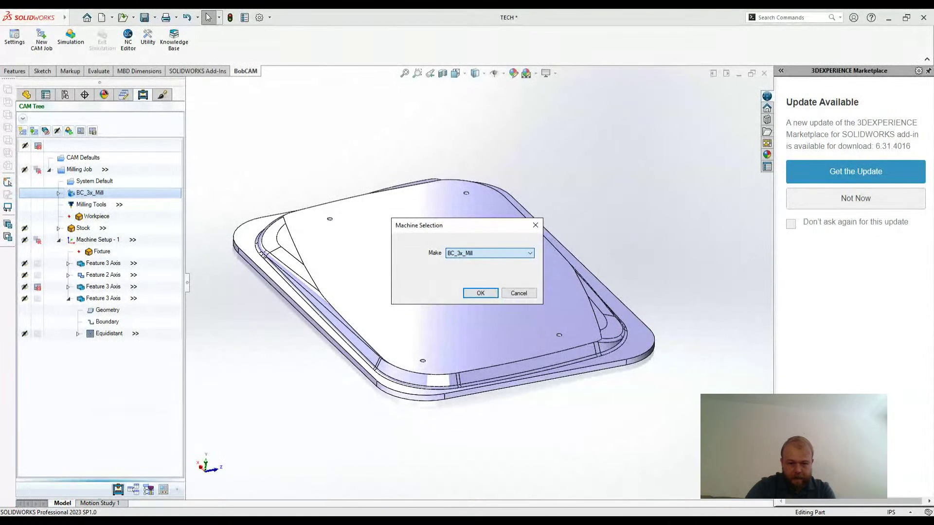
left_click(510, 445)
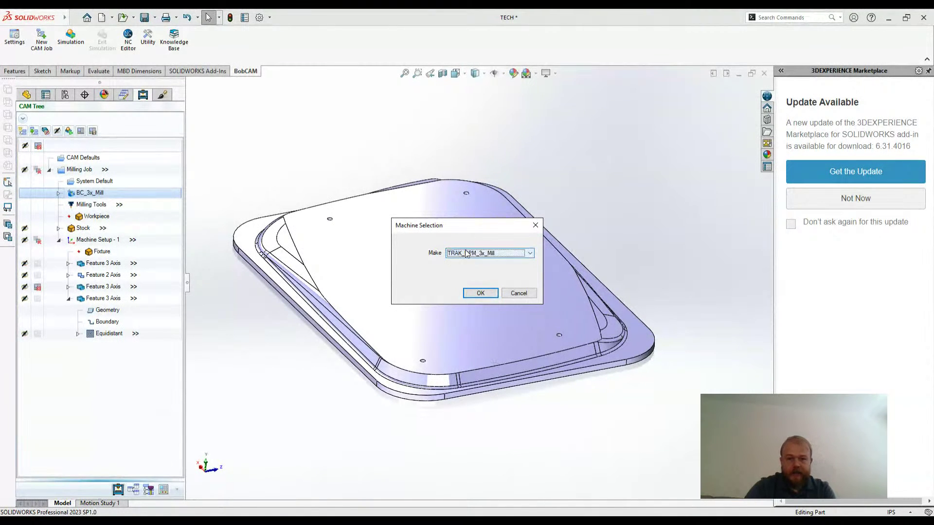
left_click(479, 293)
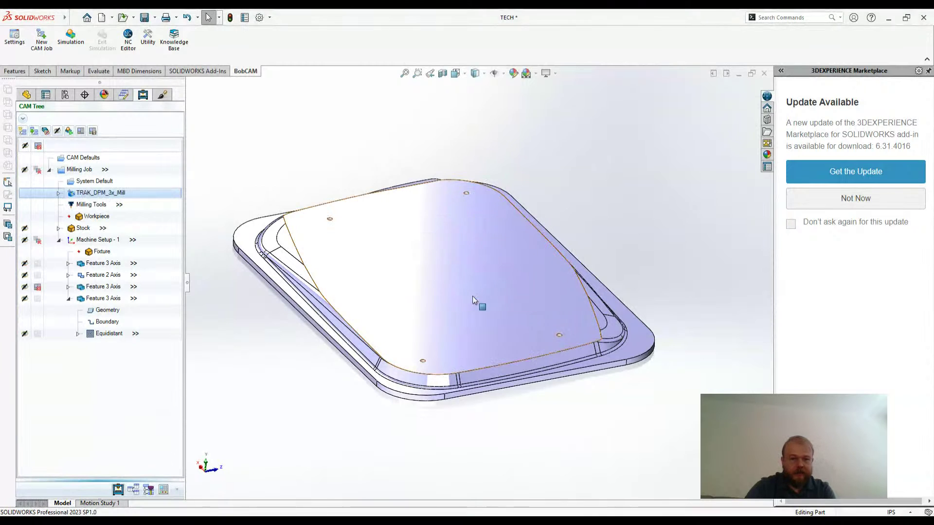
left_click(59, 193)
left_click(90, 206)
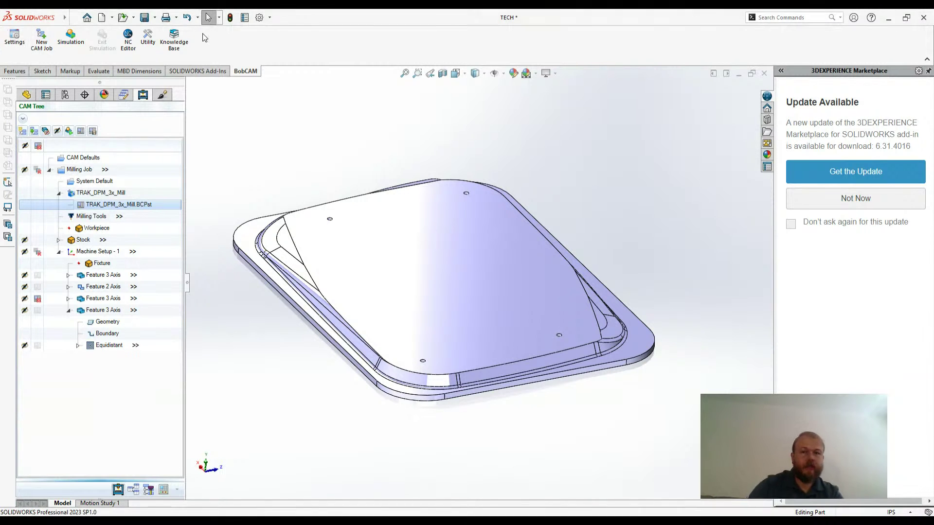
Show the SOLIDWORKS Pack and Go options for the TECH part and close them without saving a package
mouse_move(61, 19)
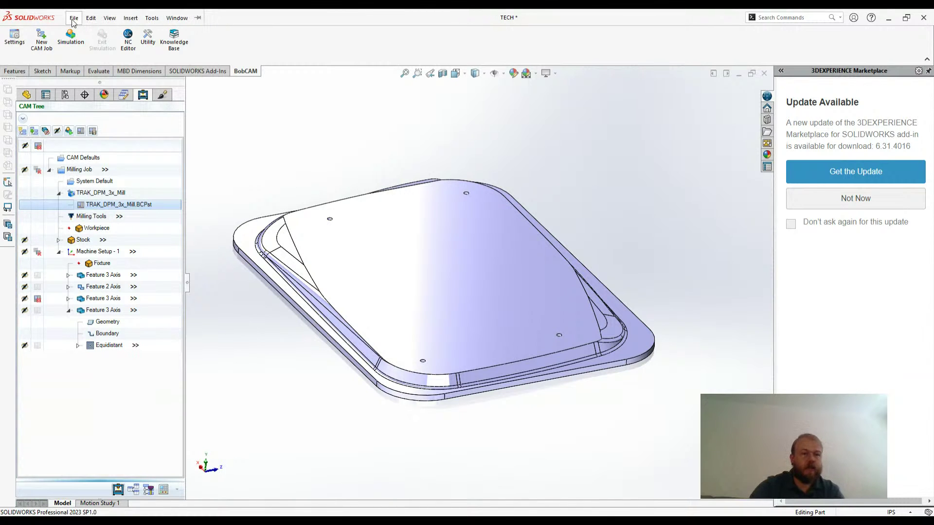
left_click(74, 18)
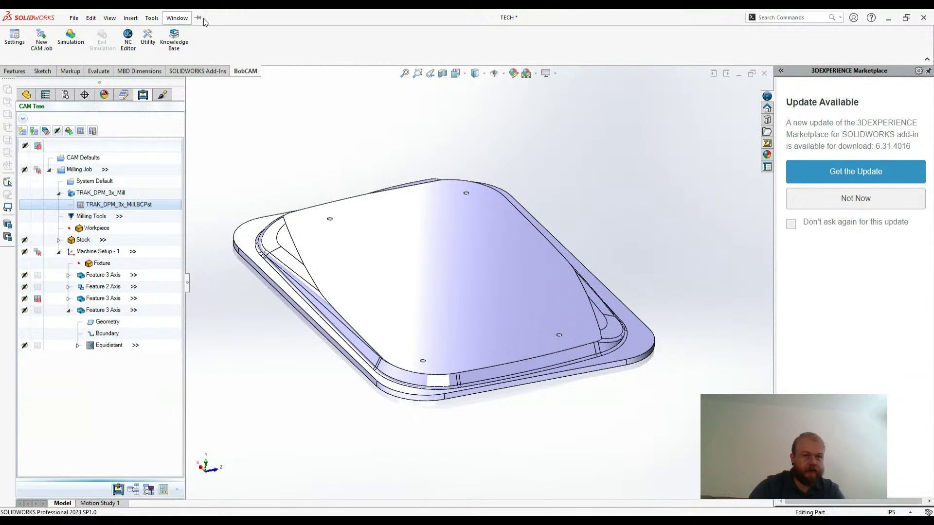
left_click(73, 20)
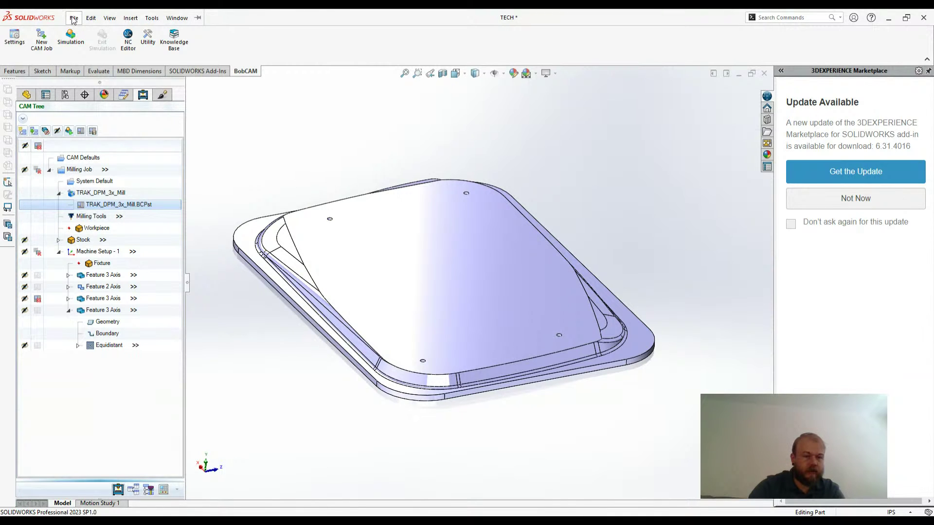
left_click(151, 240)
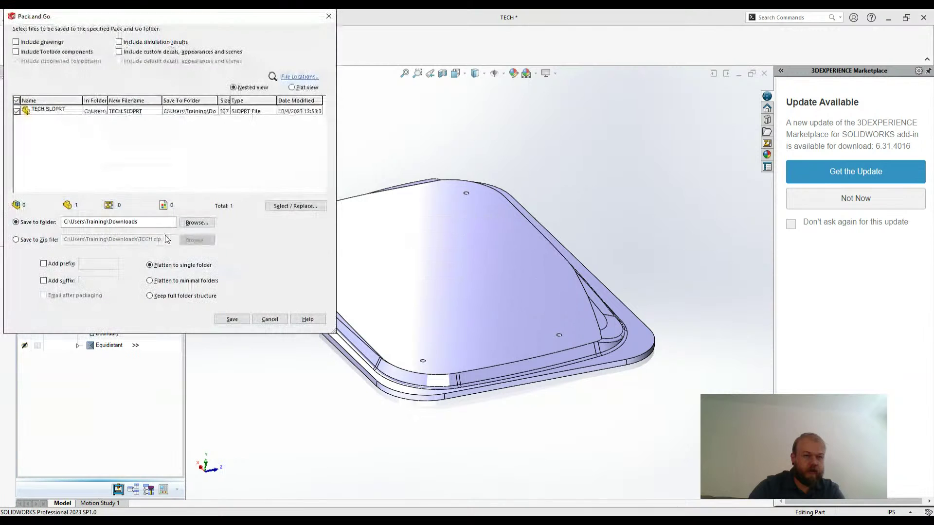
left_click(273, 324)
mouse_move(68, 20)
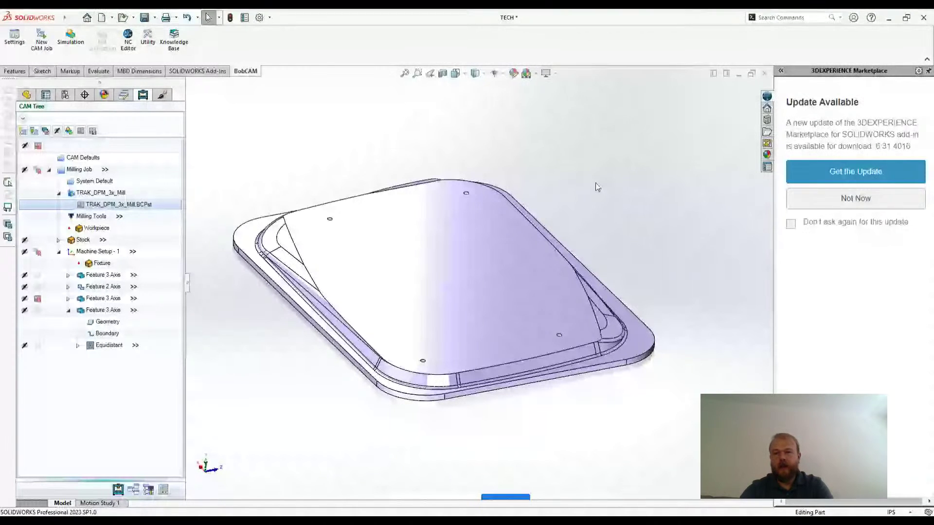
Point out BobCAM's Pack2go command, and open the Unpack file selection and cancel it
left_click(871, 17)
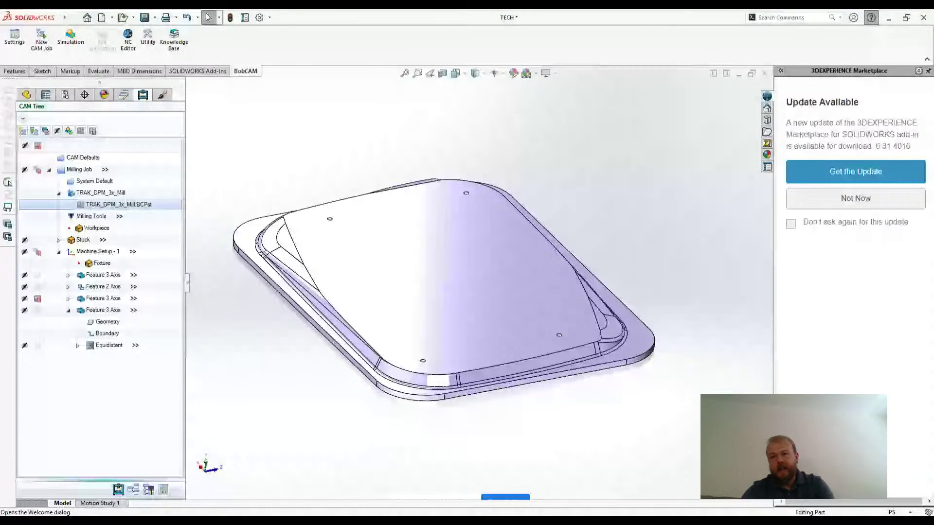
mouse_move(848, 44)
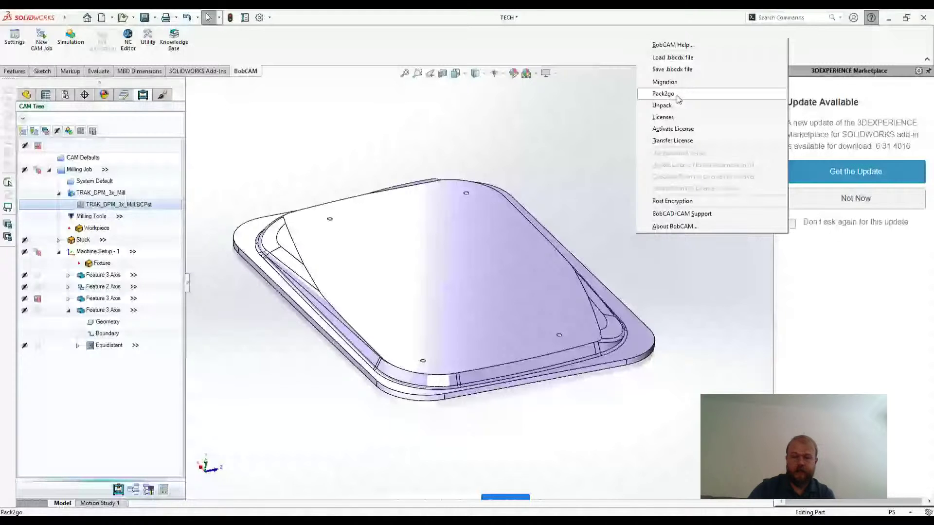
left_click(565, 113)
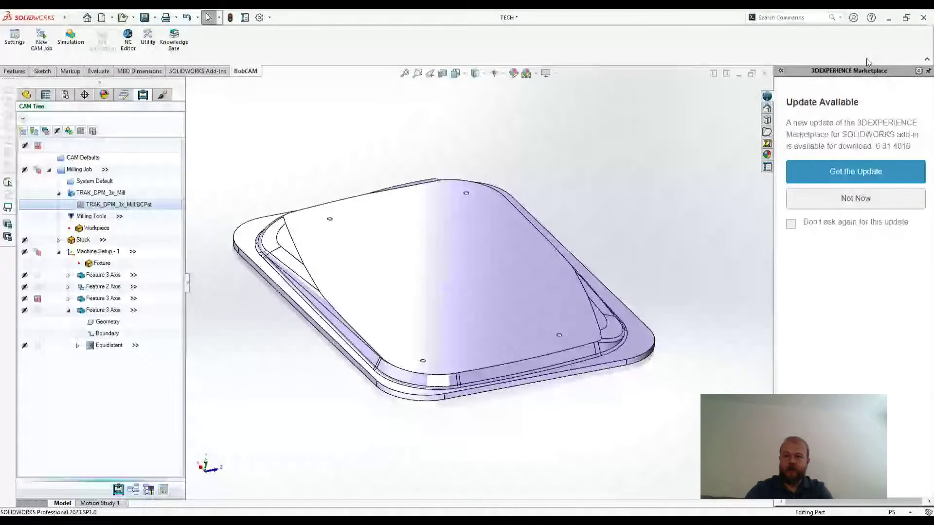
left_click(871, 18)
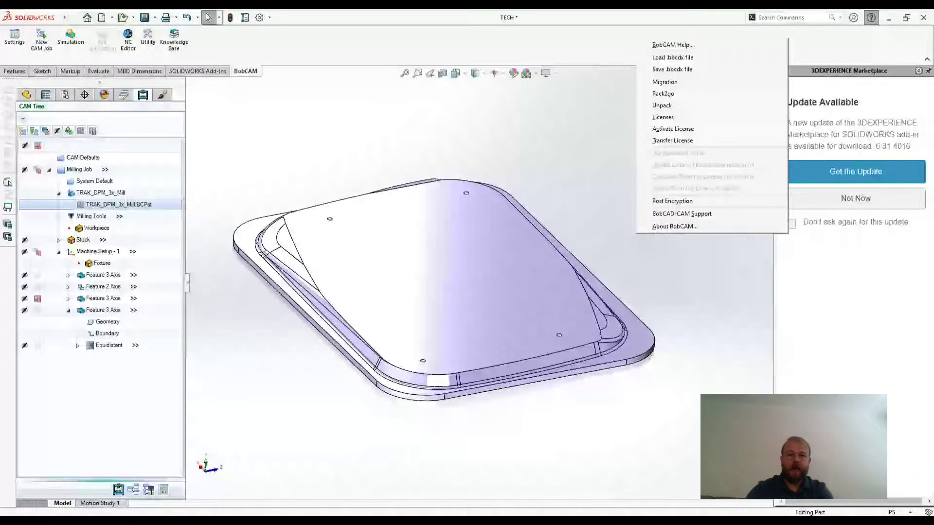
left_click(670, 106)
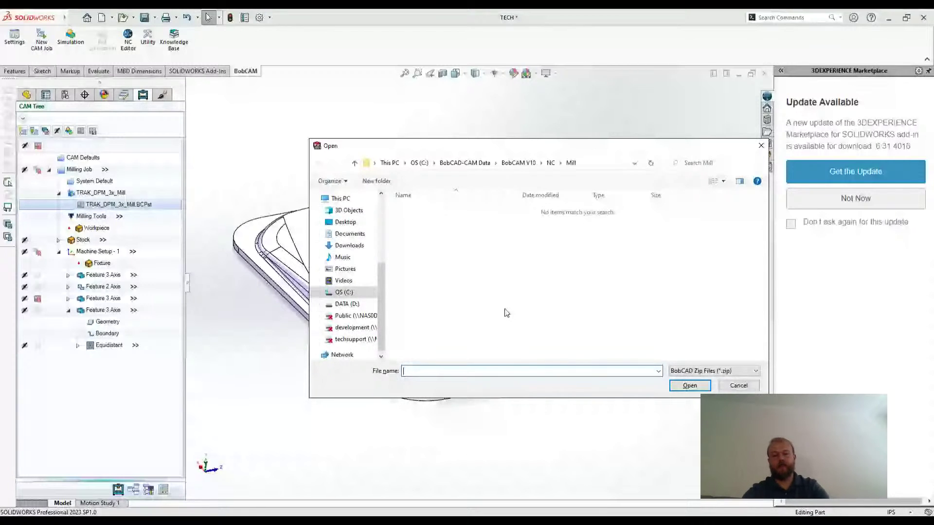
left_click(732, 386)
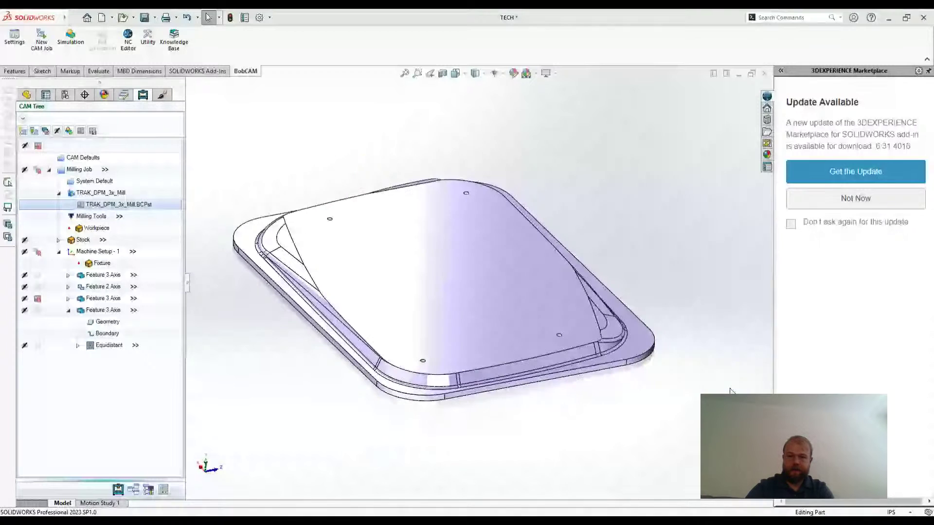
Look over BobCAM's Migration command and the related packing and licensing commands
left_click(871, 18)
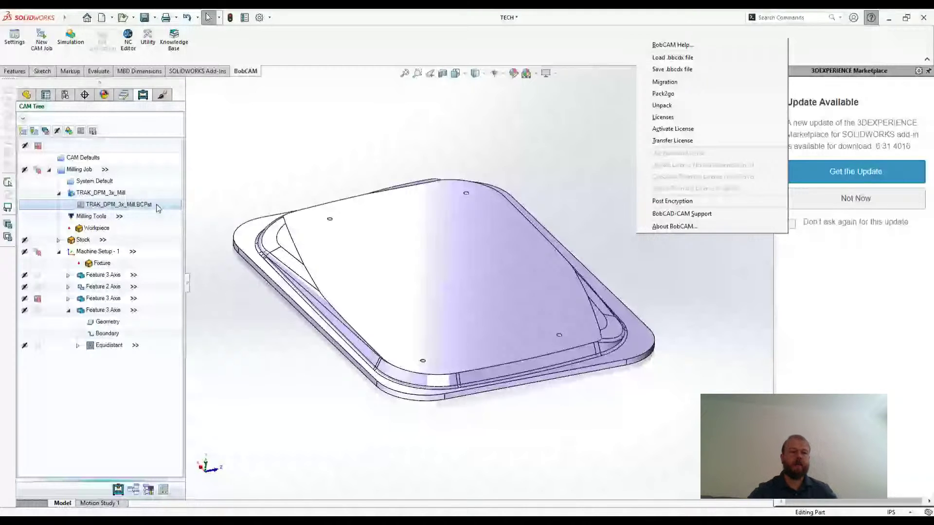
left_click(699, 82)
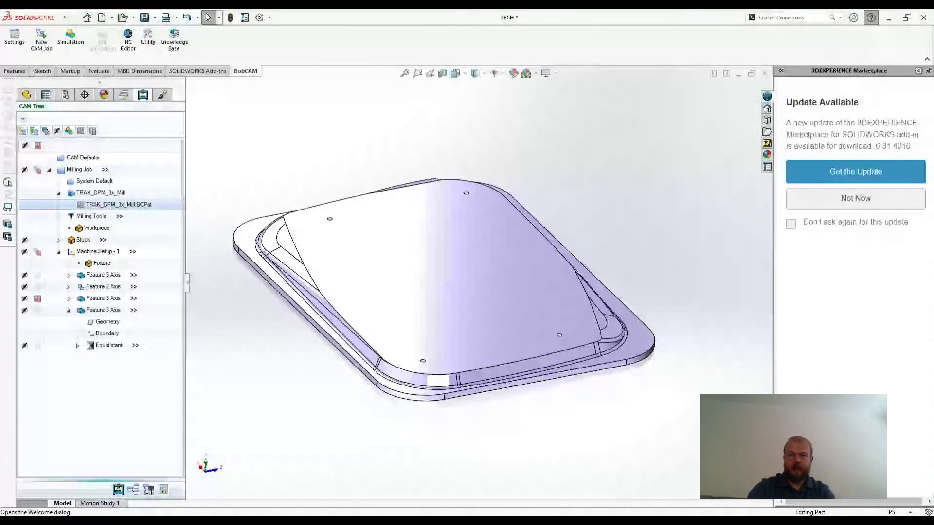
left_click(871, 18)
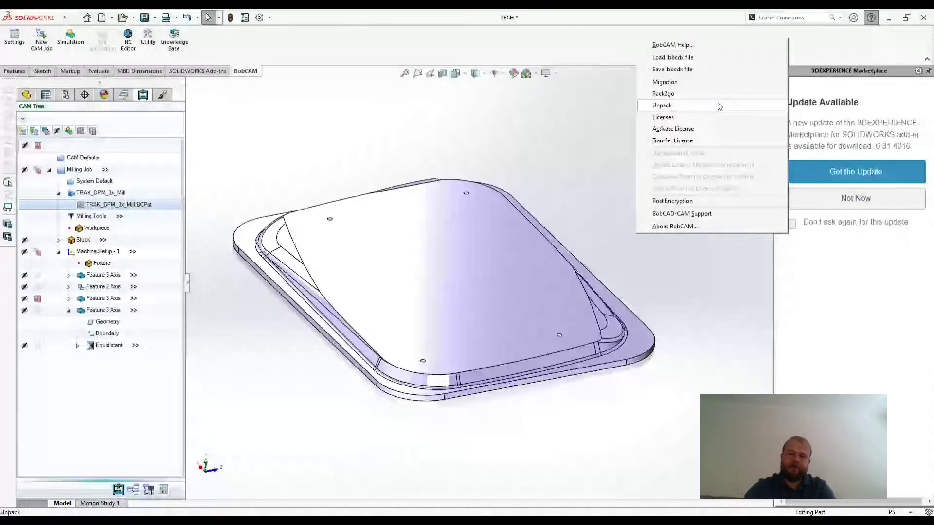
left_click(611, 156)
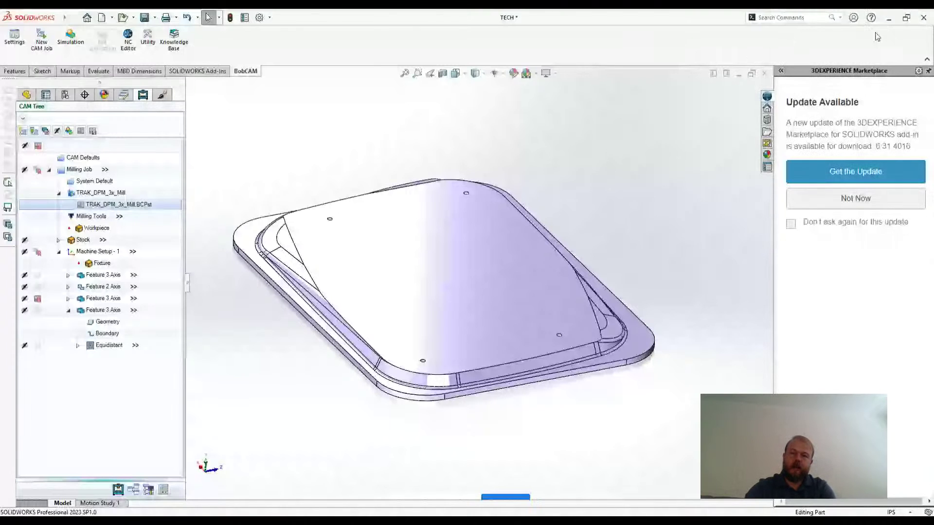
left_click(871, 18)
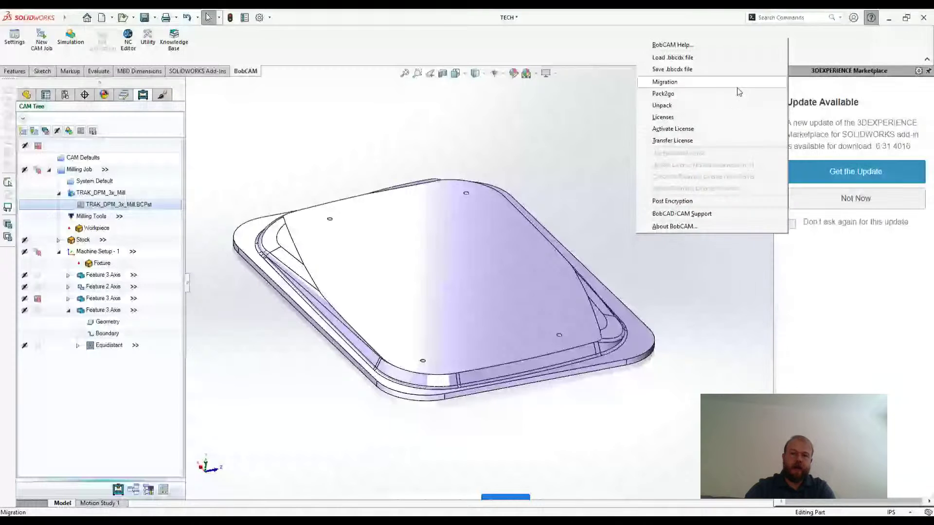
left_click(698, 140)
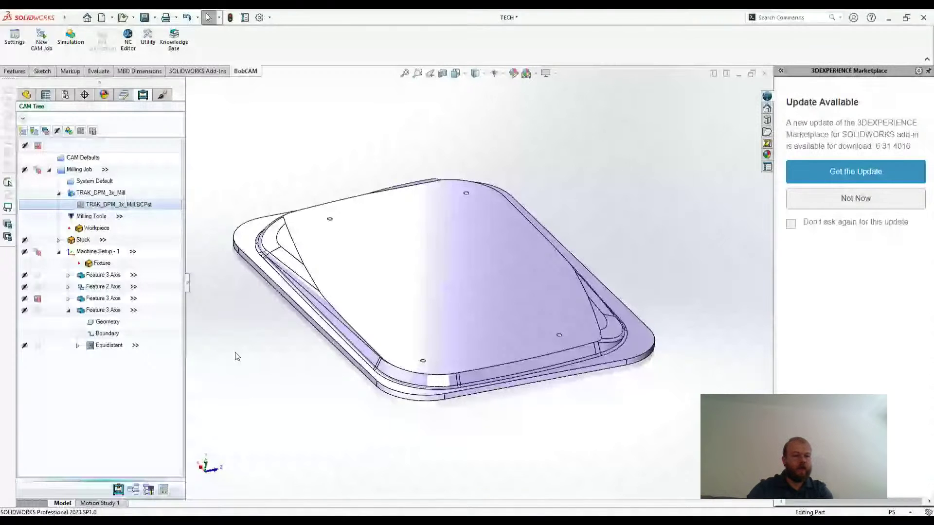
Show the Equidistant toolpath on the TECH part, and close the 3x mill demo V3 part without saving it
left_click(120, 345)
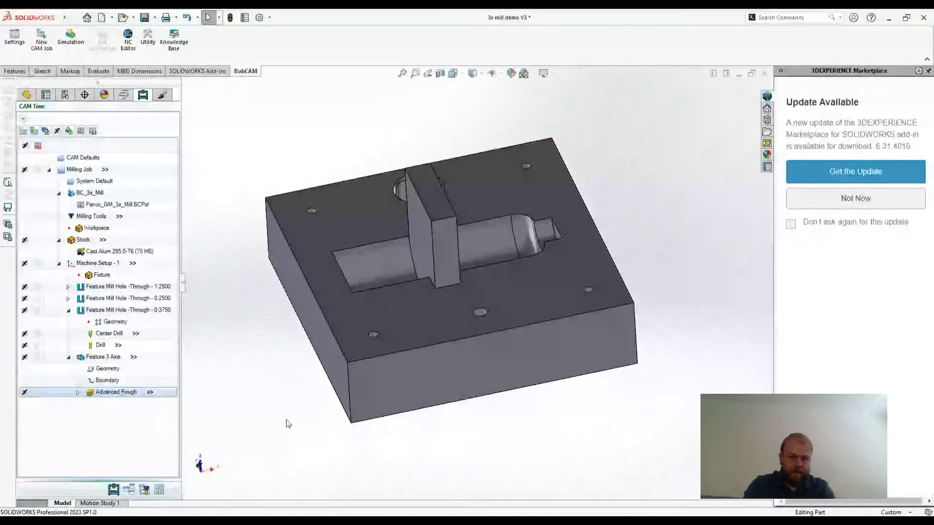
left_click(764, 74)
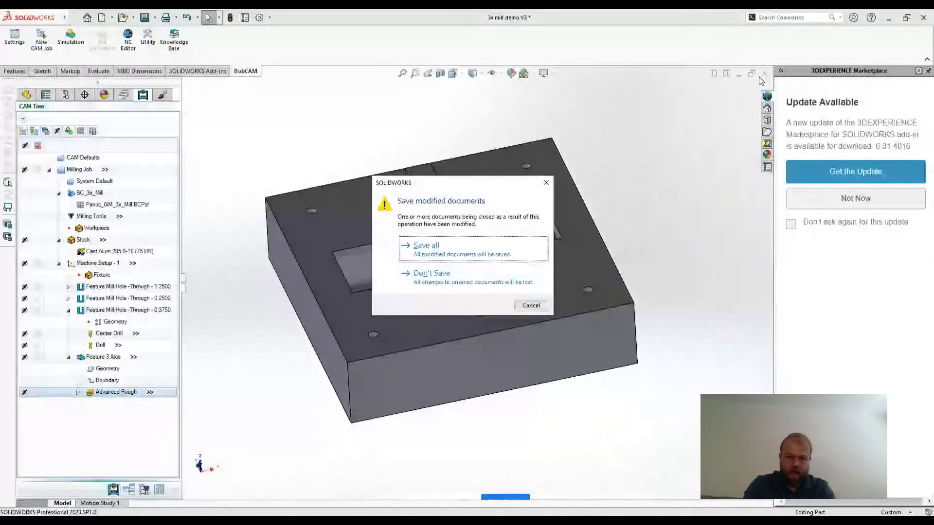
left_click(486, 277)
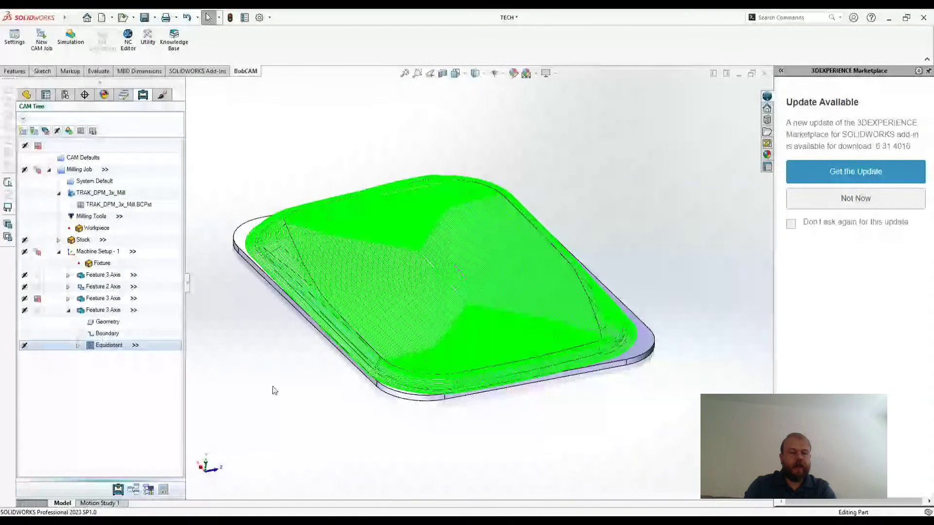
Open the Equidistant operation, look over its Rough tool data and feeds and speeds, and cancel without changes
double_click(109, 345)
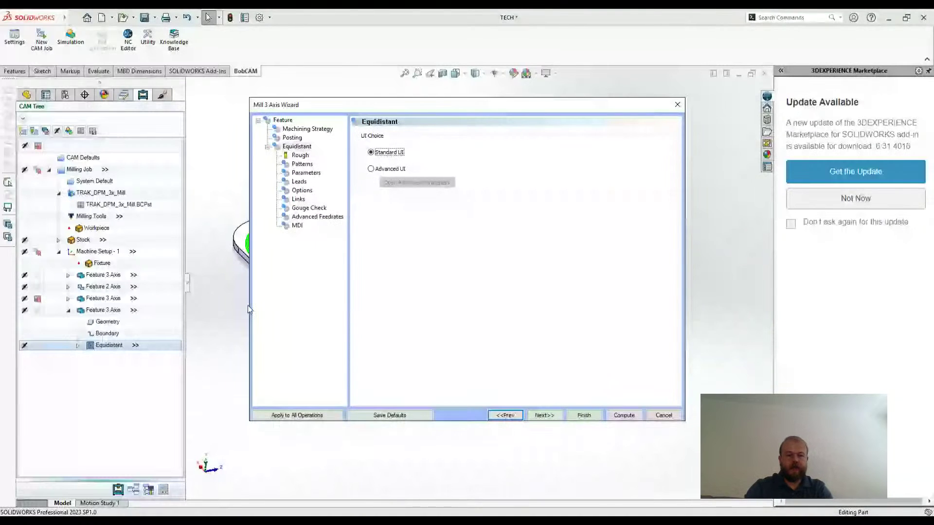
left_click(300, 155)
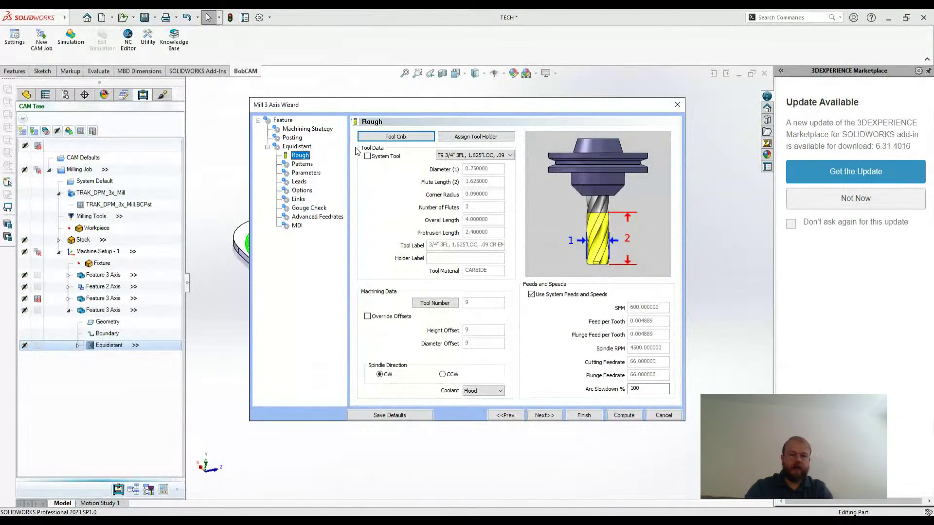
left_click(415, 140)
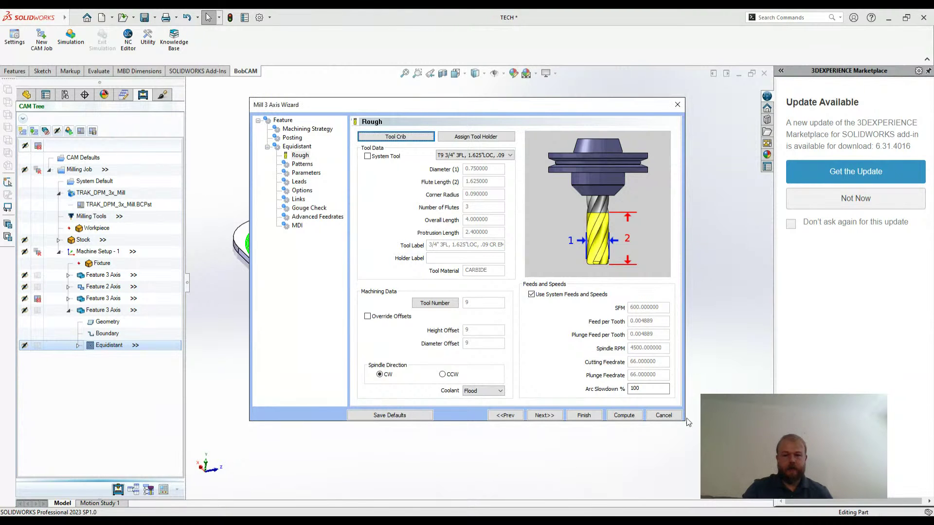
left_click(663, 415)
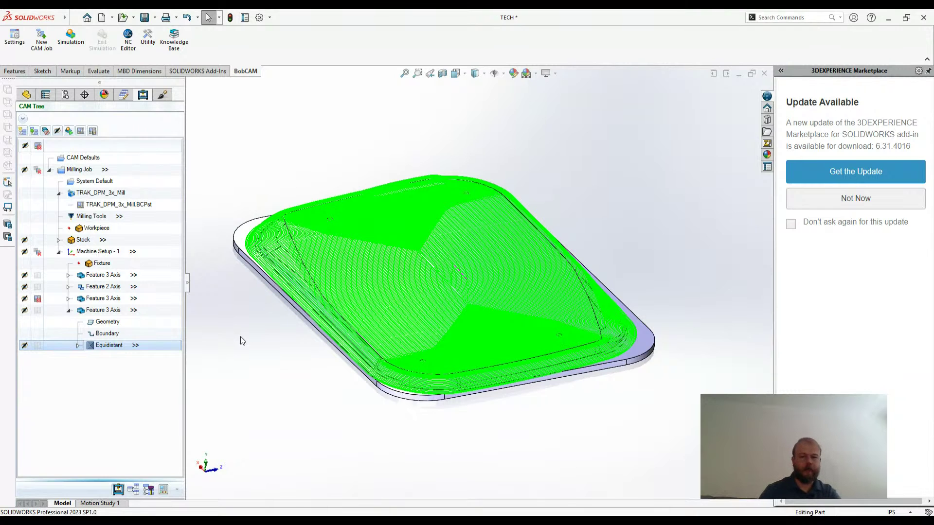
Reopen the Equidistant operation, switch its UI choice to Advanced UI, and open the advanced parameters
double_click(148, 346)
left_click(300, 155)
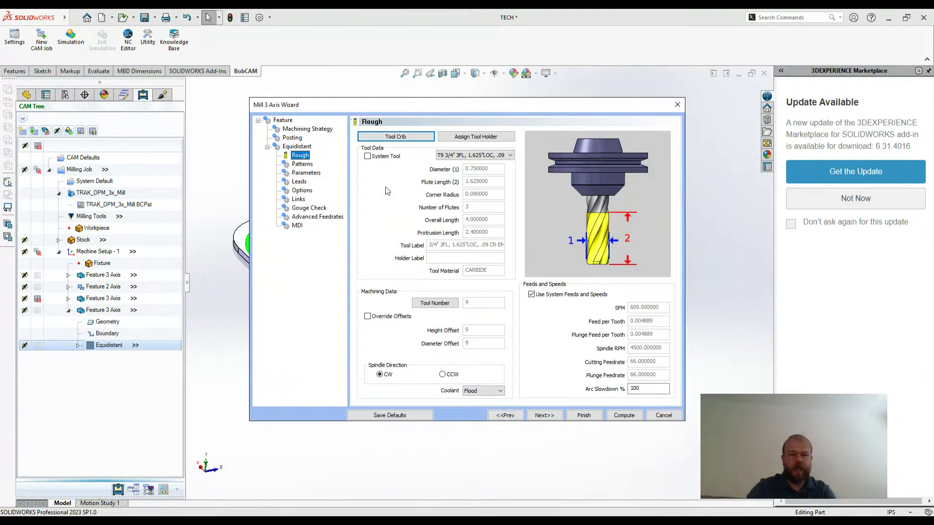
left_click(504, 417)
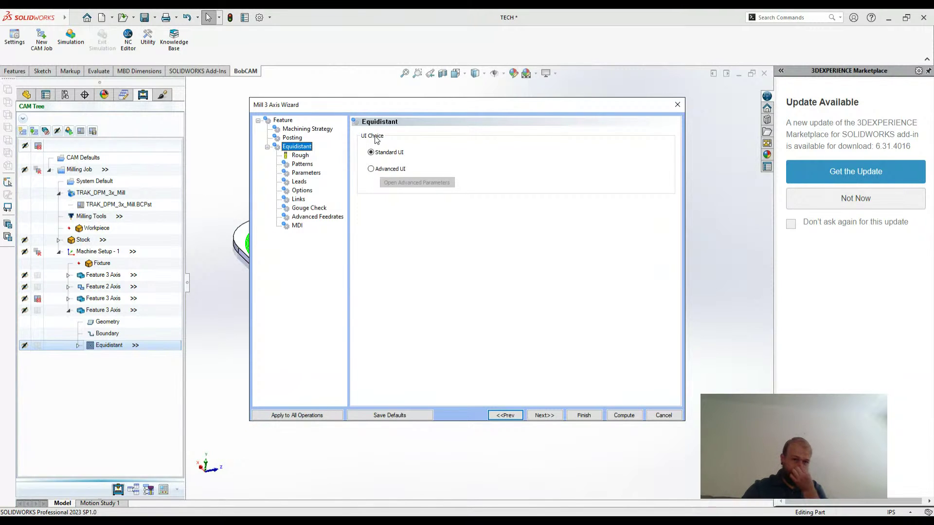
left_click(392, 169)
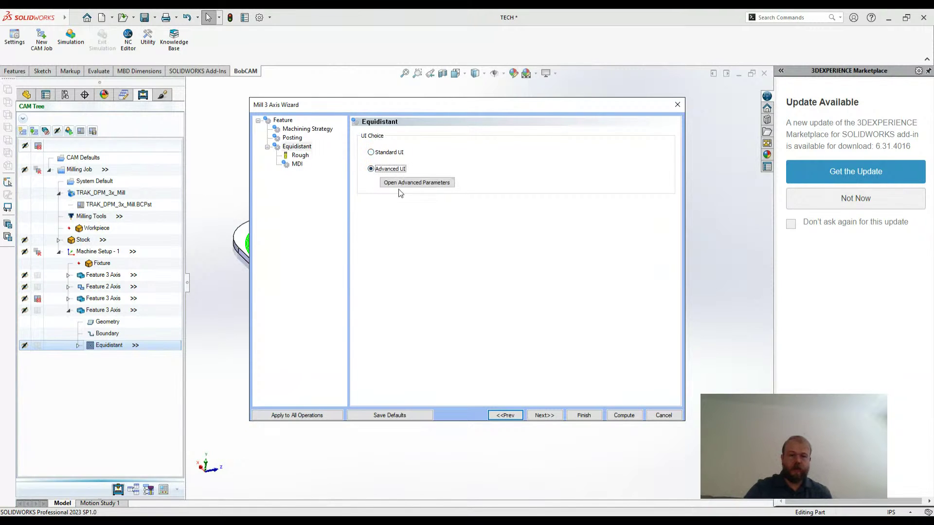
left_click(414, 183)
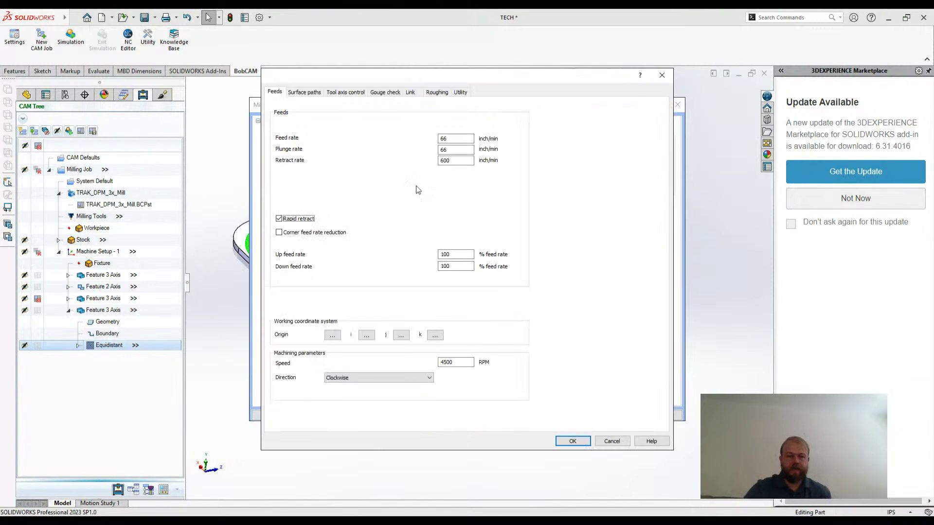
Look through the advanced surface paths, tool axis control, gouge check and link settings of the Equidistant operation
left_click(305, 94)
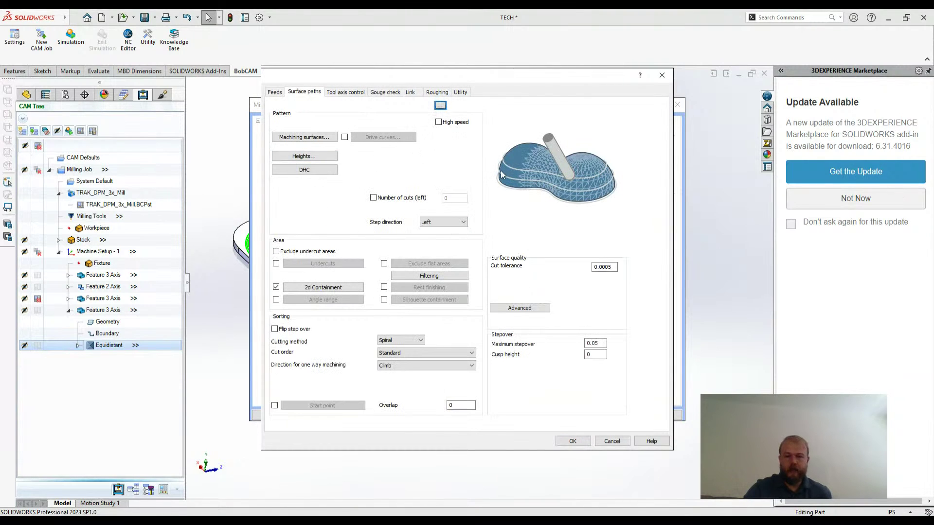
left_click(350, 93)
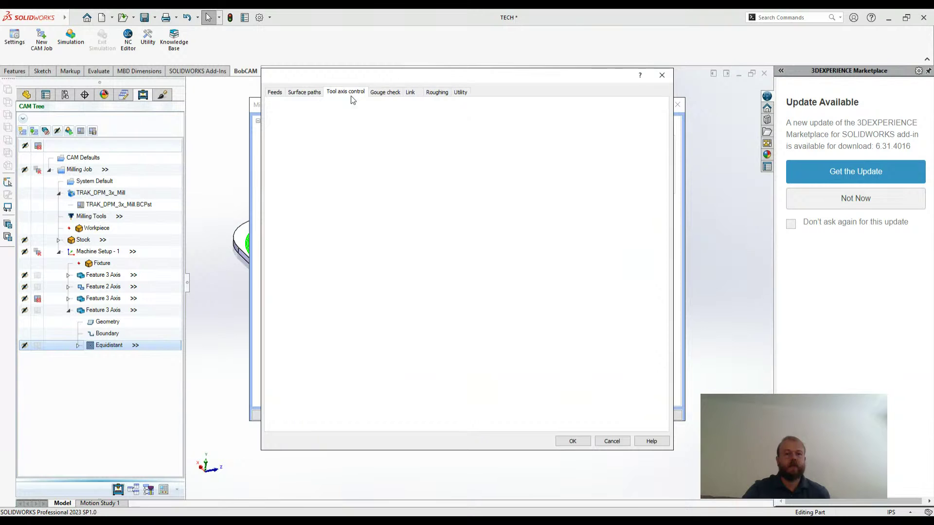
left_click(382, 93)
left_click(410, 92)
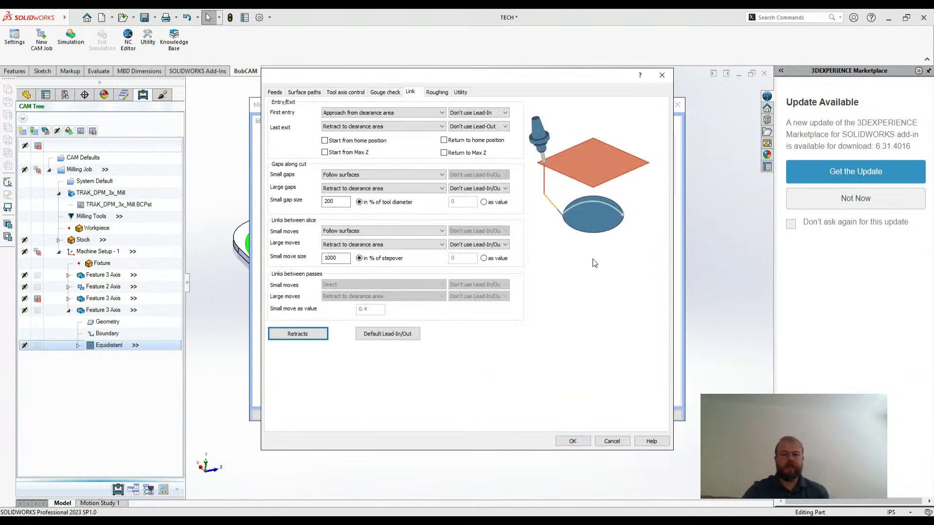
Set the default lead-in type to Automatic arc, copy it to the lead-out, accept the parameters, and compute the Equidistant toolpath
left_click(395, 334)
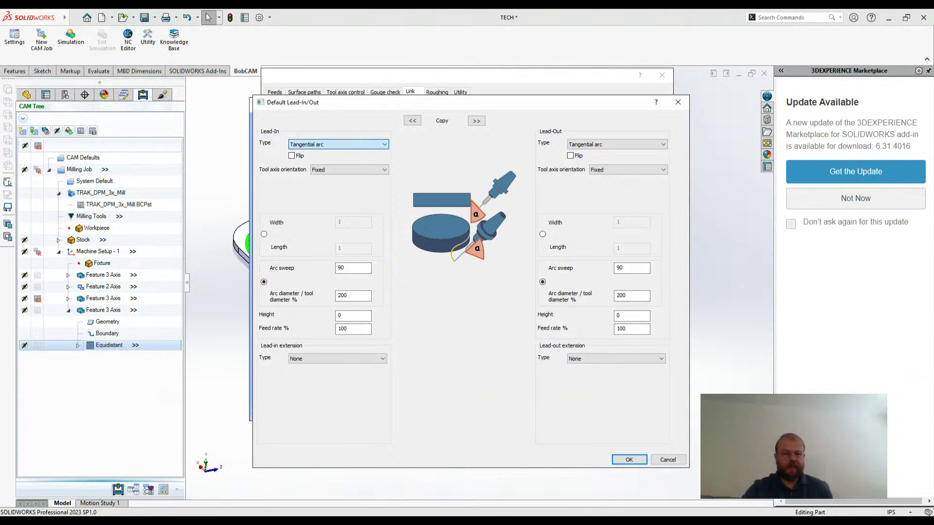
left_click(353, 235)
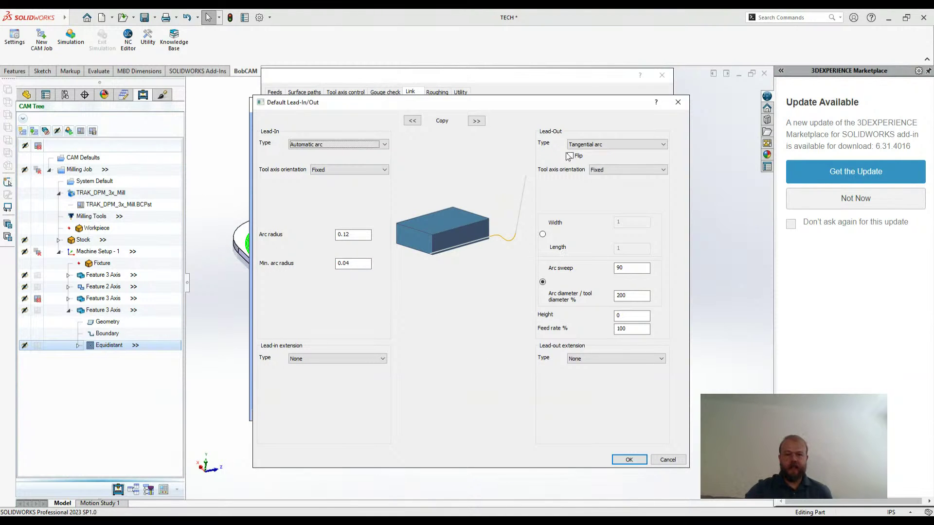
left_click(475, 121)
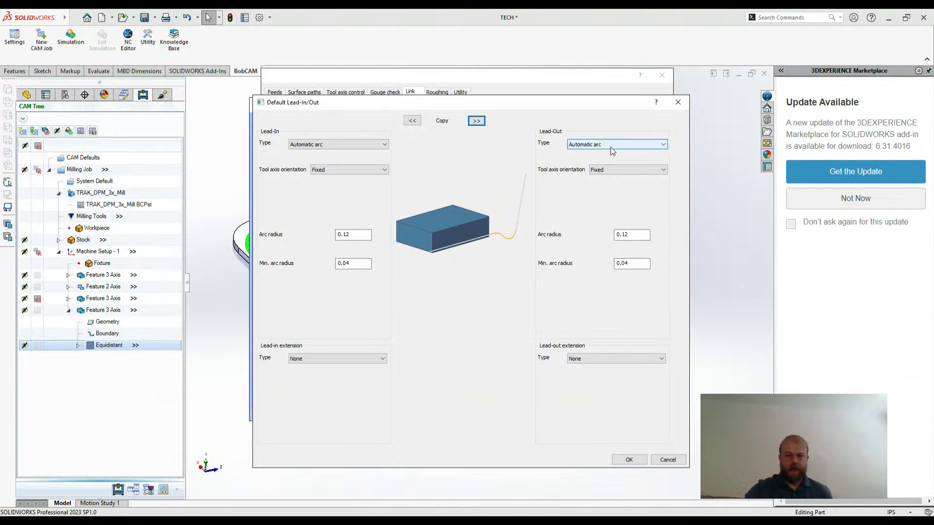
left_click(628, 459)
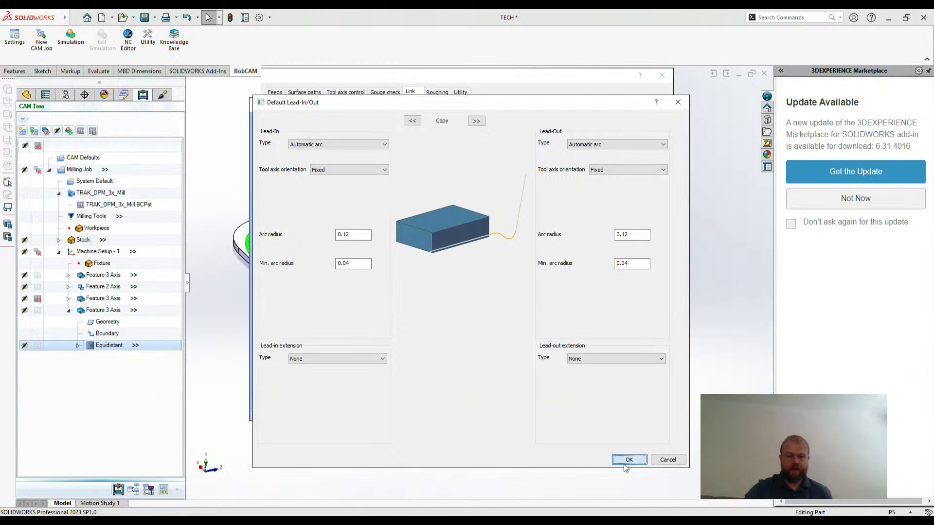
left_click(569, 441)
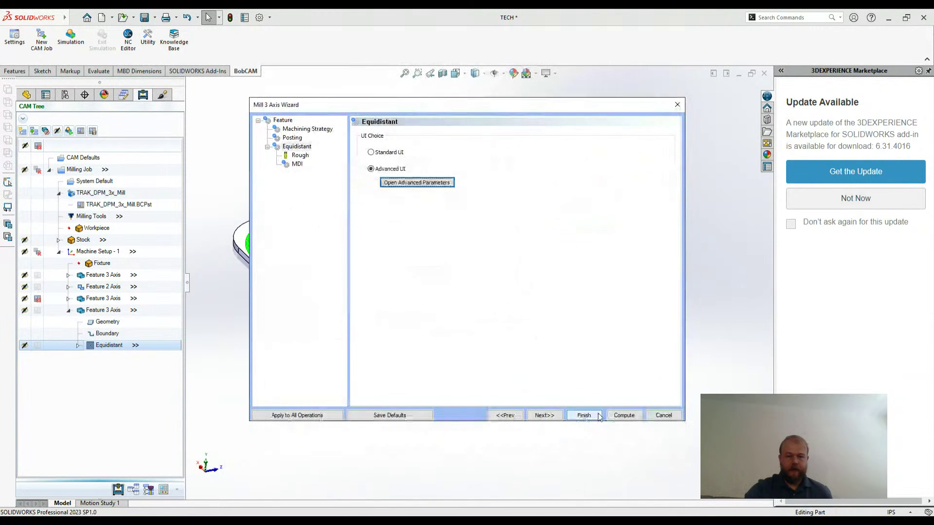
left_click(623, 416)
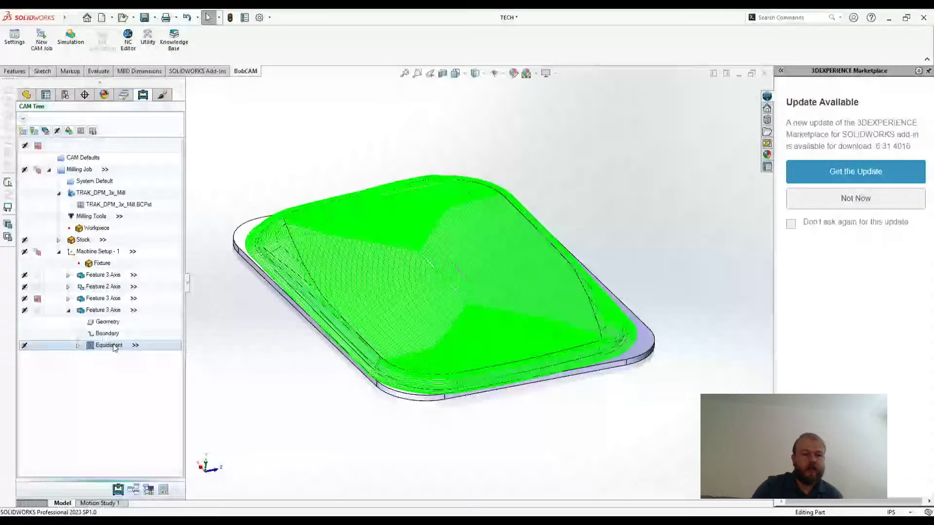
Collapse and re-expand the last Feature 3 Axis, and open Edit Toolpath for its Equidistant operation
left_click(68, 310)
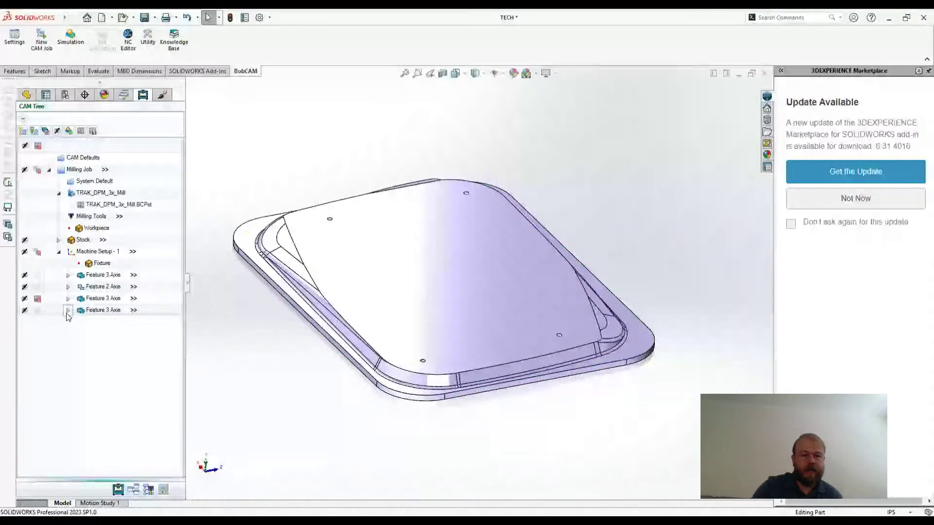
left_click(68, 312)
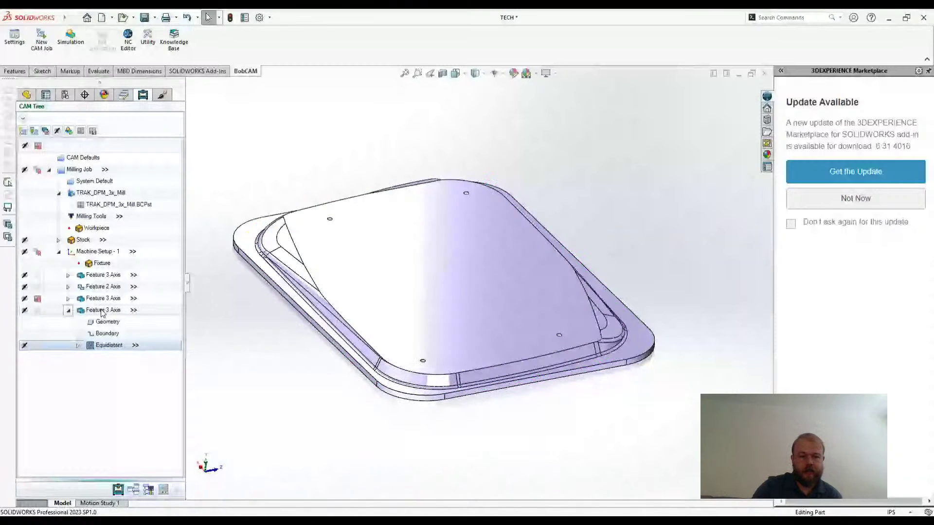
right_click(96, 350)
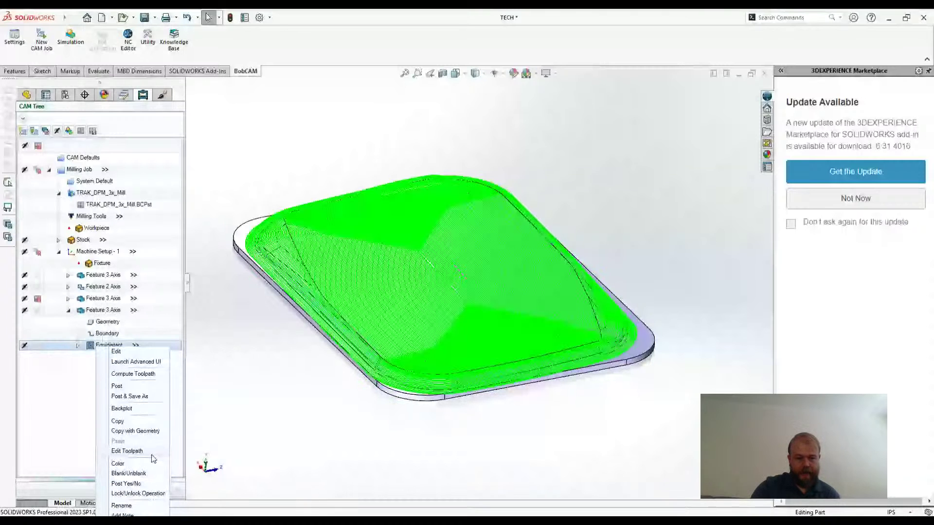
left_click(128, 451)
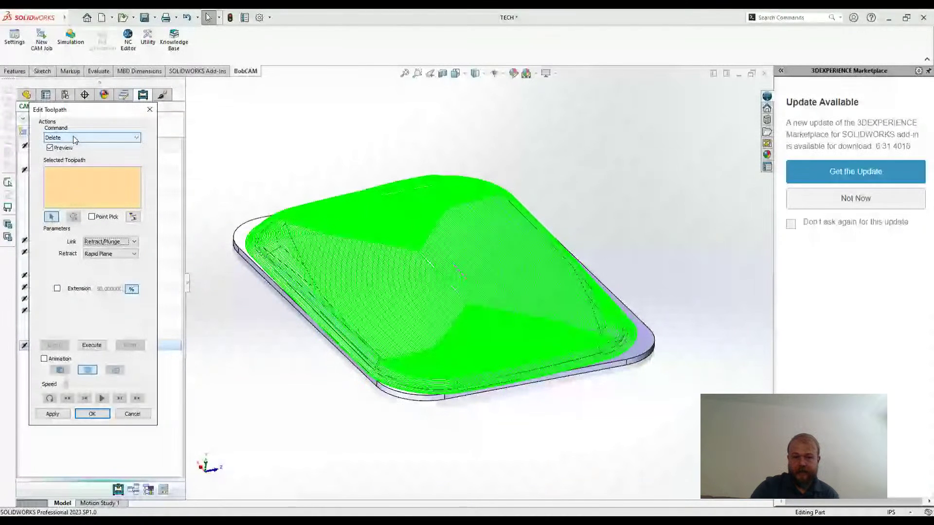
Select the entry, clearance link and adjoining vertical rapid moves near the toolpath's center for editing
left_click_drag(410, 252, 486, 293)
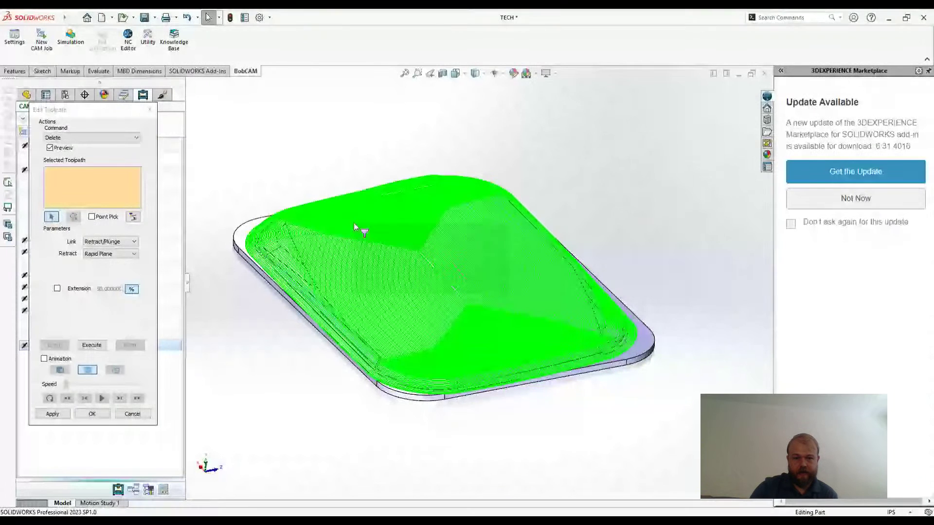
left_click_drag(612, 184, 517, 250)
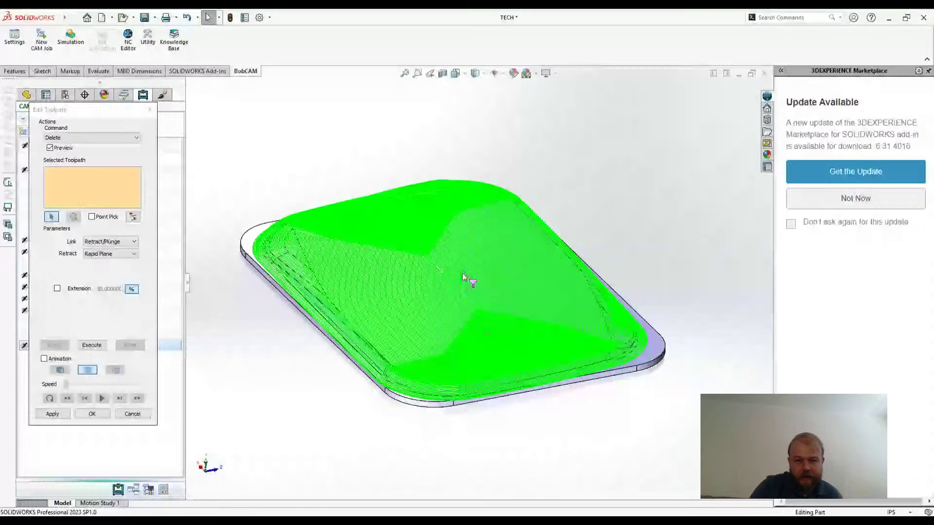
scroll(462, 273, "down", 5)
scroll(506, 248, "down", 2)
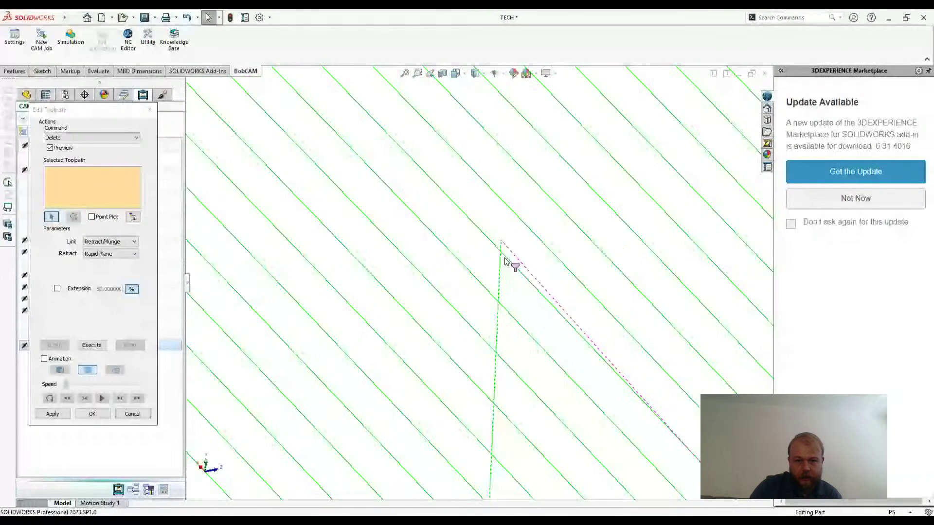
left_click(506, 263)
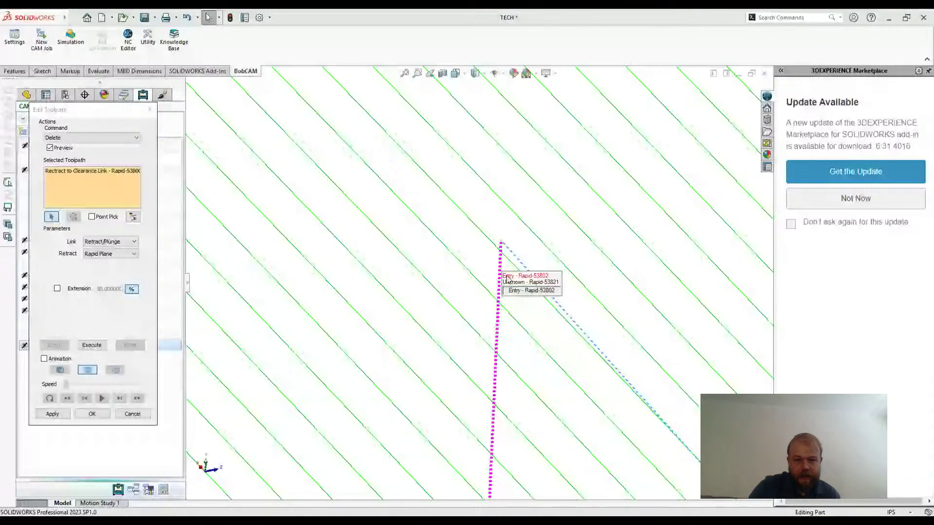
left_click(509, 275)
scroll(497, 272, "up", 1)
scroll(497, 272, "up", 4)
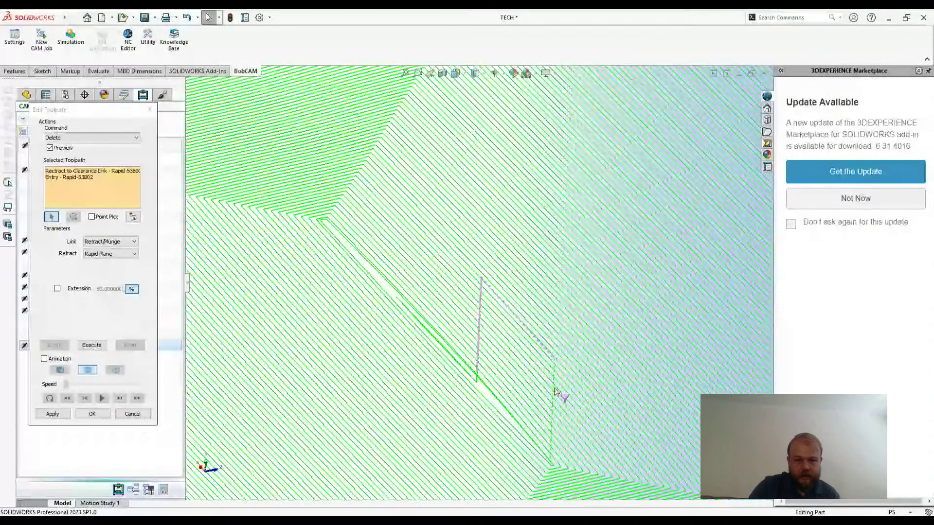
scroll(555, 428, "down", 5)
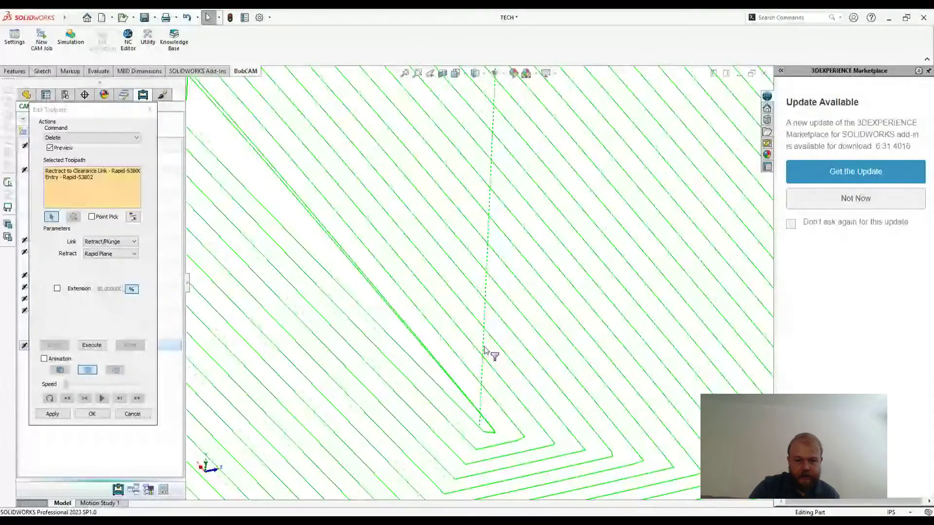
left_click(482, 347)
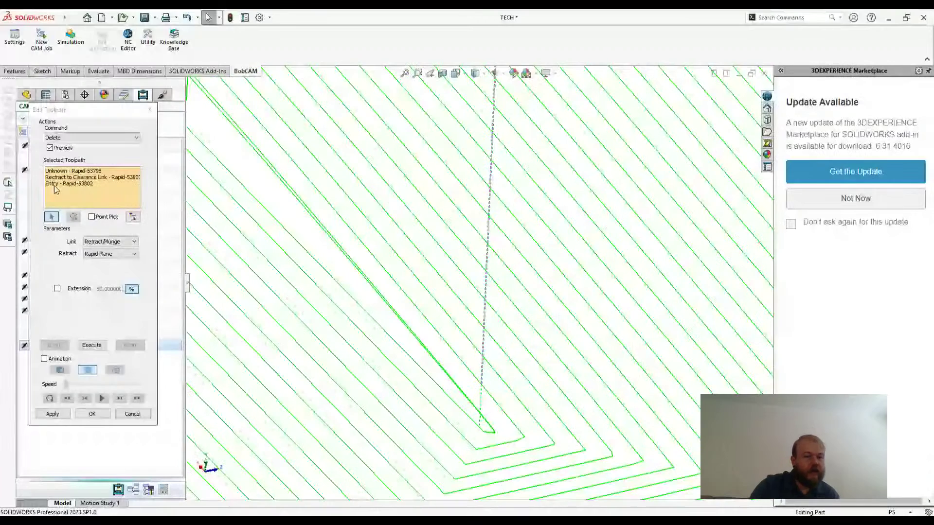
scroll(514, 425, "up", 2)
scroll(516, 423, "up", 3)
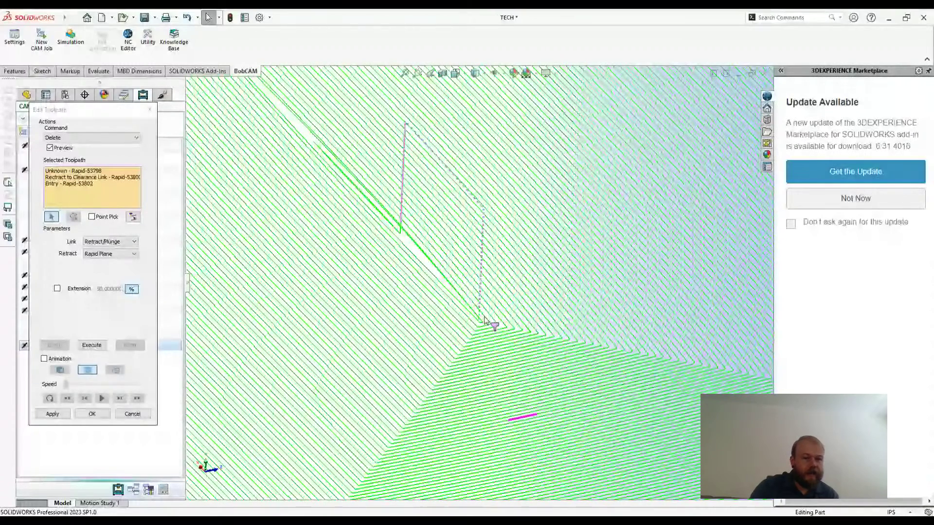
Switch the edit command to Move and place the selected moves outside the part, about X -2.13, Y 8.94, Z 0.80 away
left_click(120, 143)
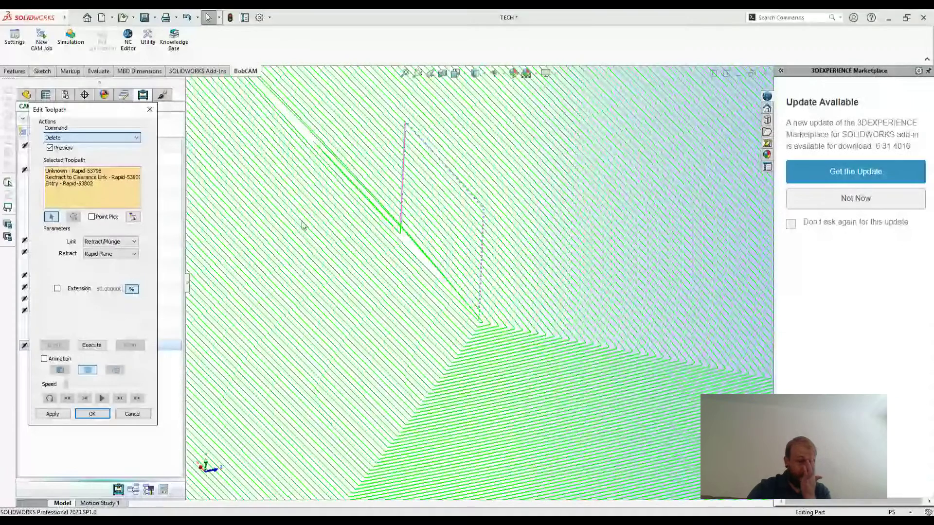
left_click(128, 138)
left_click(111, 157)
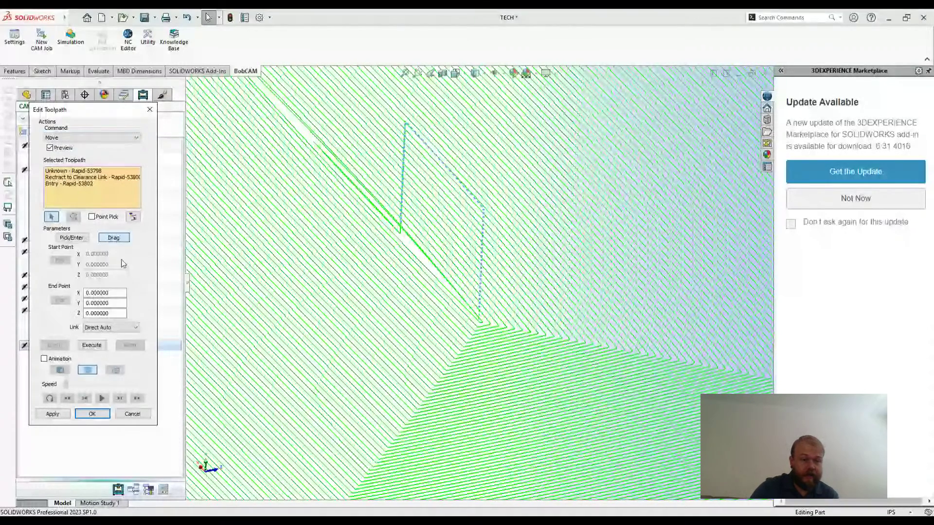
key("f")
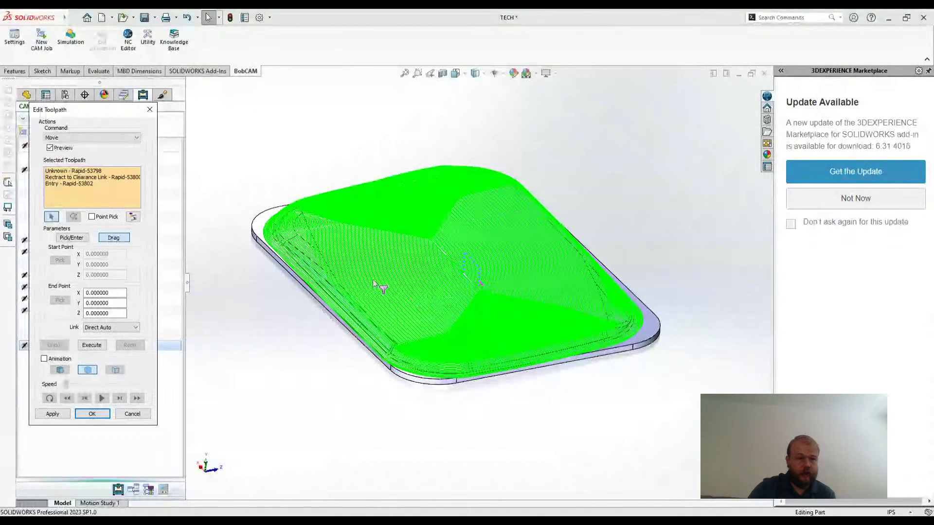
left_click(114, 237)
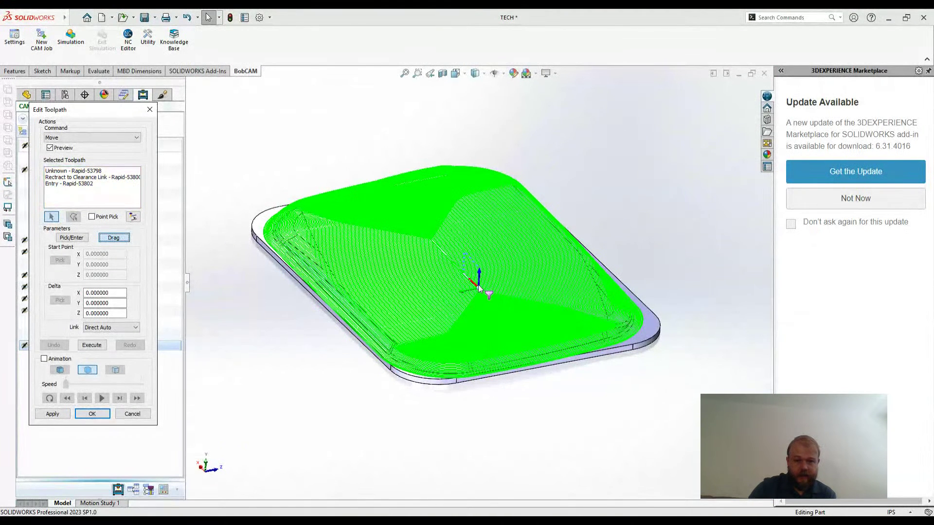
left_click_drag(477, 286, 303, 330)
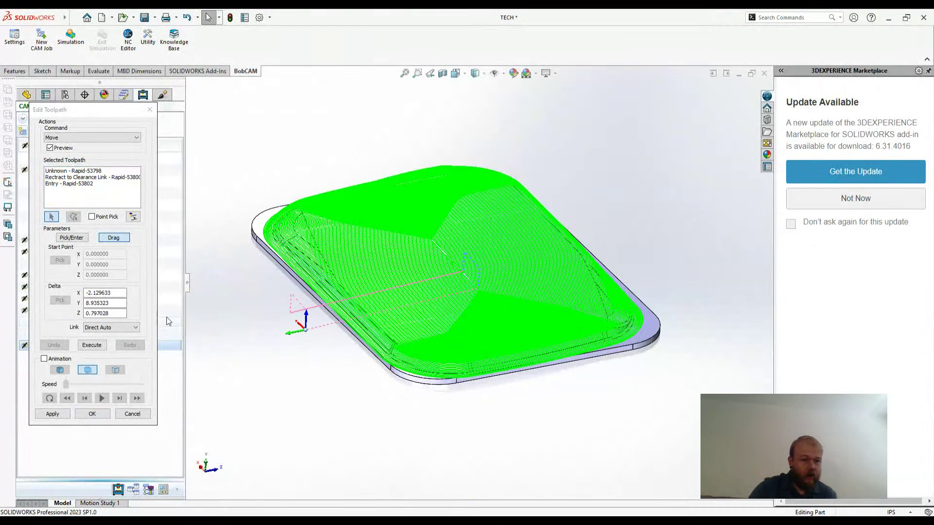
Set the delta of the selected toolpath moves to X -2, Y 0 and Z 0
left_click_drag(124, 295, 68, 296)
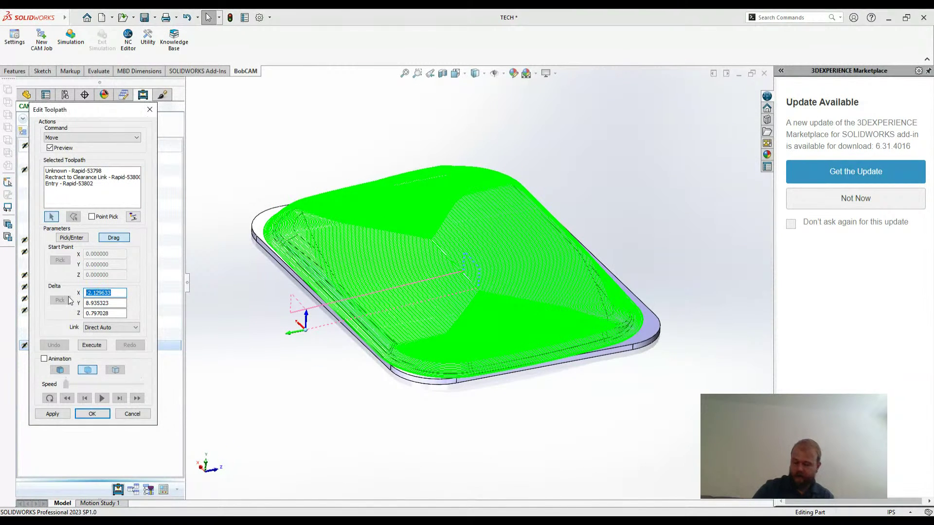
type("-2")
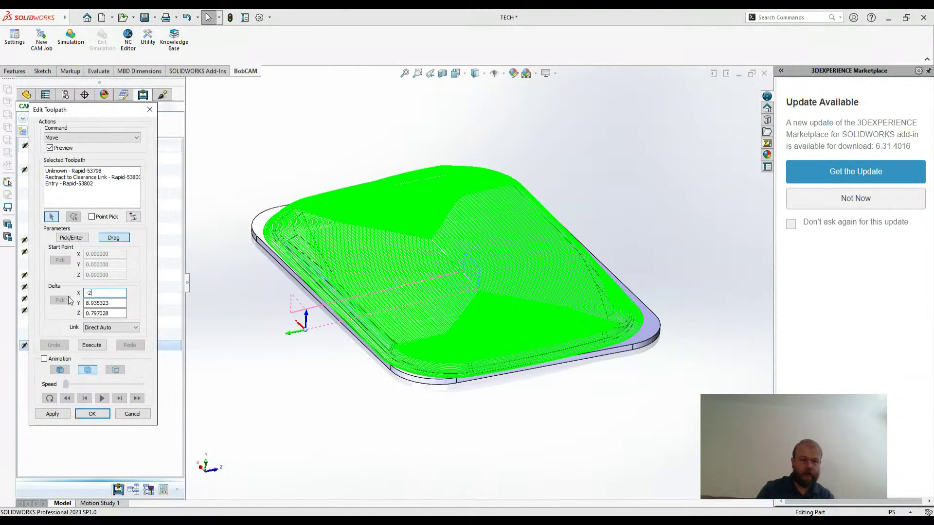
key("Tab")
type("0")
key("Tab")
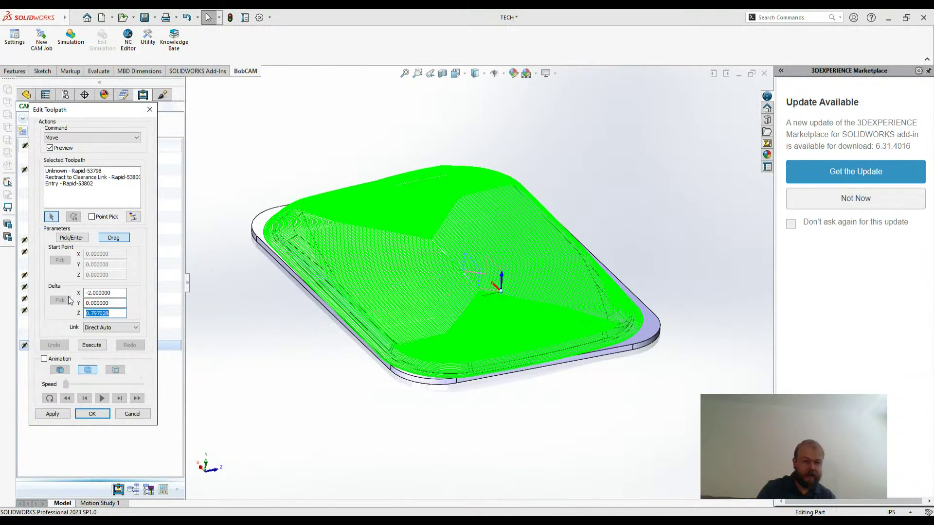
type("0")
key("Tab")
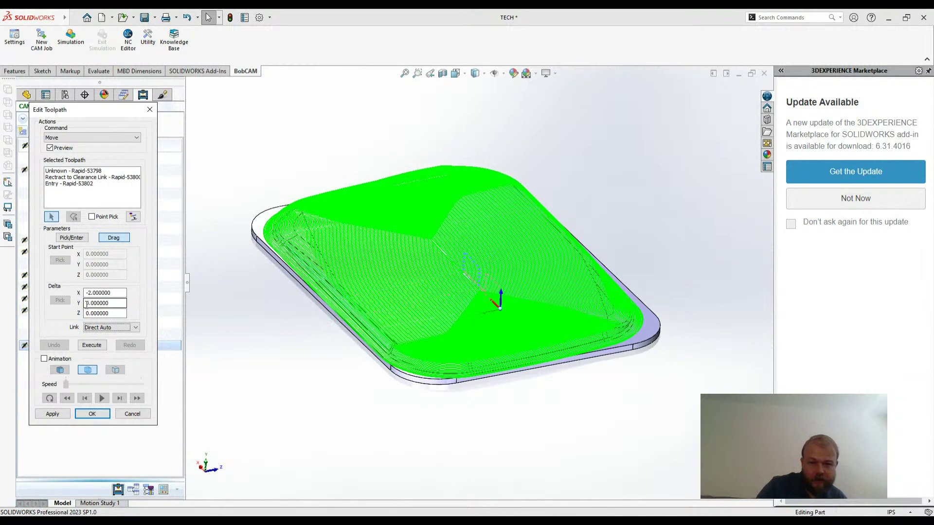
Try a Y delta of 100 for the selected toolpath moves, and reduce it to 4
left_click_drag(121, 303, 58, 298)
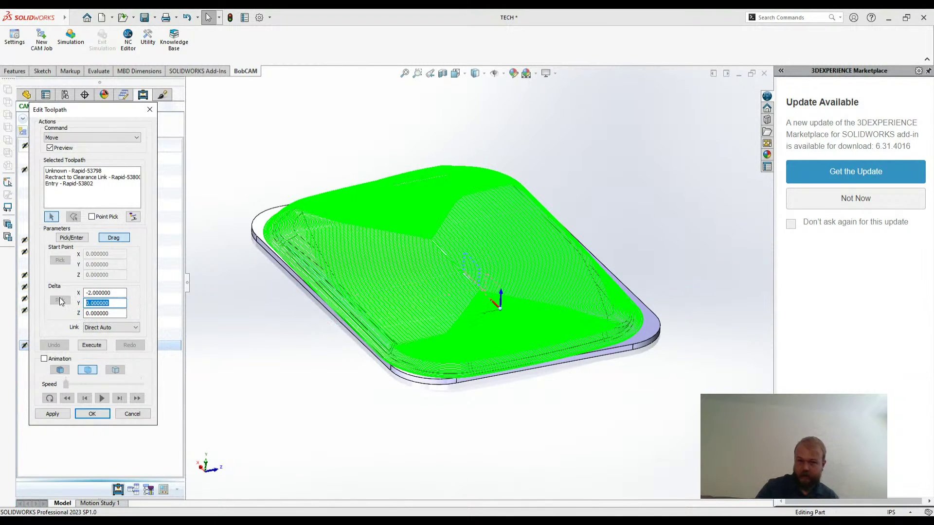
type("100")
key("Tab")
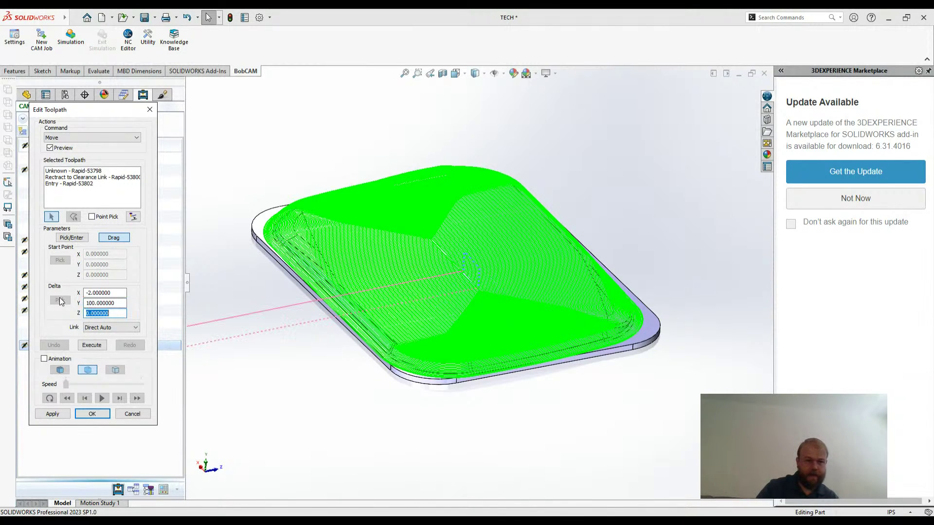
left_click_drag(122, 303, 55, 299)
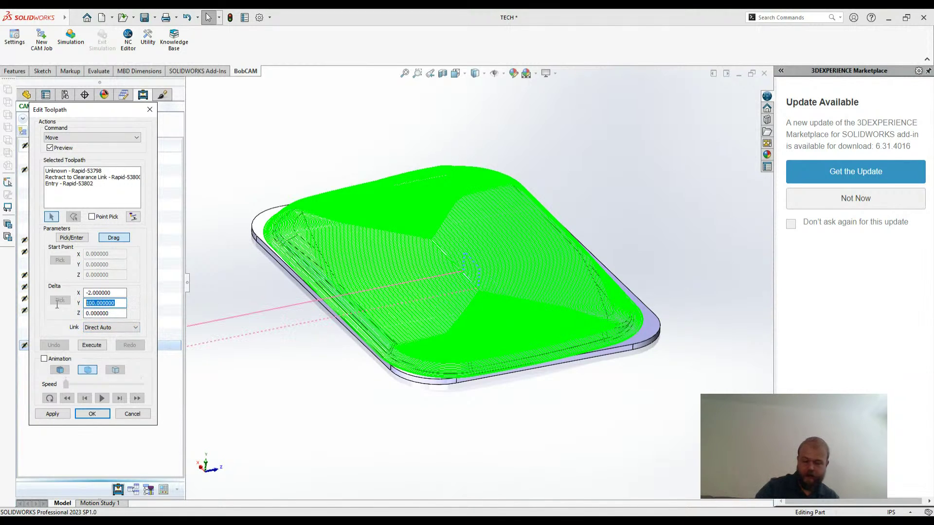
type("4")
key("Tab")
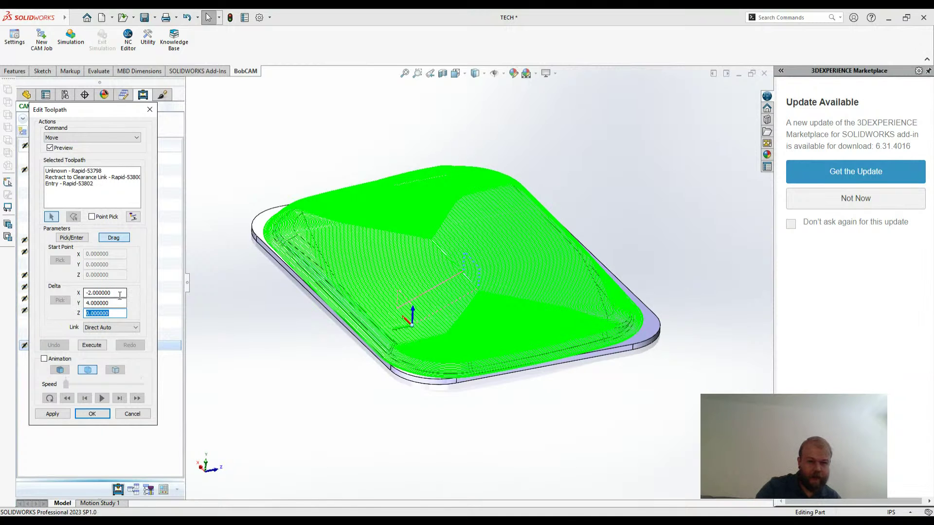
Set the delta of the selected moves to X 0 and Y 12, and accept the toolpath edit
left_click_drag(120, 295, 71, 300)
type("0")
key("Tab")
type("12")
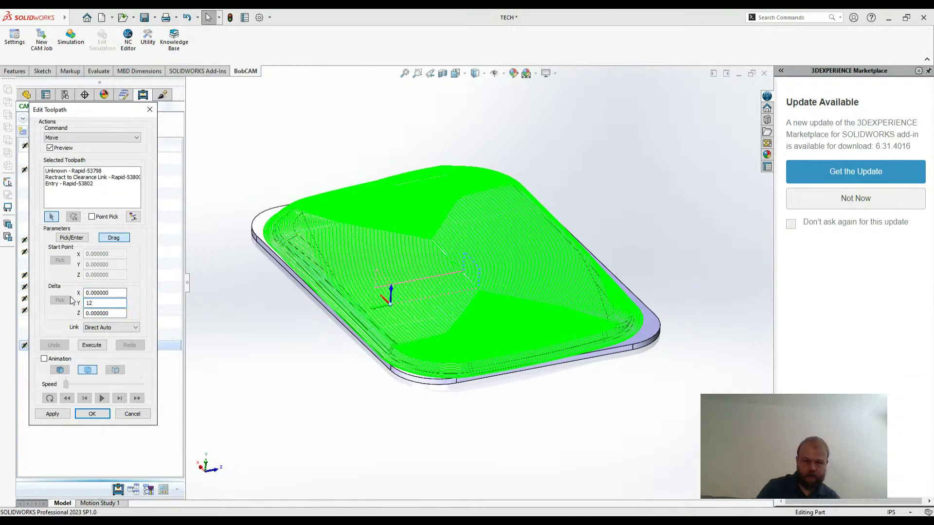
key("Tab")
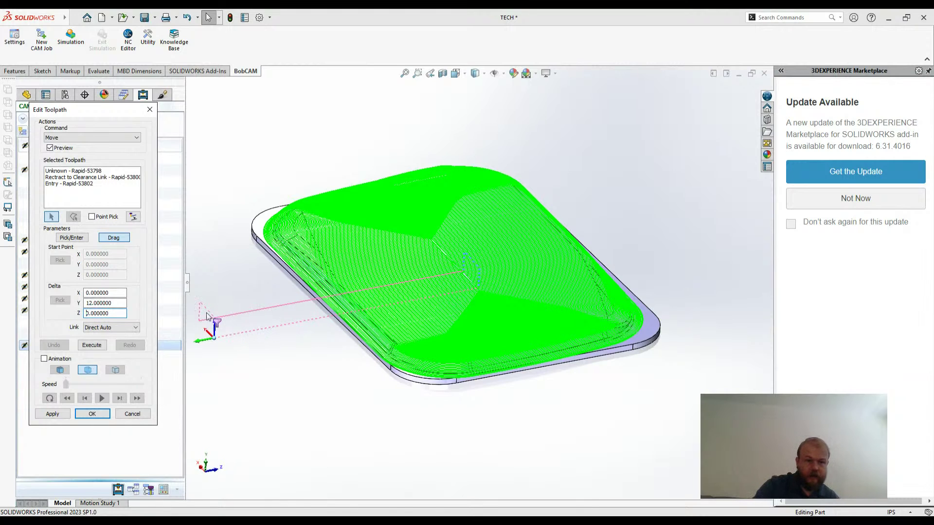
left_click(92, 413)
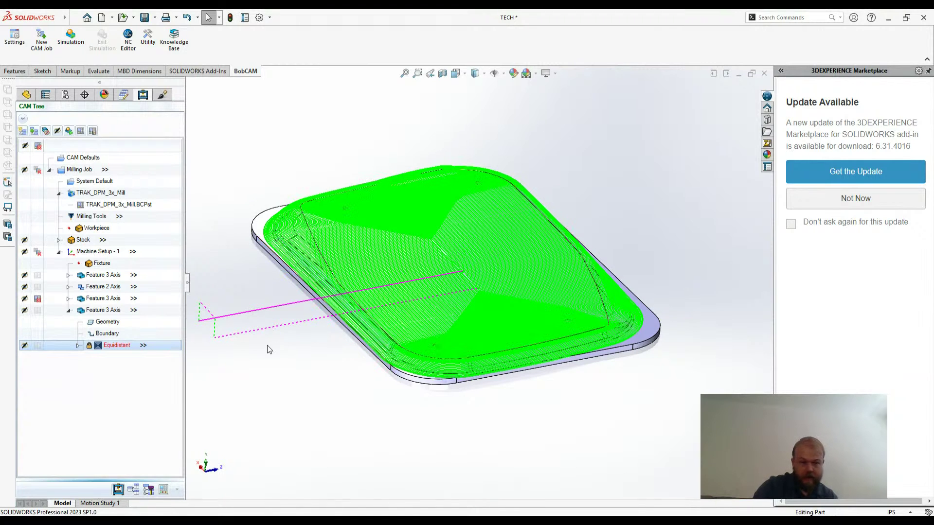
Unlock the edited Equidistant operation and recompute its toolpath to discard the moved links
right_click(159, 347)
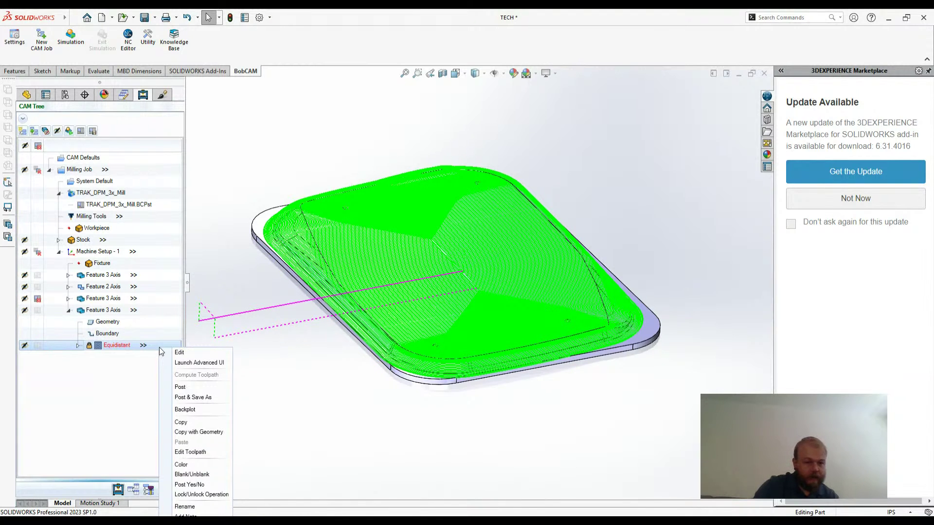
left_click(192, 495)
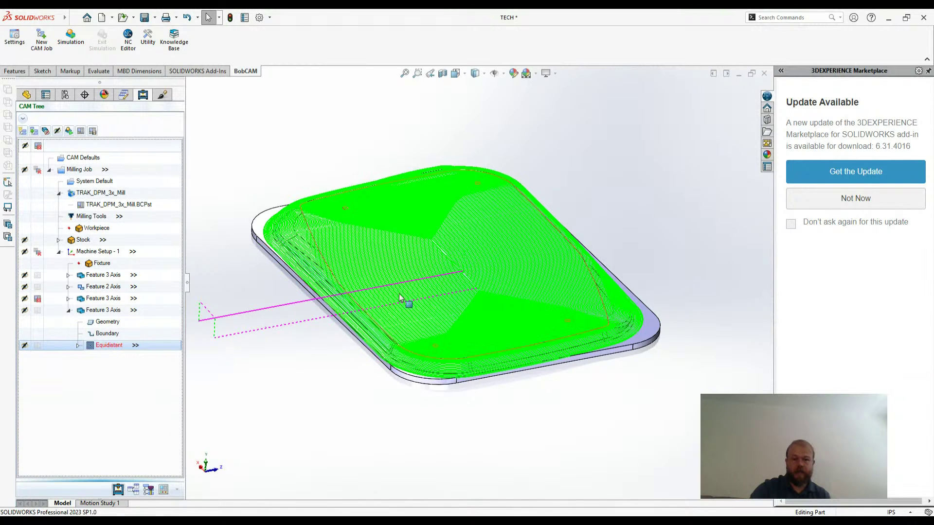
right_click(108, 349)
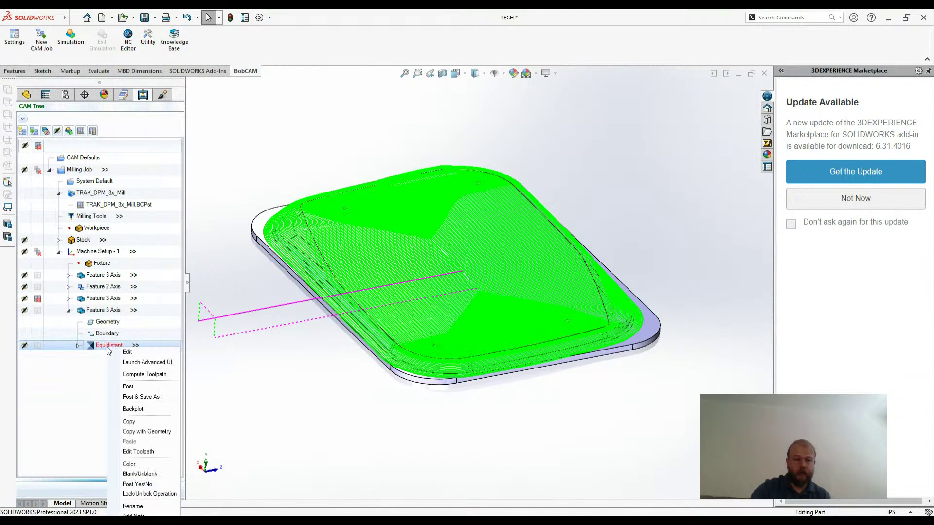
left_click(138, 375)
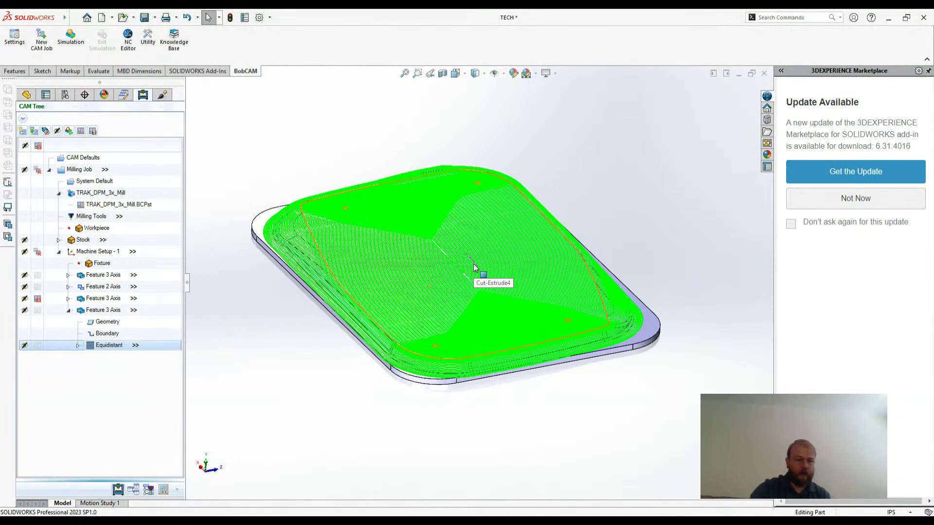
Edit the Equidistant toolpath again, deleting a single feed move near its center, and accept the edit
right_click(110, 347)
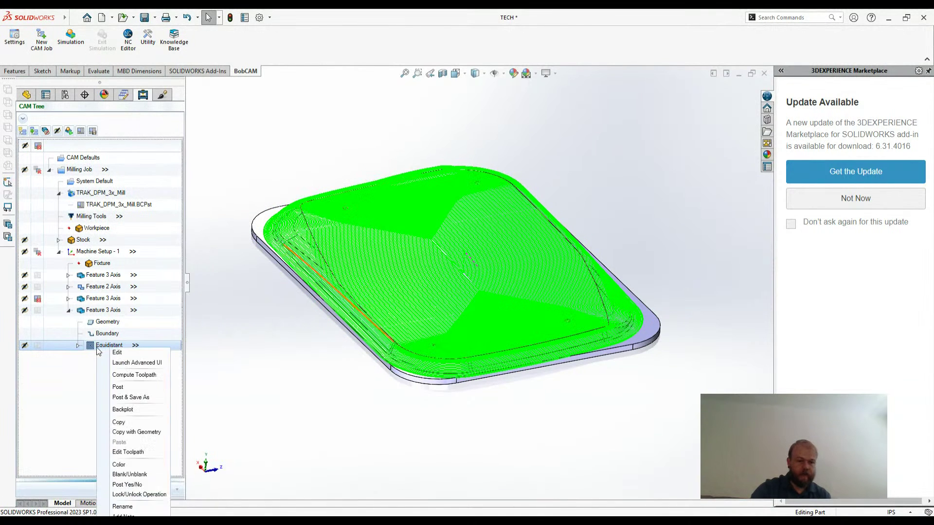
left_click(126, 452)
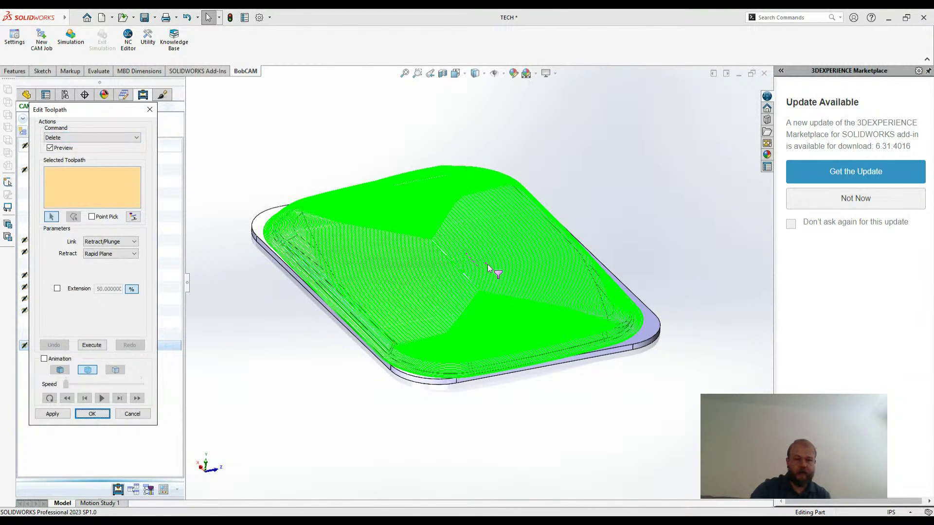
scroll(465, 264, "down", 3)
scroll(477, 275, "down", 4)
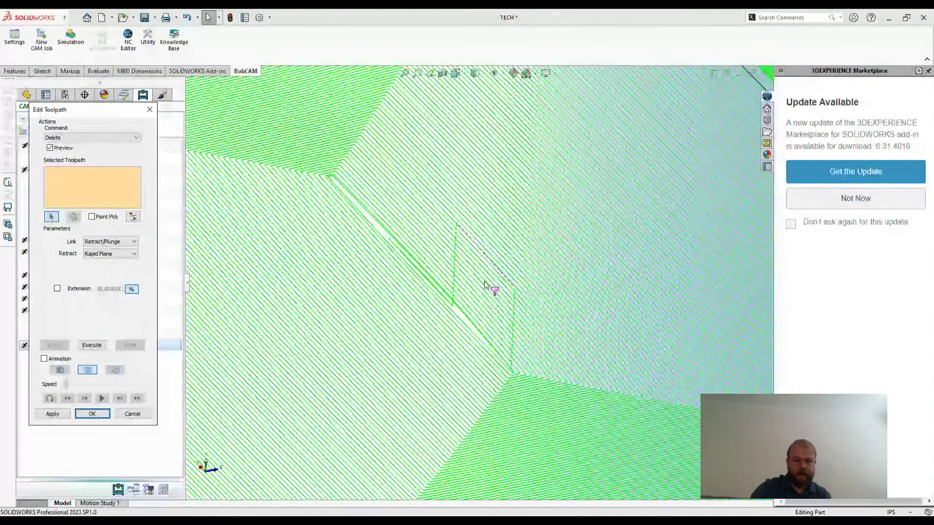
left_click(454, 271)
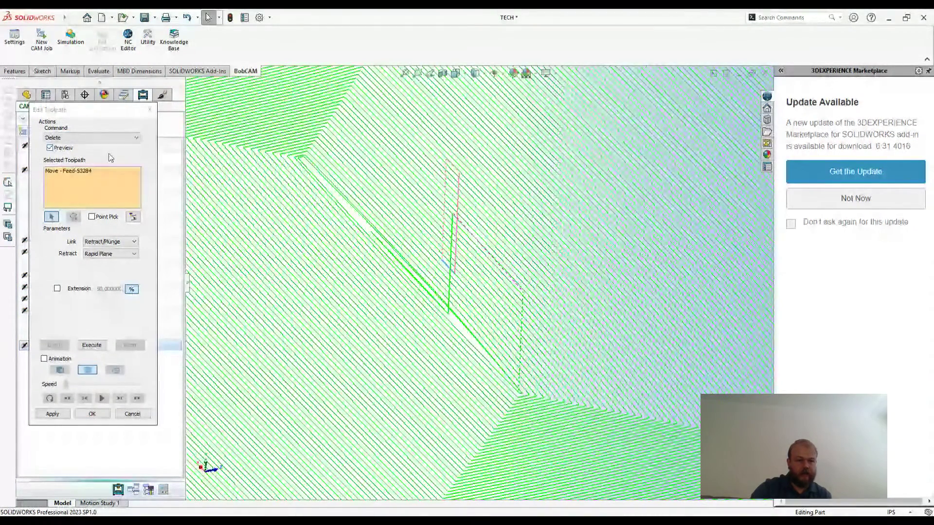
left_click(93, 415)
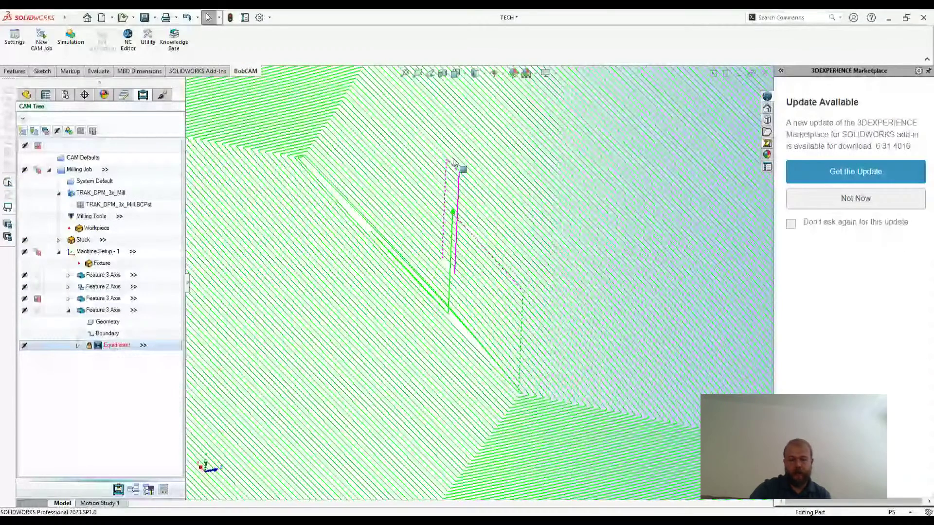
Reopen and cancel Edit Toolpath for the Equidistant operation, and unlock and recompute it to discard the deletion
scroll(495, 277, "up", 10)
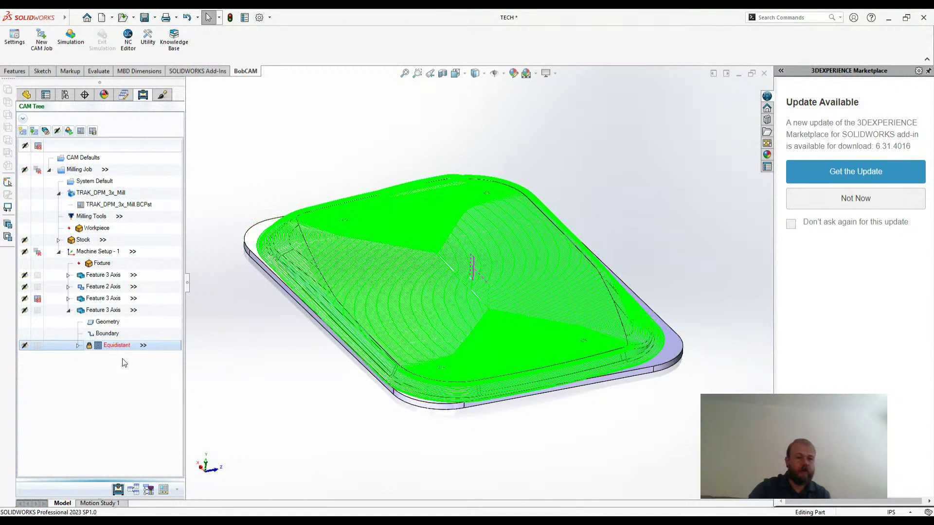
right_click(111, 346)
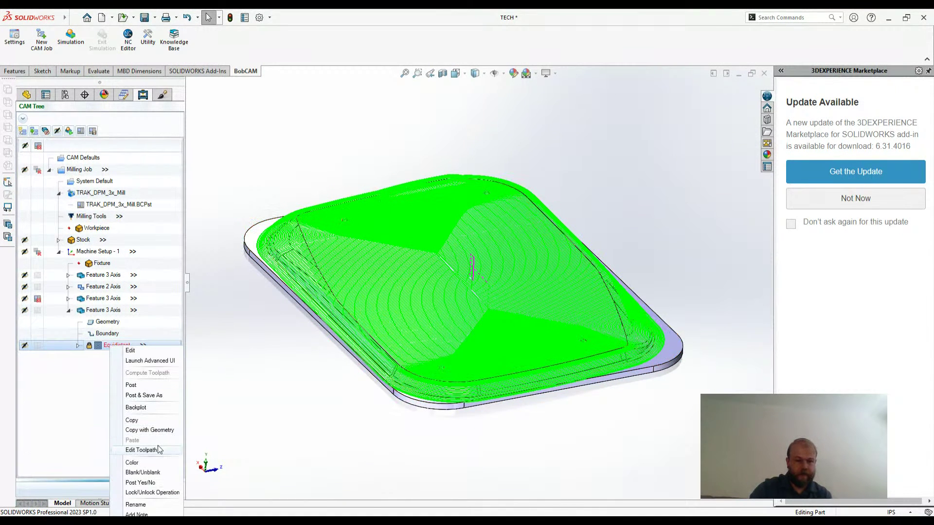
left_click(141, 449)
left_click(130, 416)
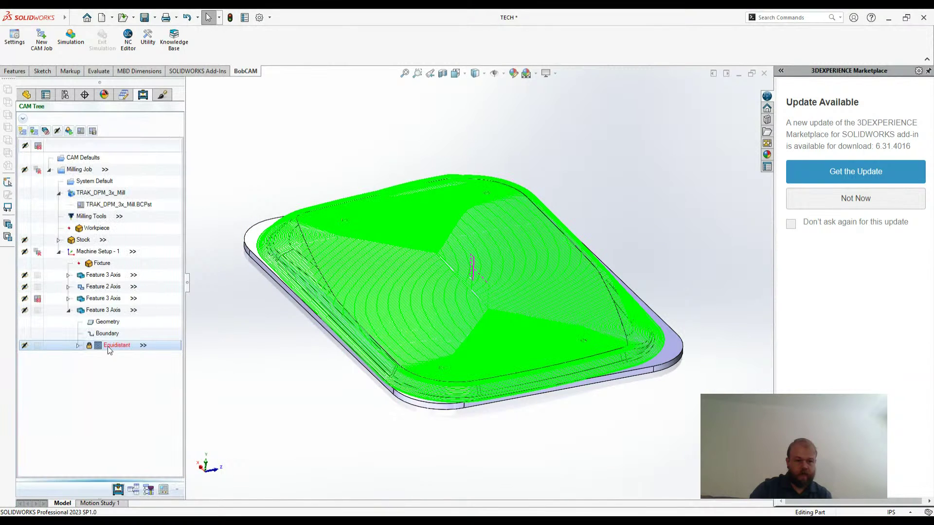
right_click(107, 346)
left_click(148, 493)
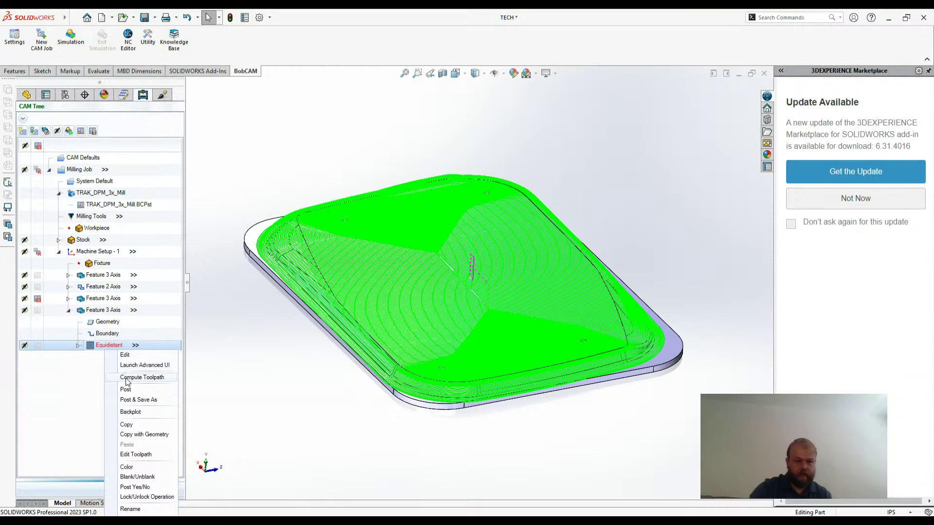
left_click(131, 377)
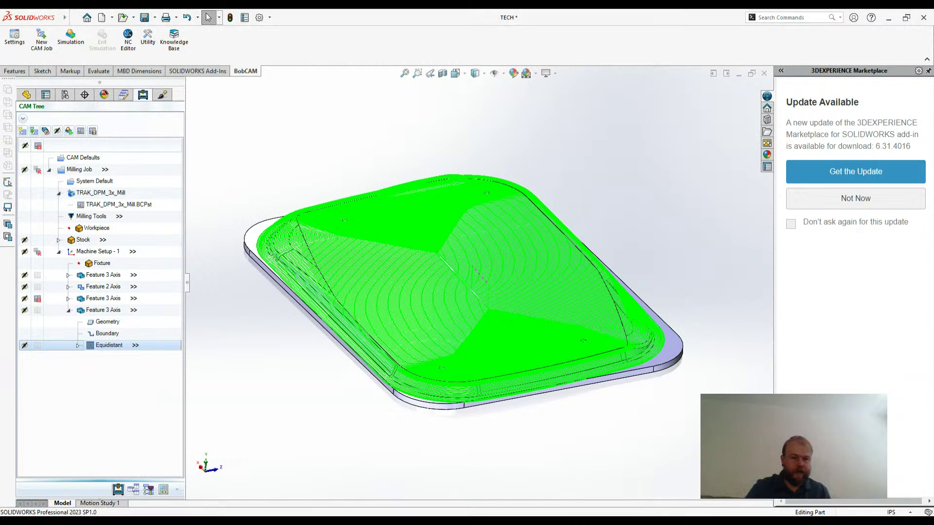
Open the last Feature 3 Axis for editing and look through the tool axis control, gouge check and link settings in Equidistant's advanced parameters
left_click(99, 310)
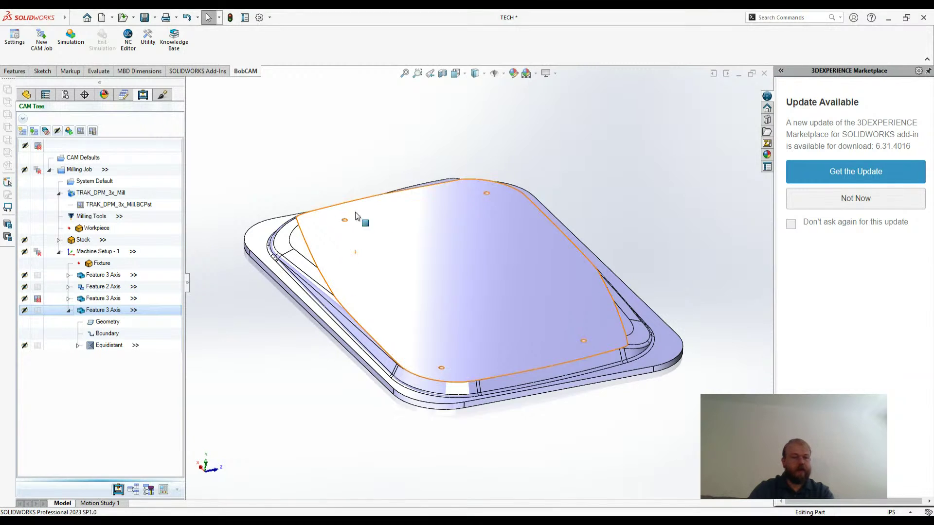
double_click(119, 310)
left_click(296, 146)
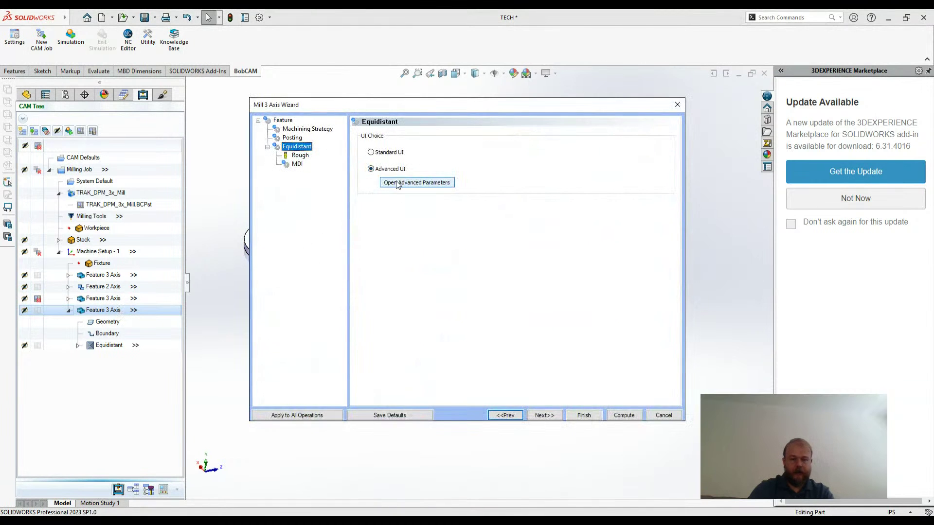
left_click(399, 183)
left_click(334, 92)
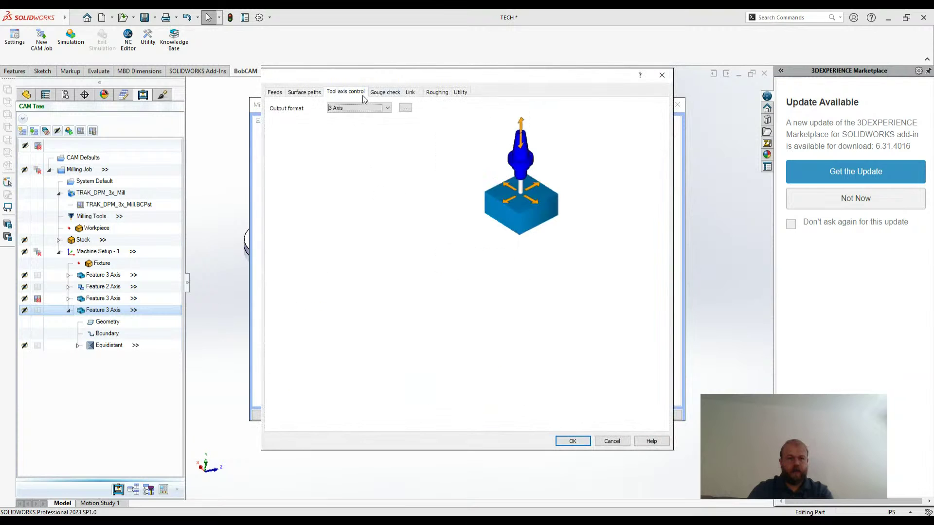
left_click(384, 93)
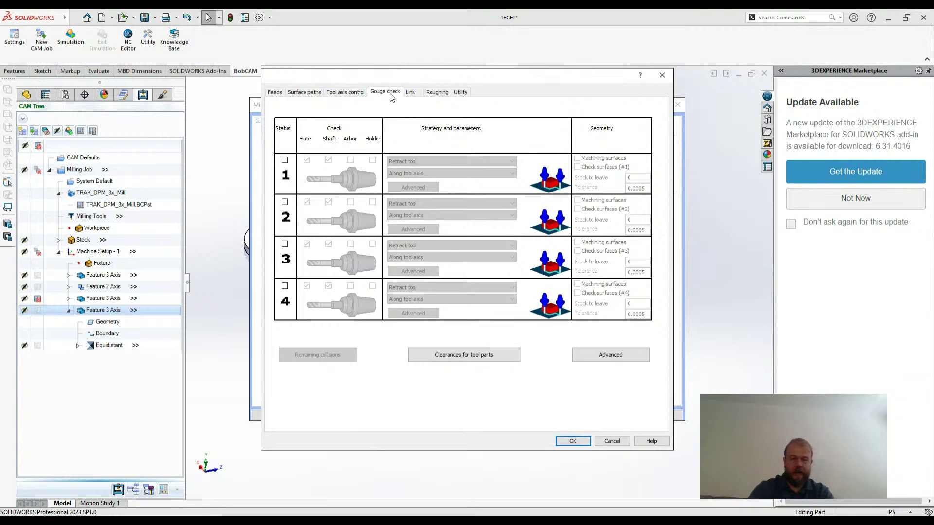
left_click(412, 91)
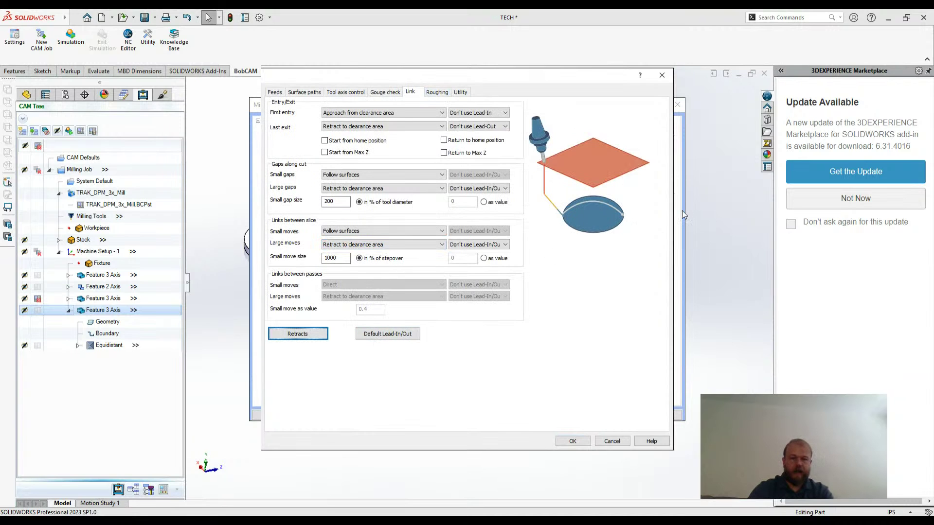
Look over the default lead-in/out and feeds, plus the maximum stepover and cusp height illustrations in the surface path settings
left_click(402, 334)
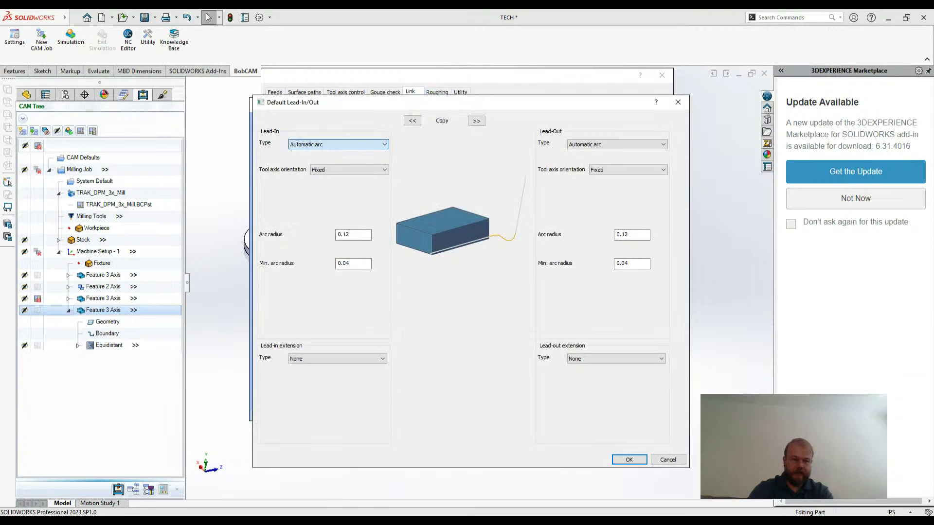
left_click(676, 463)
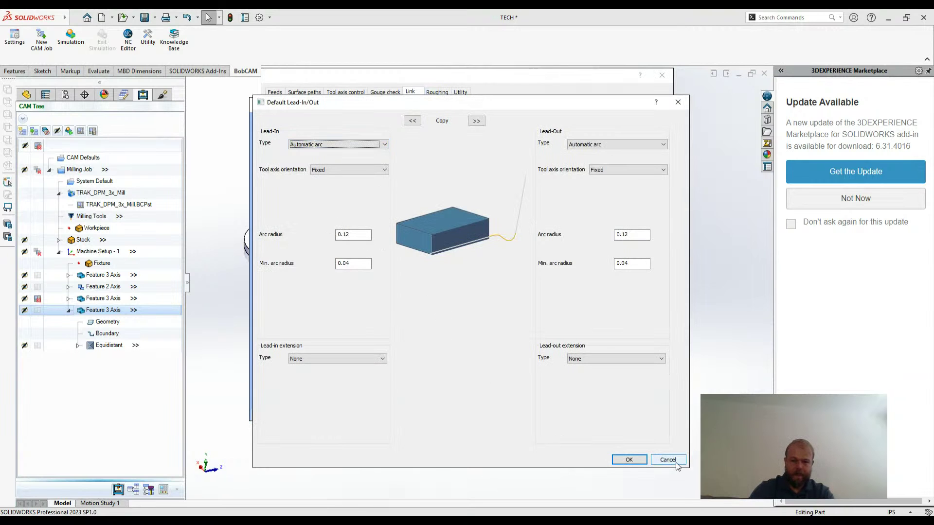
left_click(275, 93)
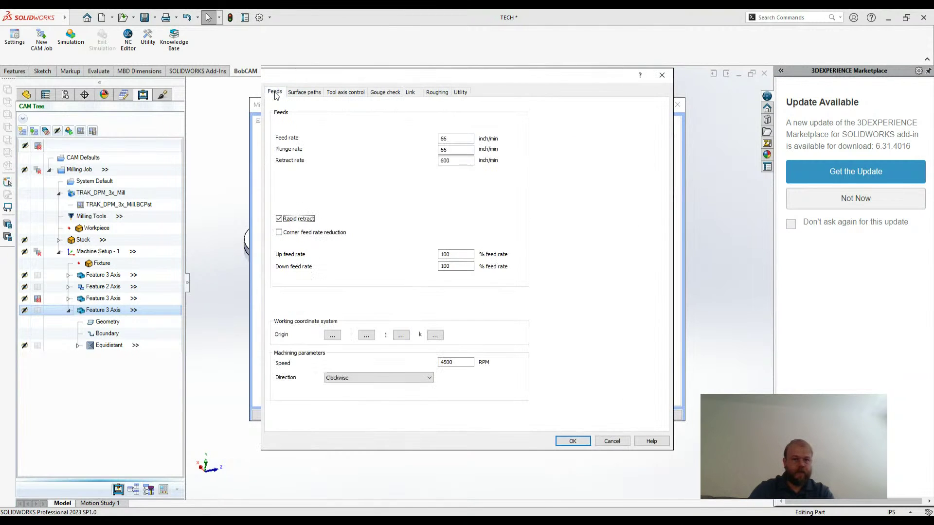
left_click(312, 97)
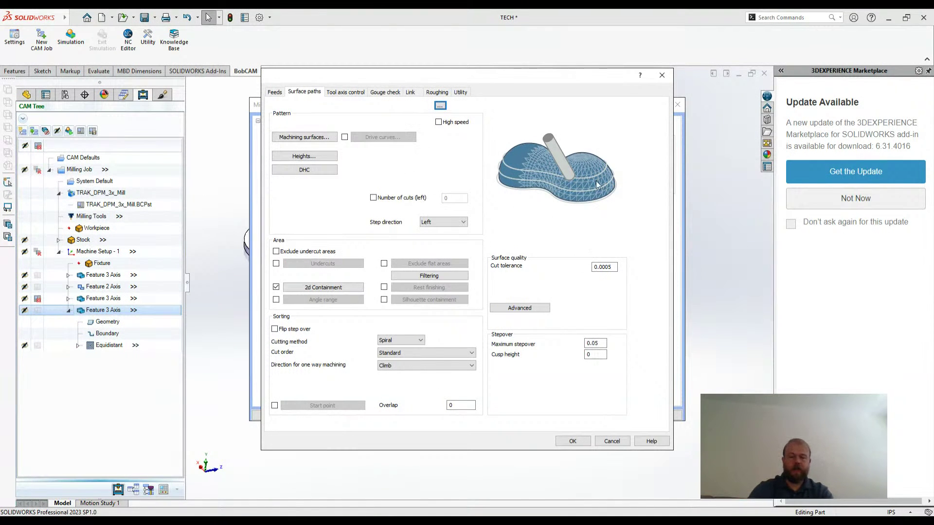
left_click(593, 343)
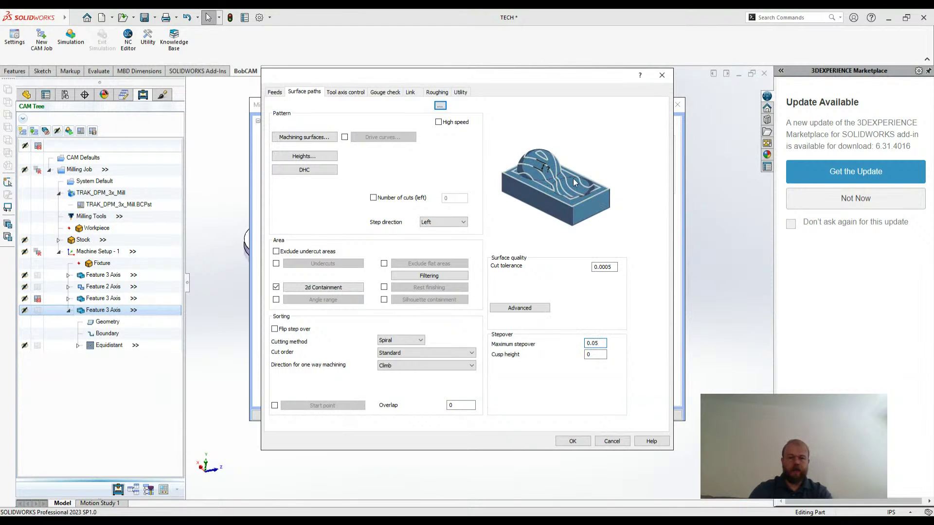
left_click(596, 354)
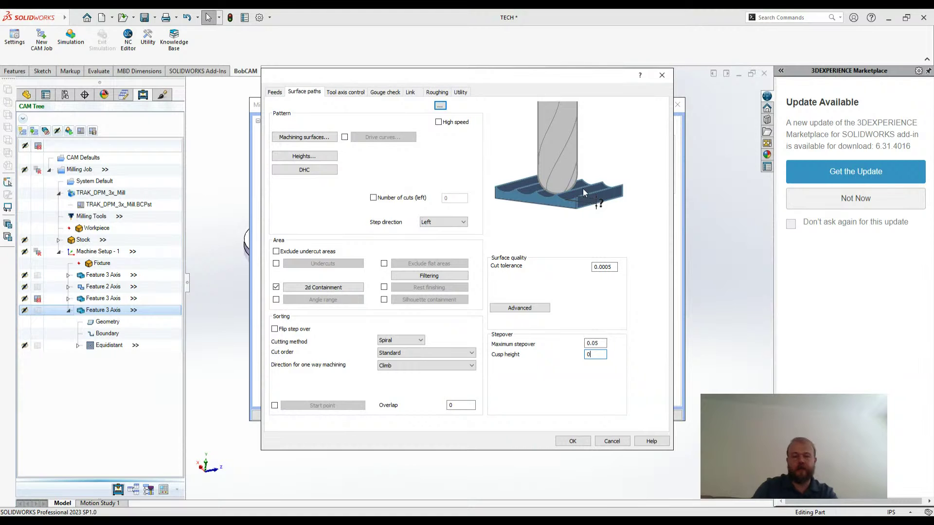
left_click(595, 343)
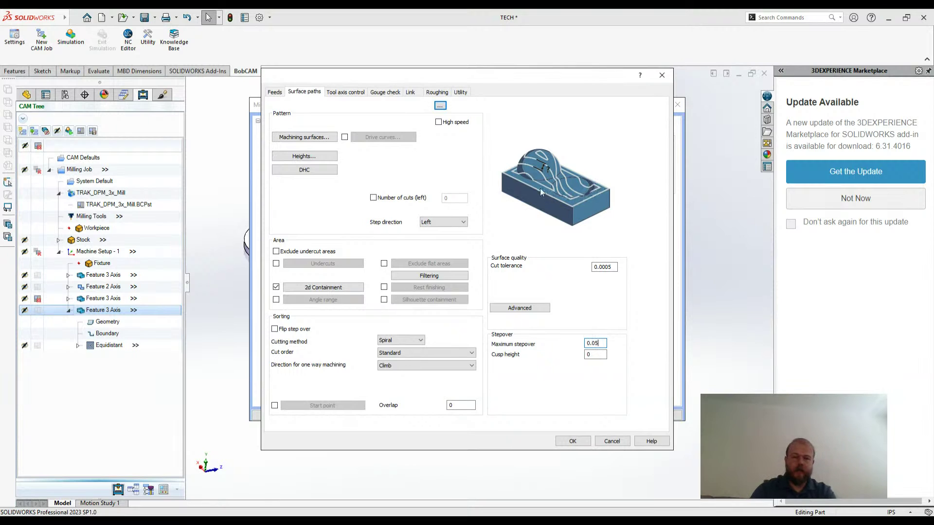
Set the Equidistant cusp height to 0.001 after trying 0.01, accept the advanced parameters and compute the toolpath
left_click(590, 355)
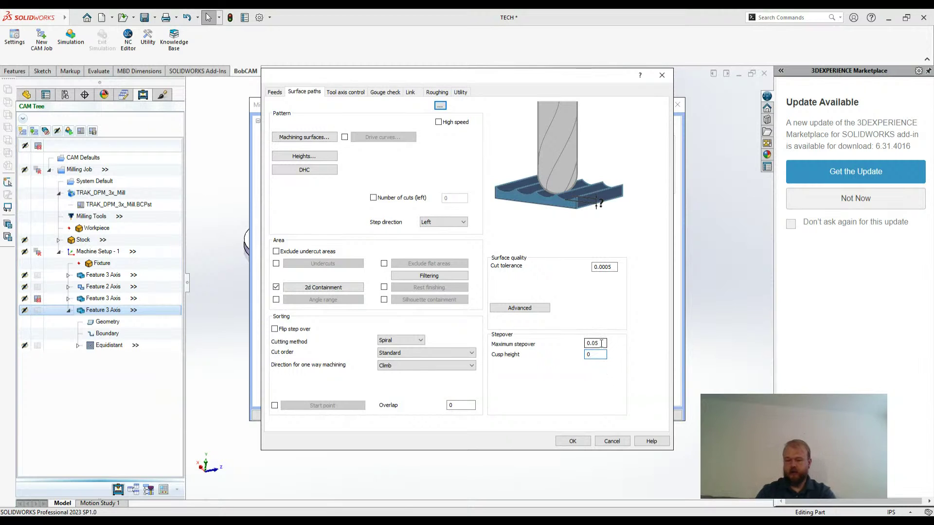
type(".1")
type("01")
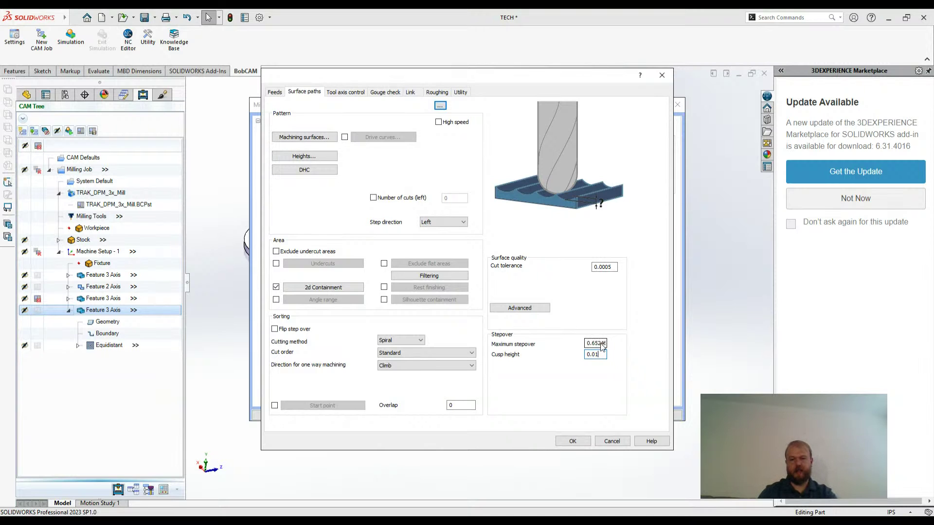
key("BackSpace")
type("01")
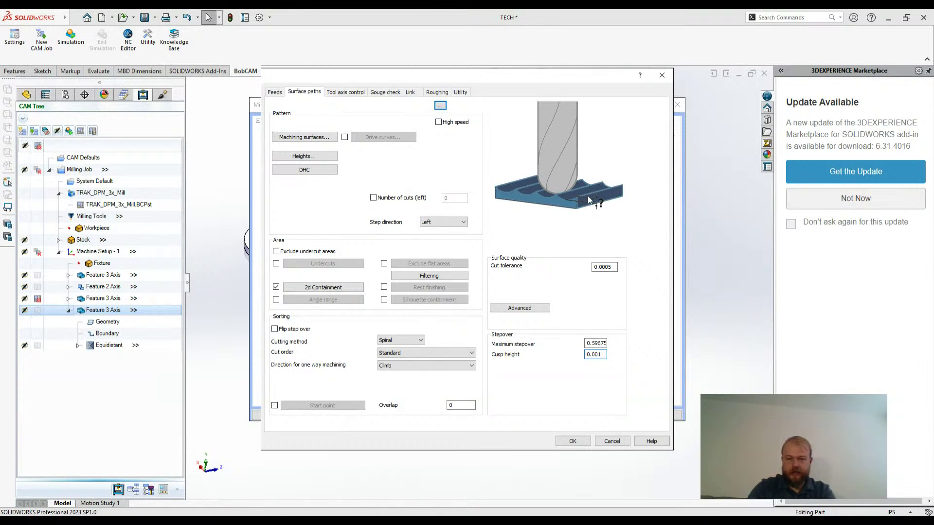
left_click(603, 343)
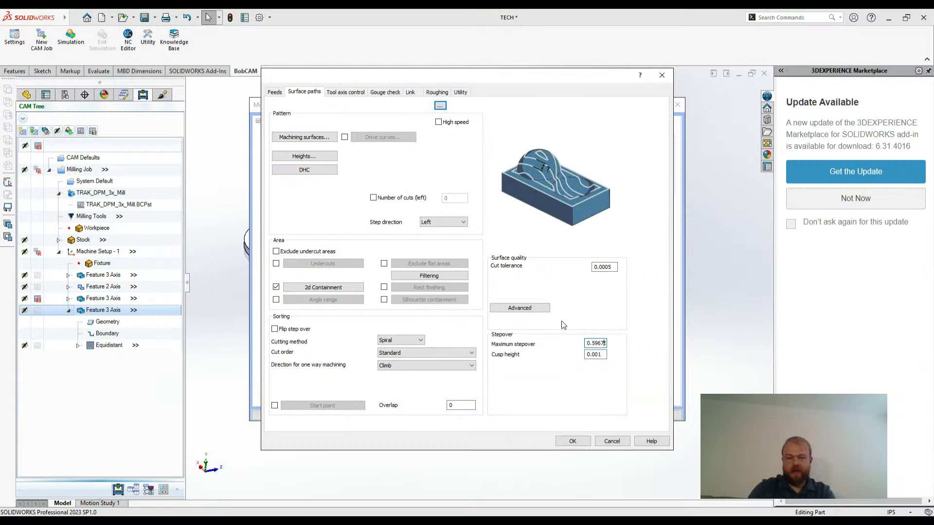
double_click(596, 343)
left_click(603, 355)
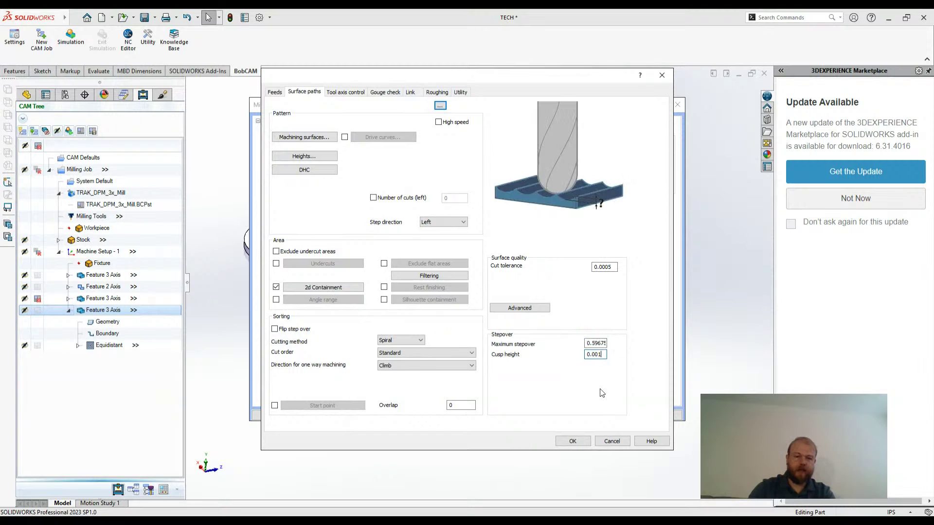
left_click(573, 442)
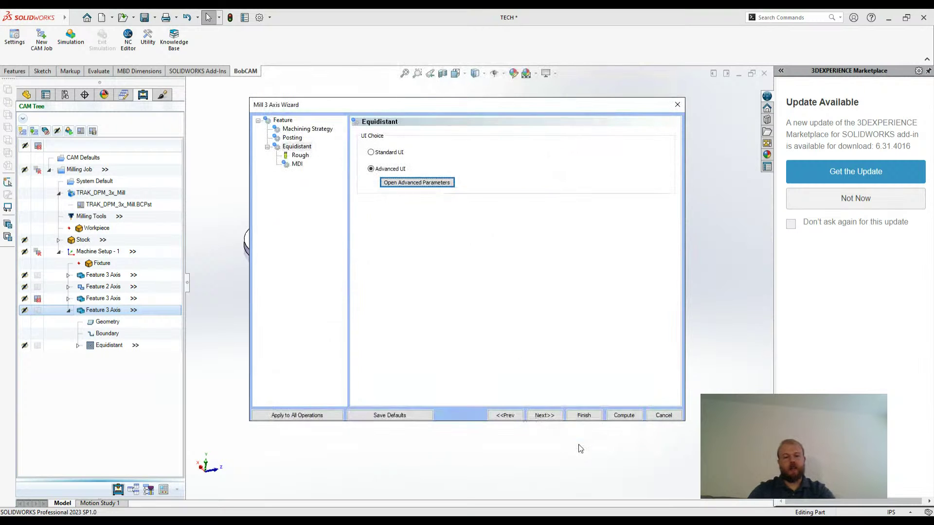
left_click(622, 416)
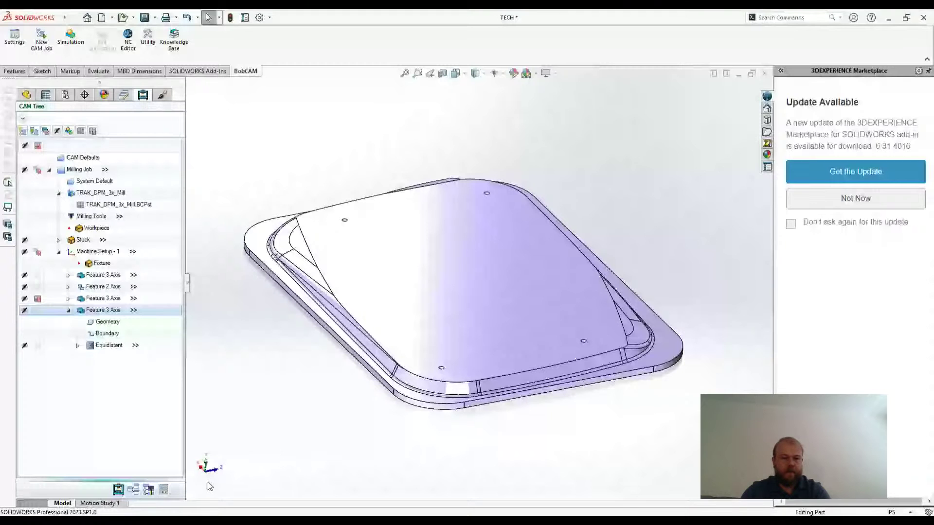
left_click(94, 251)
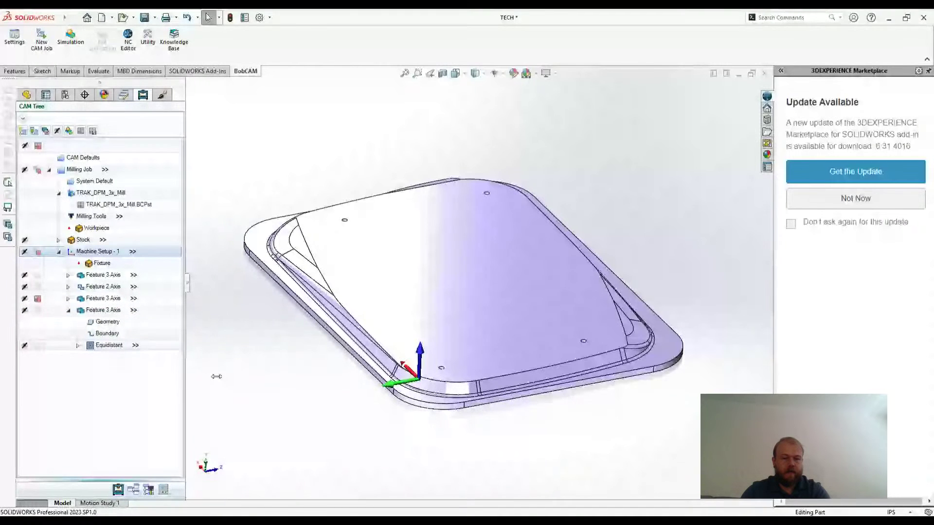
middle_click_drag(477, 466, 467, 265)
scroll(396, 478, "down", 1)
scroll(398, 482, "up", 1)
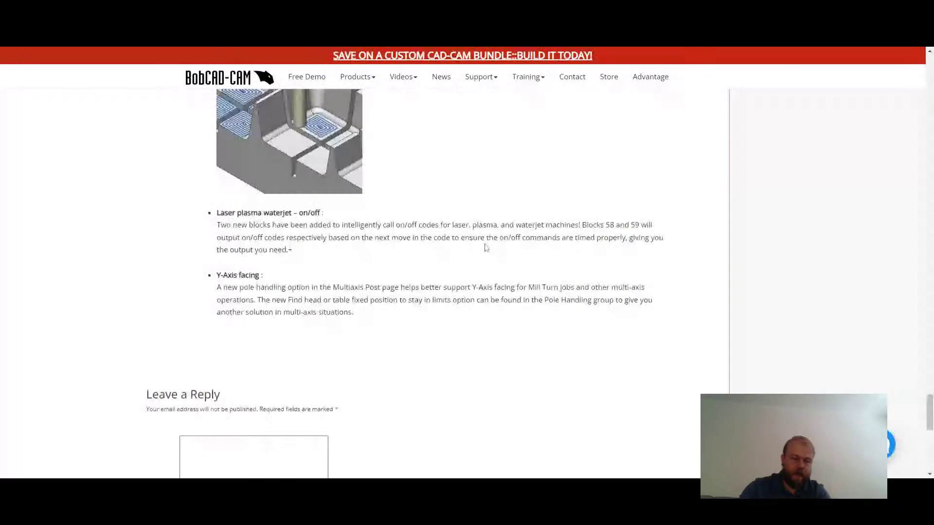
On the BobCAD-CAM website, open Online Training Events and browse the webinars, including New features BobCAM V11 for SolidWorks
scroll(481, 248, "up", 10)
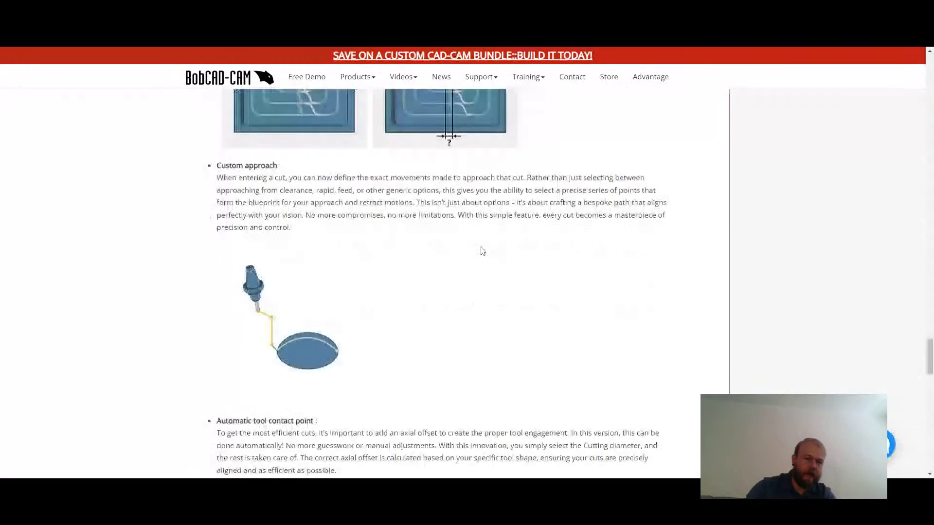
scroll(462, 285, "up", 20)
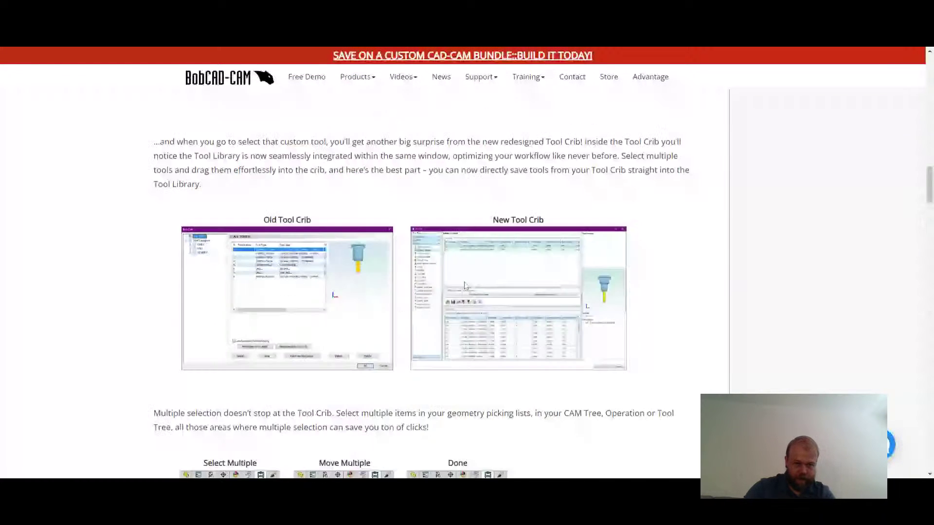
scroll(464, 286, "up", 8)
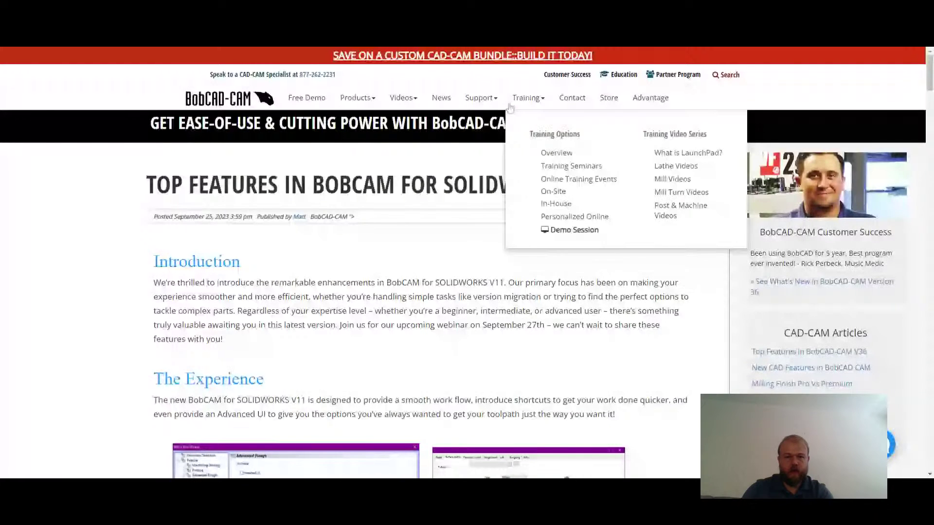
mouse_move(502, 101)
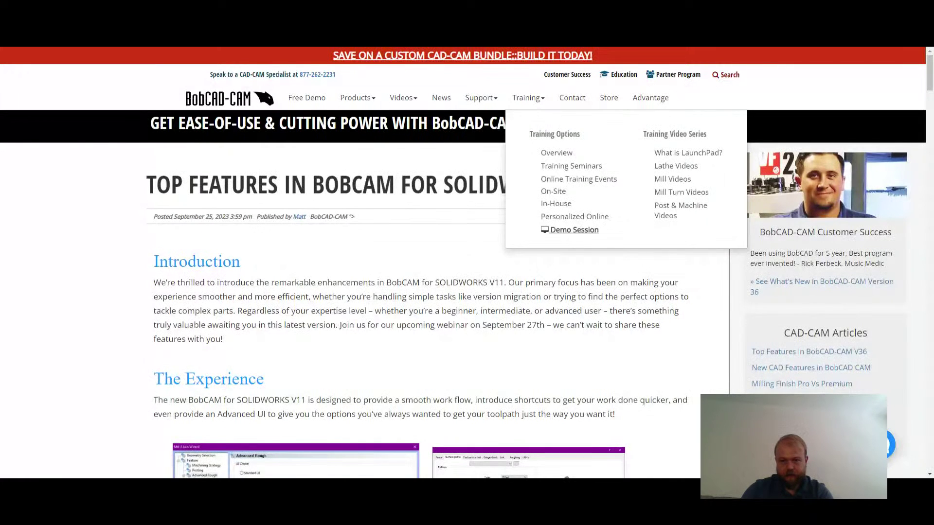
left_click(564, 179)
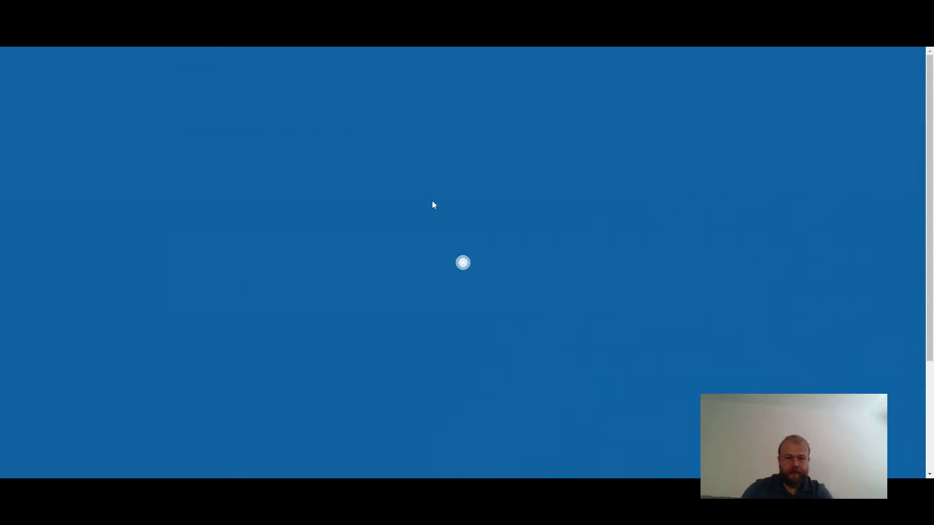
scroll(373, 163, "down", 3)
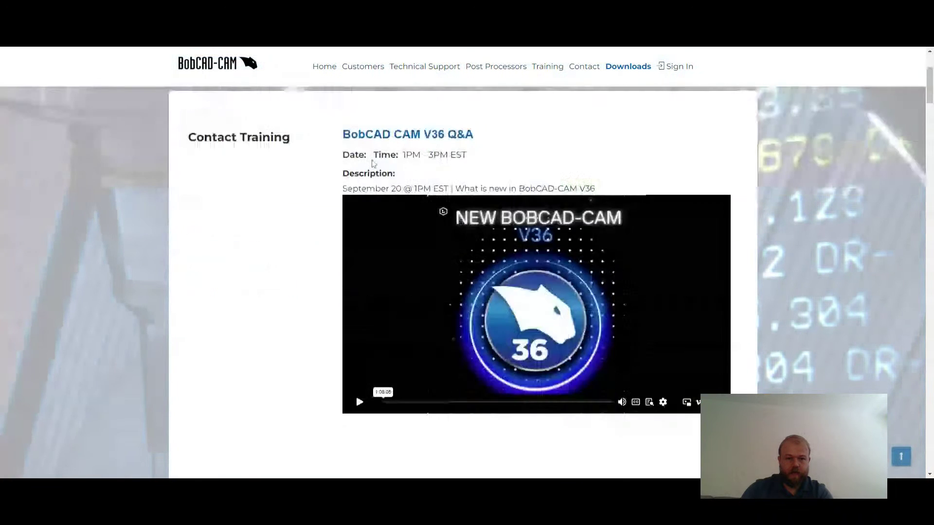
scroll(372, 163, "down", 6)
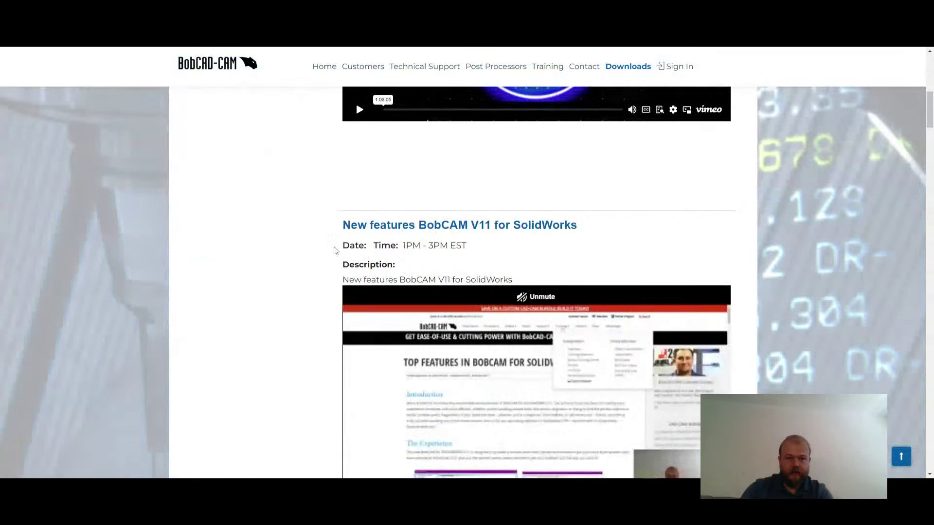
scroll(336, 250, "down", 9)
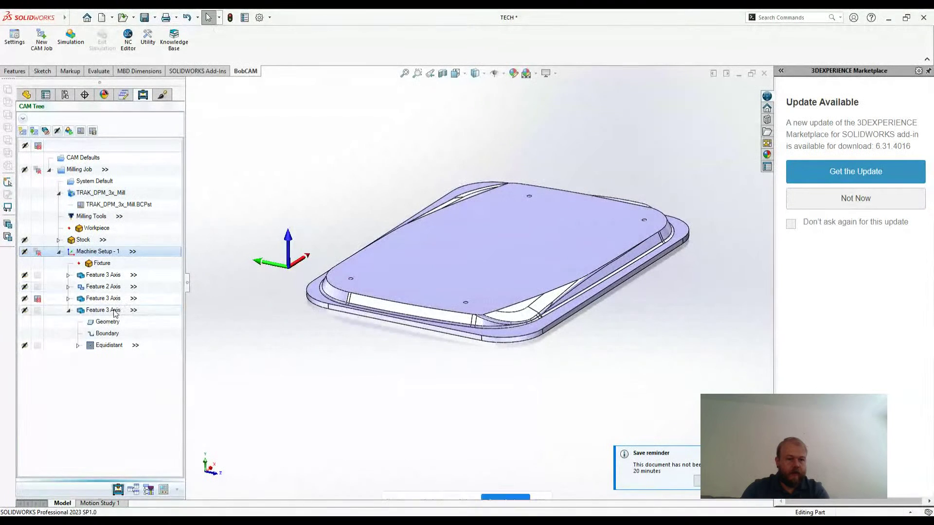
Switch back to SOLIDWORKS, reopen the last Feature 3 Axis and look through Equidistant's advanced gouge check, tool axis control and feed settings
double_click(115, 313)
left_click(302, 147)
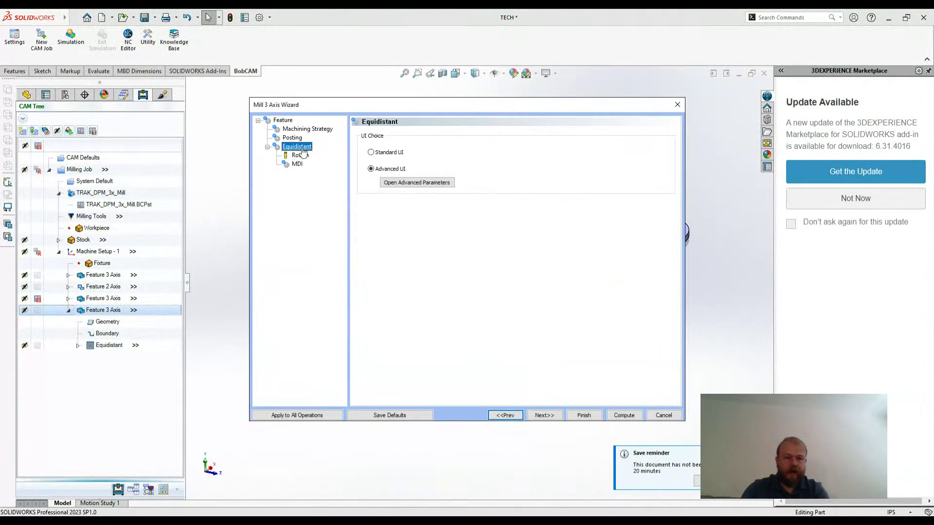
left_click(417, 182)
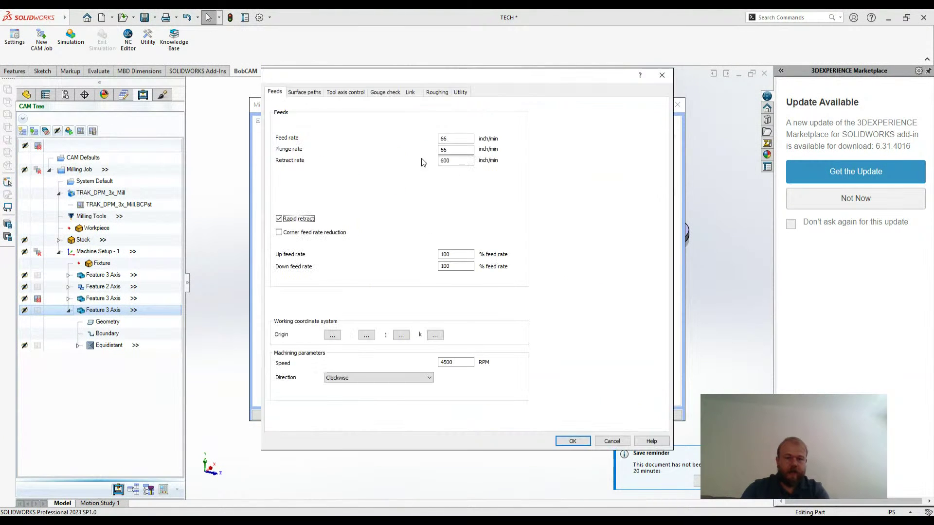
left_click(398, 94)
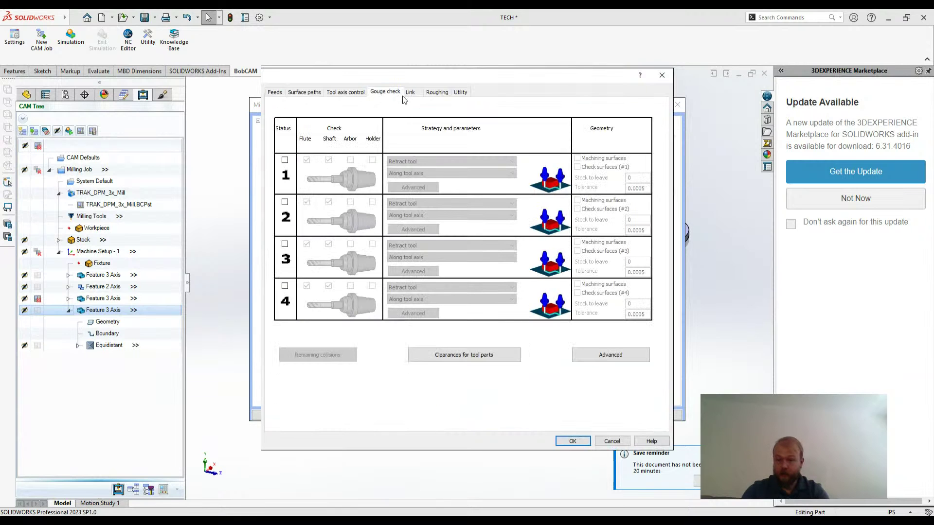
left_click(359, 95)
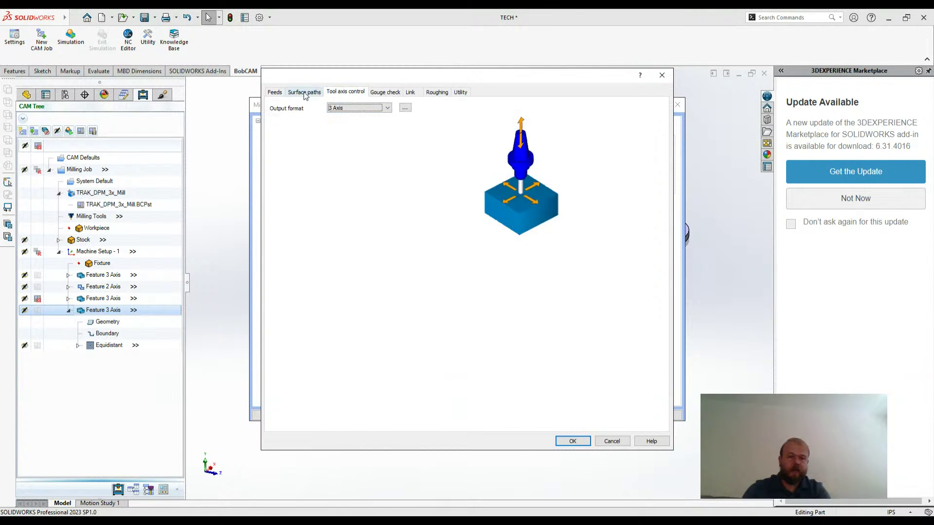
left_click(275, 92)
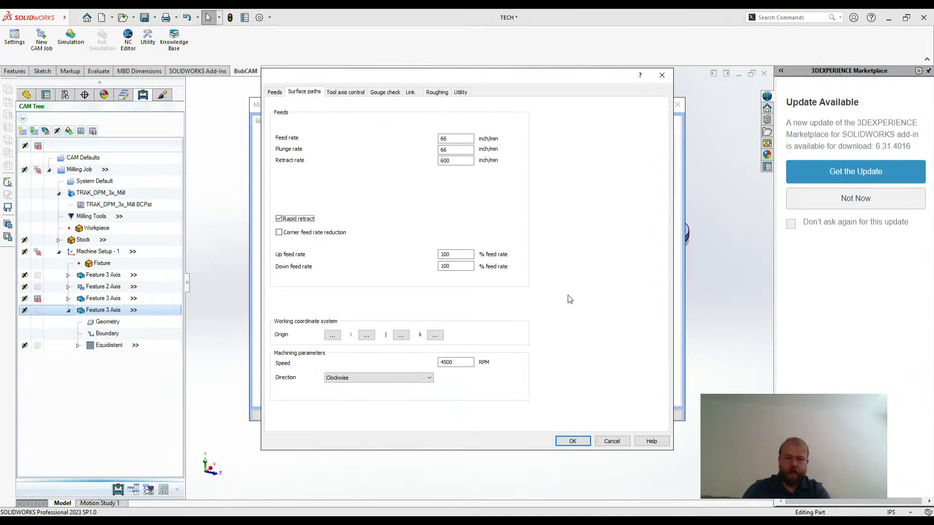
Review the surface path stepover and cusp height fields, cancel the advanced parameters, and finish the wizard from the Rough tool page
left_click(312, 92)
left_click(603, 344)
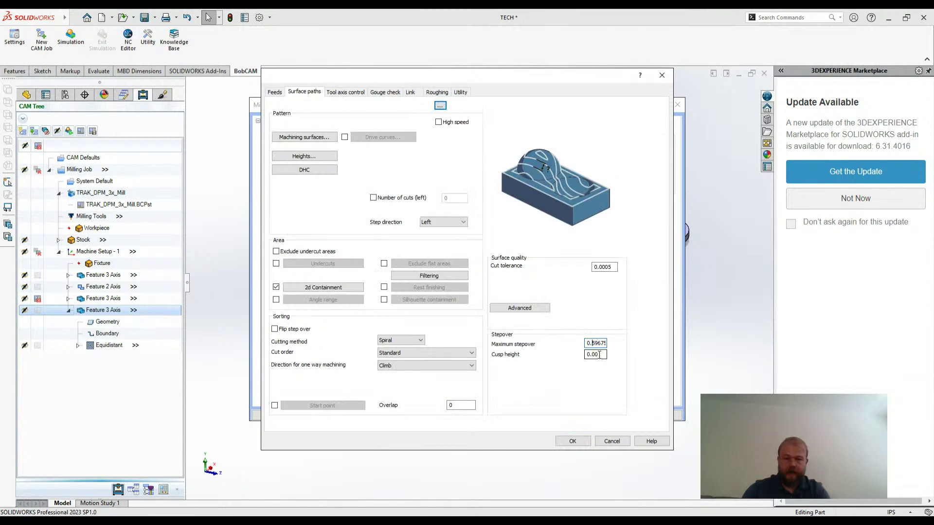
left_click(603, 354)
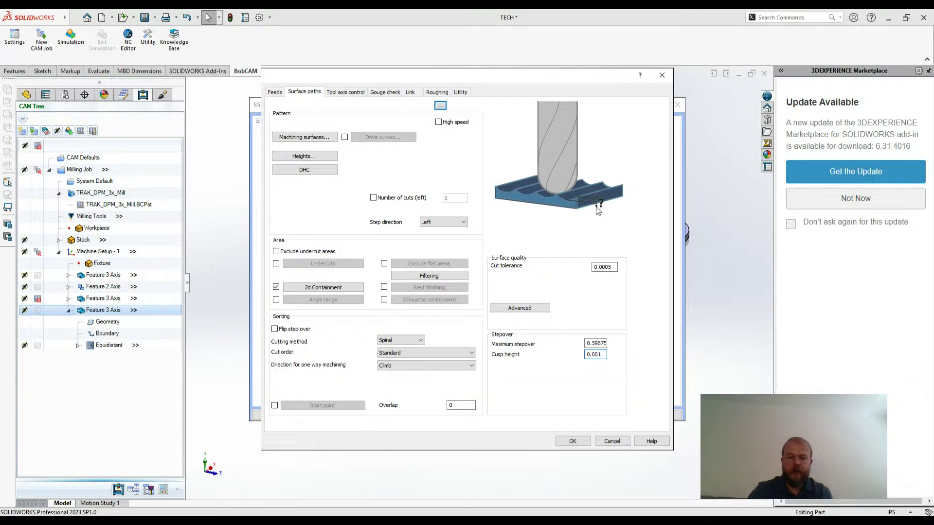
left_click(613, 441)
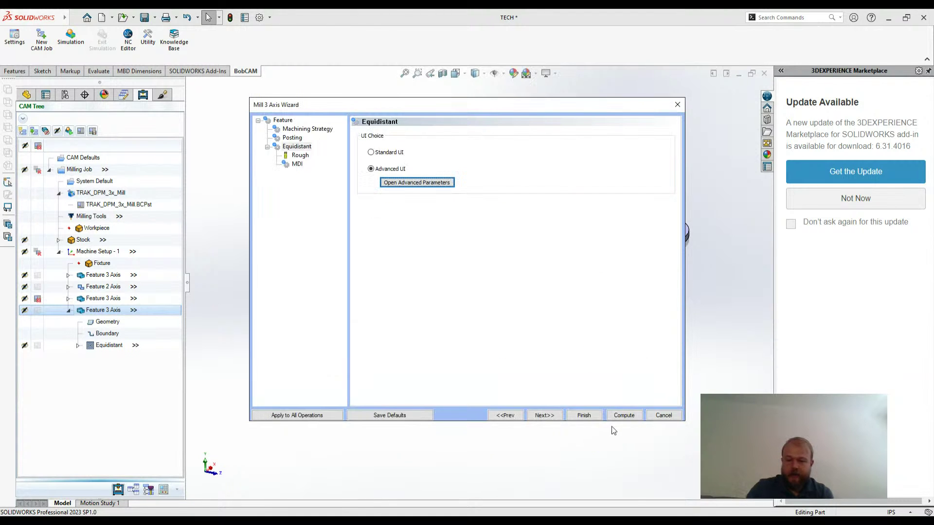
left_click(544, 415)
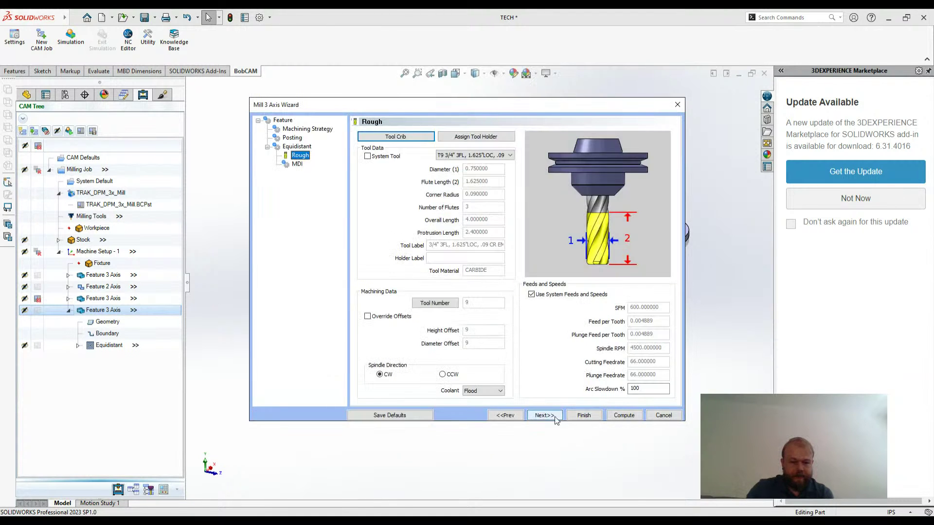
left_click(584, 415)
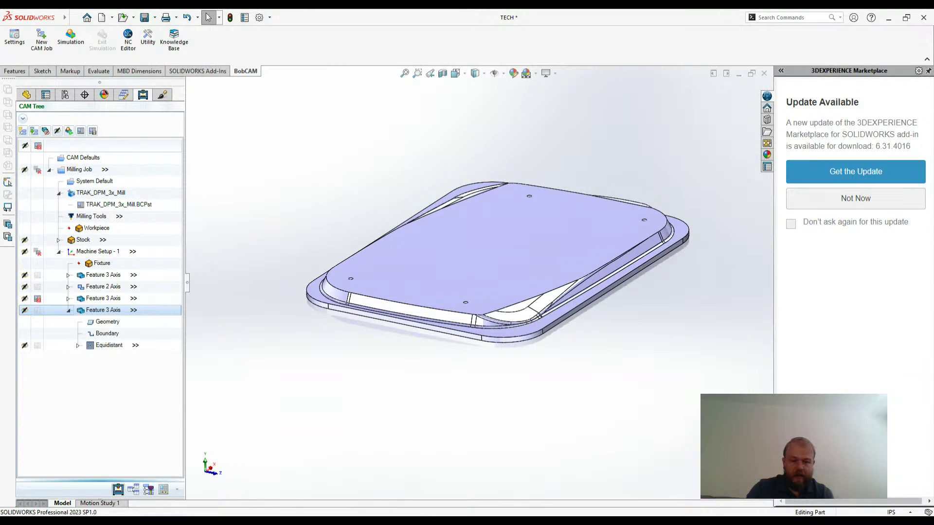